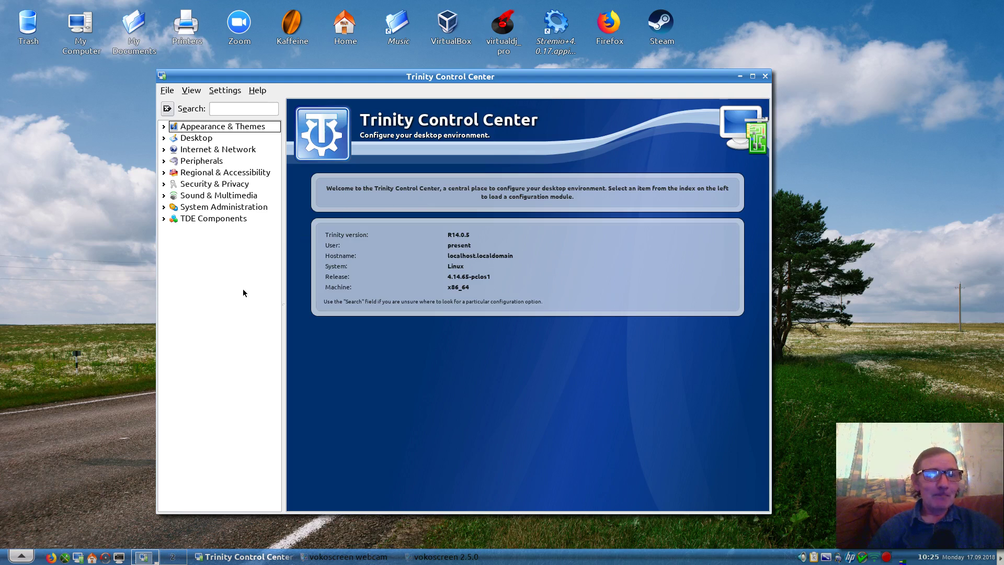
Set the background picture for all desktops to Damselfly, apply it, and move the settings window to reveal the wallpaper.
{"action": "left_click", "coordinate": [163, 127]}
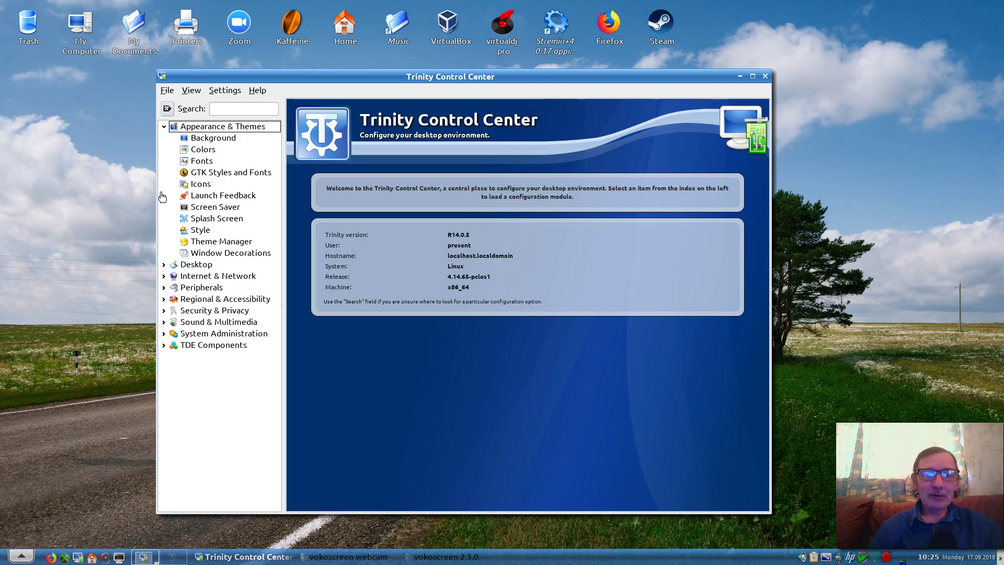
{"action": "left_click", "coordinate": [215, 139]}
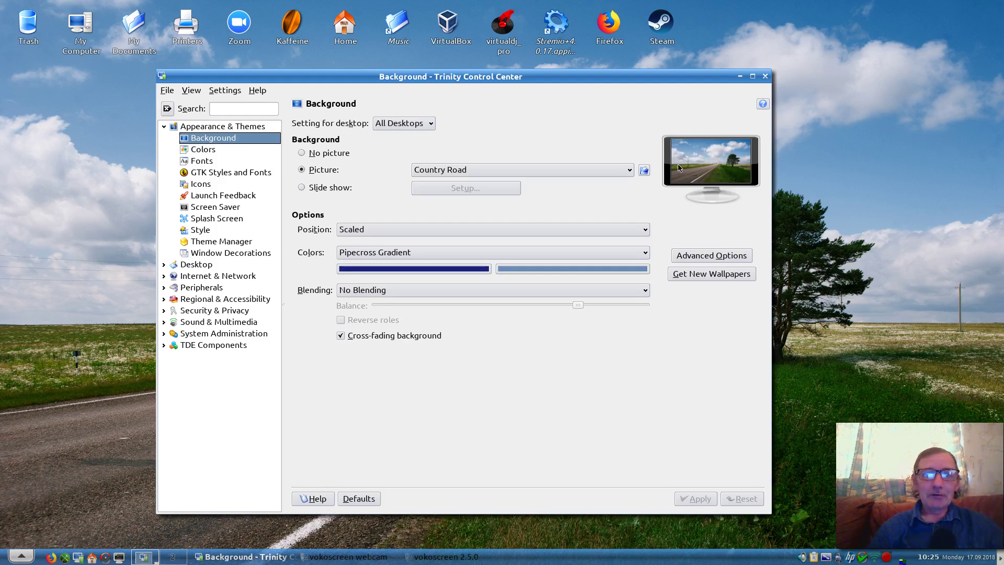
{"action": "left_click", "coordinate": [599, 171]}
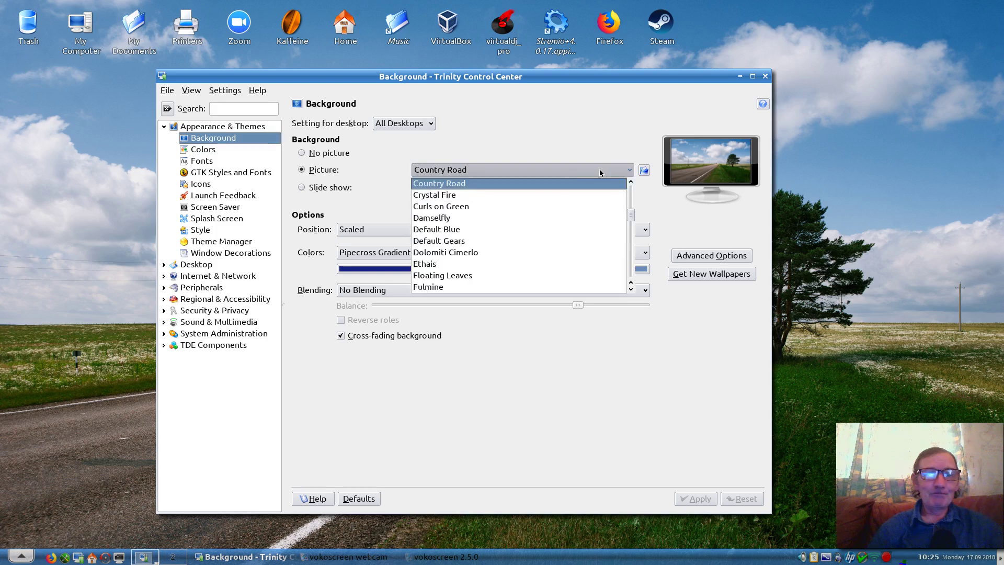
{"action": "left_click", "coordinate": [527, 219]}
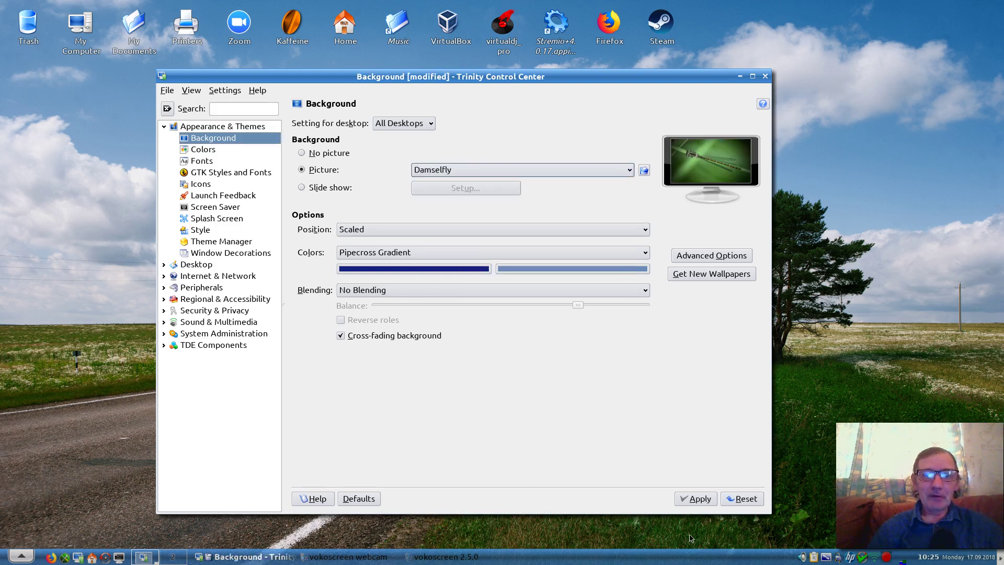
{"action": "left_click", "coordinate": [686, 500]}
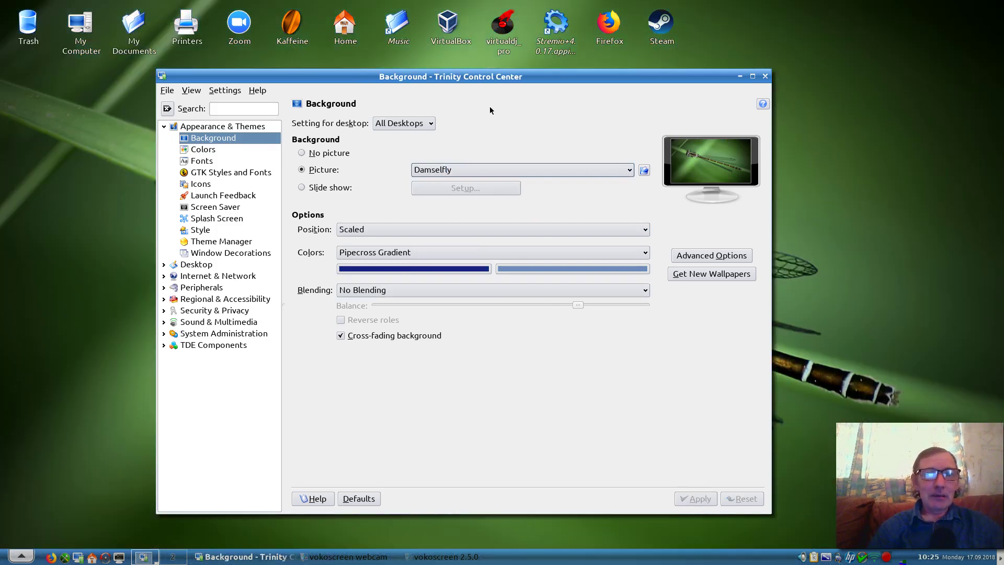
{"action": "left_click_drag", "start_coordinate": [492, 80], "coordinate": [472, 45]}
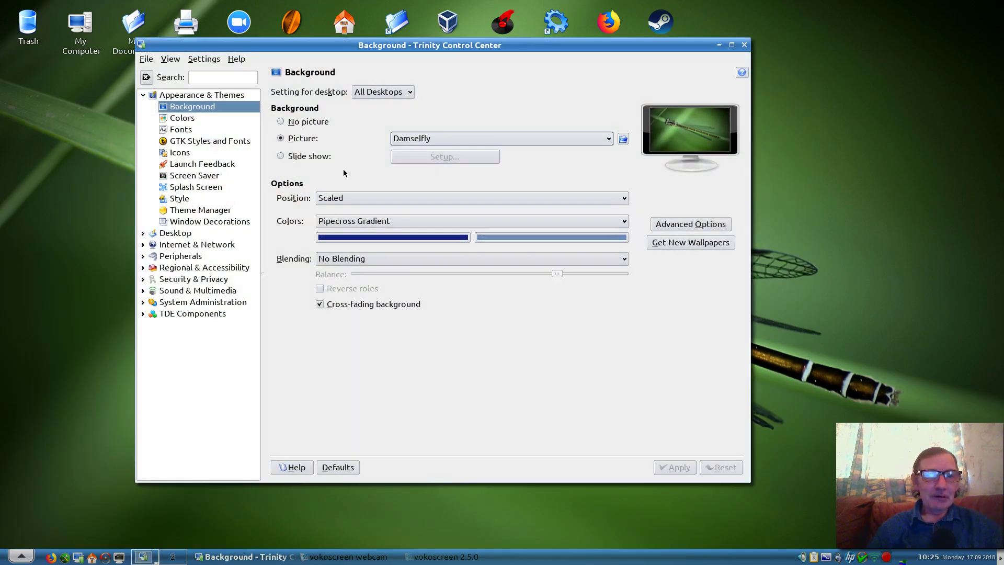
Set the wallpaper position to Tiled and look through the other position options.
{"action": "left_click", "coordinate": [363, 200]}
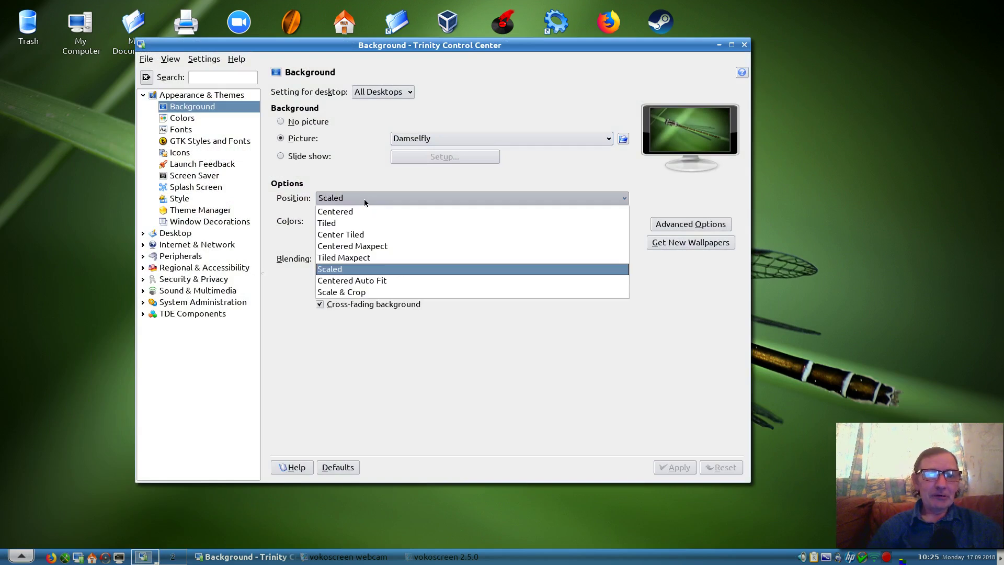
{"action": "left_click", "coordinate": [365, 223]}
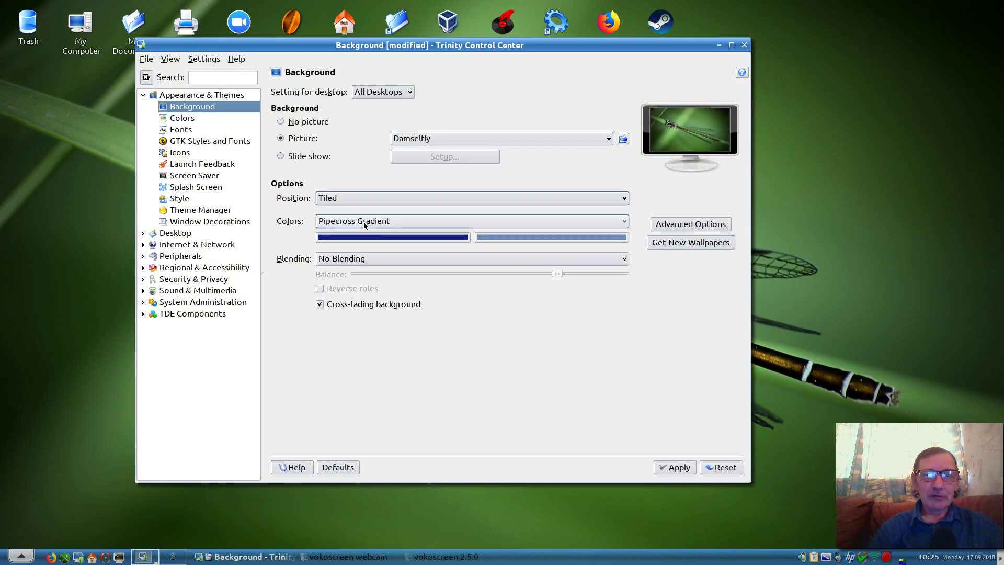
{"action": "left_click", "coordinate": [366, 201]}
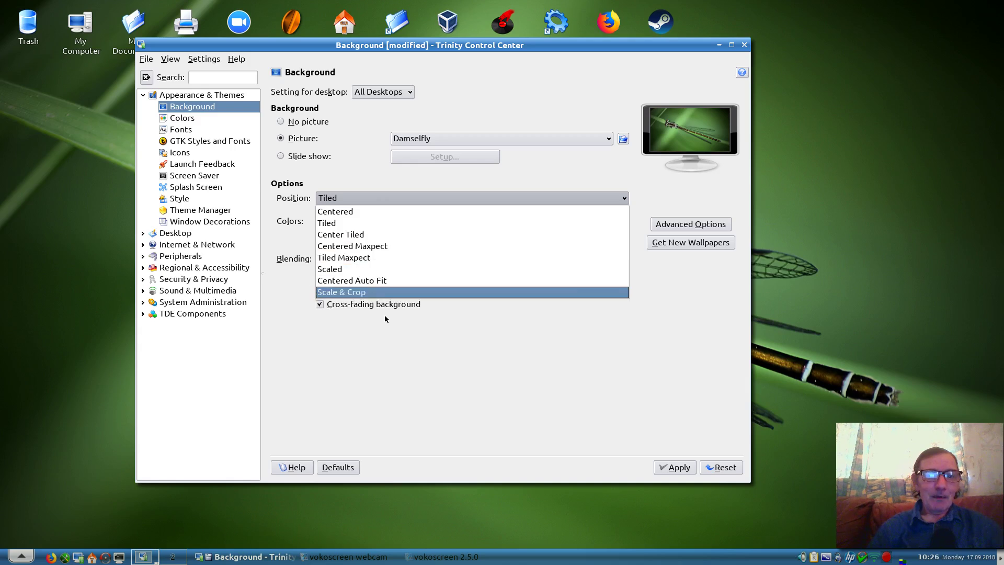
{"action": "left_click", "coordinate": [391, 344]}
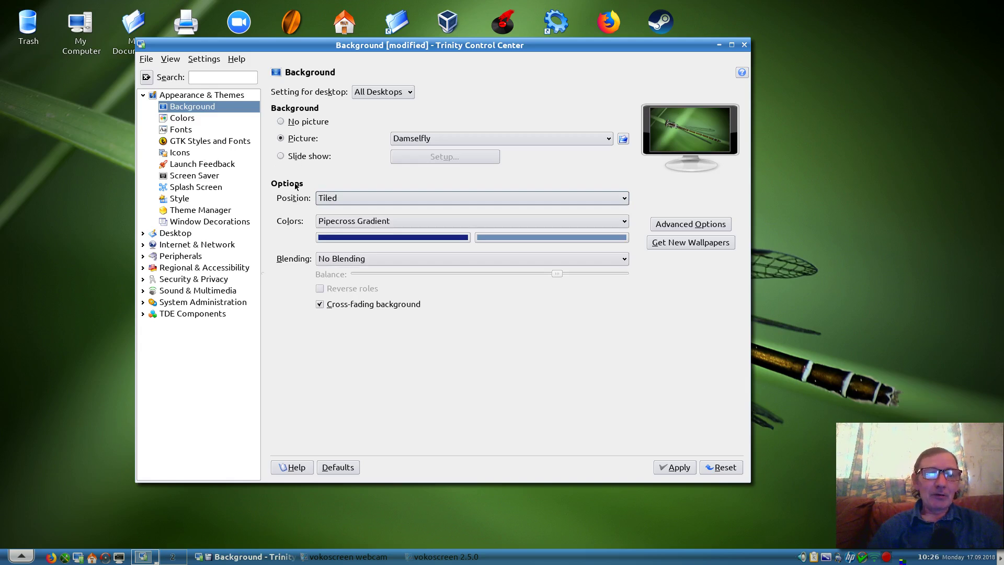
Apply a Single Color background with no picture to all desktops, and switch back to the picture background.
{"action": "left_click", "coordinate": [289, 121]}
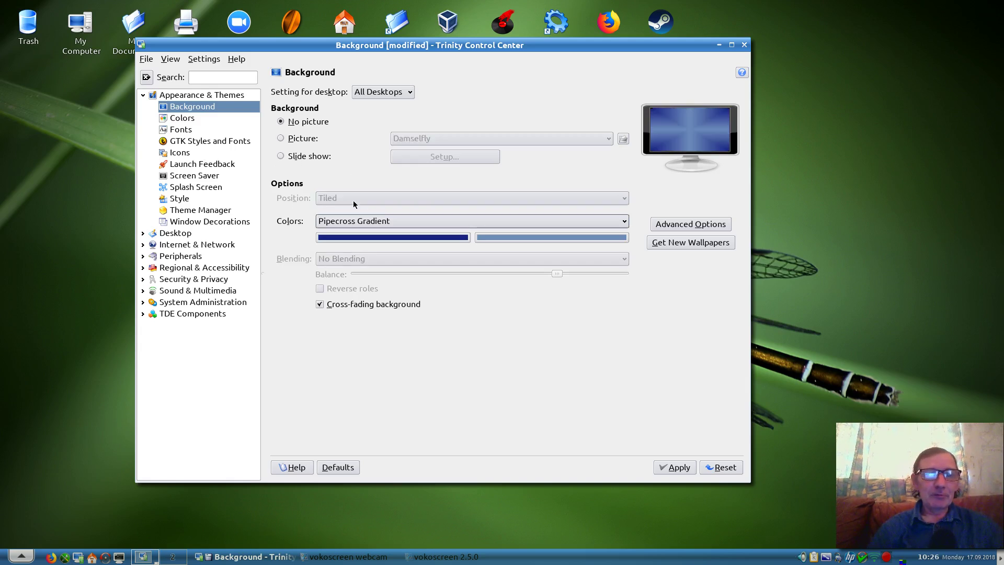
{"action": "left_click", "coordinate": [373, 222]}
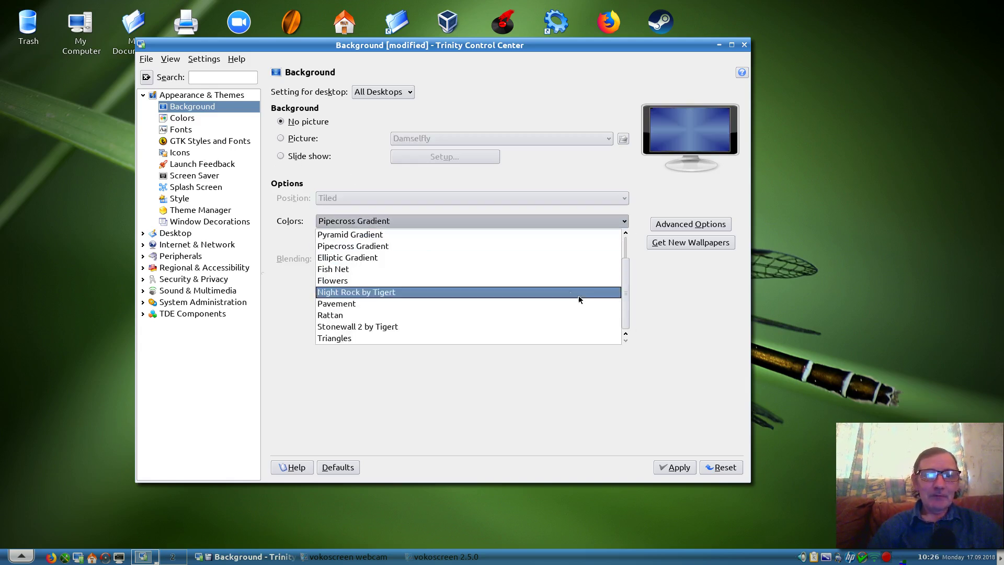
{"action": "scroll", "coordinate": [625, 300], "scroll_direction": "up", "scroll_amount": 1}
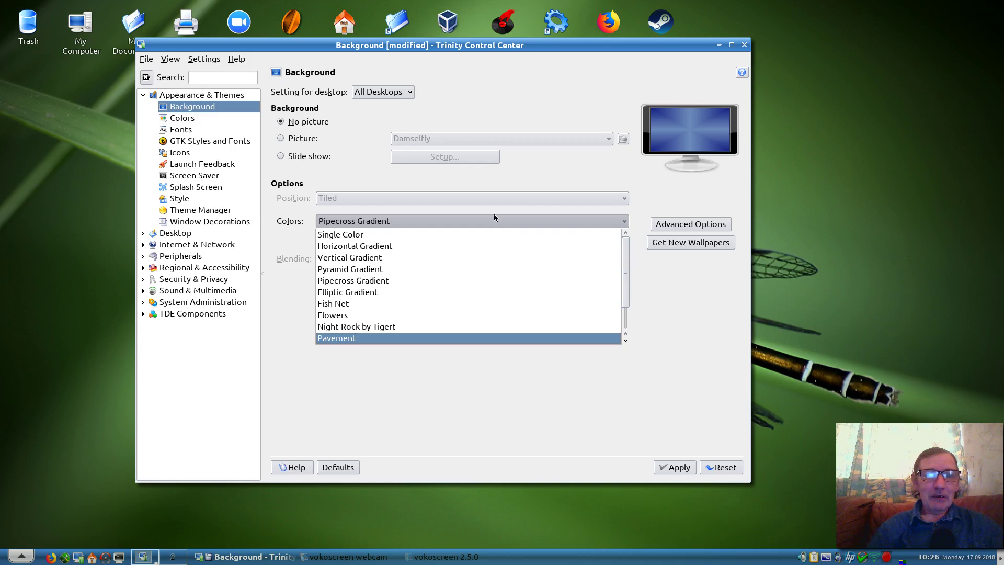
{"action": "left_click", "coordinate": [431, 234]}
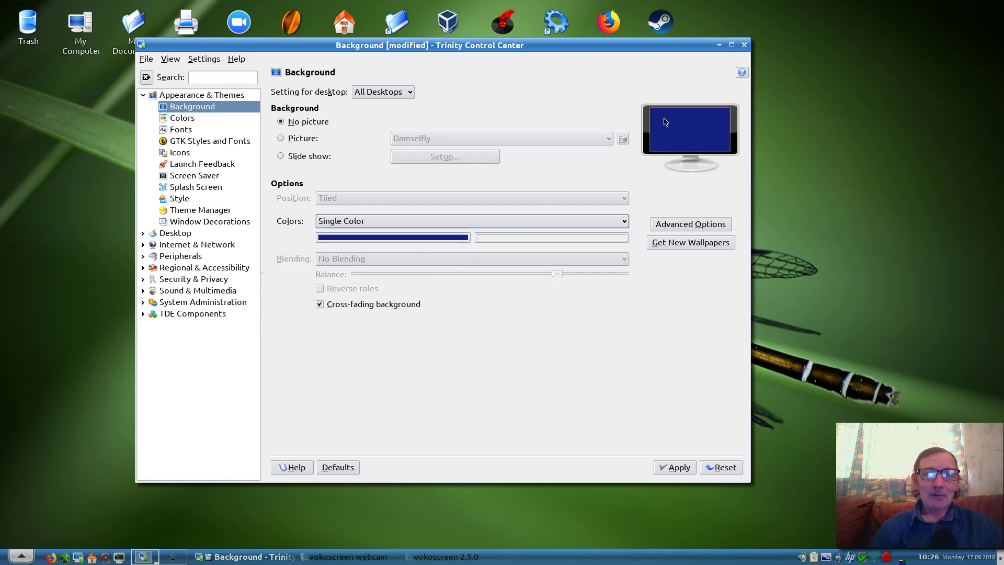
{"action": "left_click", "coordinate": [666, 469]}
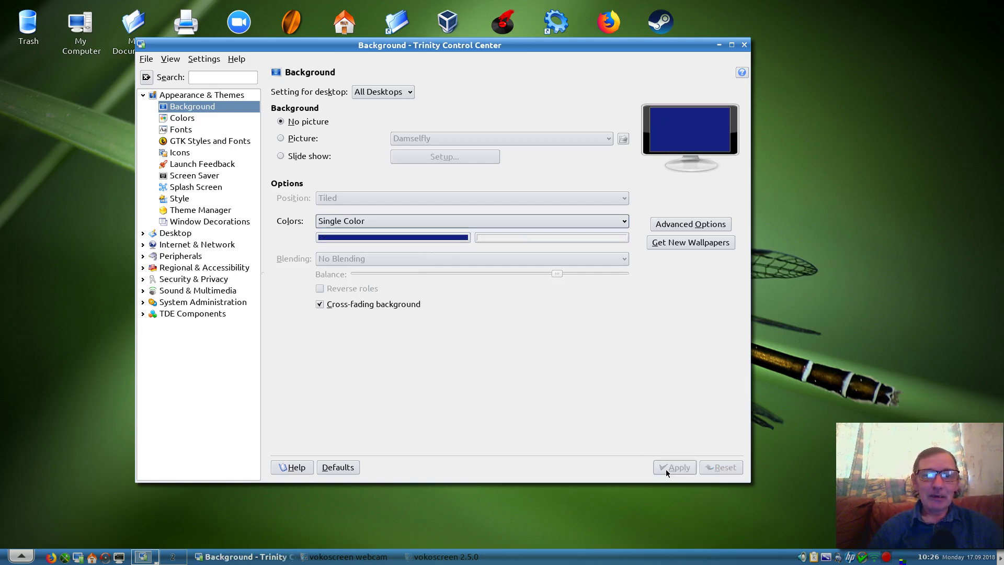
{"action": "mouse_move", "coordinate": [568, 46]}
{"action": "left_mouse_down"}
{"action": "mouse_move", "coordinate": [546, 233]}
{"action": "mouse_move", "coordinate": [553, 37]}
{"action": "mouse_move", "coordinate": [572, 65]}
{"action": "left_mouse_up"}
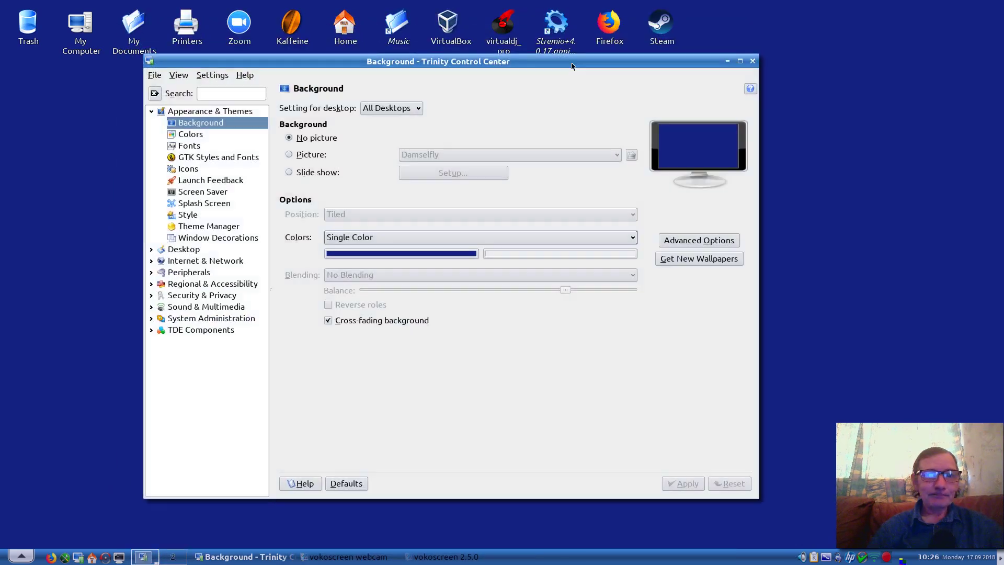
{"action": "left_click", "coordinate": [293, 155]}
{"action": "left_click", "coordinate": [680, 483]}
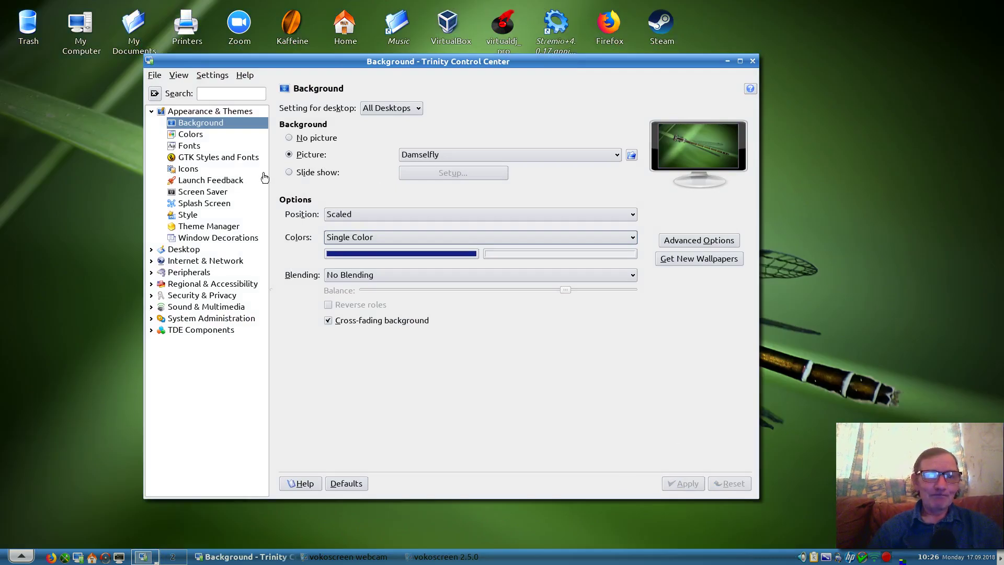
Apply the Default Gears picture to Desktop 2 only, and check it on that desktop before returning to the first.
{"action": "left_click", "coordinate": [402, 109]}
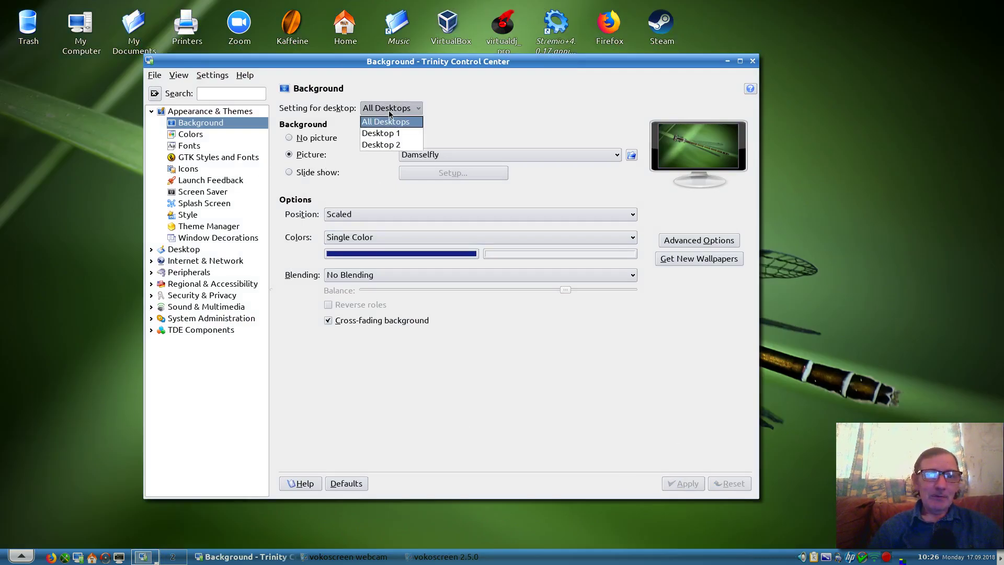
{"action": "left_click", "coordinate": [379, 145]}
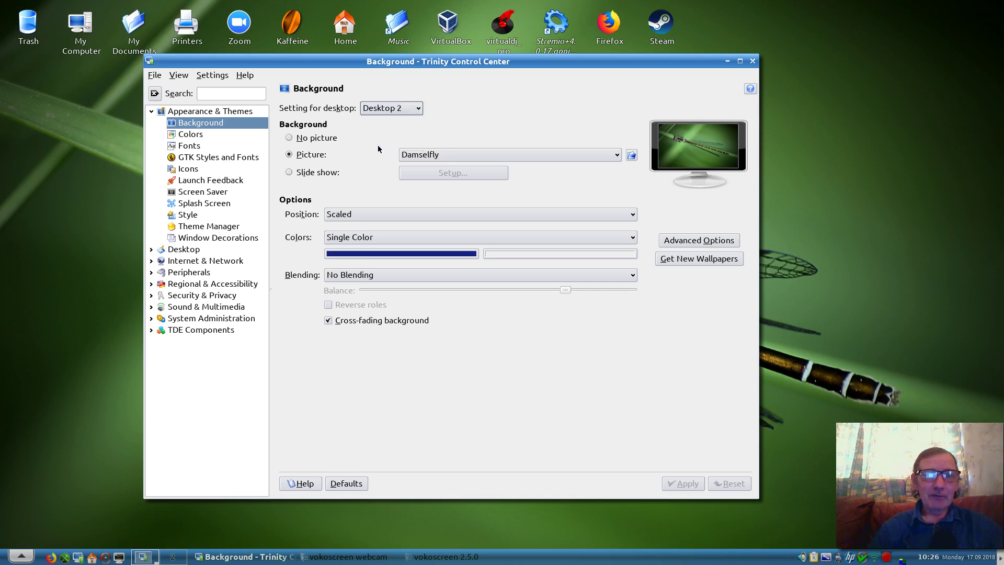
{"action": "left_click", "coordinate": [449, 155]}
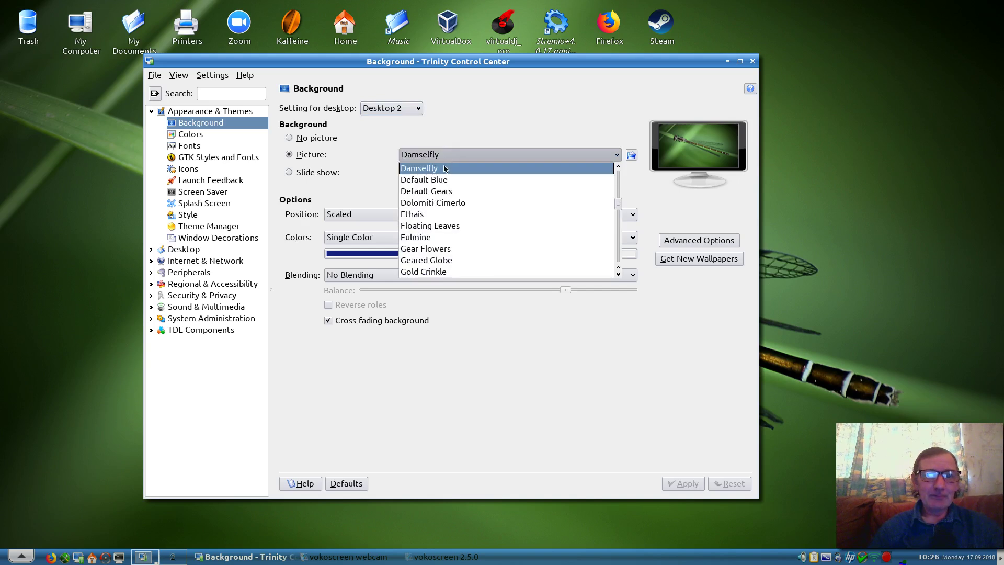
{"action": "left_click", "coordinate": [437, 192]}
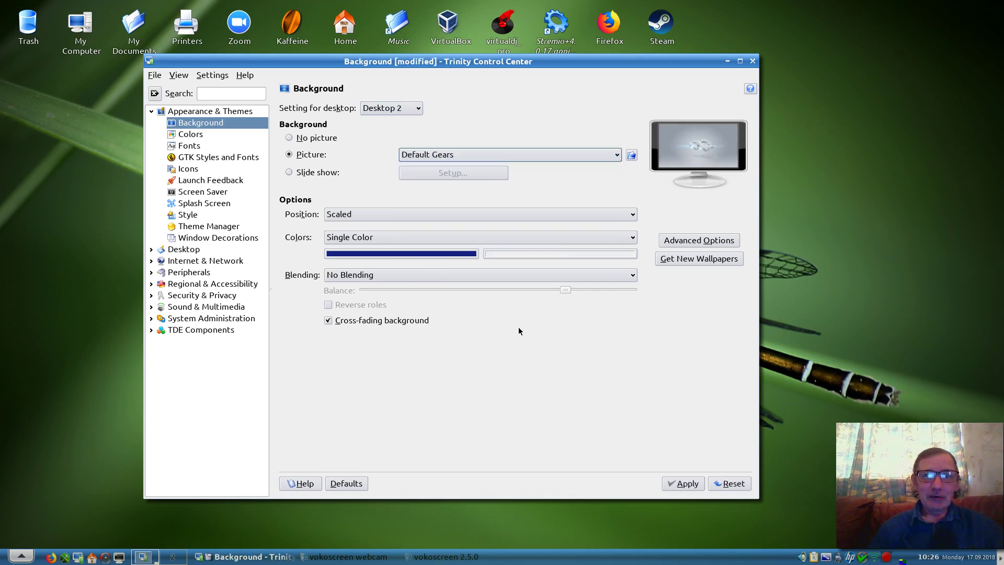
{"action": "left_click", "coordinate": [674, 483]}
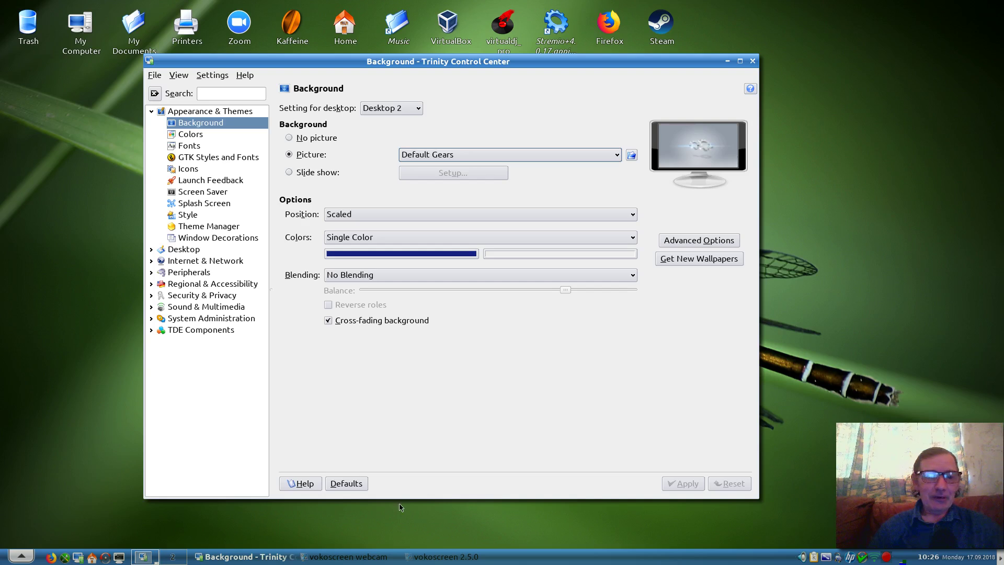
{"action": "left_click", "coordinate": [177, 557]}
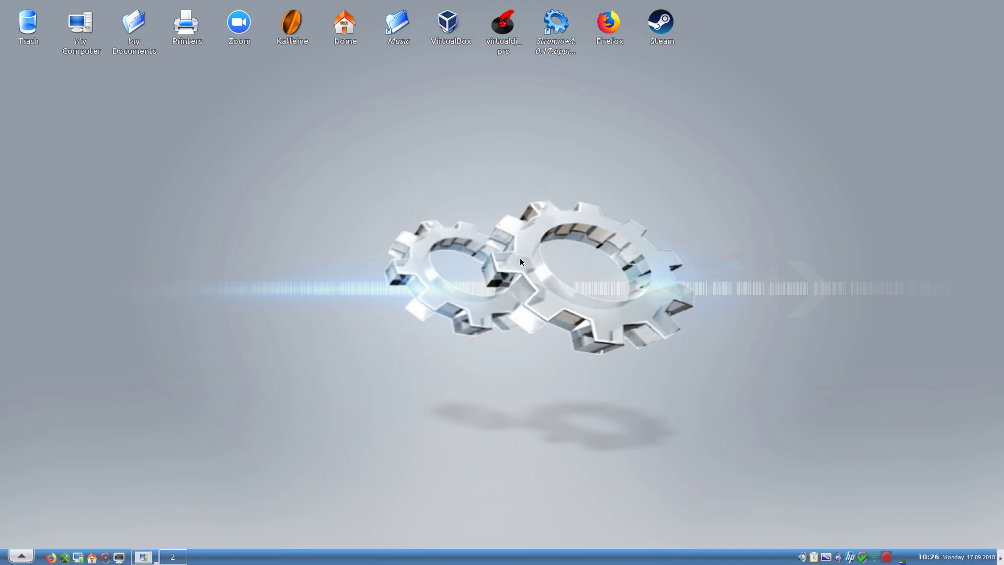
{"action": "left_click", "coordinate": [143, 557]}
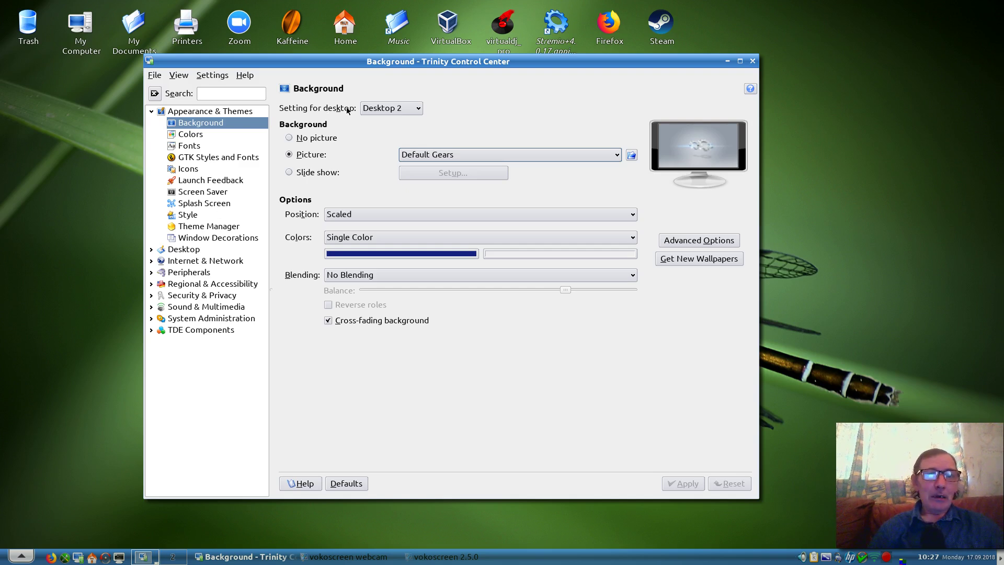
Set the background settings to cover All Desktops and apply the Damselfly picture.
{"action": "left_click", "coordinate": [377, 109]}
{"action": "left_click", "coordinate": [377, 121]}
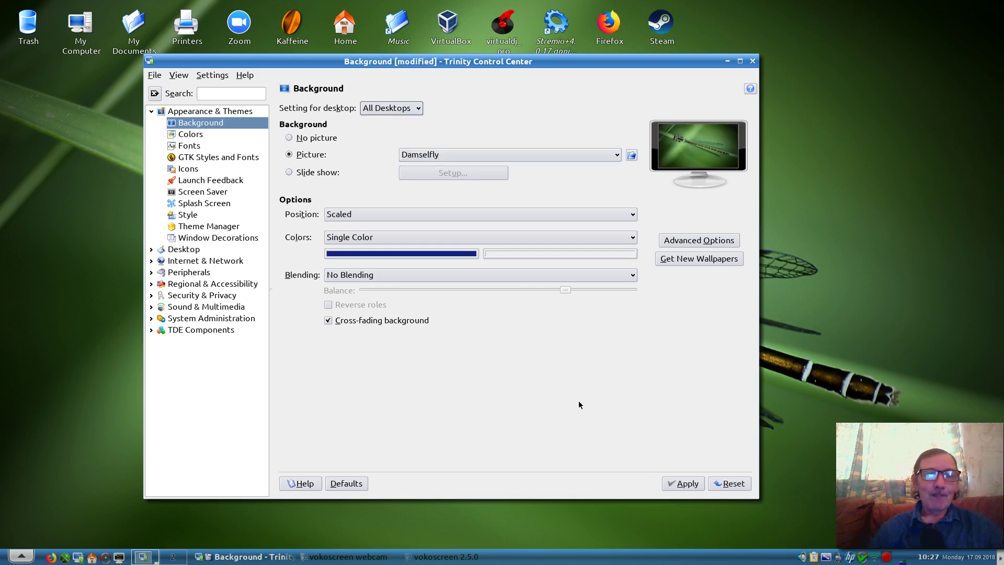
{"action": "left_click", "coordinate": [671, 485]}
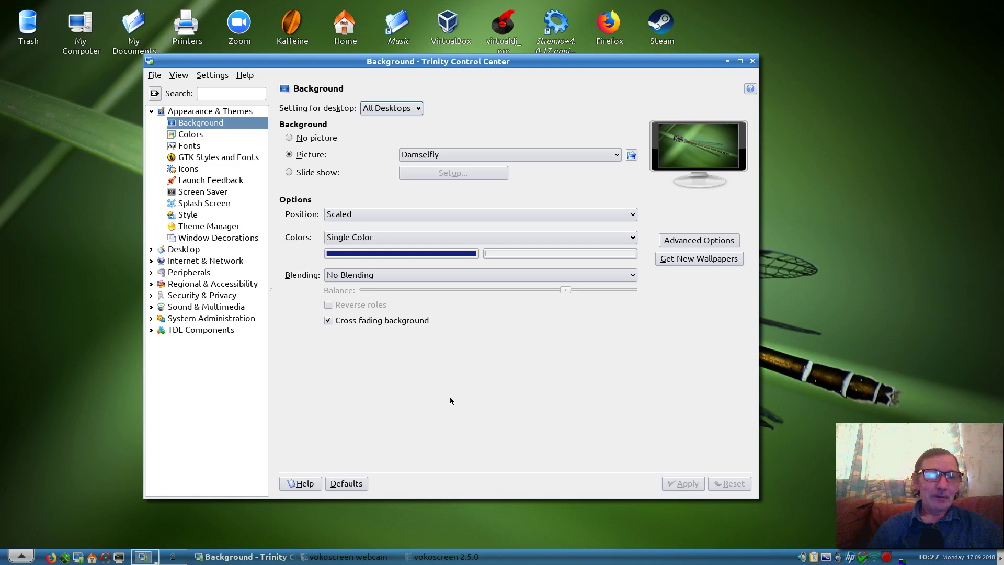
Preview the Redmond 2000, Redmond XP, Redmond 95 and QtCurve color schemes in the Colors settings.
{"action": "left_click", "coordinate": [190, 134]}
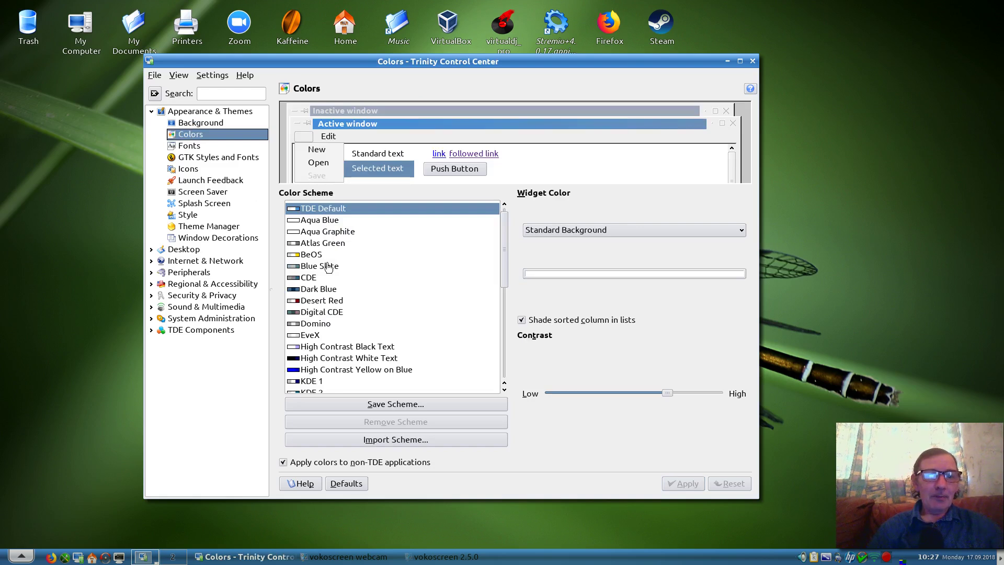
{"action": "scroll", "coordinate": [364, 321], "scroll_direction": "down", "scroll_amount": 3}
{"action": "scroll", "coordinate": [365, 322], "scroll_direction": "down", "scroll_amount": 4}
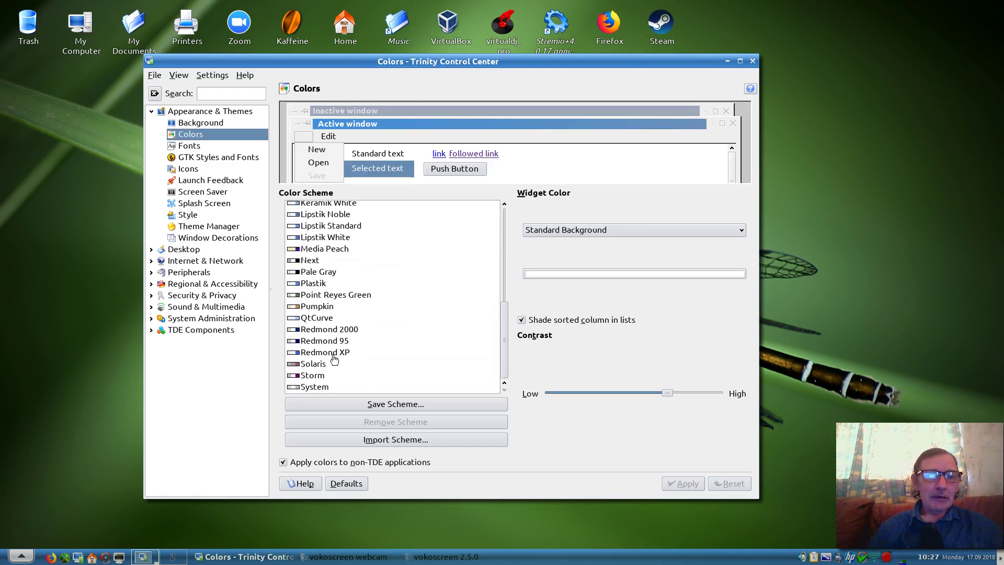
{"action": "left_click", "coordinate": [327, 330]}
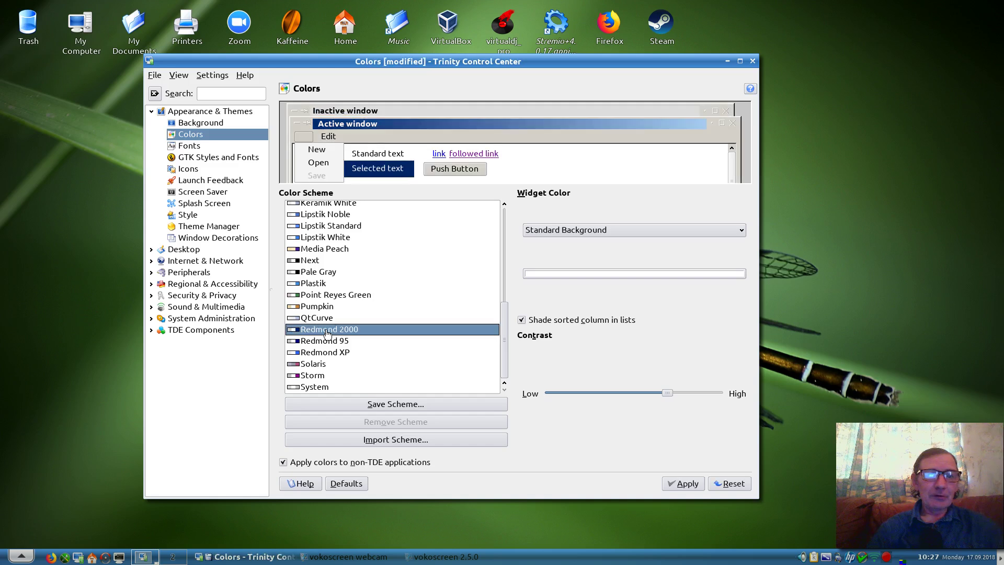
{"action": "left_click", "coordinate": [324, 354]}
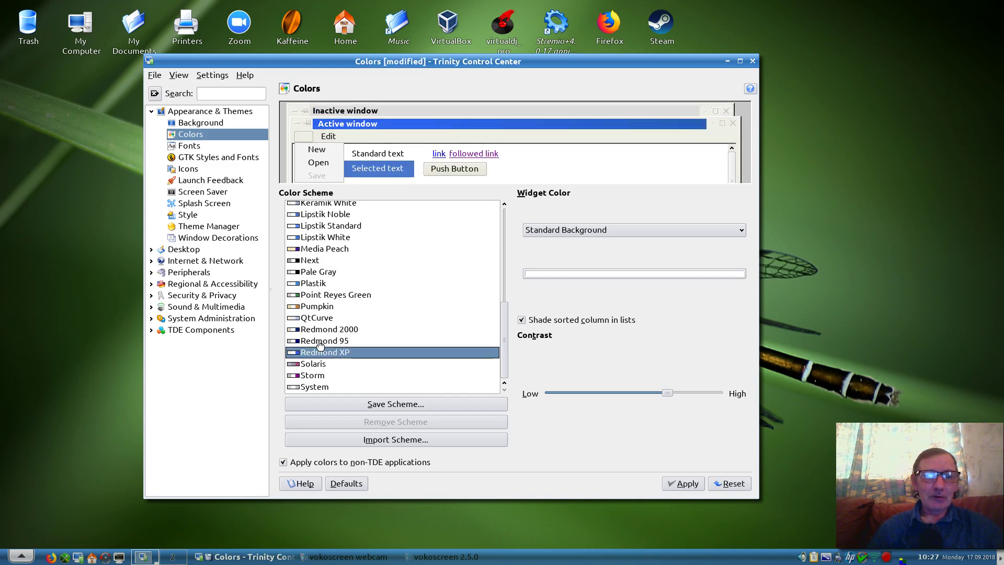
{"action": "left_click", "coordinate": [320, 341]}
{"action": "left_click", "coordinate": [322, 355]}
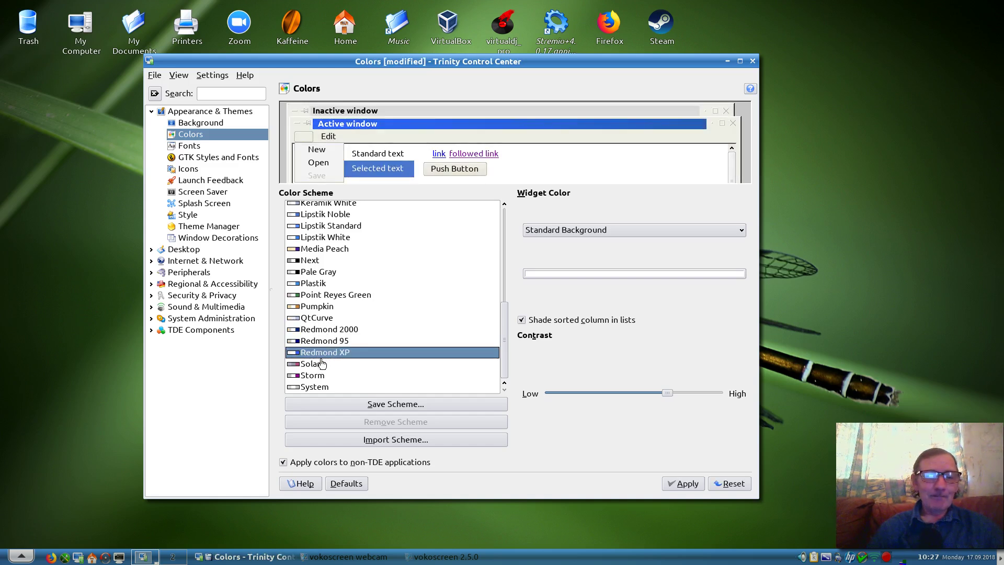
{"action": "left_click", "coordinate": [307, 320]}
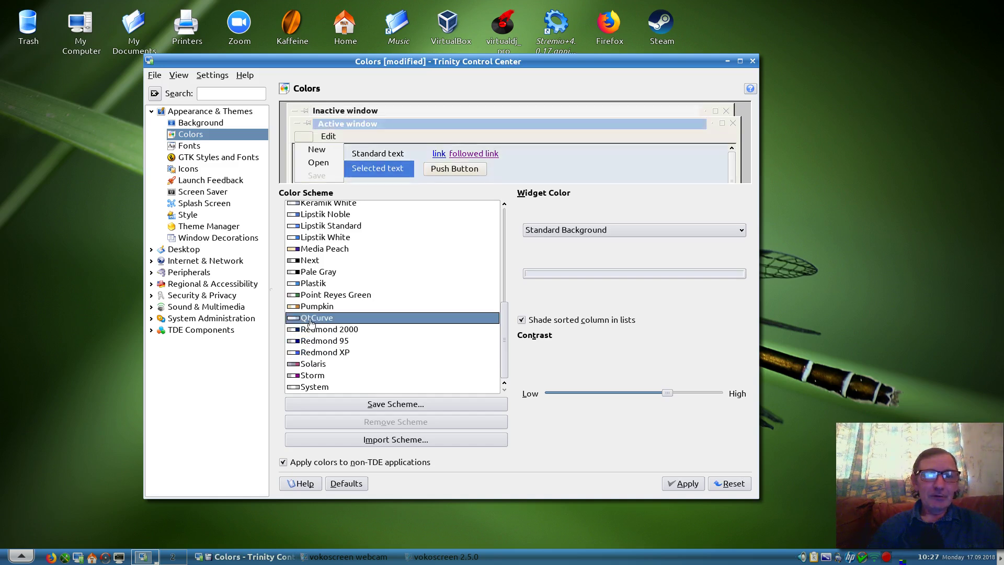
Apply the Pale Gray color scheme, and replace it with the Plastik scheme.
{"action": "left_click", "coordinate": [317, 272]}
{"action": "left_click", "coordinate": [681, 482]}
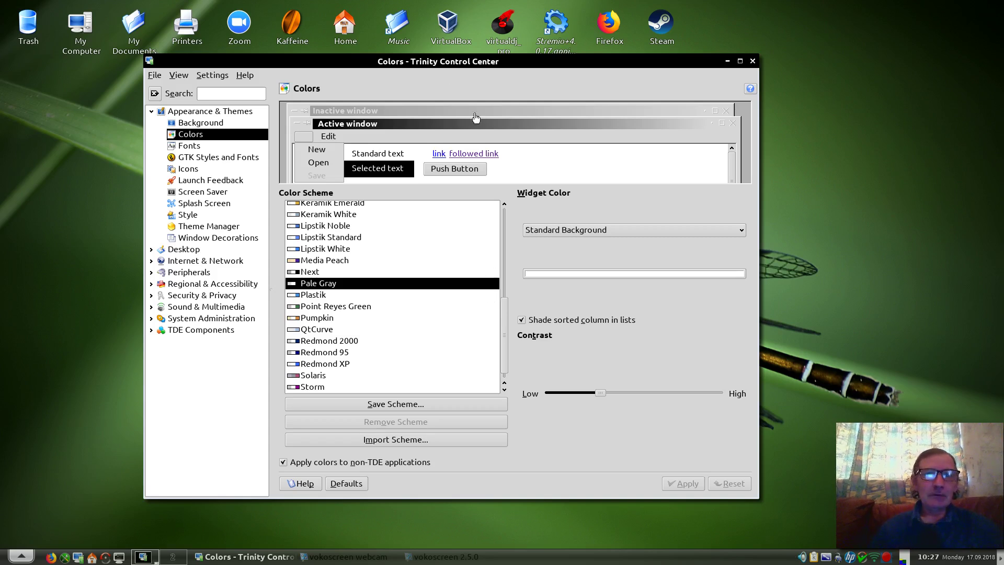
{"action": "left_click", "coordinate": [298, 296]}
{"action": "left_click", "coordinate": [679, 484]}
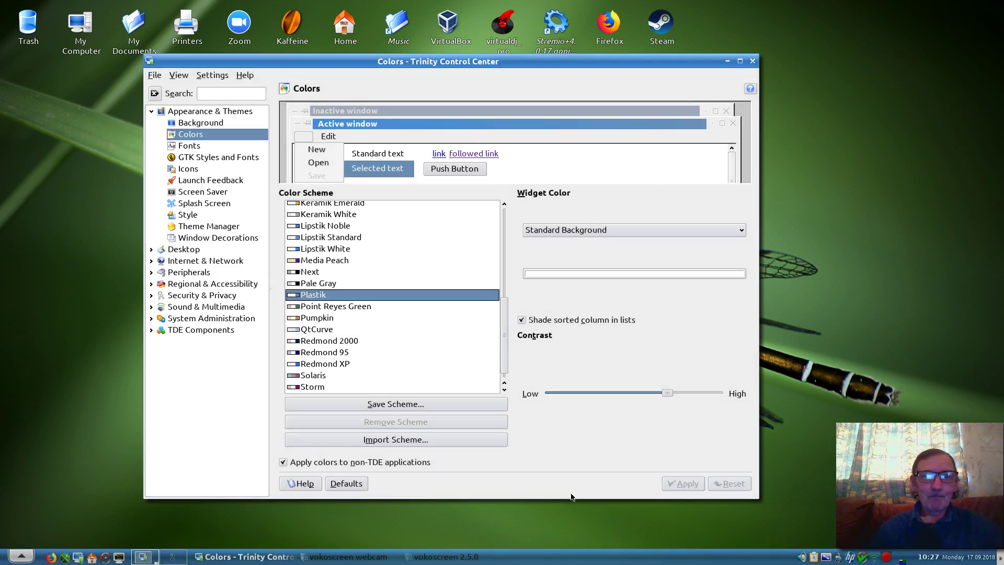
{"action": "scroll", "coordinate": [426, 390], "scroll_direction": "up", "scroll_amount": 6}
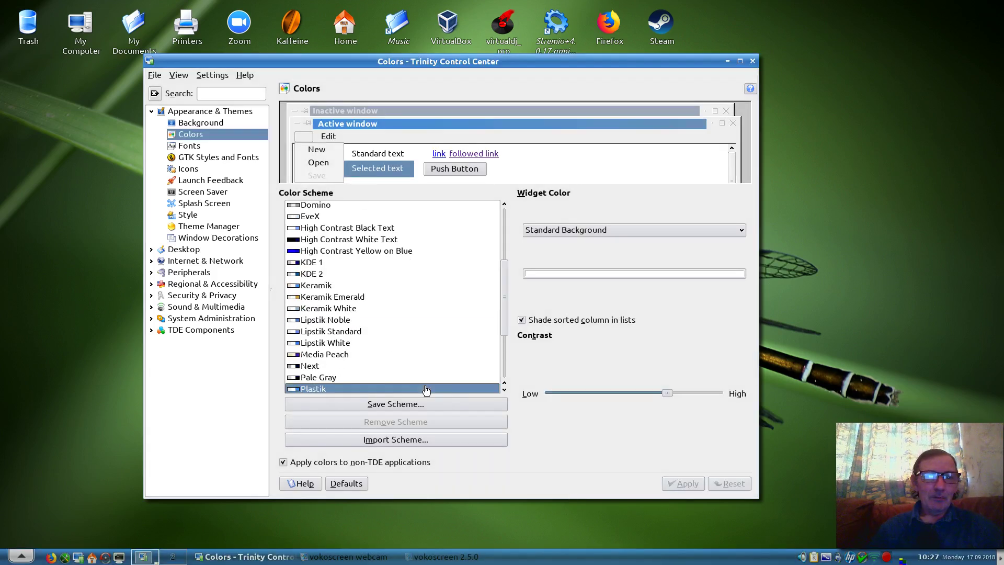
Apply the TDE Default color scheme.
{"action": "left_click", "coordinate": [325, 218]}
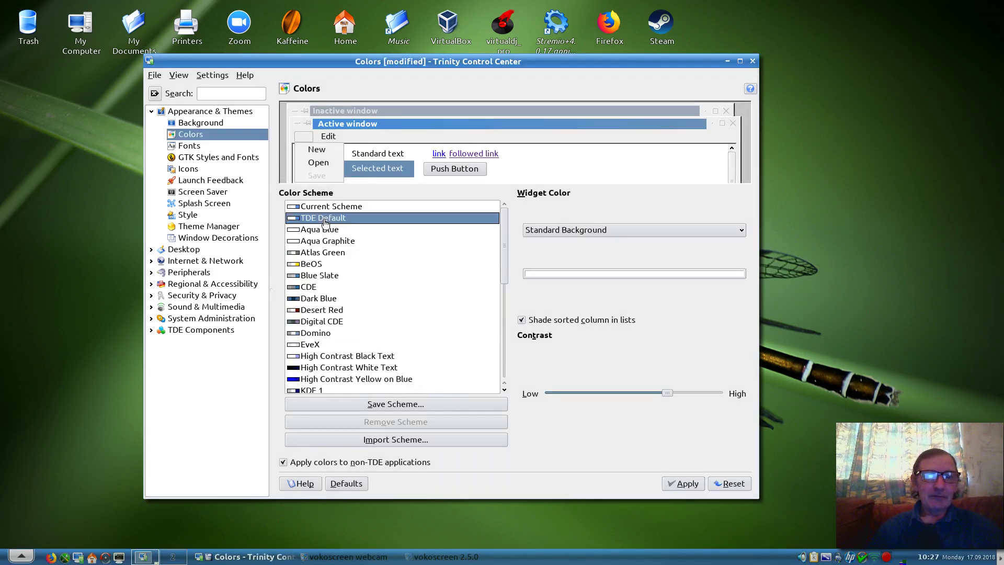
{"action": "left_click", "coordinate": [683, 483]}
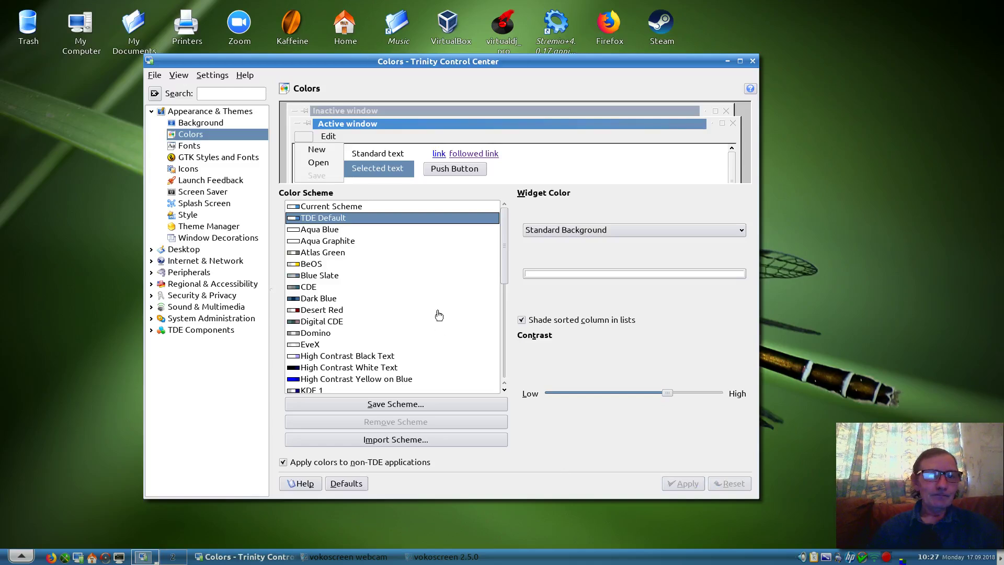
Set the Active Title Bar color to red (#DC1F22) and apply it, and restore the TDE Default color scheme.
{"action": "left_click", "coordinate": [407, 130]}
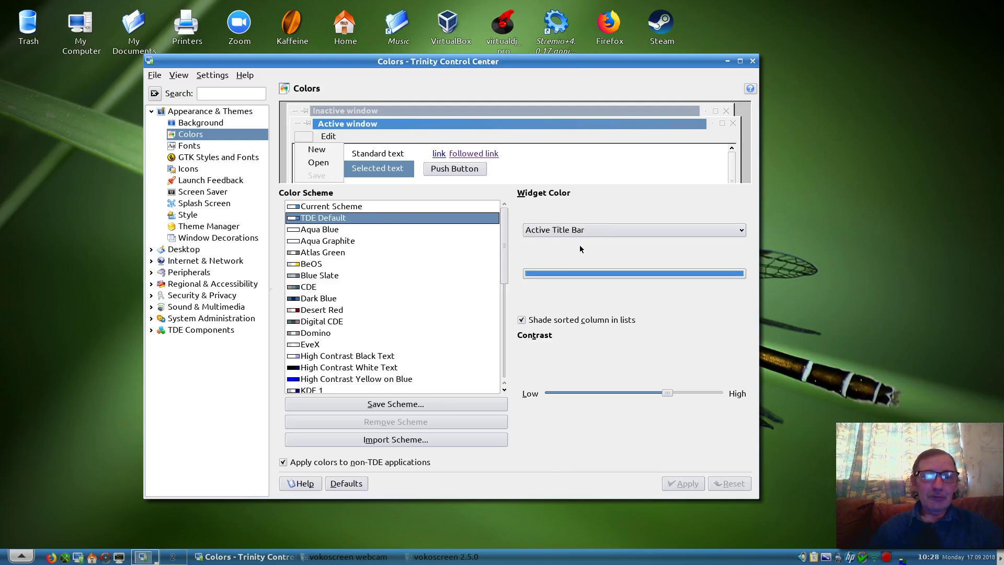
{"action": "left_click", "coordinate": [550, 275]}
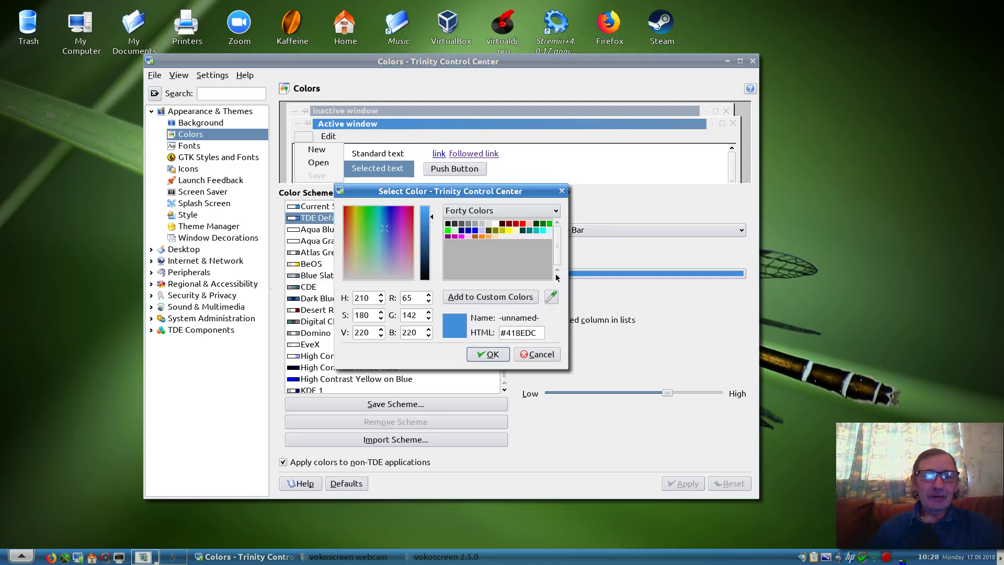
{"action": "left_click", "coordinate": [411, 216]}
{"action": "left_click_drag", "start_coordinate": [412, 220], "coordinate": [409, 217]}
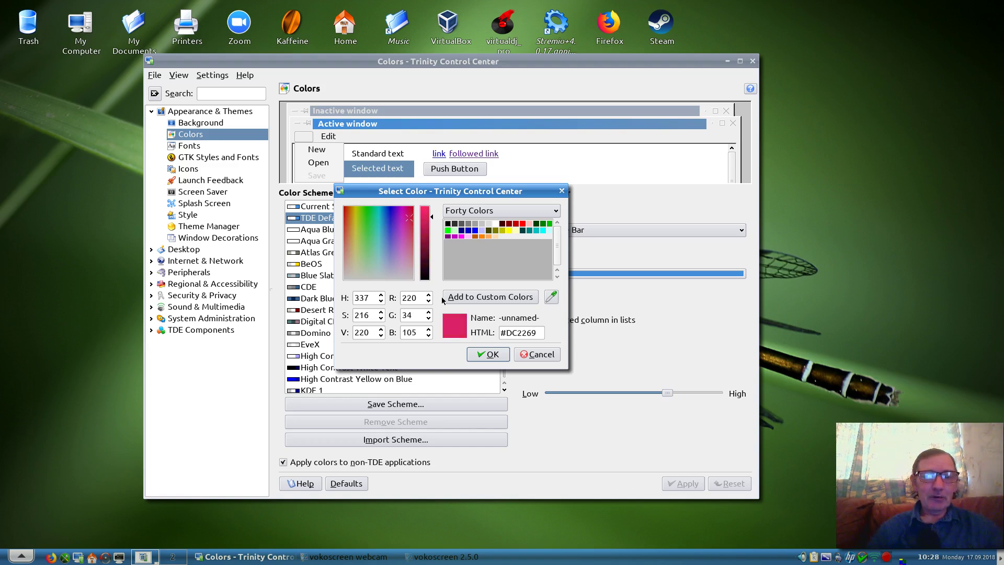
{"action": "left_click", "coordinate": [412, 216]}
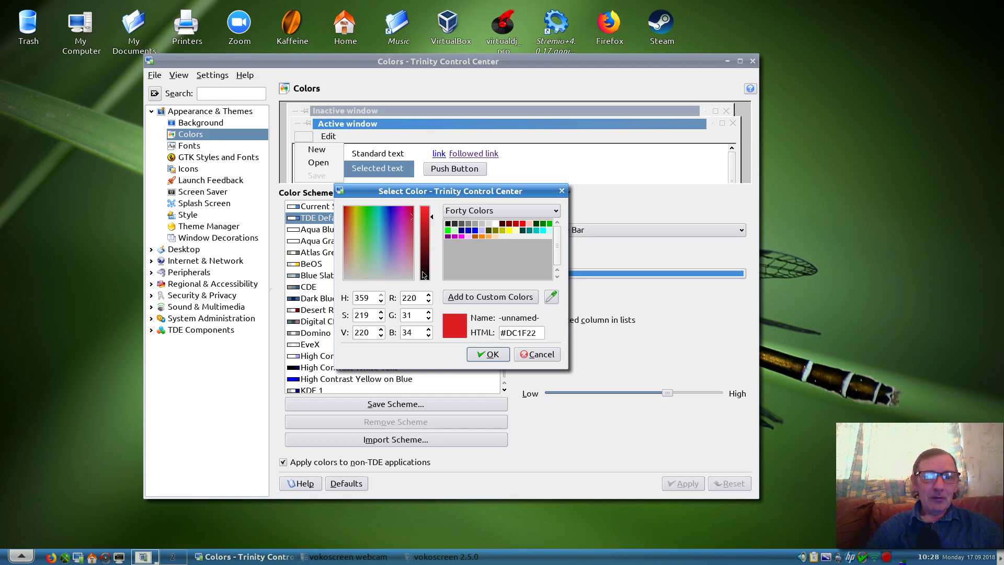
{"action": "left_click", "coordinate": [484, 355]}
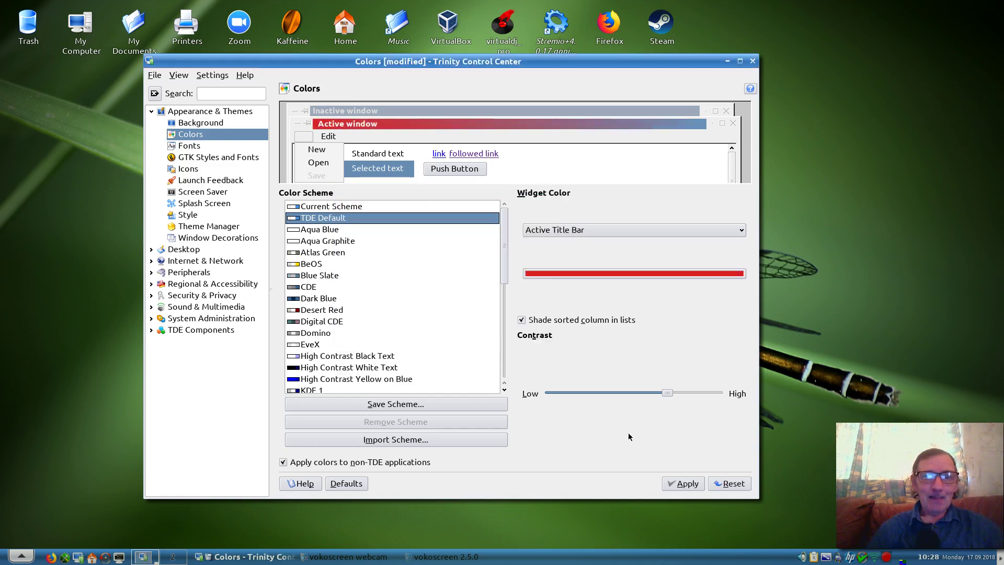
{"action": "left_click", "coordinate": [683, 483]}
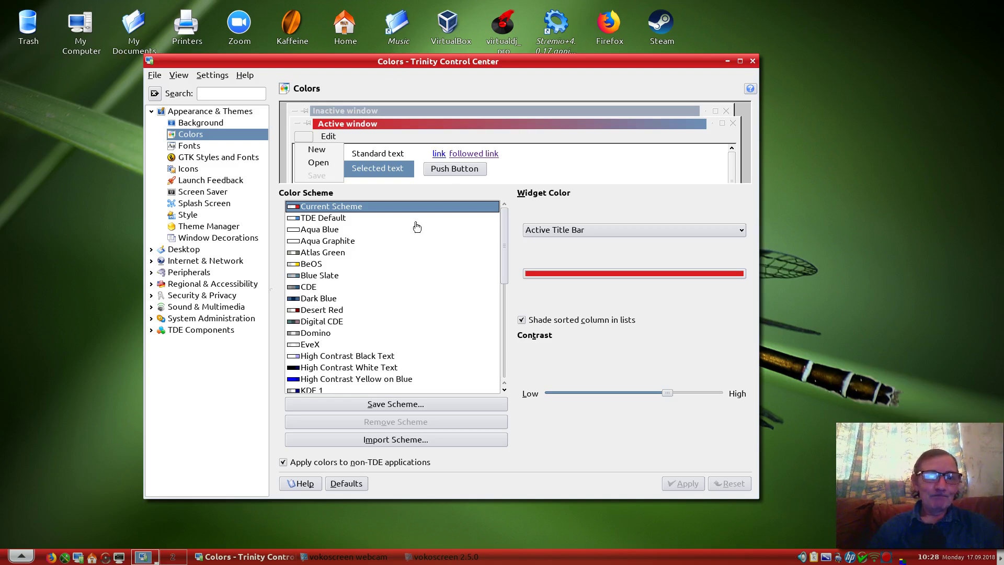
{"action": "left_click", "coordinate": [319, 219]}
{"action": "left_click", "coordinate": [677, 484]}
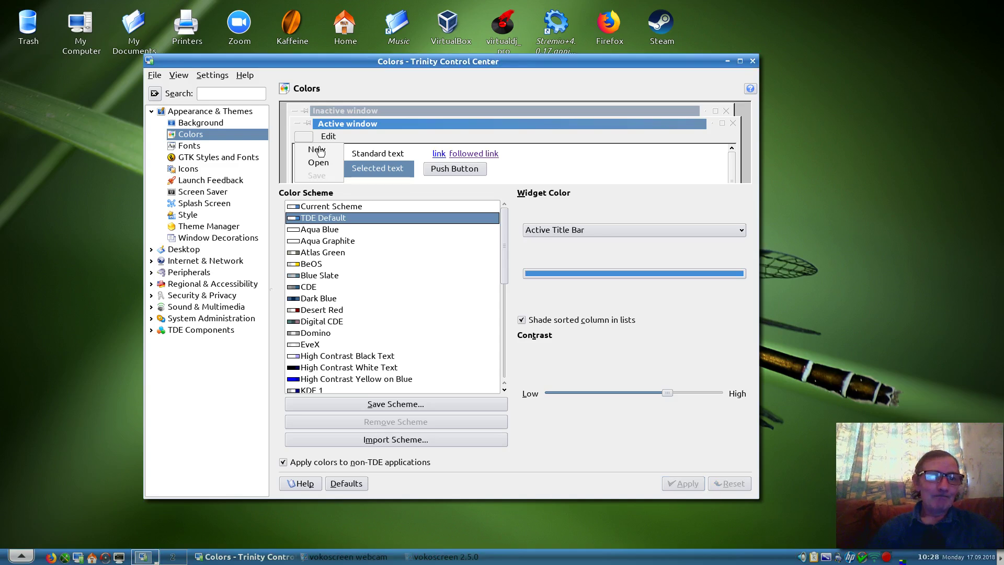
Set the Active Title Text color to yellow (#EBFF38) and apply the change.
{"action": "left_click", "coordinate": [355, 122]}
{"action": "left_click", "coordinate": [560, 271]}
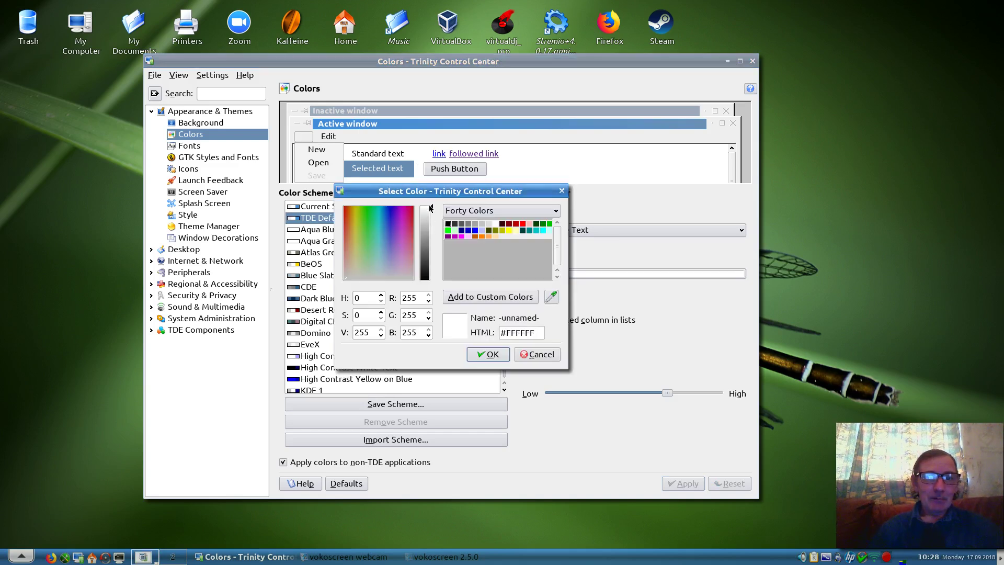
{"action": "left_click_drag", "start_coordinate": [390, 221], "coordinate": [356, 222]}
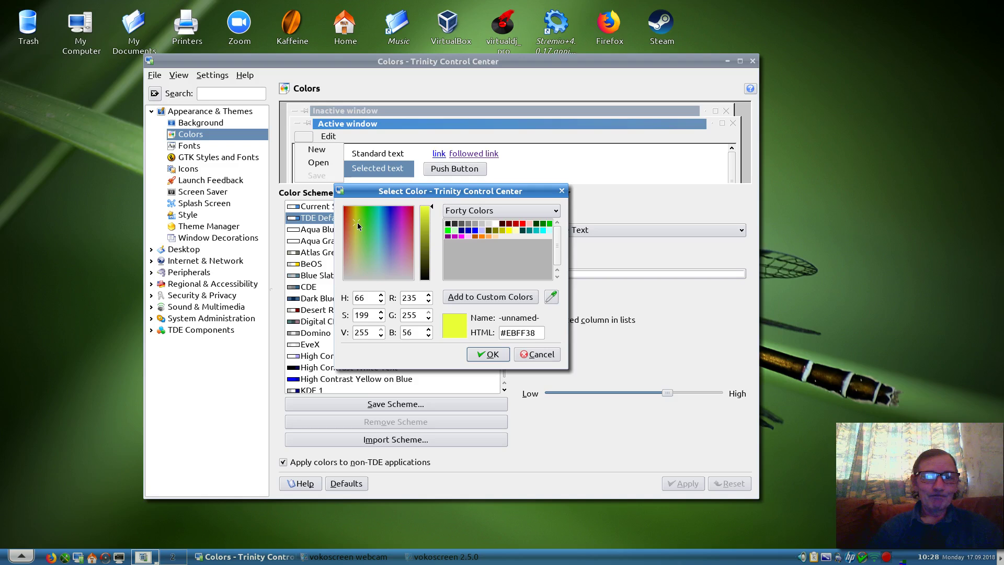
{"action": "left_click", "coordinate": [479, 353]}
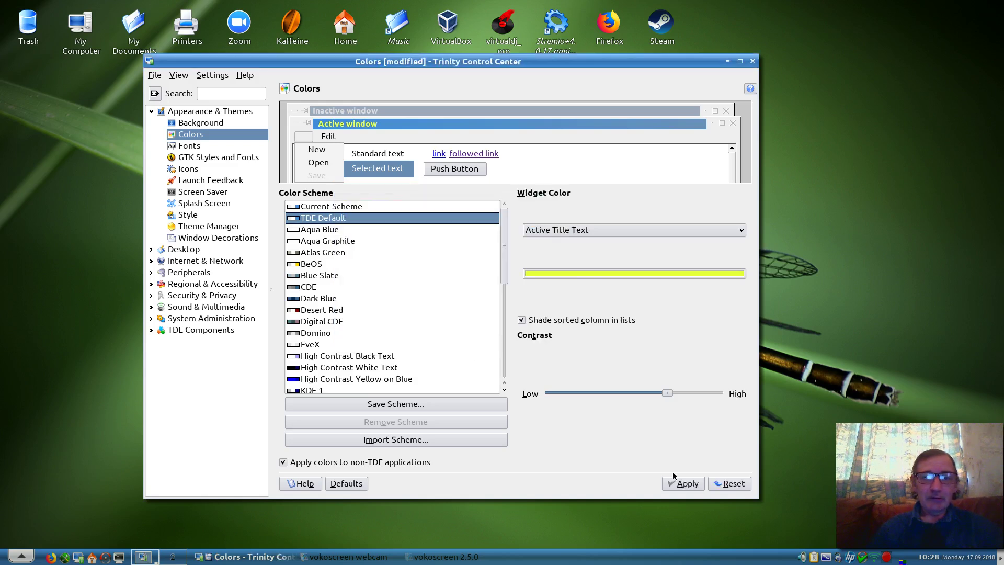
{"action": "left_click", "coordinate": [682, 488]}
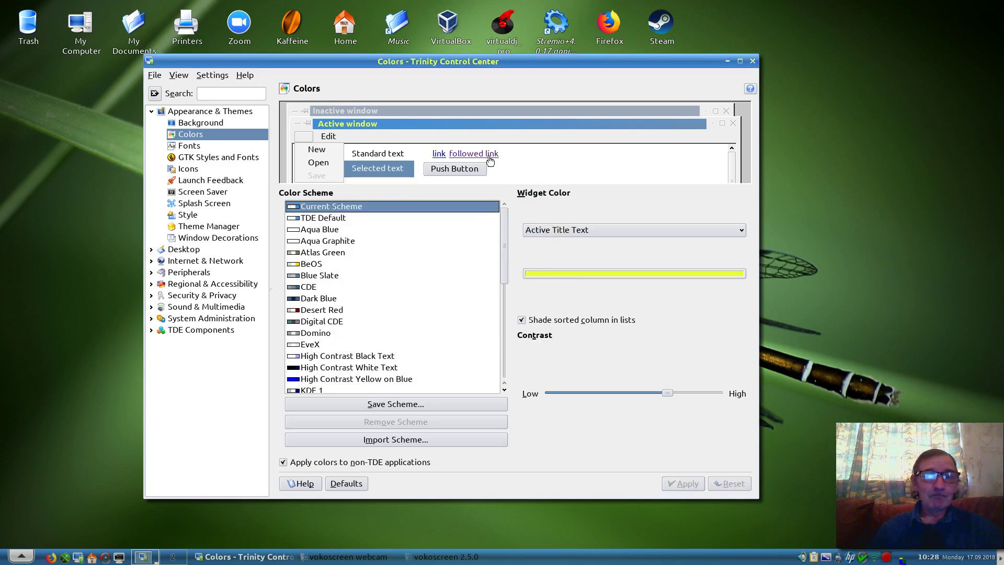
Set the Inactive Title Text color to black (#000000) and apply the change.
{"action": "left_click", "coordinate": [359, 115]}
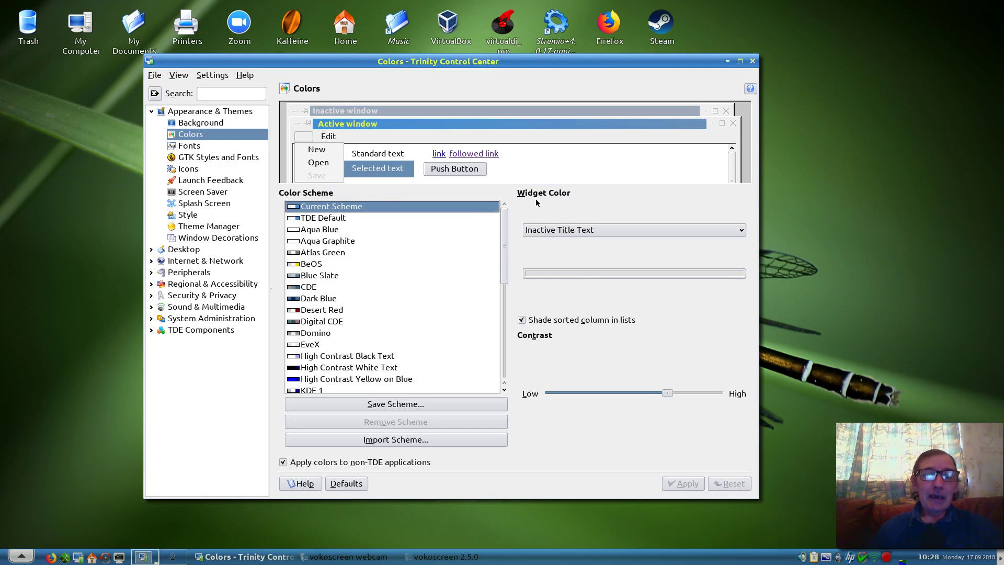
{"action": "left_click", "coordinate": [607, 230]}
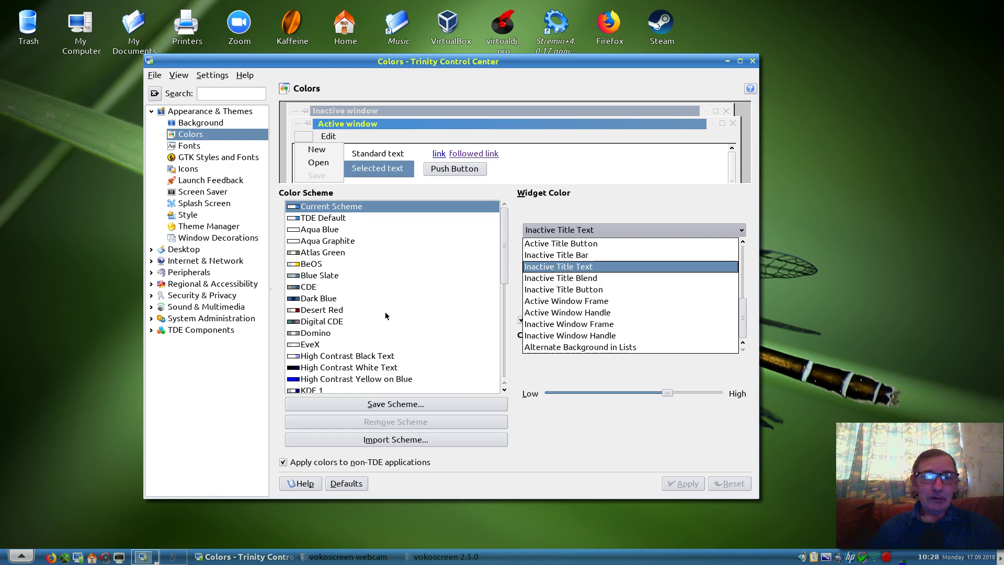
{"action": "left_click", "coordinate": [548, 231]}
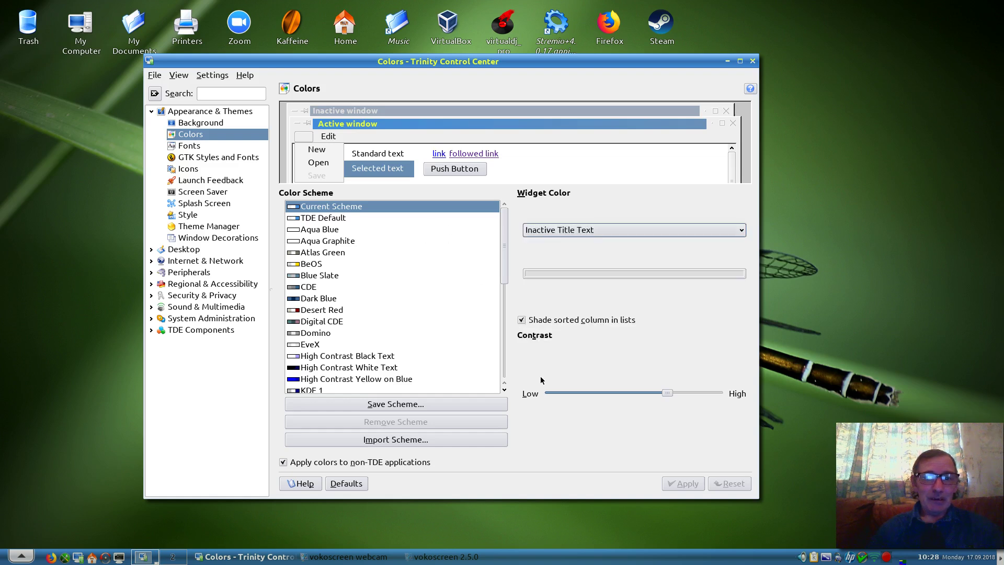
{"action": "left_click", "coordinate": [557, 275]}
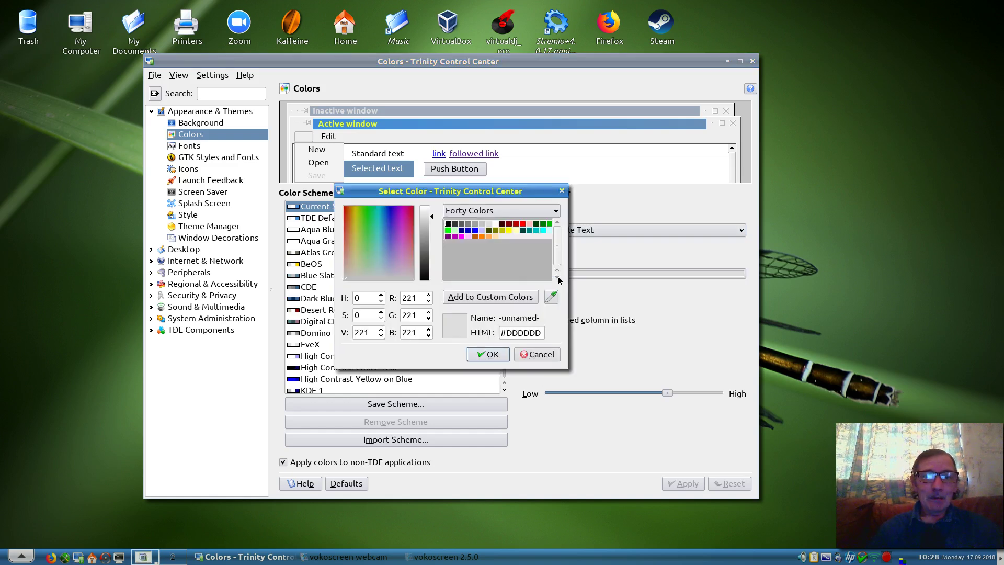
{"action": "left_click_drag", "start_coordinate": [432, 217], "coordinate": [436, 309]}
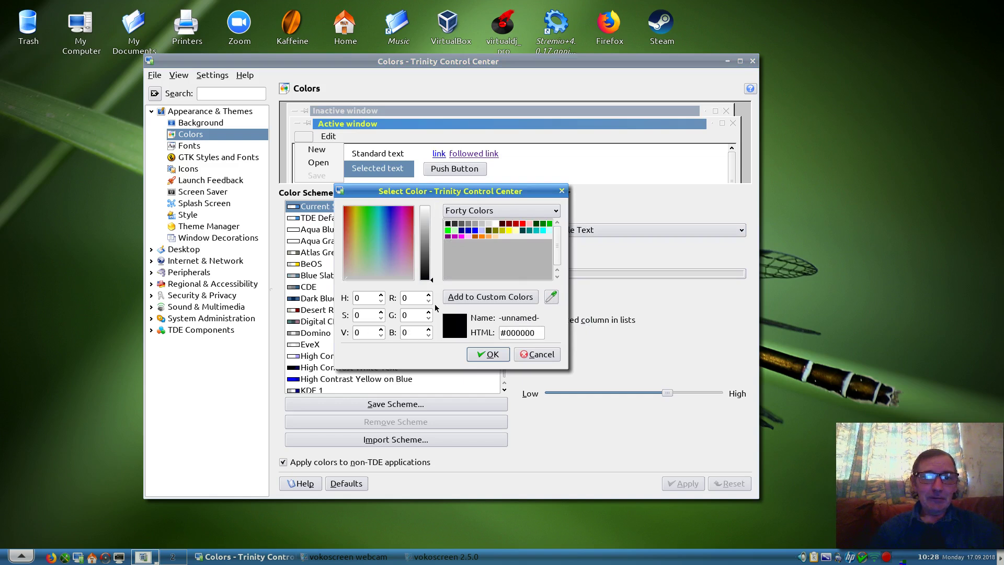
{"action": "left_click", "coordinate": [490, 355]}
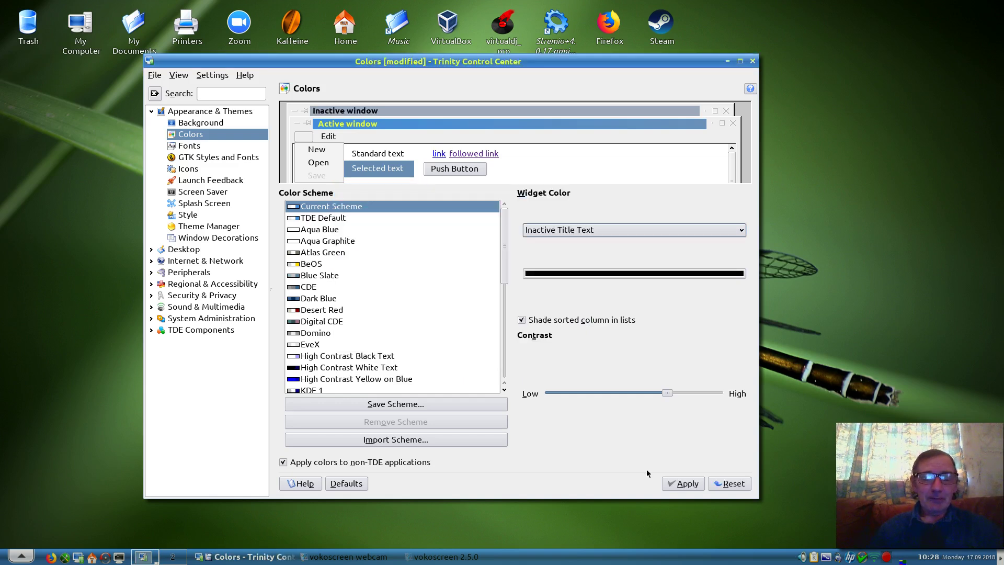
{"action": "left_click", "coordinate": [677, 486]}
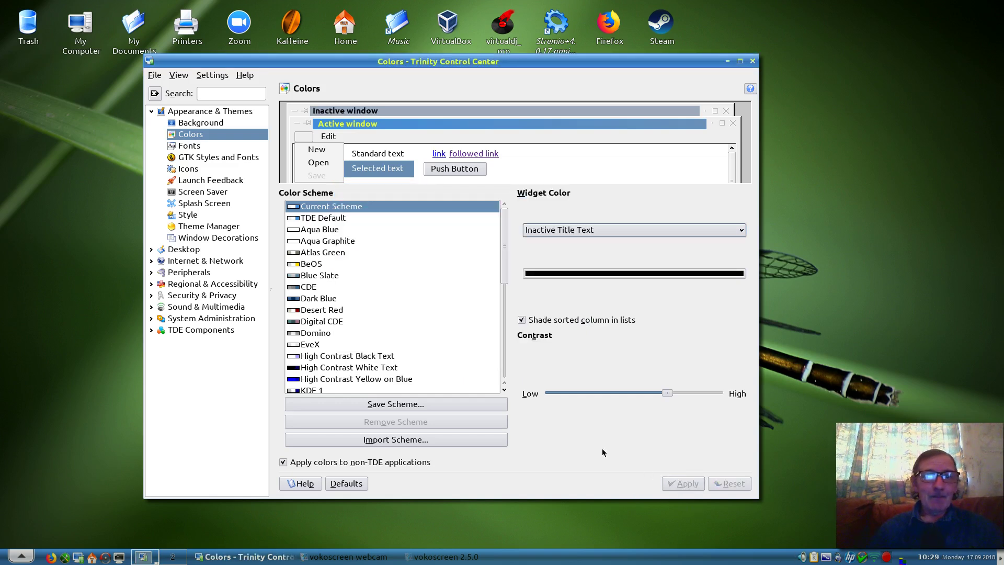
Open the home folder in Konqueror, shift its window slightly, and switch back to the Control Center to compare active and inactive titles.
{"action": "left_click", "coordinate": [91, 558]}
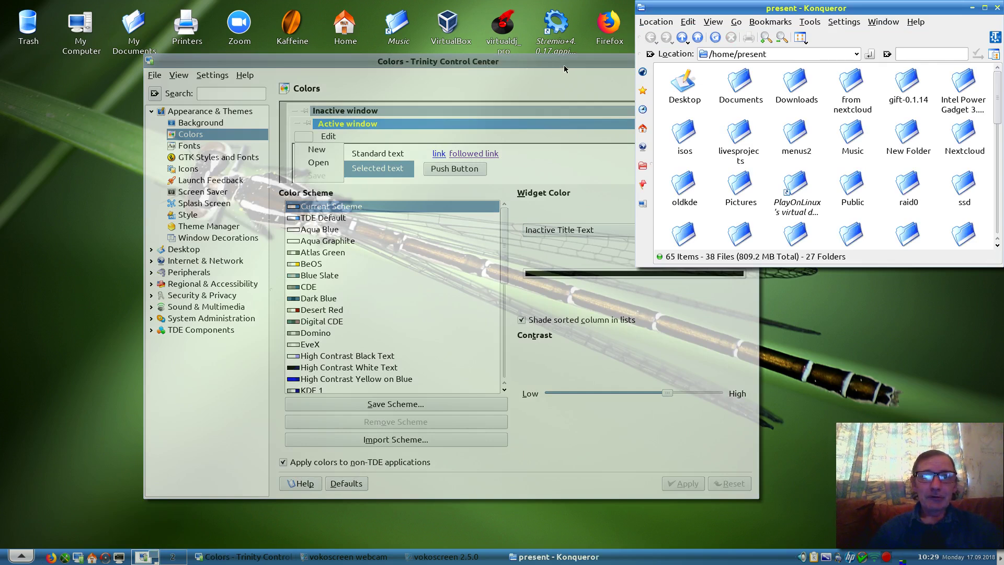
{"action": "left_click_drag", "start_coordinate": [822, 9], "coordinate": [778, 19]}
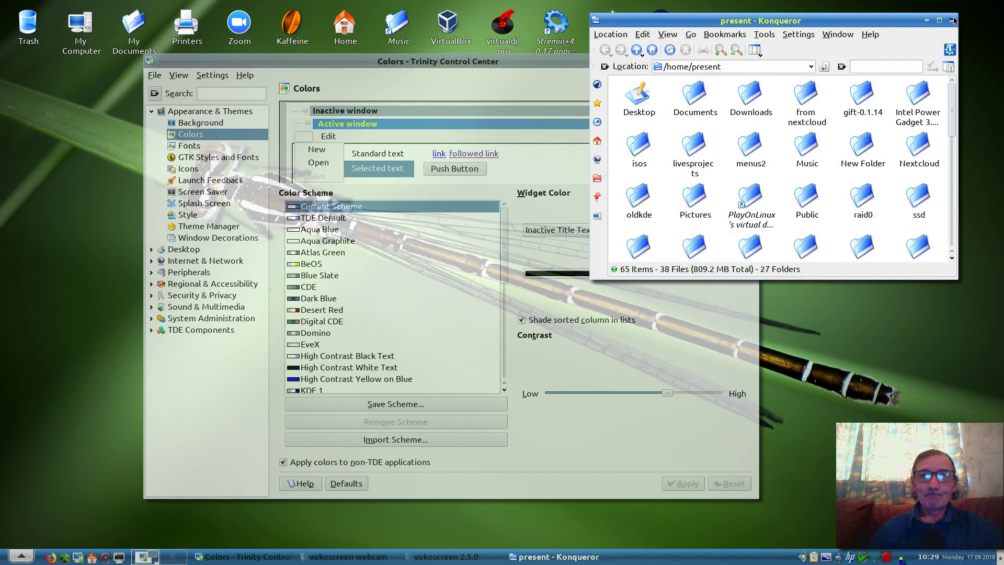
{"action": "left_click", "coordinate": [532, 63]}
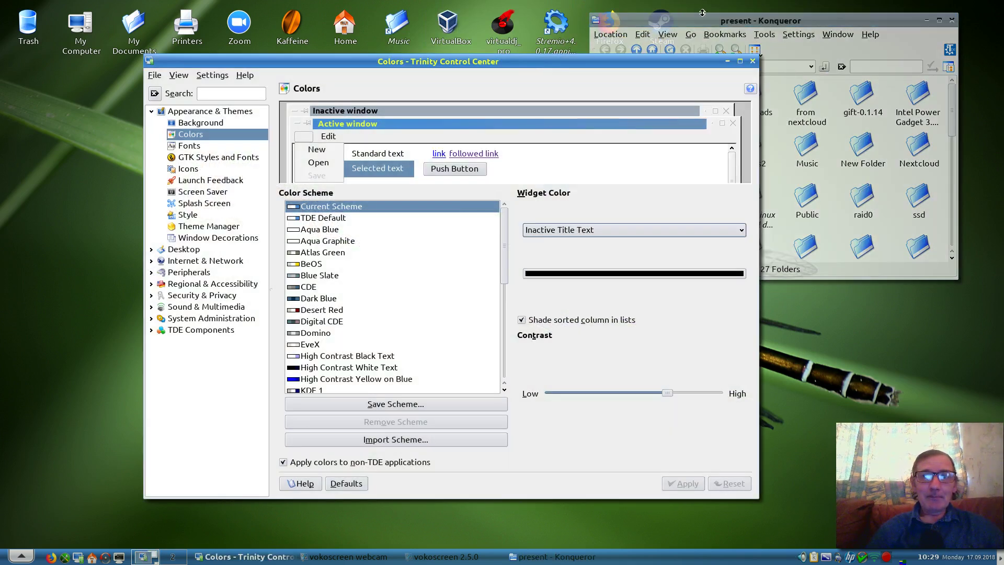
Set the Inactive Title Bar color to White (#FFFFFF) and apply the change.
{"action": "left_click", "coordinate": [417, 110]}
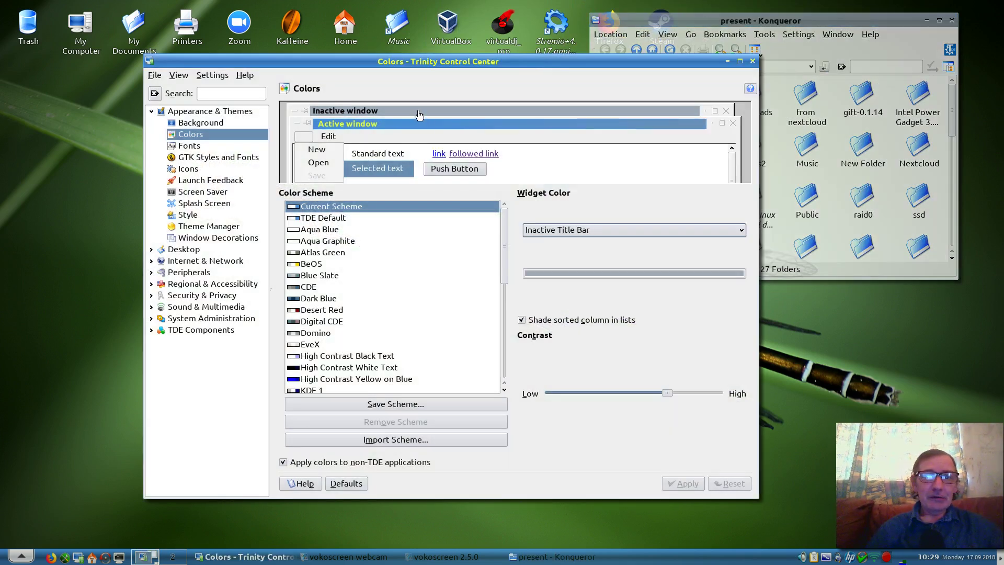
{"action": "left_click", "coordinate": [543, 274]}
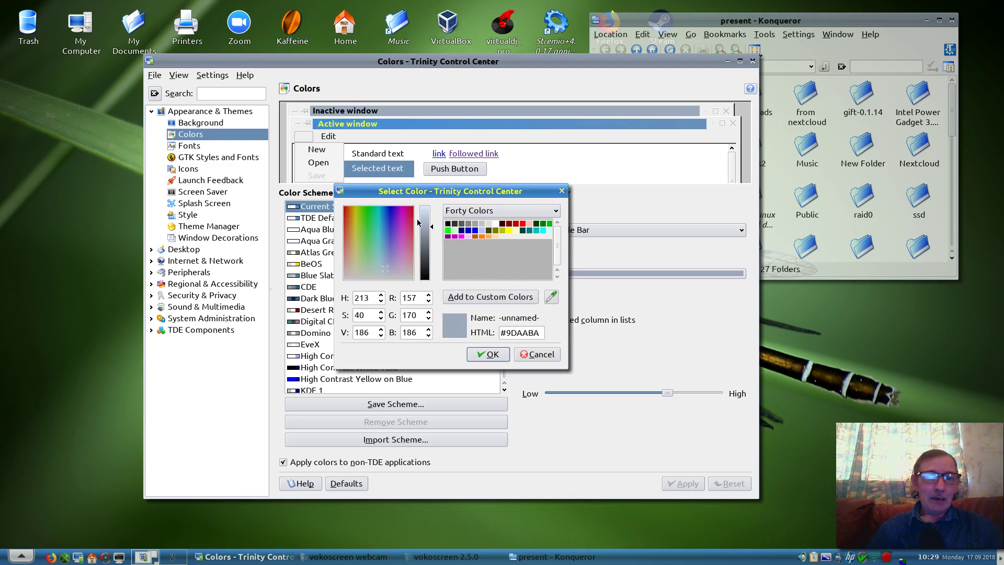
{"action": "left_click_drag", "start_coordinate": [432, 230], "coordinate": [432, 312]}
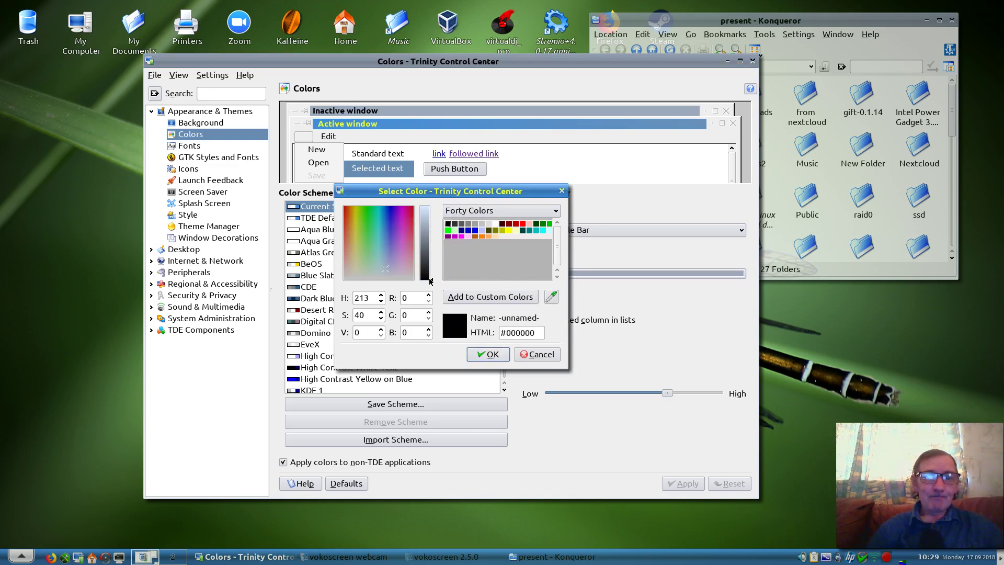
{"action": "left_click_drag", "start_coordinate": [433, 281], "coordinate": [429, 207]}
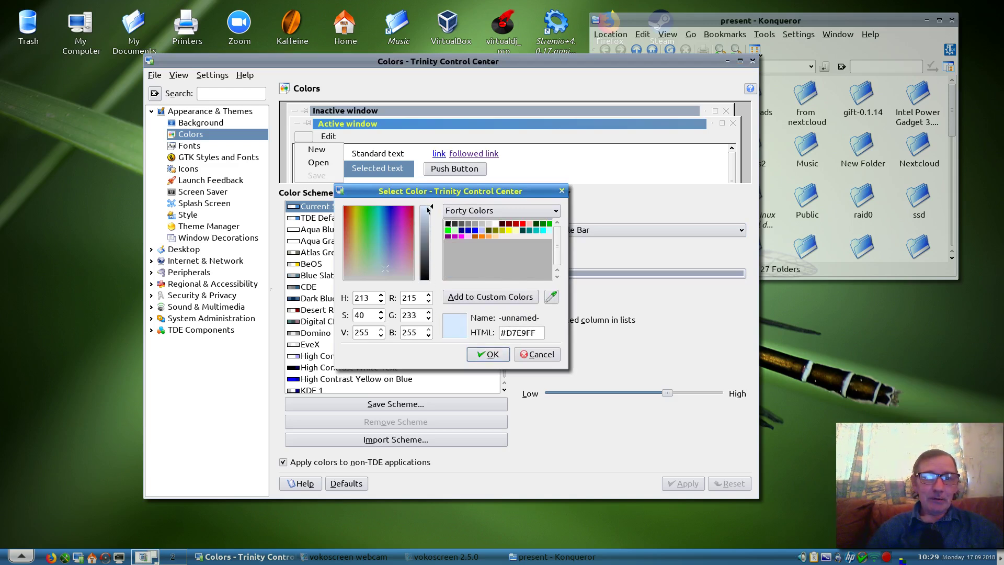
{"action": "left_click", "coordinate": [495, 224]}
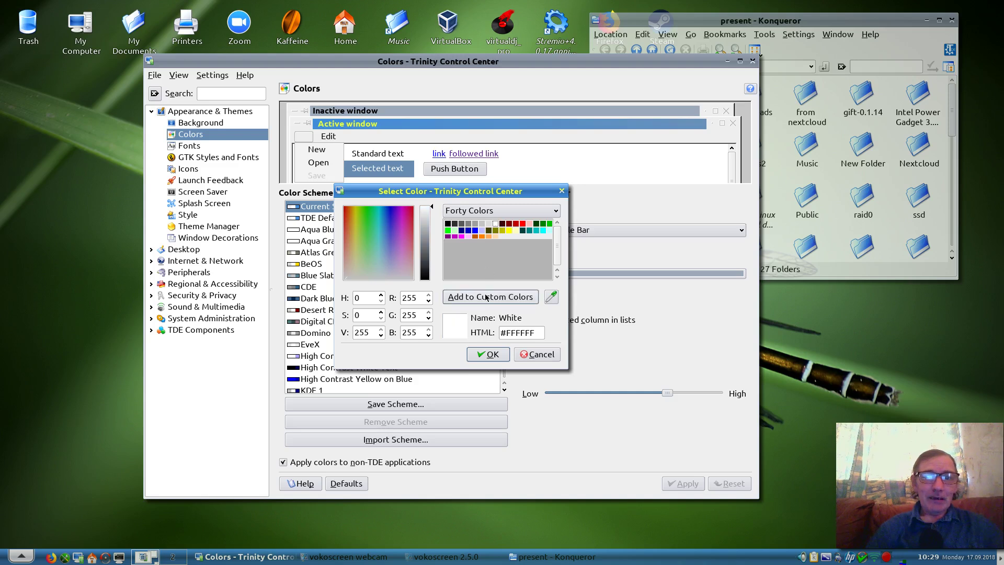
{"action": "left_click", "coordinate": [489, 356]}
{"action": "left_click", "coordinate": [669, 483]}
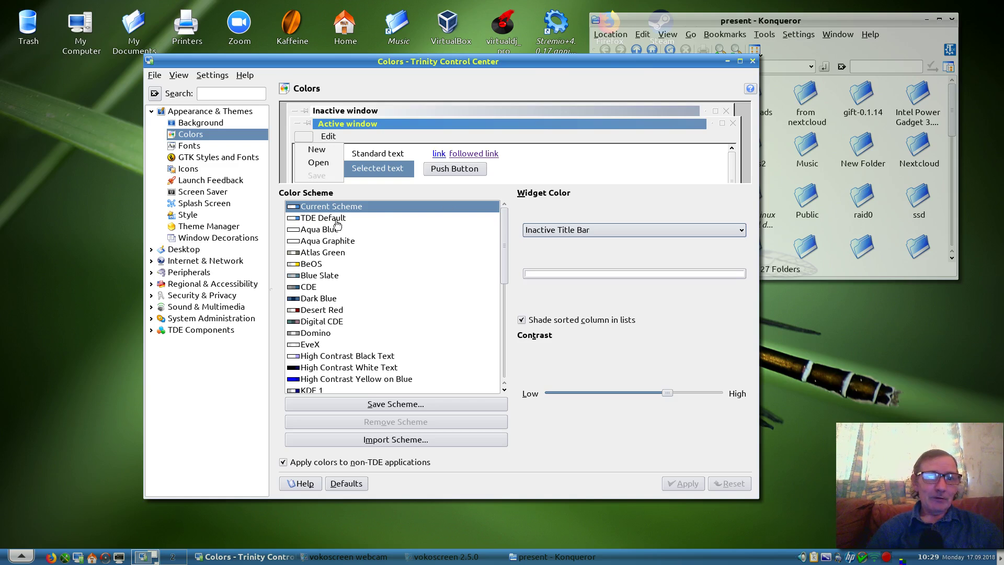
Examine the widget colors of the standard background, selected text, standard text, button text and button background through the preview.
{"action": "left_click", "coordinate": [519, 167]}
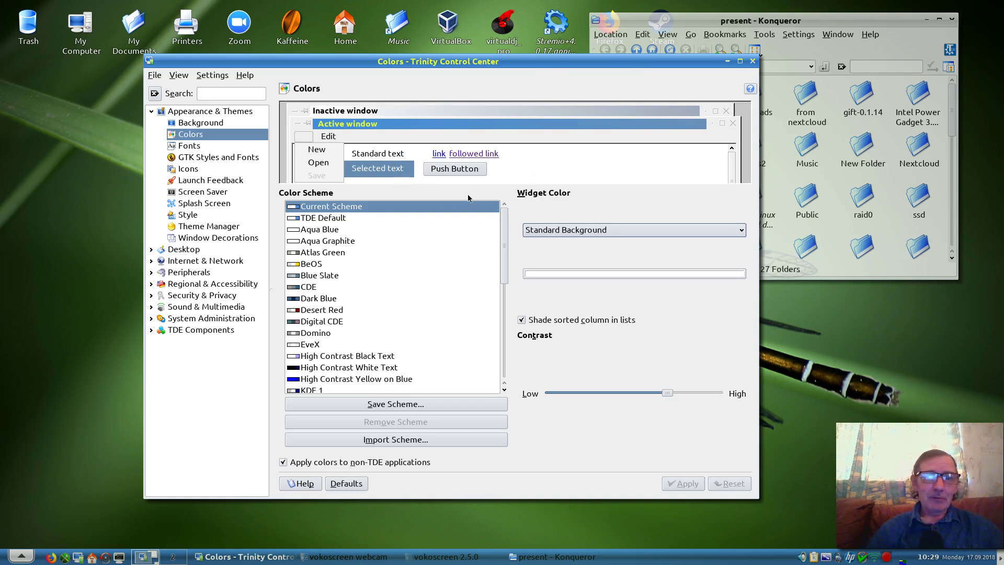
{"action": "left_click", "coordinate": [388, 170]}
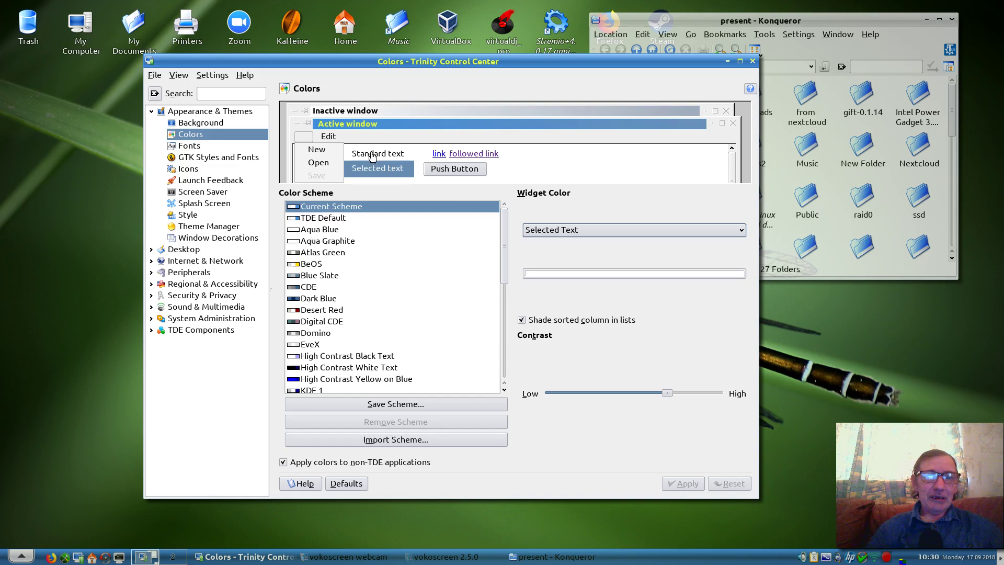
{"action": "left_click", "coordinate": [372, 155]}
{"action": "left_click", "coordinate": [459, 174]}
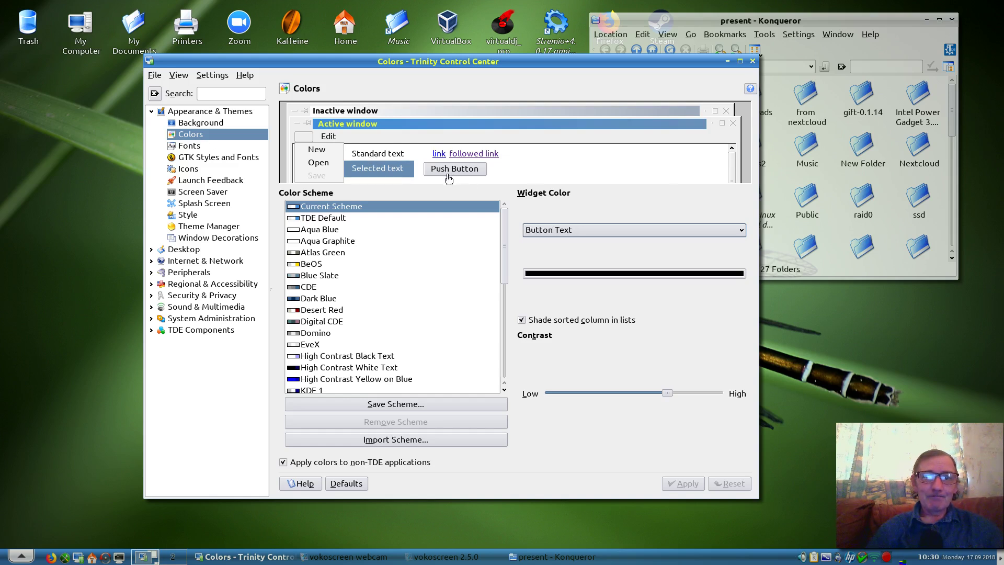
{"action": "left_click", "coordinate": [448, 179]}
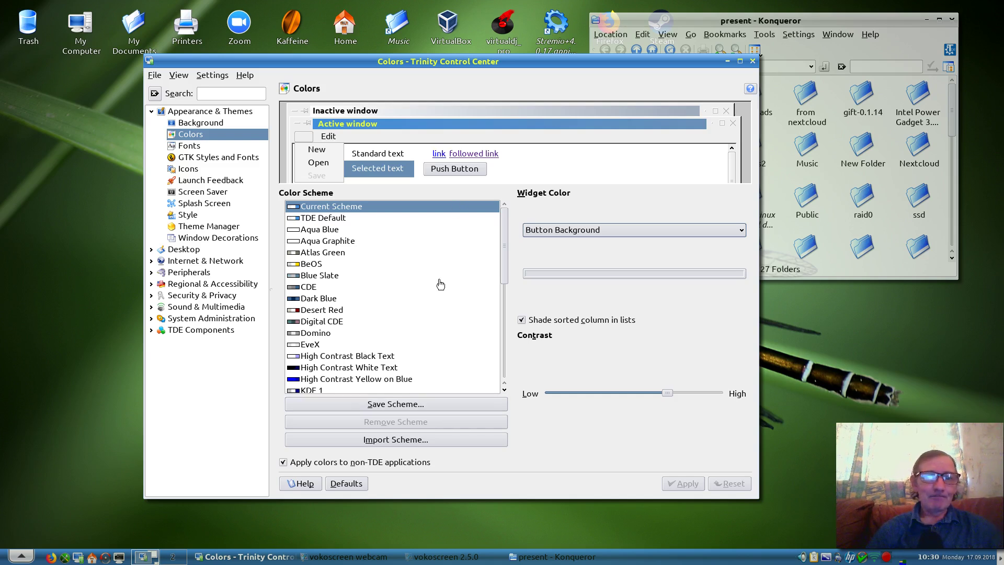
Discard the customised title colors by reapplying the TDE Default color scheme.
{"action": "left_click", "coordinate": [310, 219]}
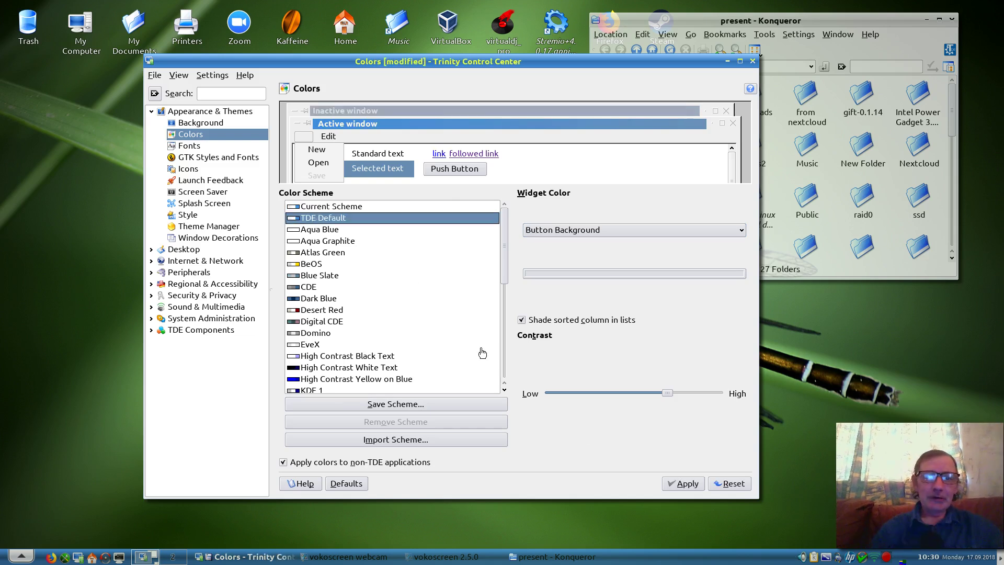
{"action": "left_click", "coordinate": [682, 484]}
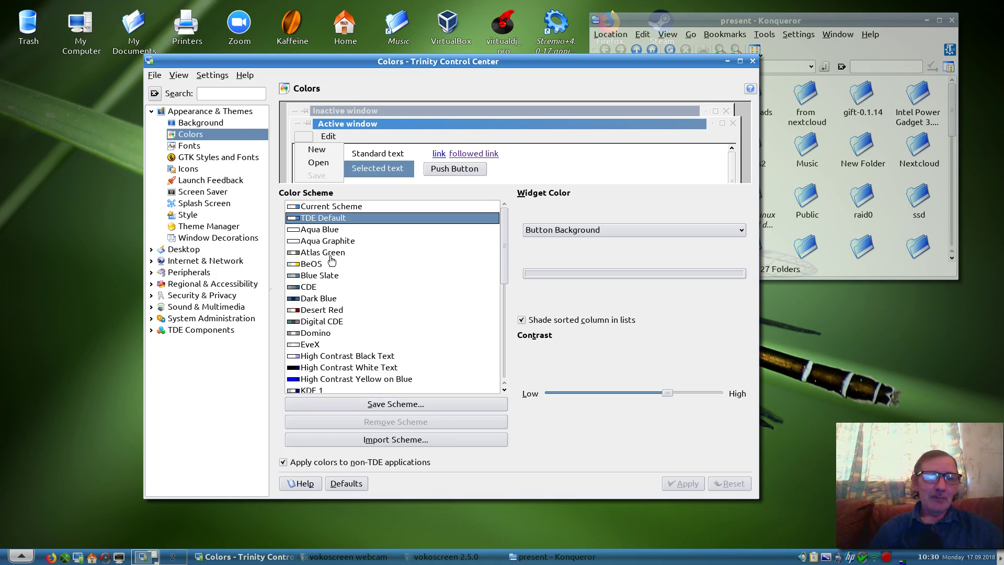
Look through the available color schemes and open the Fonts settings.
{"action": "scroll", "coordinate": [503, 272], "scroll_direction": "down", "scroll_amount": 7}
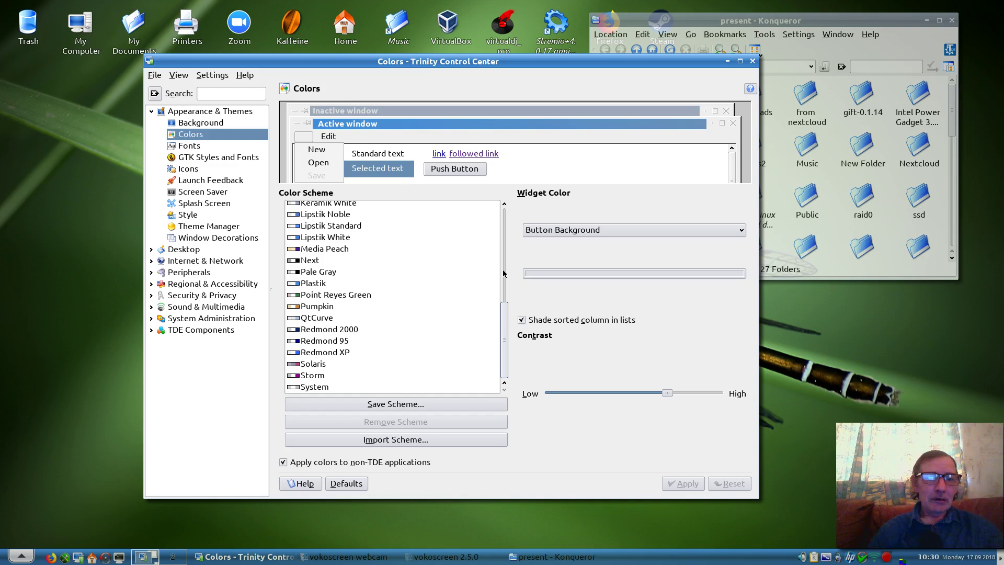
{"action": "scroll", "coordinate": [503, 272], "scroll_direction": "up", "scroll_amount": 7}
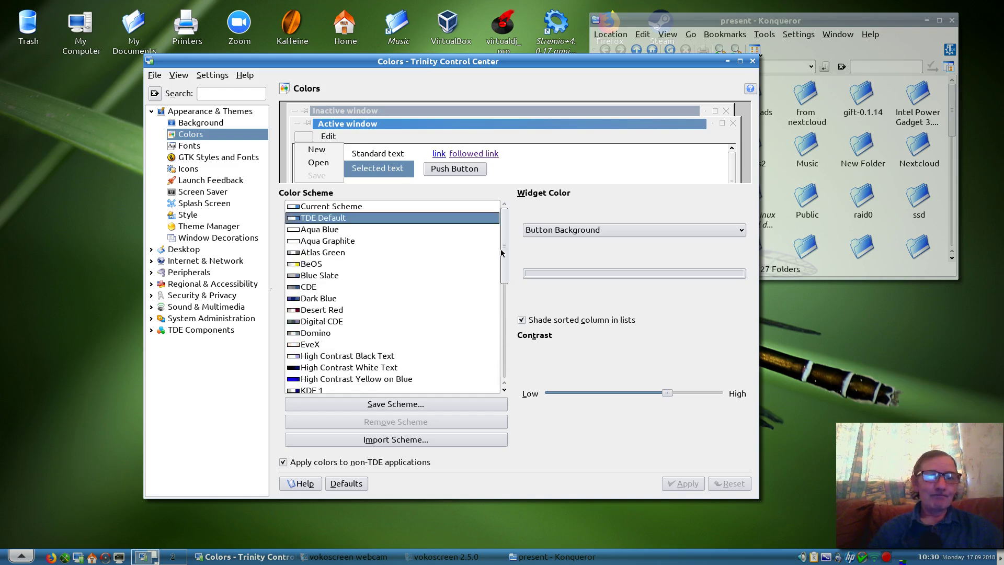
{"action": "left_click", "coordinate": [186, 148]}
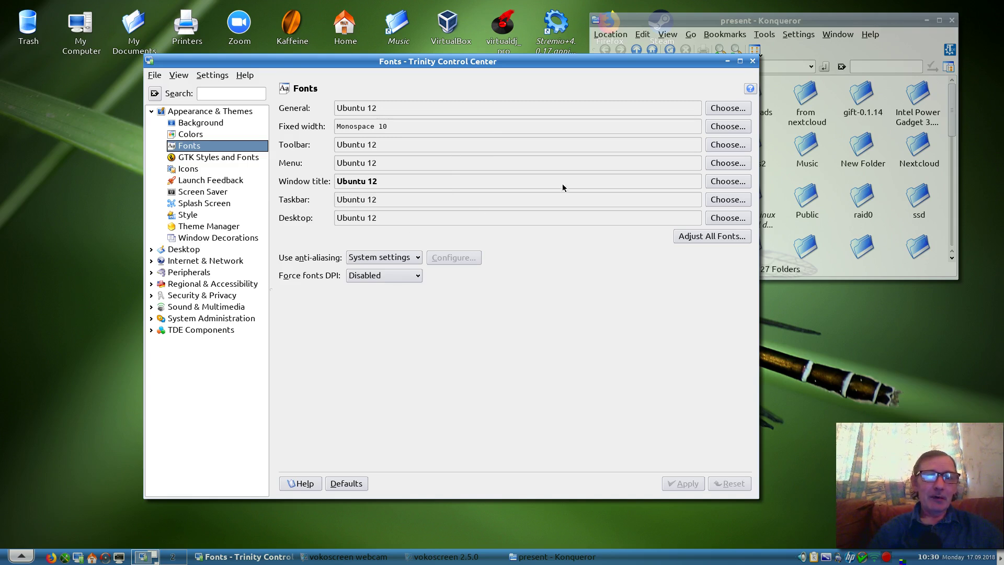
Set the window title font to Times Bold, size 11, and apply the change.
{"action": "left_click", "coordinate": [727, 181]}
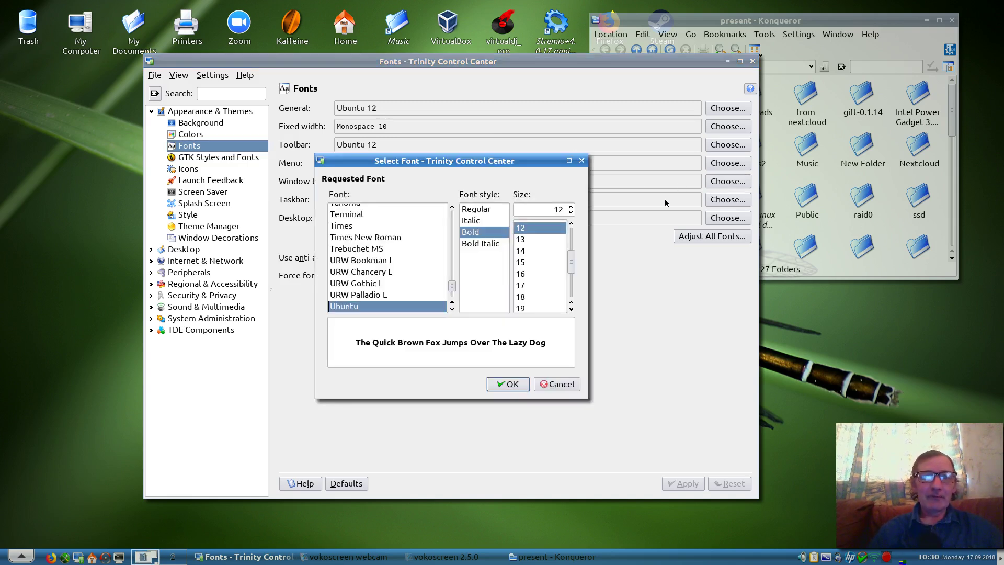
{"action": "left_click", "coordinate": [353, 238]}
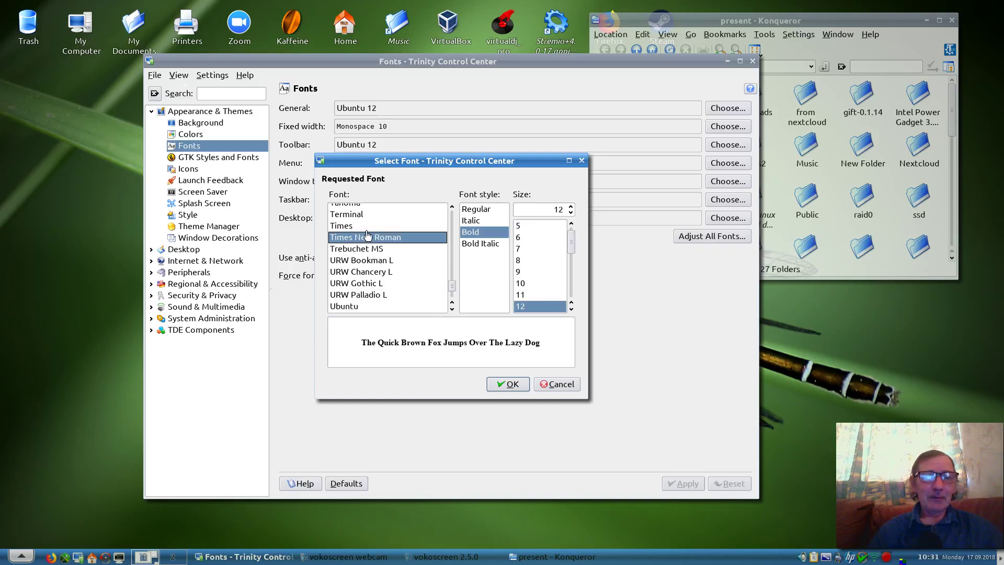
{"action": "left_click", "coordinate": [367, 228]}
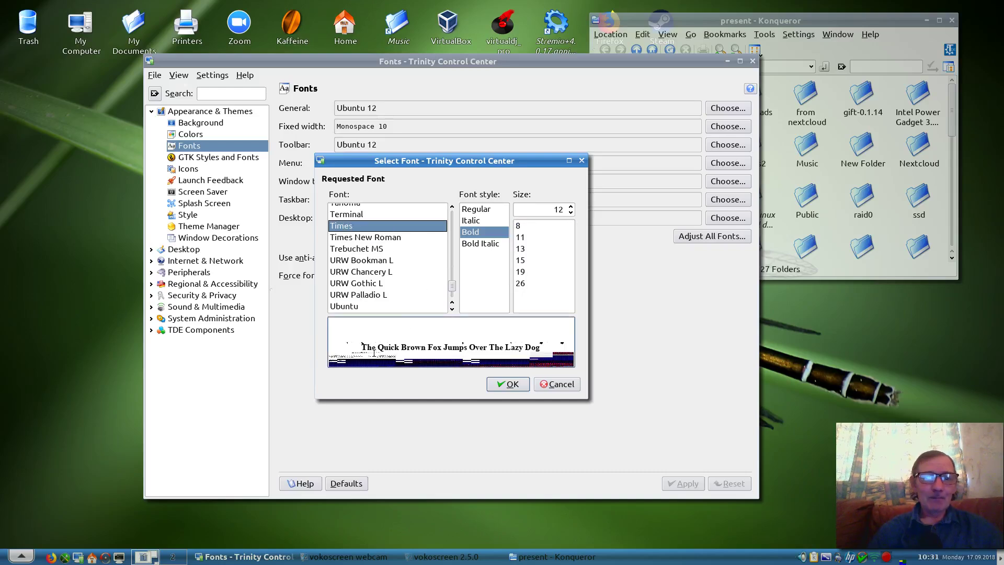
{"action": "left_click", "coordinate": [511, 386]}
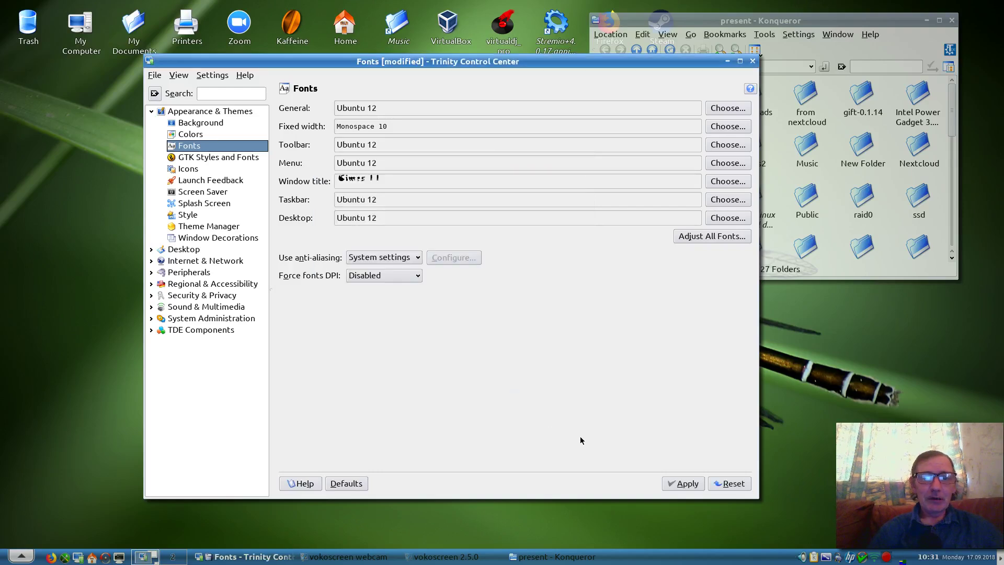
{"action": "left_click", "coordinate": [679, 484]}
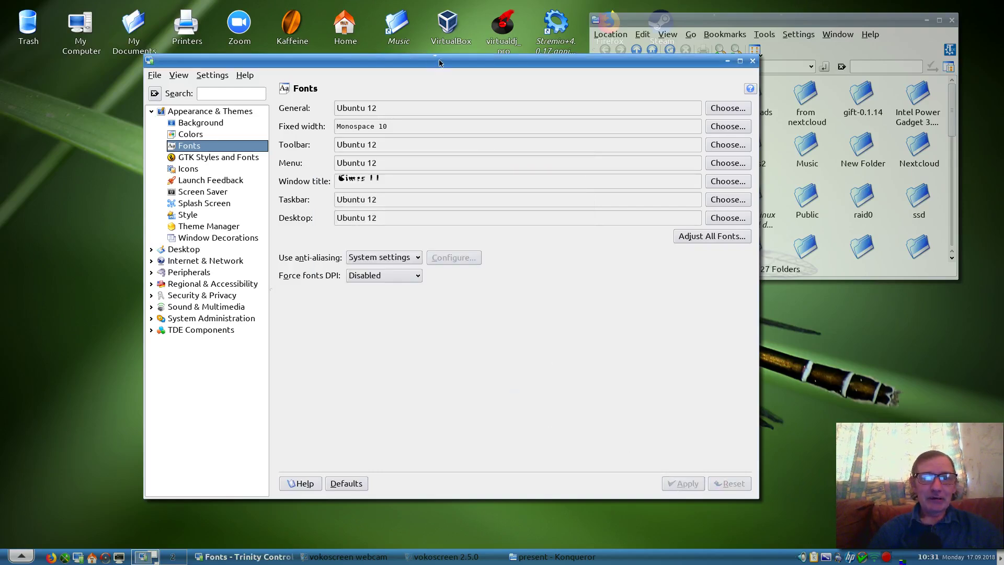
Change the window title font to Times New Roman Bold, size 11, and apply it.
{"action": "left_click", "coordinate": [720, 181]}
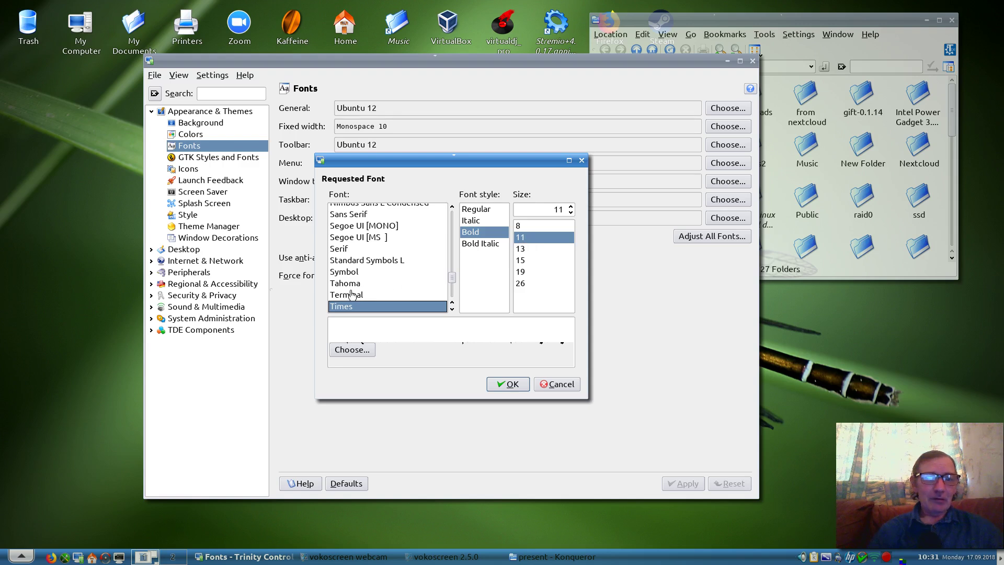
{"action": "scroll", "coordinate": [382, 265], "scroll_direction": "down", "scroll_amount": 3}
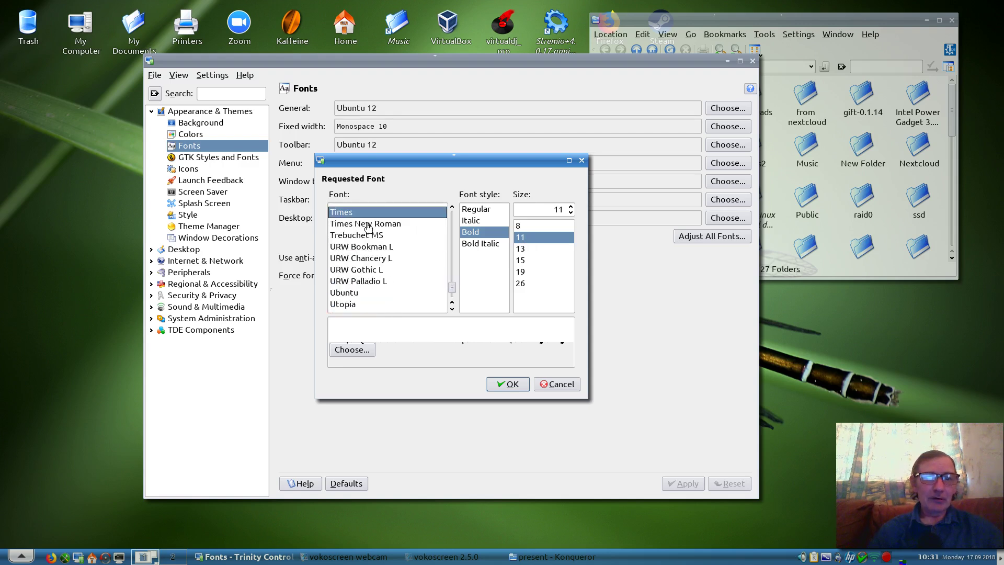
{"action": "left_click", "coordinate": [367, 224]}
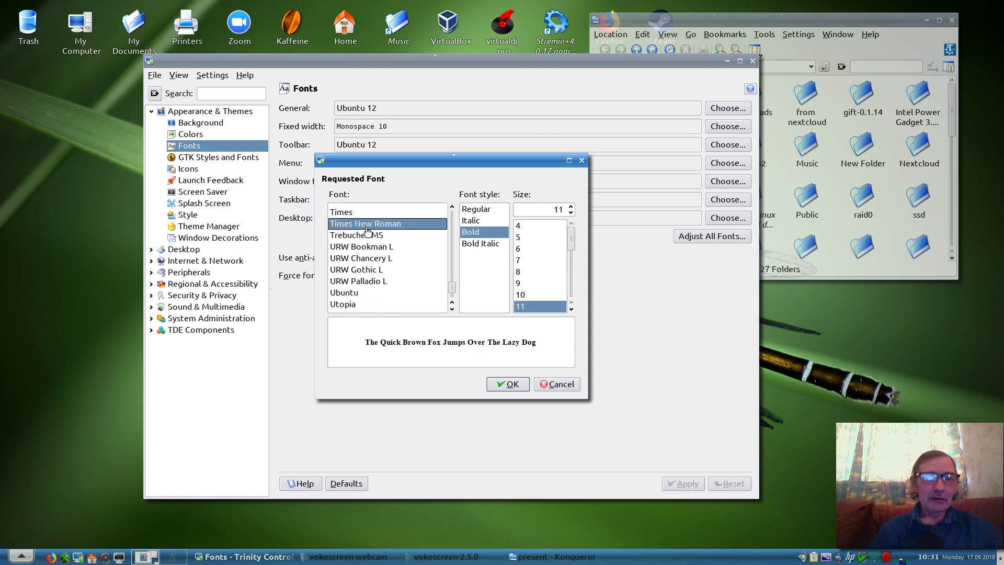
{"action": "left_click", "coordinate": [507, 383]}
{"action": "left_click", "coordinate": [699, 484]}
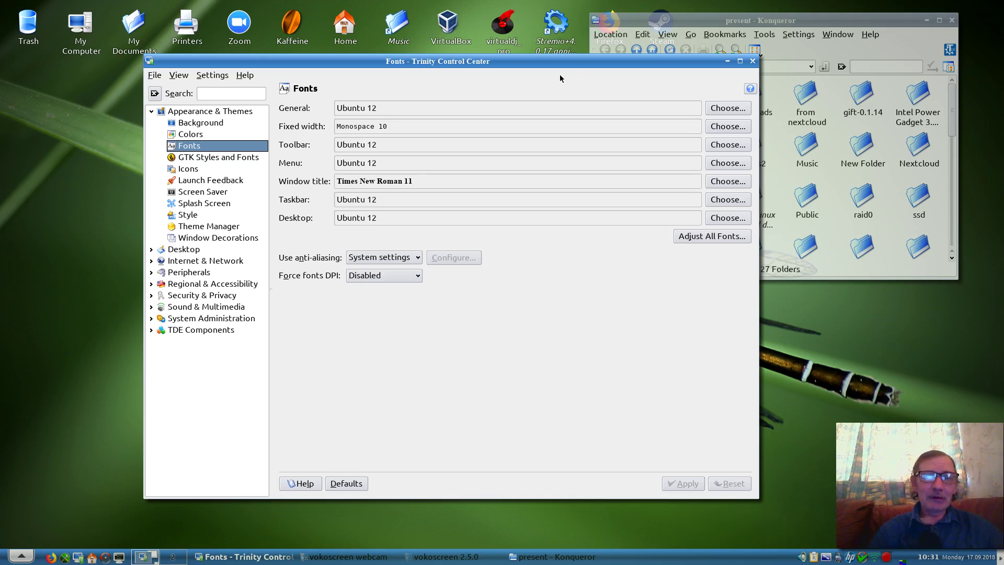
Set the window title font to Ubuntu Bold Italic, size 11, and apply the change.
{"action": "left_click", "coordinate": [726, 181]}
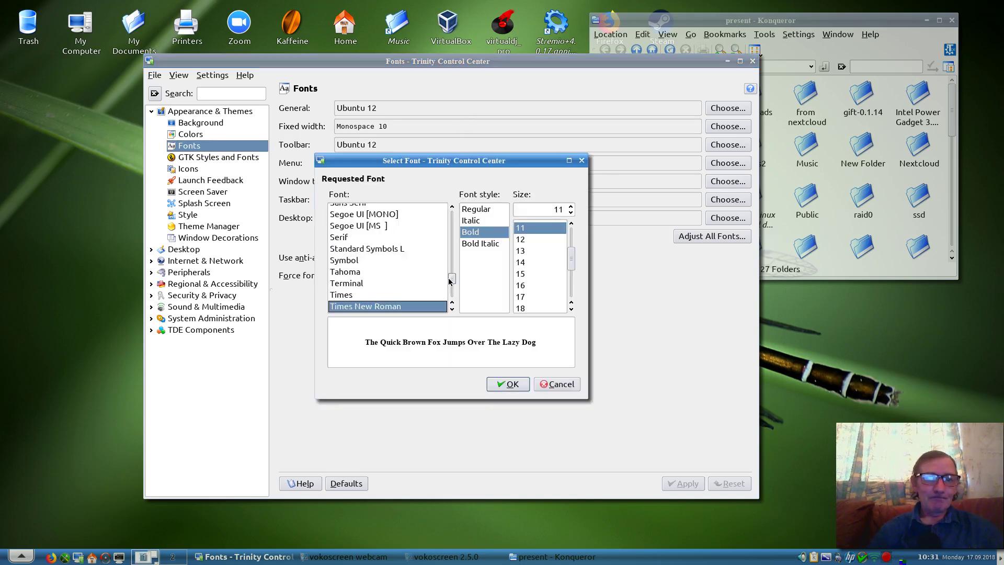
{"action": "scroll", "coordinate": [448, 281], "scroll_direction": "up", "scroll_amount": 2}
{"action": "scroll", "coordinate": [449, 282], "scroll_direction": "down", "scroll_amount": 1}
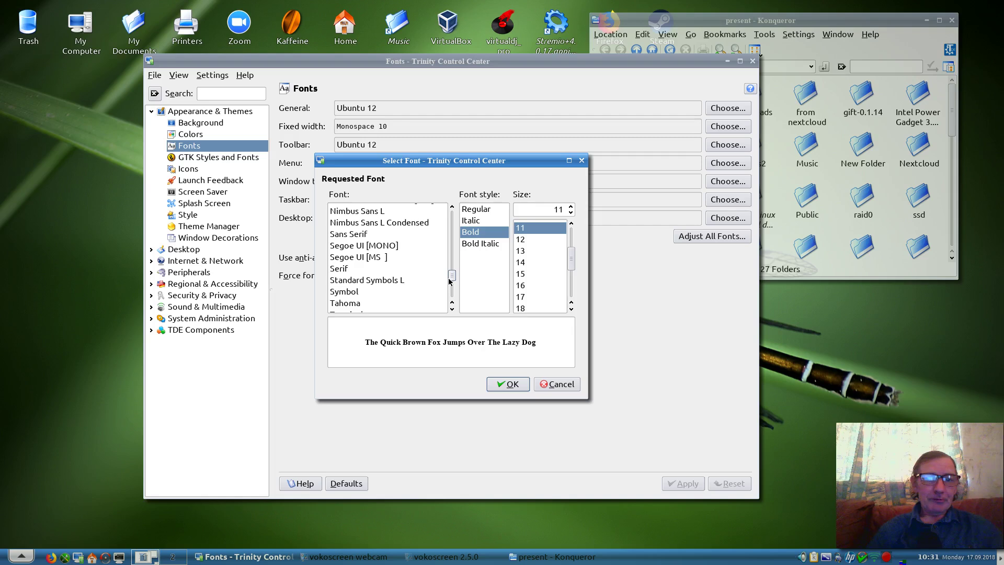
{"action": "scroll", "coordinate": [449, 281], "scroll_direction": "down", "scroll_amount": 3}
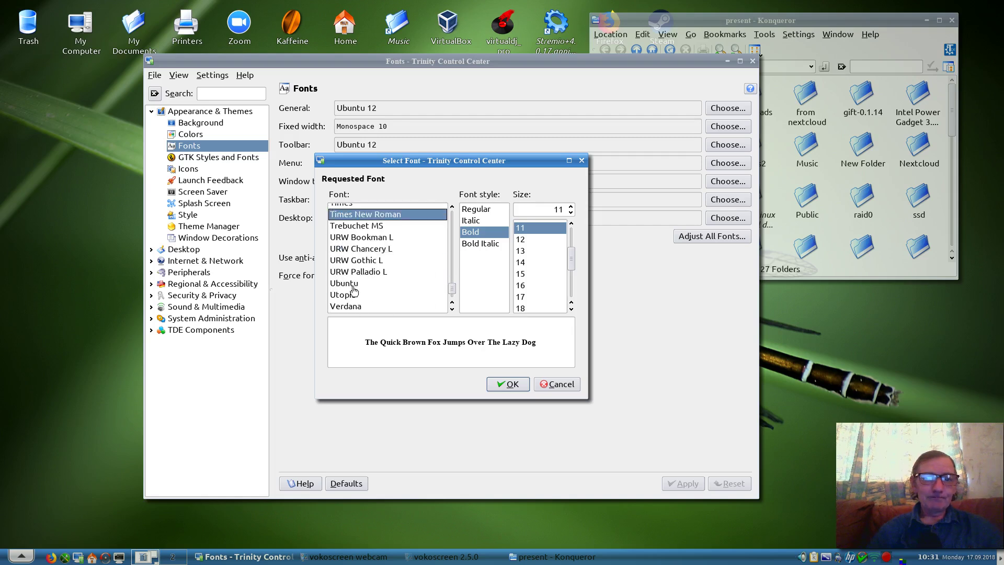
{"action": "left_click", "coordinate": [350, 284]}
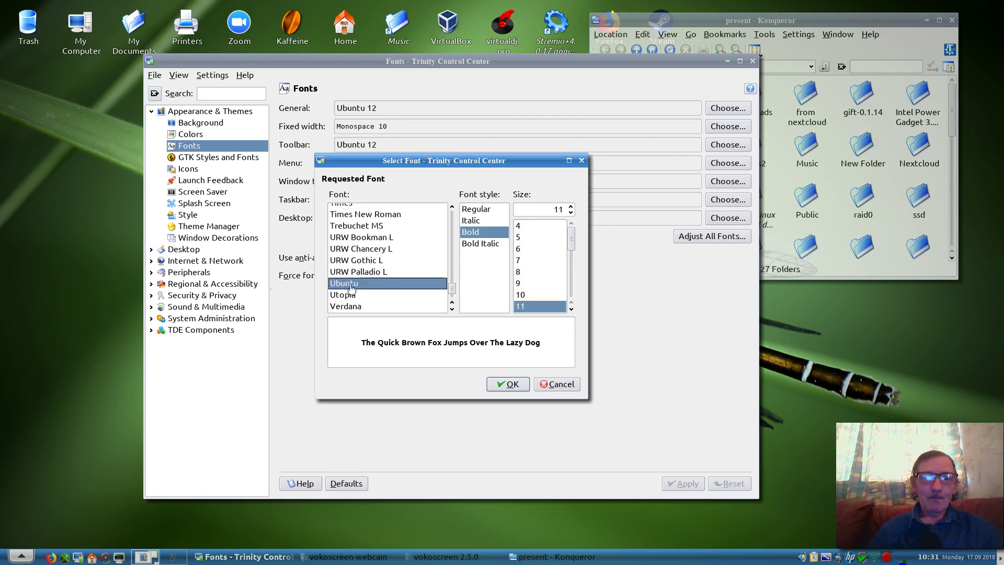
{"action": "left_click", "coordinate": [476, 244]}
{"action": "left_click", "coordinate": [509, 384]}
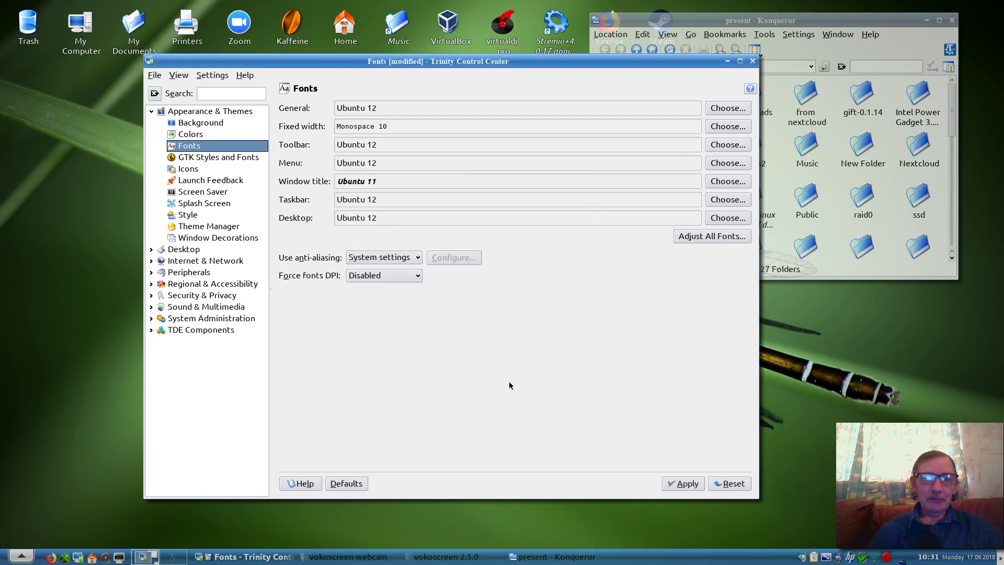
{"action": "left_click", "coordinate": [682, 483]}
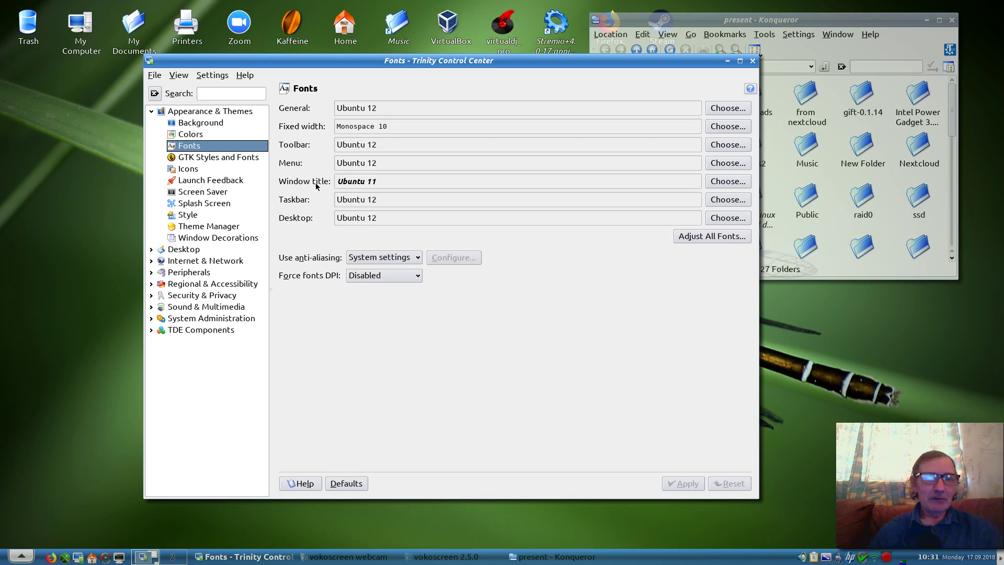
Enable font anti-aliasing and examine its exclude range and hinting style options, leaving the configuration without saving.
{"action": "left_click", "coordinate": [388, 257]}
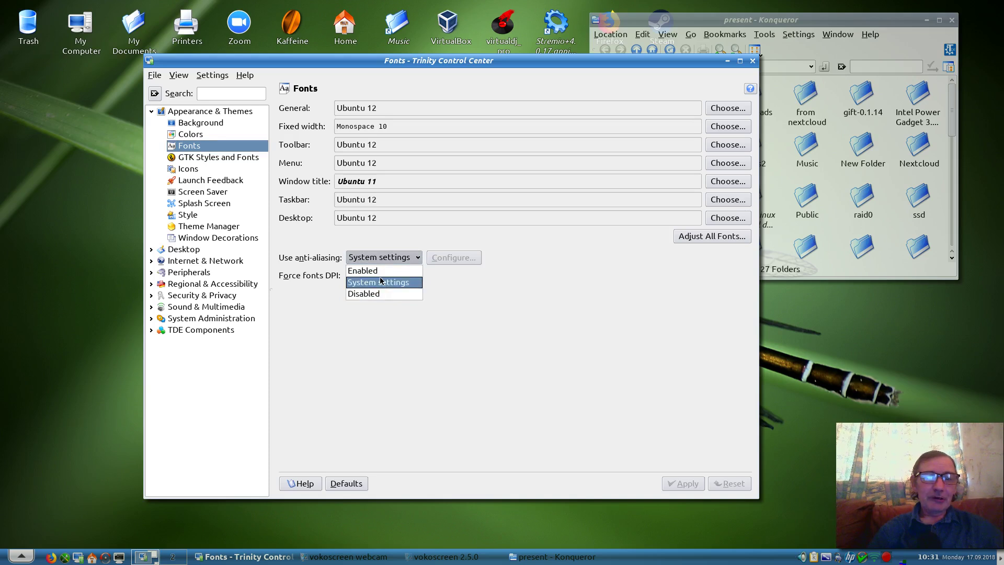
{"action": "left_click", "coordinate": [380, 271]}
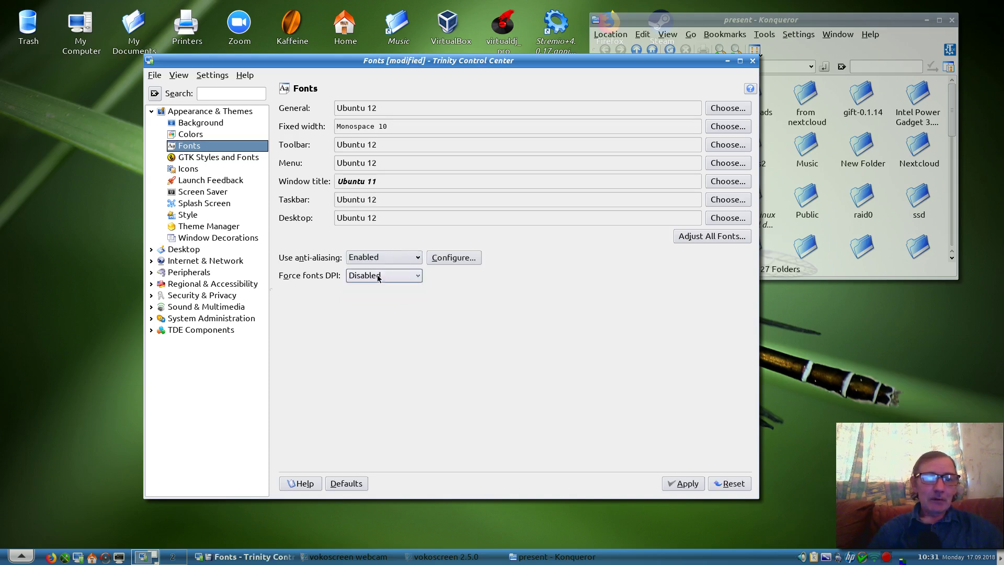
{"action": "left_click", "coordinate": [448, 257]}
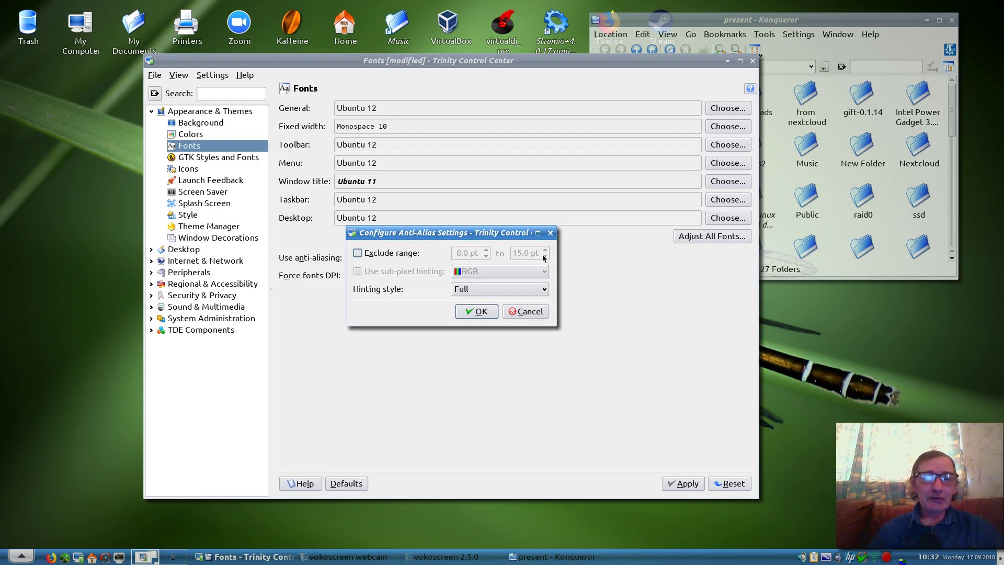
{"action": "left_click", "coordinate": [476, 291]}
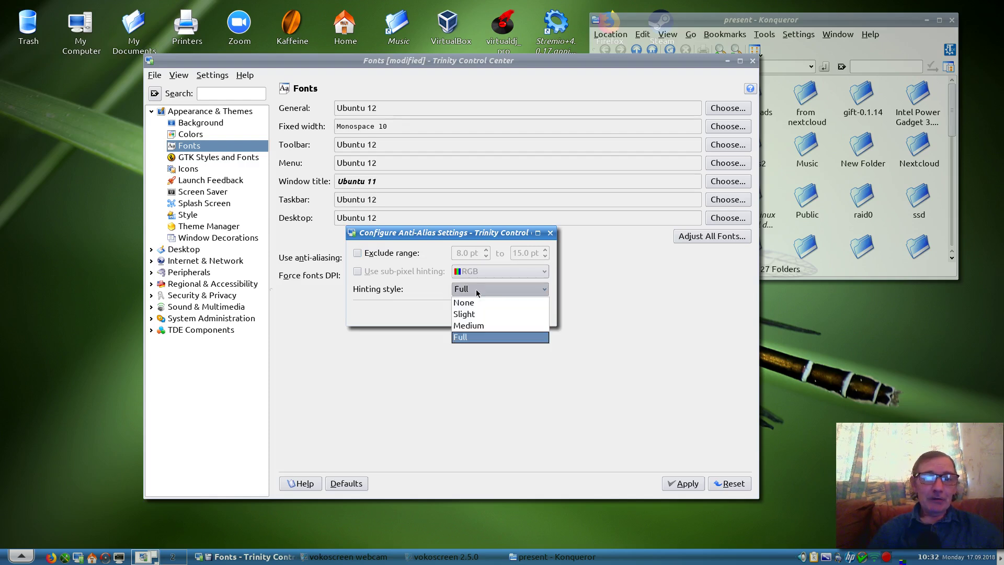
{"action": "left_click", "coordinate": [476, 289]}
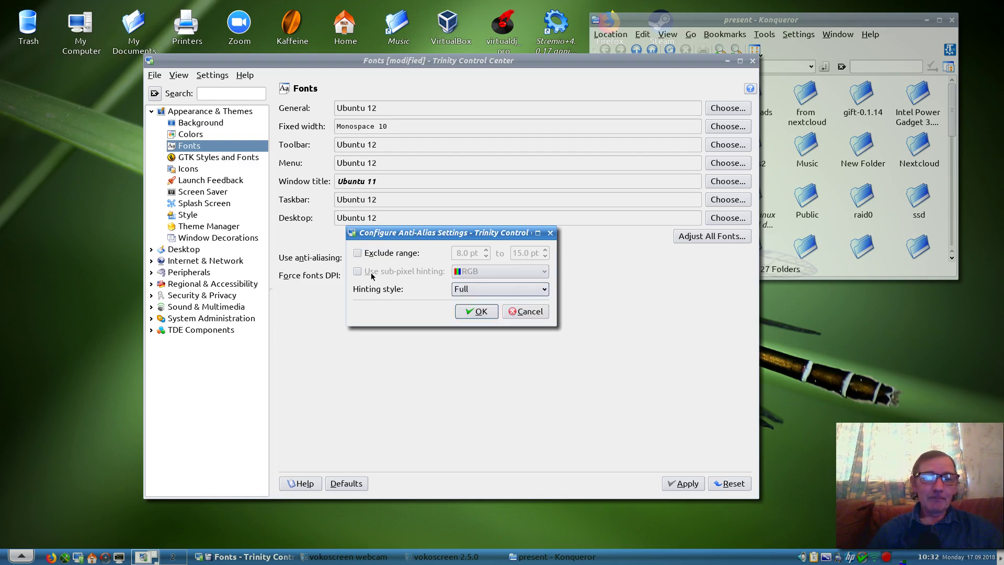
{"action": "left_click", "coordinate": [358, 253]}
{"action": "left_click", "coordinate": [358, 253]}
{"action": "left_click", "coordinate": [522, 315]}
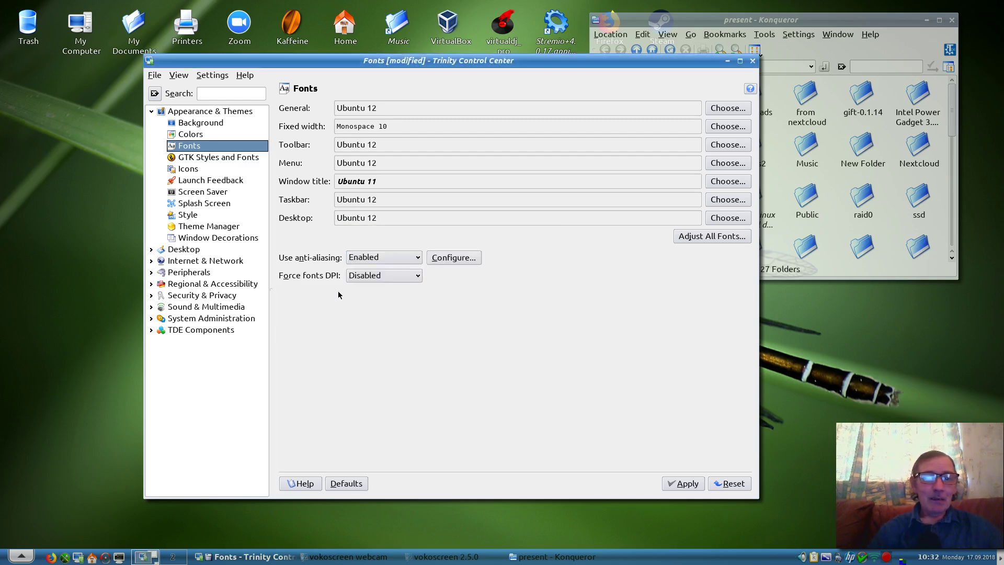
Return font anti-aliasing to System settings and apply the font configuration.
{"action": "left_click", "coordinate": [382, 257]}
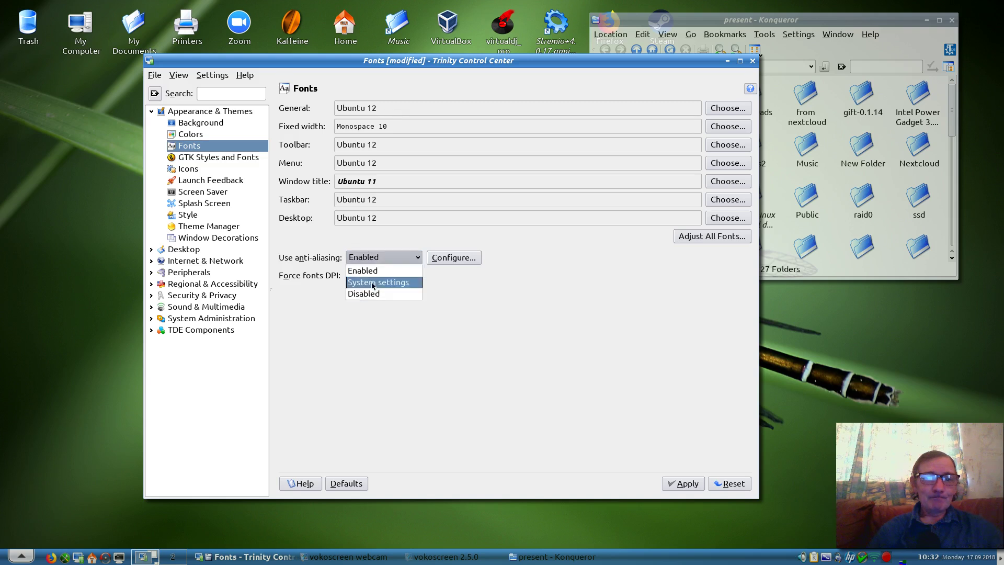
{"action": "left_click", "coordinate": [373, 282]}
{"action": "left_click", "coordinate": [696, 488]}
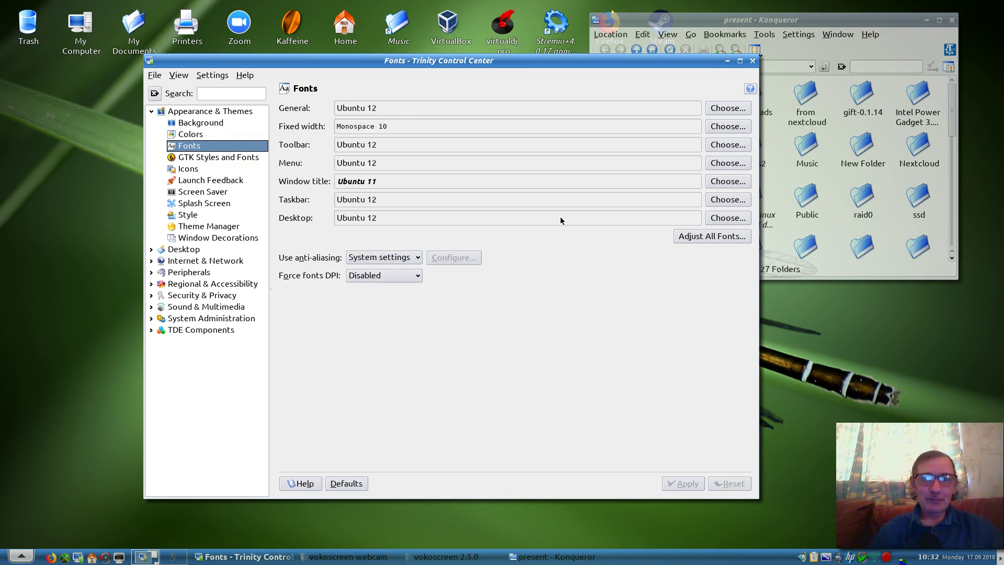
Set the taskbar font to Ubuntu Bold Italic, size 12, and apply the change.
{"action": "left_click", "coordinate": [724, 203]}
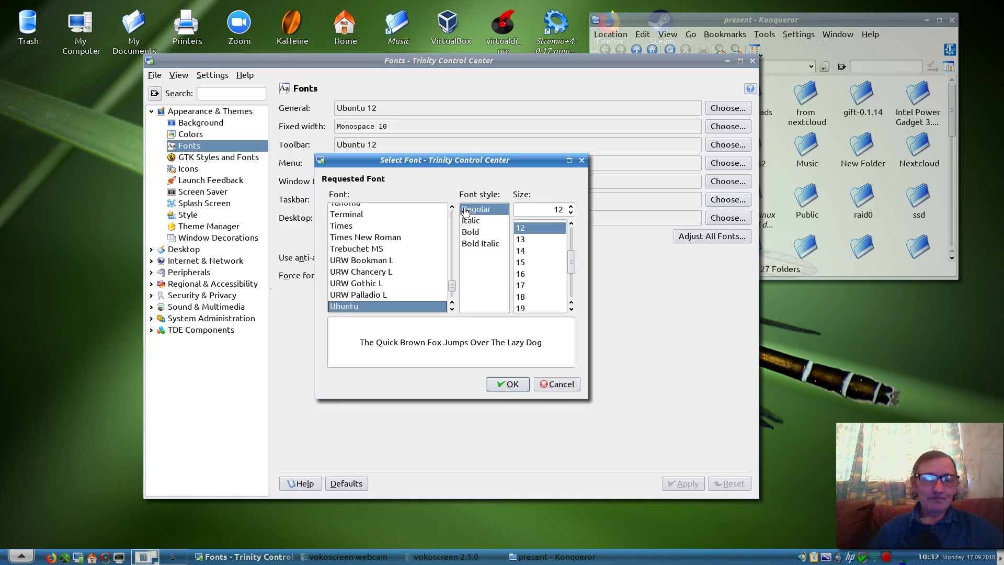
{"action": "left_click", "coordinate": [473, 244]}
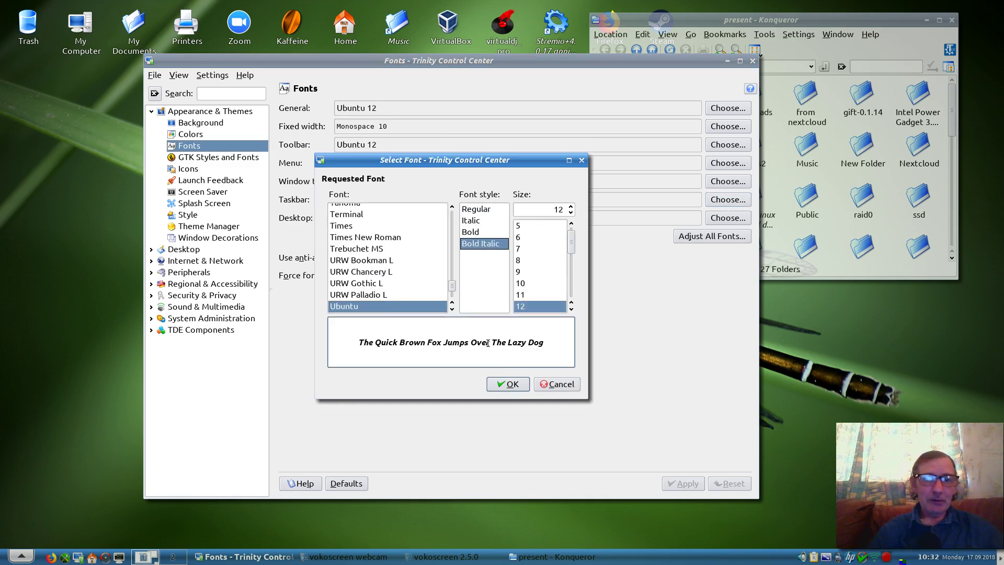
{"action": "left_click", "coordinate": [500, 385]}
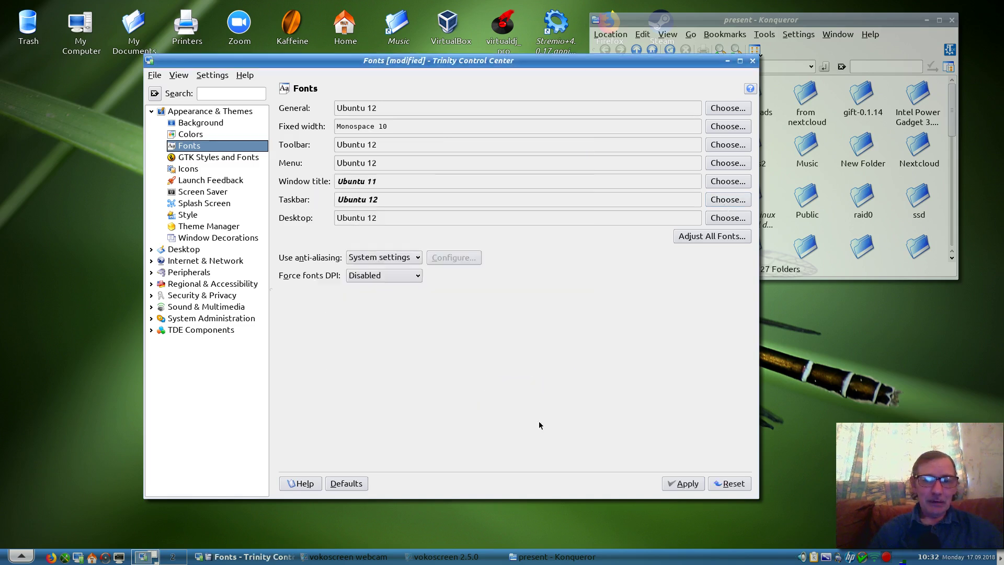
{"action": "left_click", "coordinate": [686, 488]}
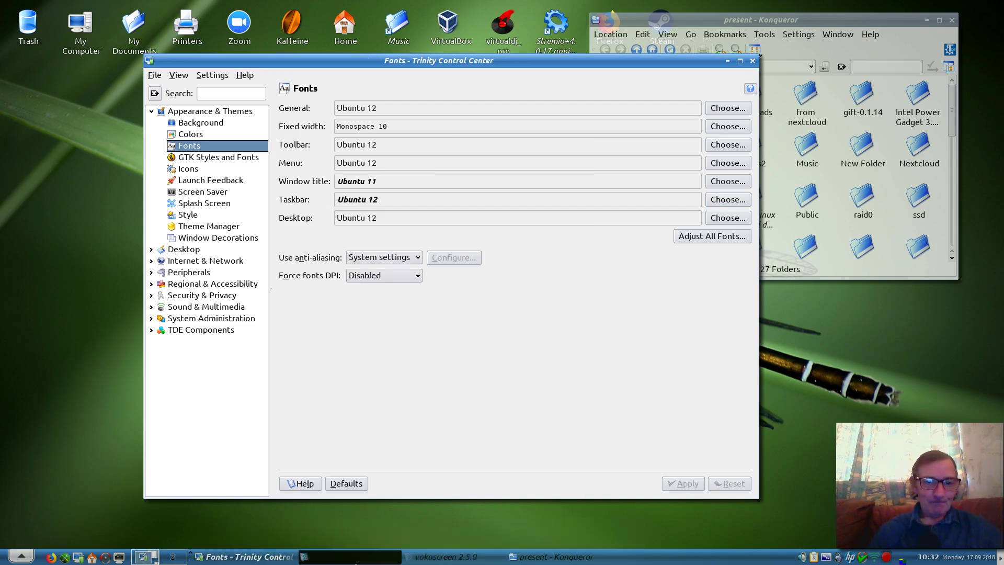
{"action": "left_click", "coordinate": [355, 556]}
{"action": "left_click", "coordinate": [435, 434]}
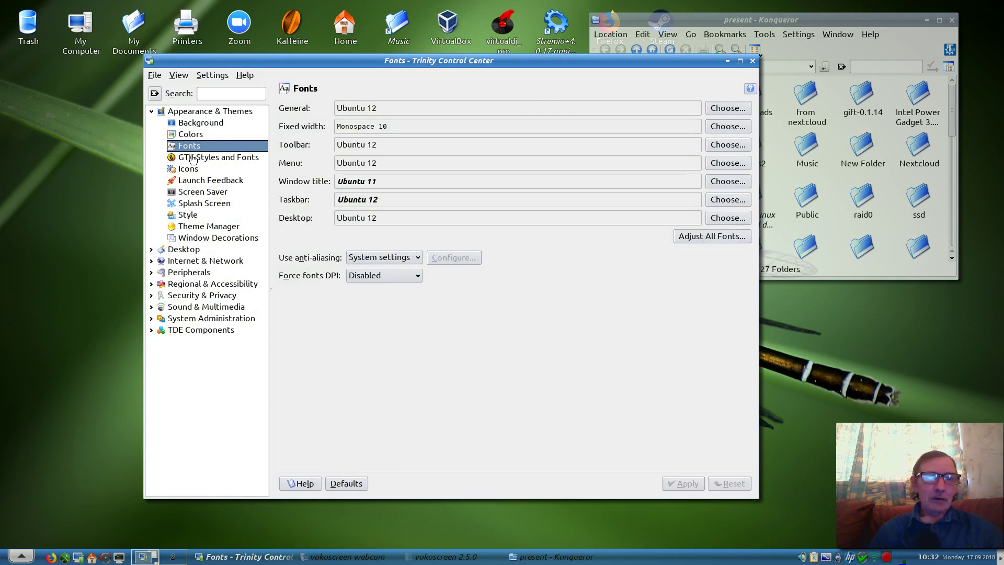
Open the GTK Styles and Fonts settings, then launch PulseAudio Volume Control as a sample GTK application and reposition its window.
{"action": "left_click", "coordinate": [219, 158]}
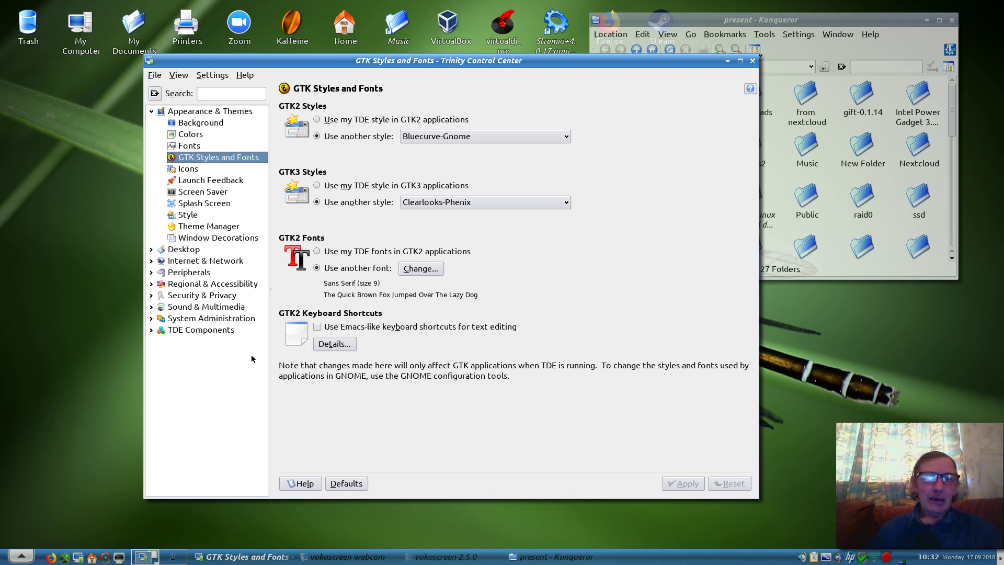
{"action": "left_click", "coordinate": [18, 560]}
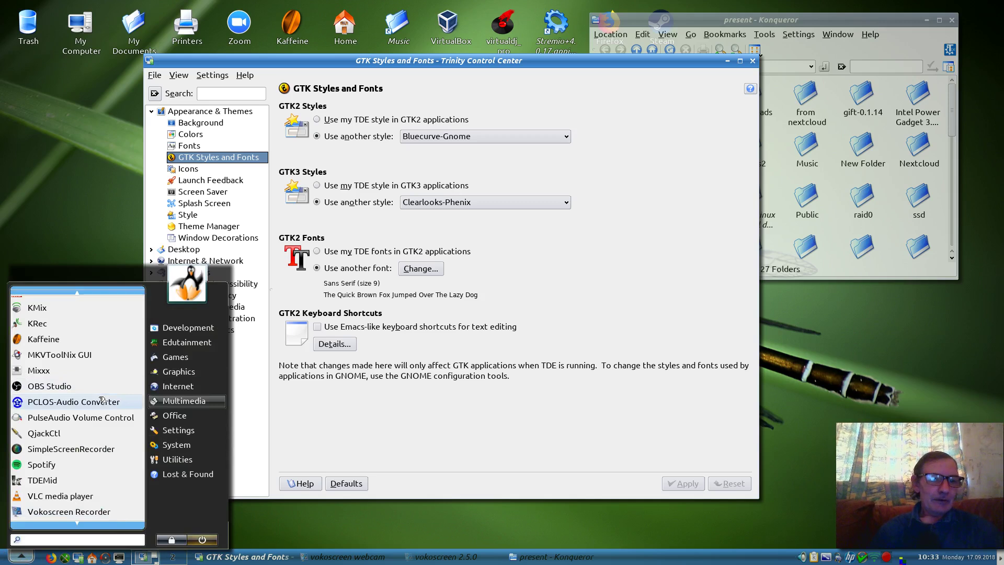
{"action": "left_click", "coordinate": [63, 418]}
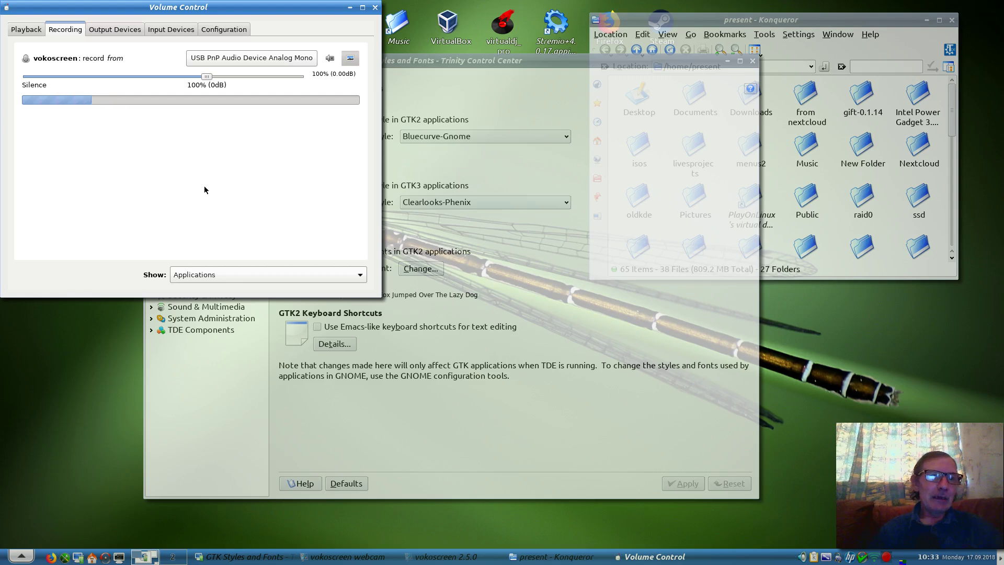
{"action": "left_click_drag", "start_coordinate": [190, 8], "coordinate": [237, 23]}
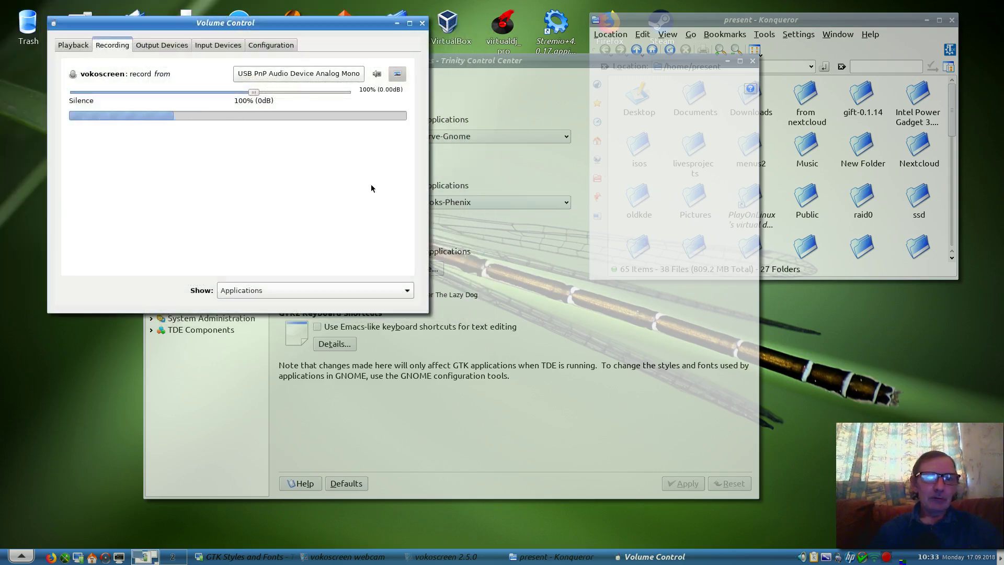
Close the sample window, apply the HighContrast style to GTK3 applications, and check it by reopening PulseAudio Volume Control.
{"action": "left_click", "coordinate": [420, 24]}
{"action": "left_click", "coordinate": [433, 203]}
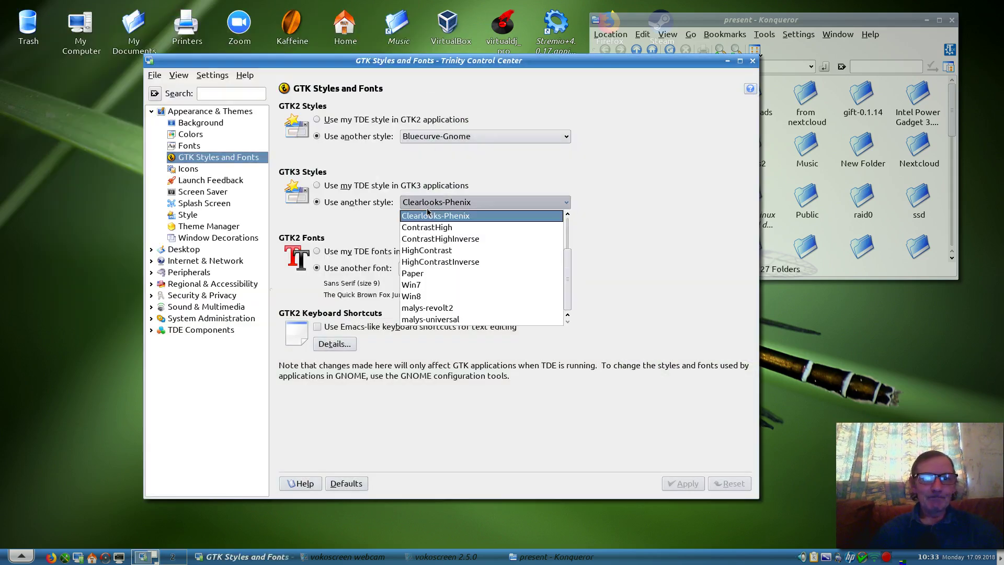
{"action": "left_click", "coordinate": [431, 250]}
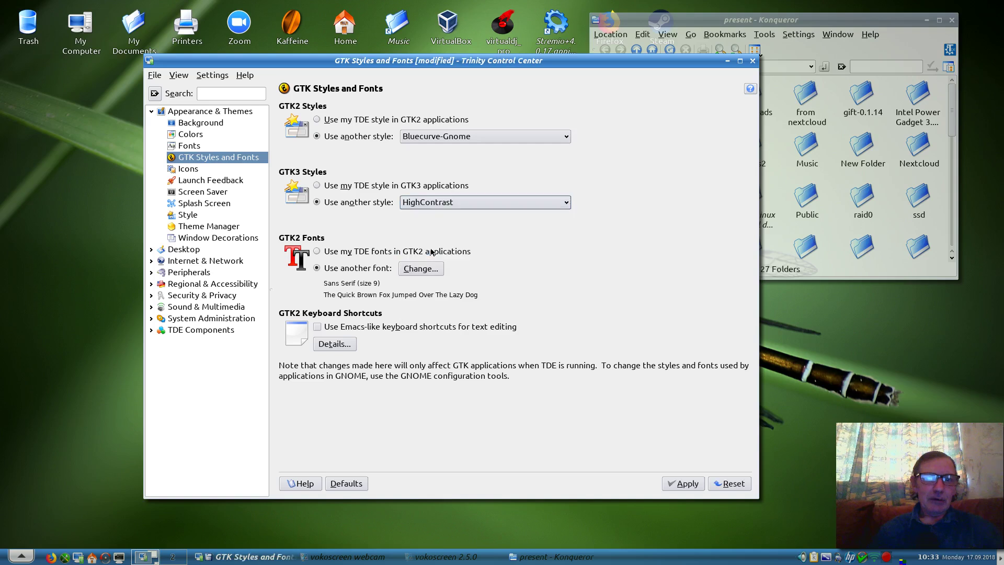
{"action": "left_click", "coordinate": [682, 484]}
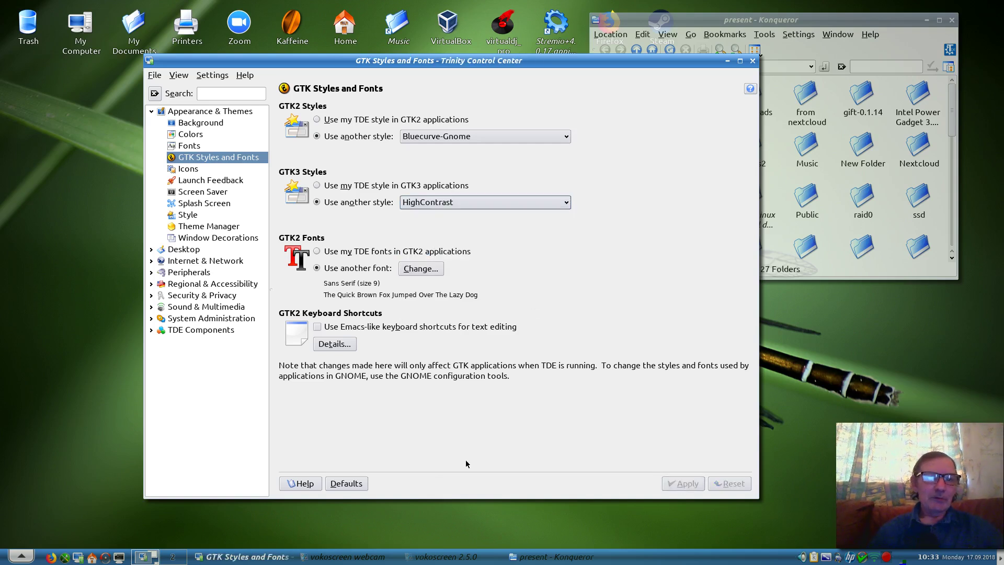
{"action": "left_click", "coordinate": [21, 556]}
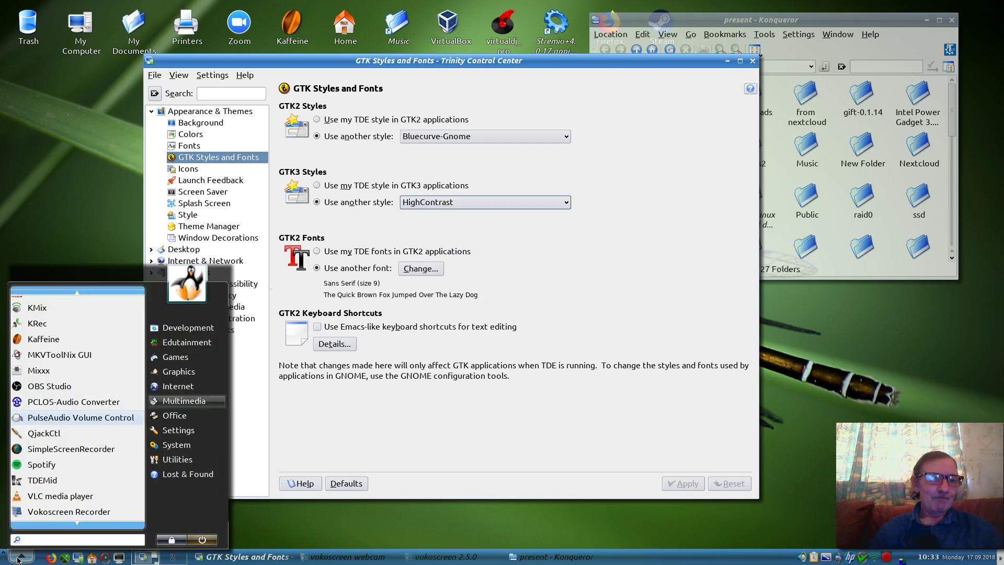
{"action": "left_click", "coordinate": [76, 417]}
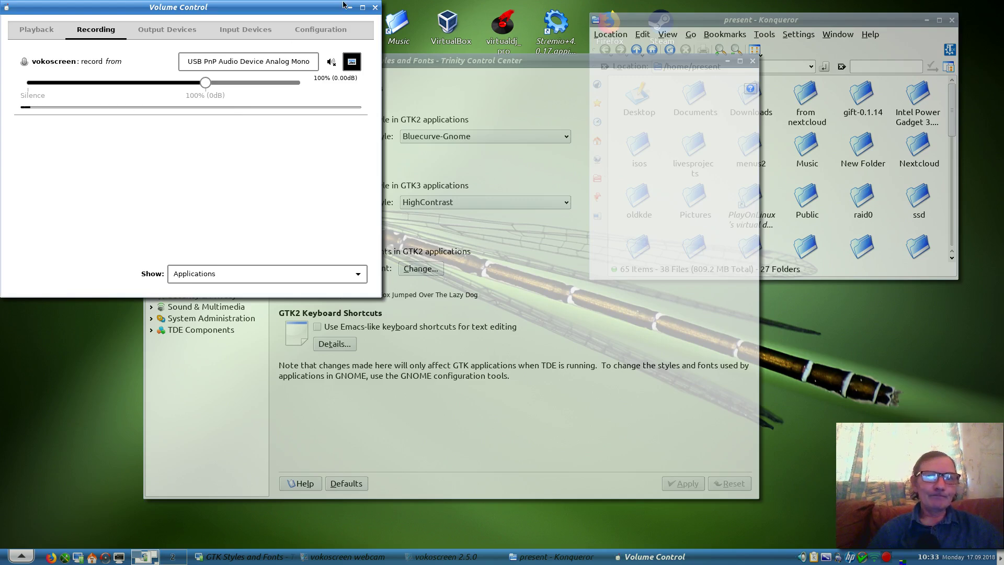
{"action": "left_click", "coordinate": [373, 8]}
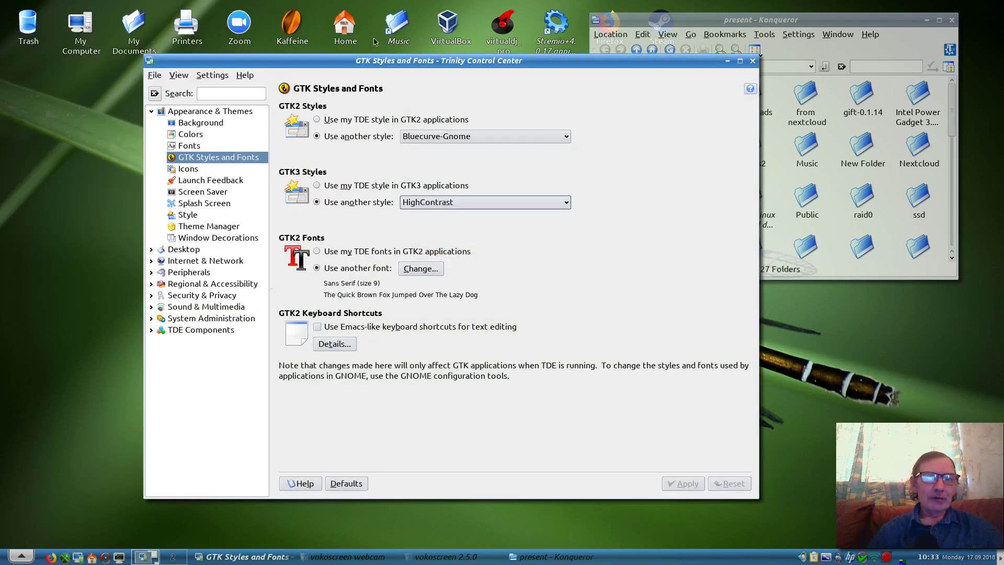
Return the GTK3 style to Clearlooks-Phenix, apply it, and check the look in a freshly launched PulseAudio Volume Control.
{"action": "left_click", "coordinate": [424, 204]}
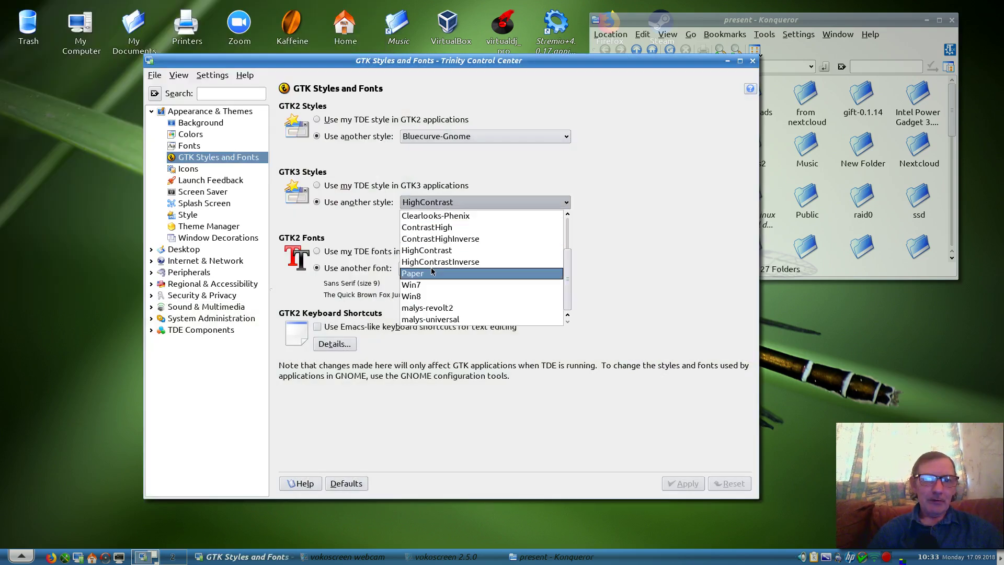
{"action": "scroll", "coordinate": [432, 271], "scroll_direction": "up", "scroll_amount": 2}
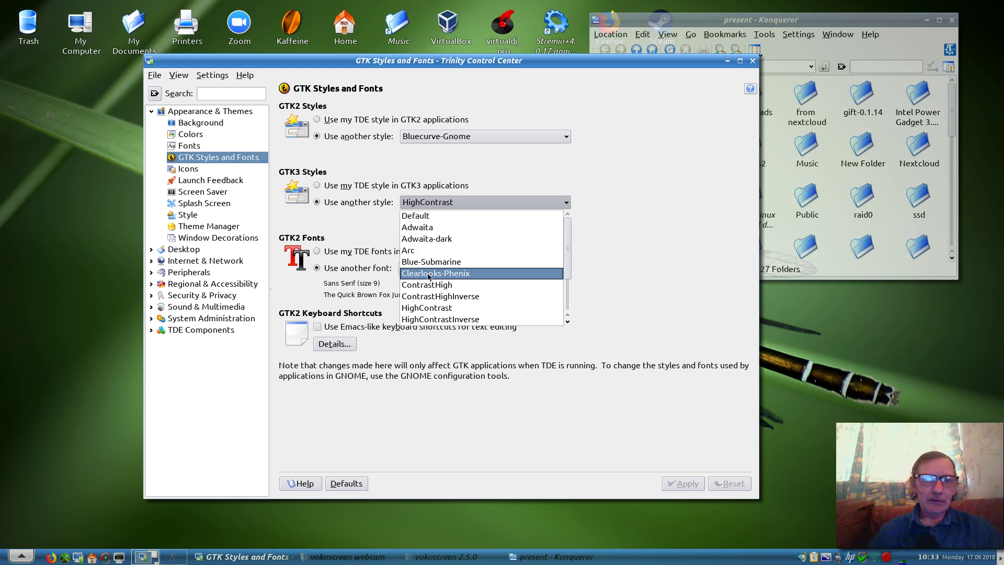
{"action": "left_click", "coordinate": [428, 274]}
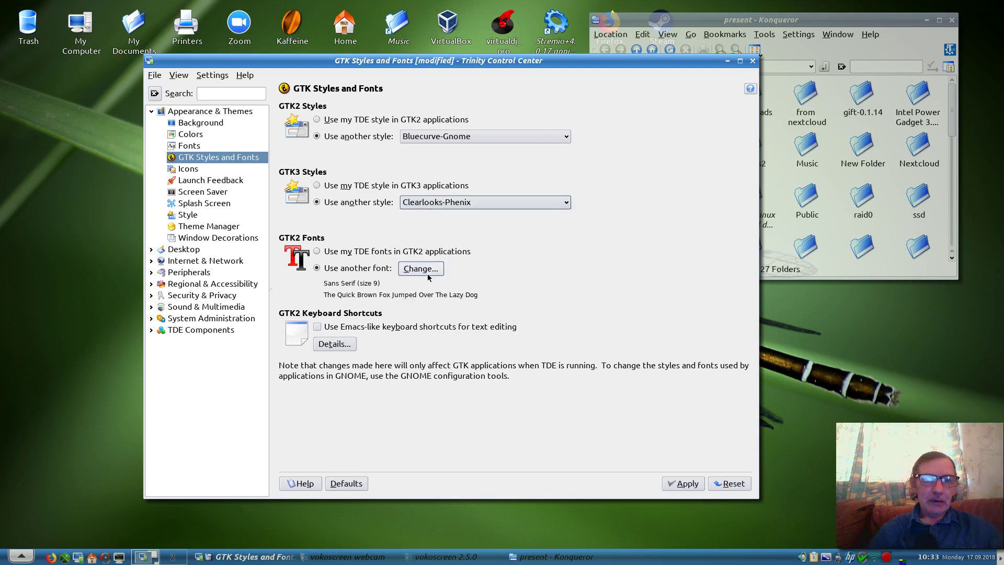
{"action": "left_click", "coordinate": [683, 483]}
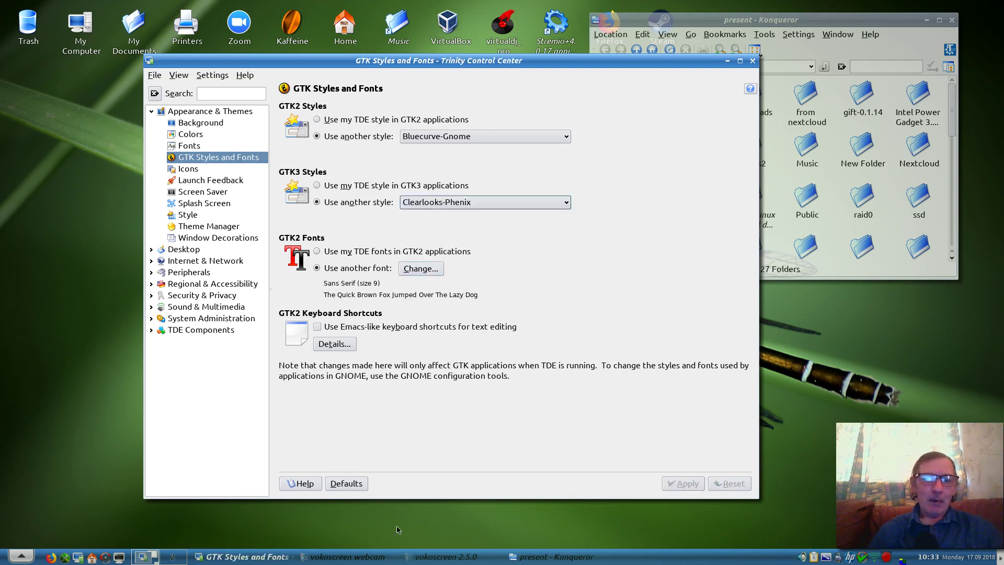
{"action": "left_click", "coordinate": [20, 556]}
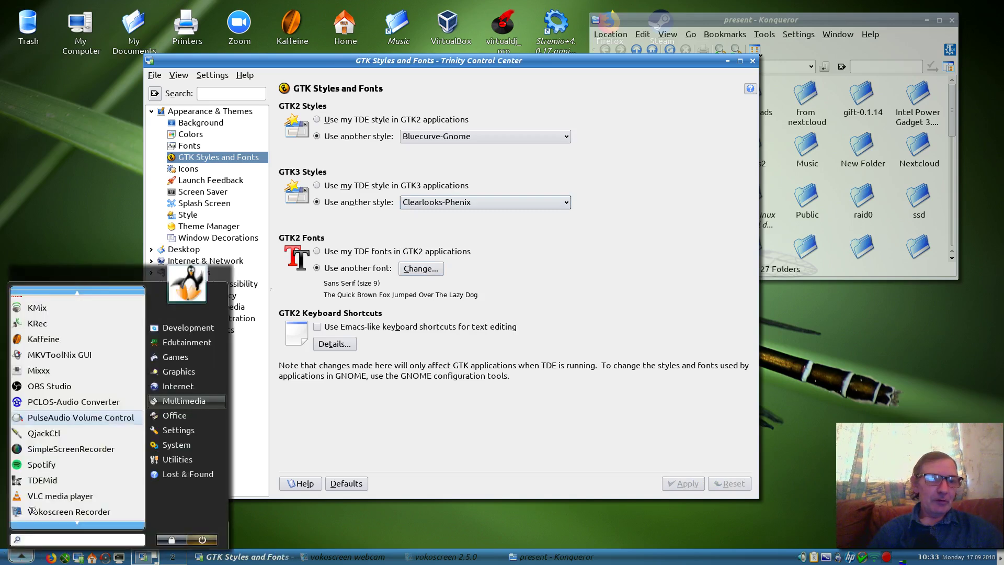
{"action": "left_click", "coordinate": [46, 418]}
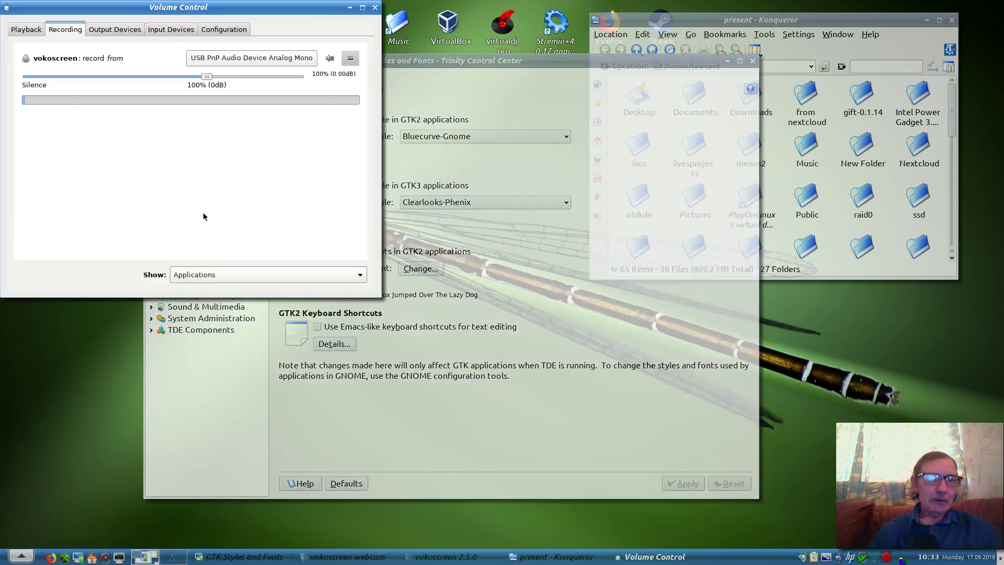
{"action": "left_click", "coordinate": [374, 8]}
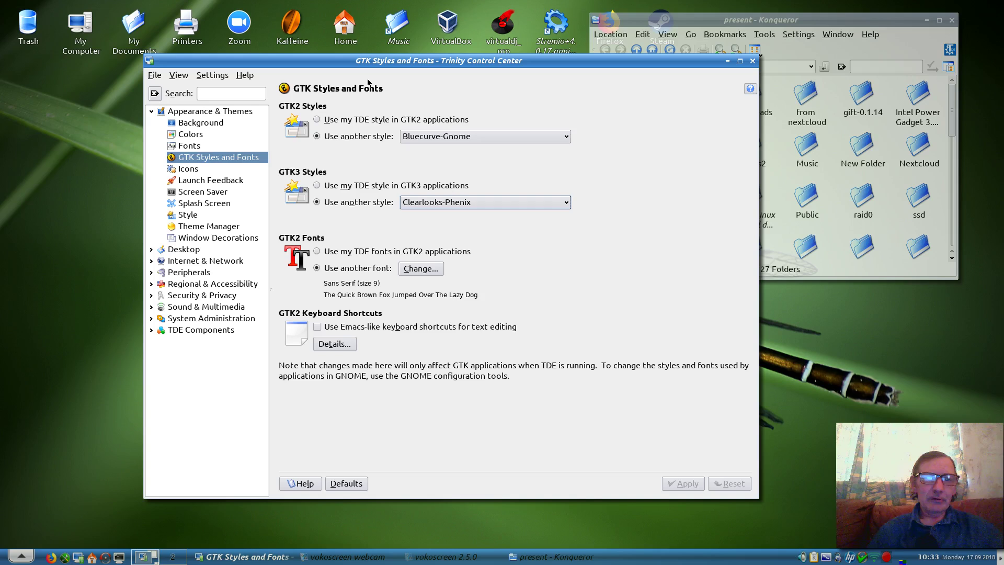
Browse the list of alternative GTK2 styles and close it without picking one.
{"action": "left_click", "coordinate": [426, 137]}
{"action": "scroll", "coordinate": [429, 207], "scroll_direction": "down", "scroll_amount": 12}
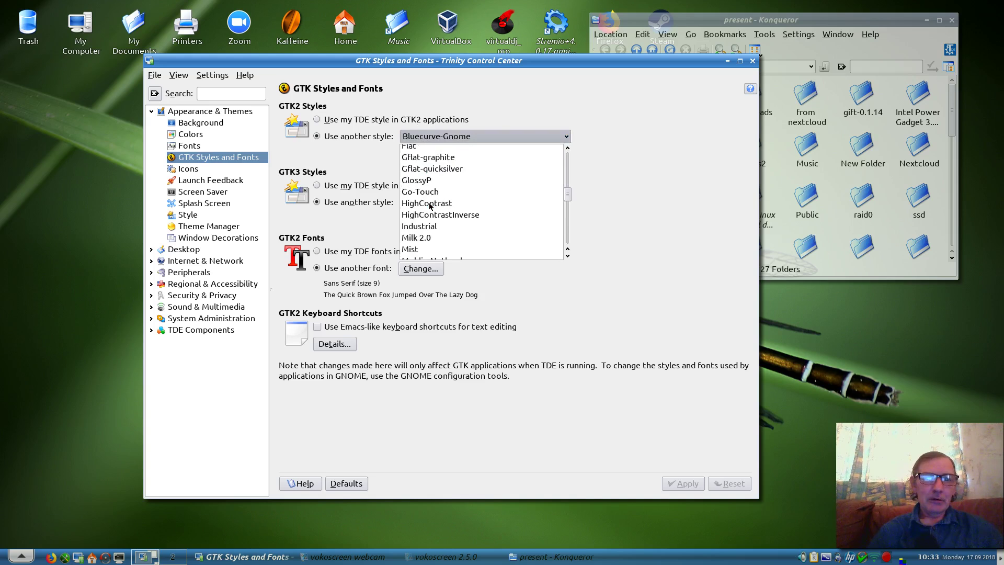
{"action": "scroll", "coordinate": [430, 206], "scroll_direction": "up", "scroll_amount": 12}
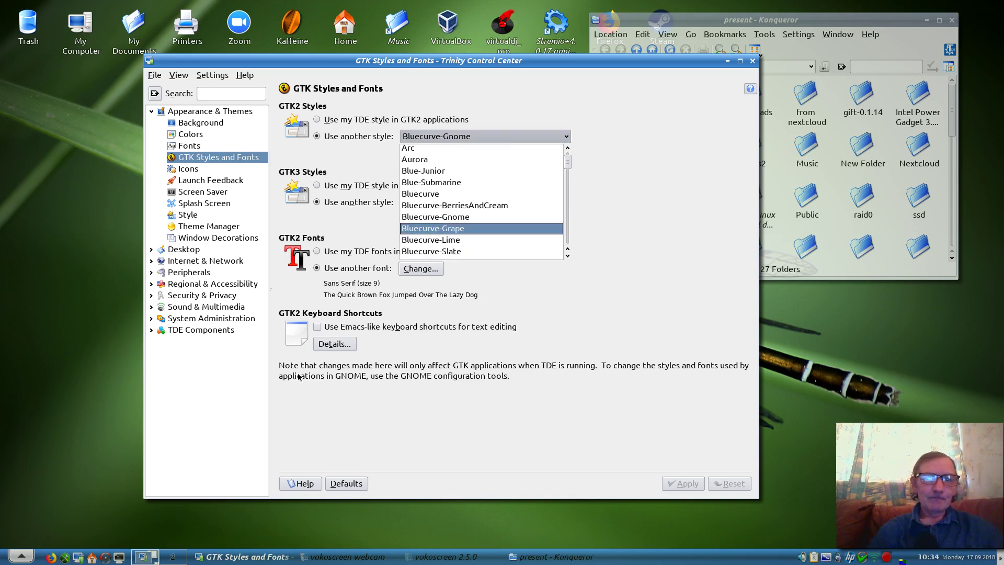
{"action": "left_click", "coordinate": [569, 409]}
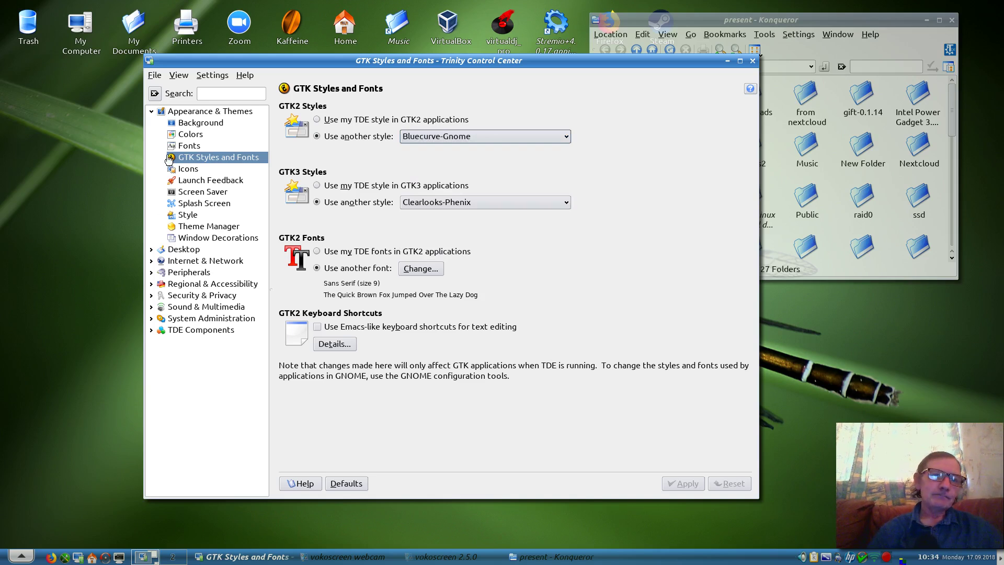
Open the Icons settings, move the window clear of the file manager, and apply the Crystal SVG (updated) icon theme.
{"action": "left_click", "coordinate": [192, 173]}
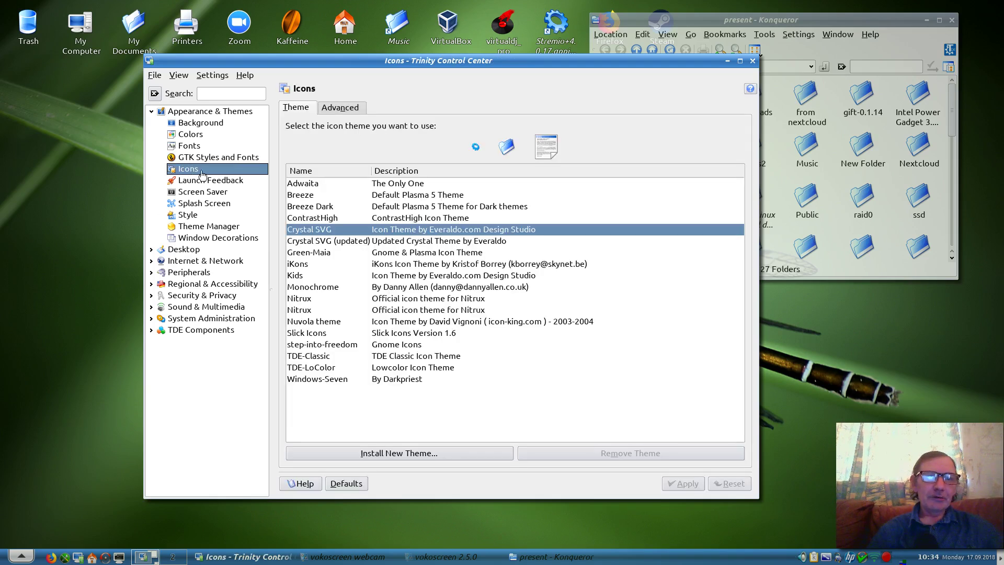
{"action": "left_click_drag", "start_coordinate": [424, 64], "coordinate": [383, 61]}
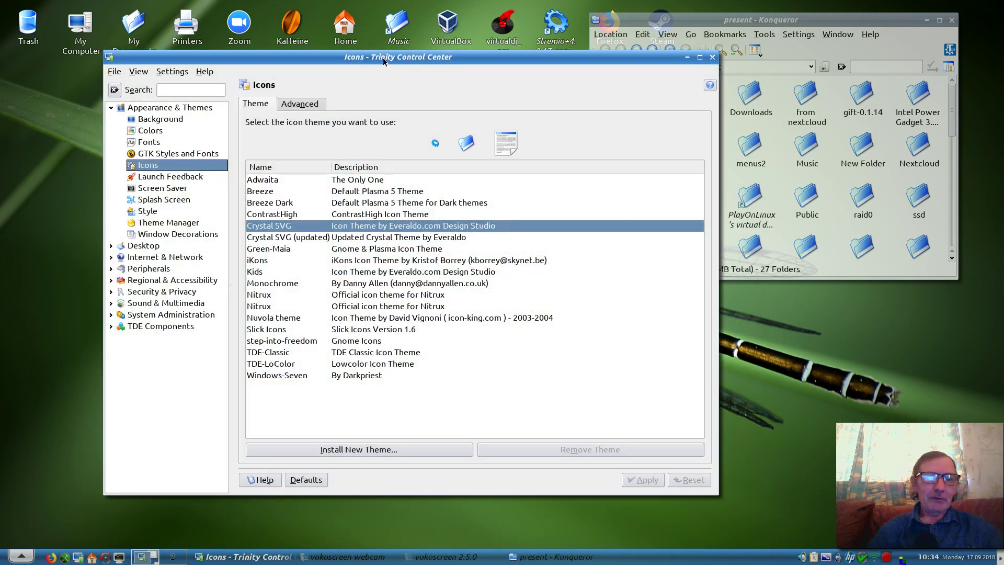
{"action": "left_click", "coordinate": [274, 238]}
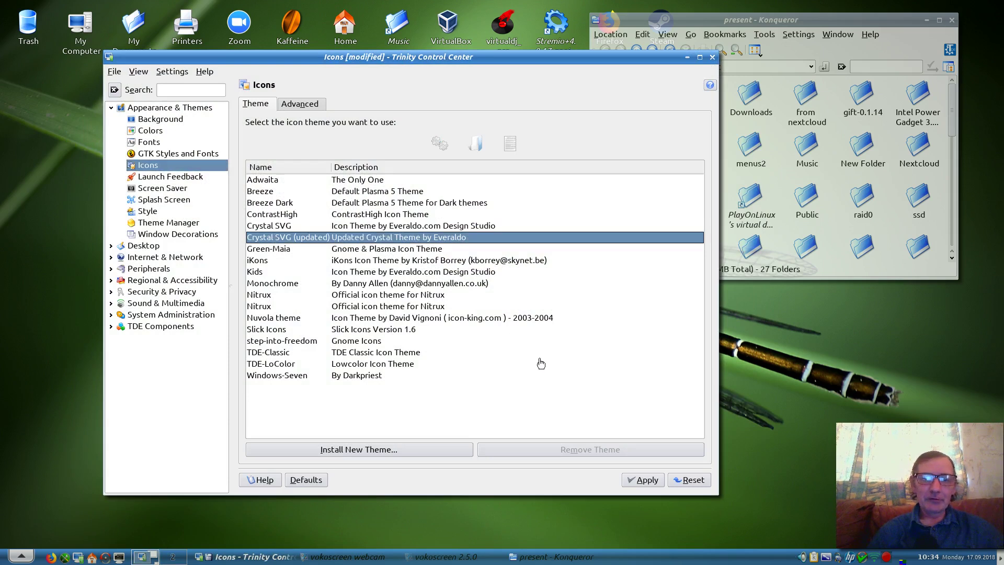
{"action": "left_click", "coordinate": [634, 480]}
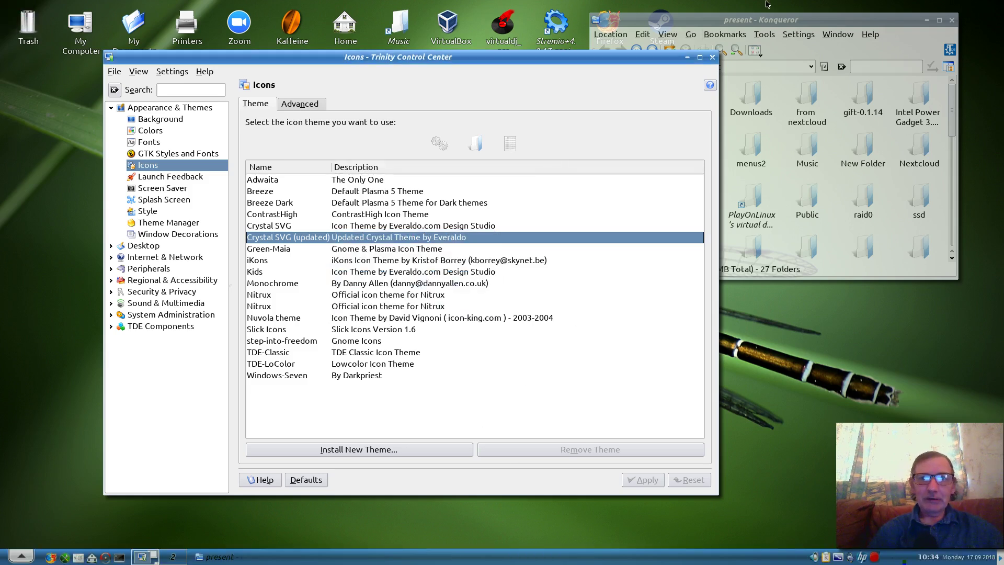
Inspect the folder and file icons in Konqueror by opening Downloads, then return to the home folder.
{"action": "left_click", "coordinate": [767, 20]}
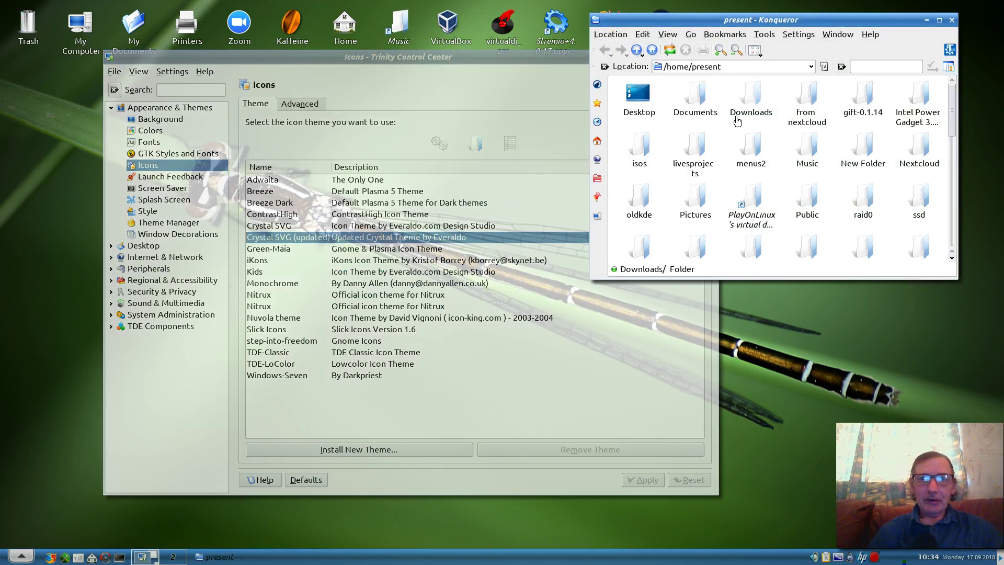
{"action": "left_click", "coordinate": [759, 99]}
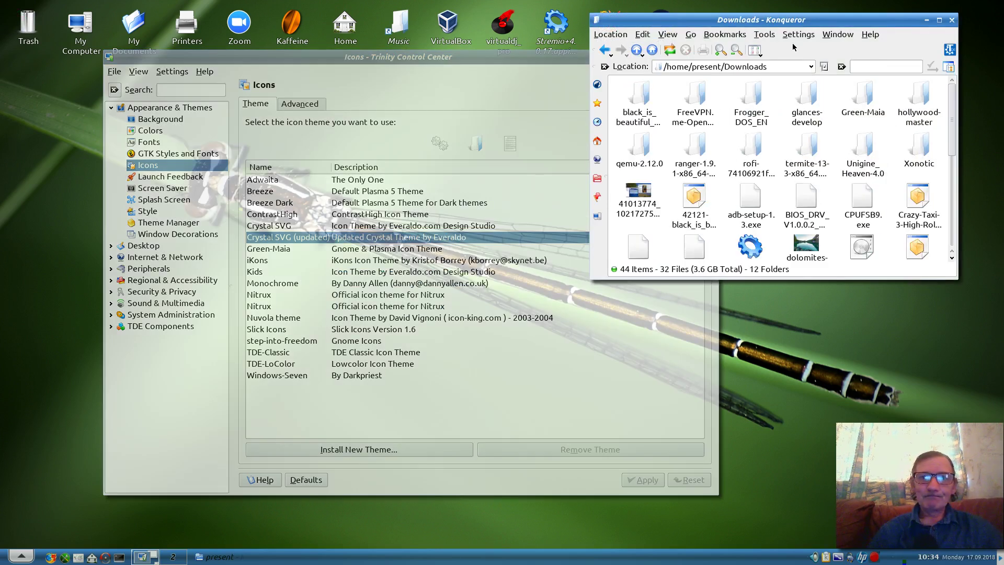
{"action": "left_click", "coordinate": [652, 49]}
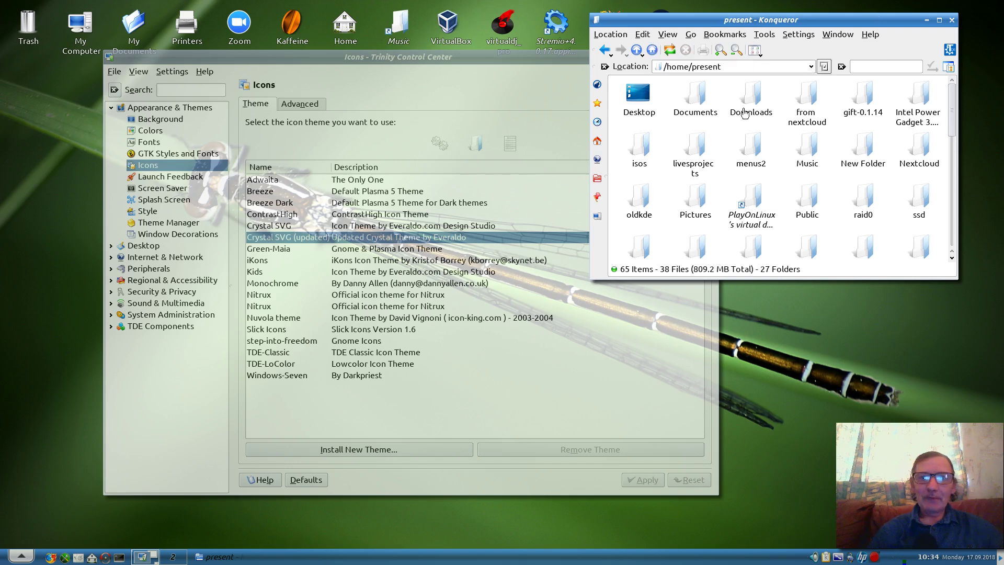
Apply the Slick Icons theme and bring Konqueror forward to inspect its folder icons.
{"action": "left_click", "coordinate": [322, 397]}
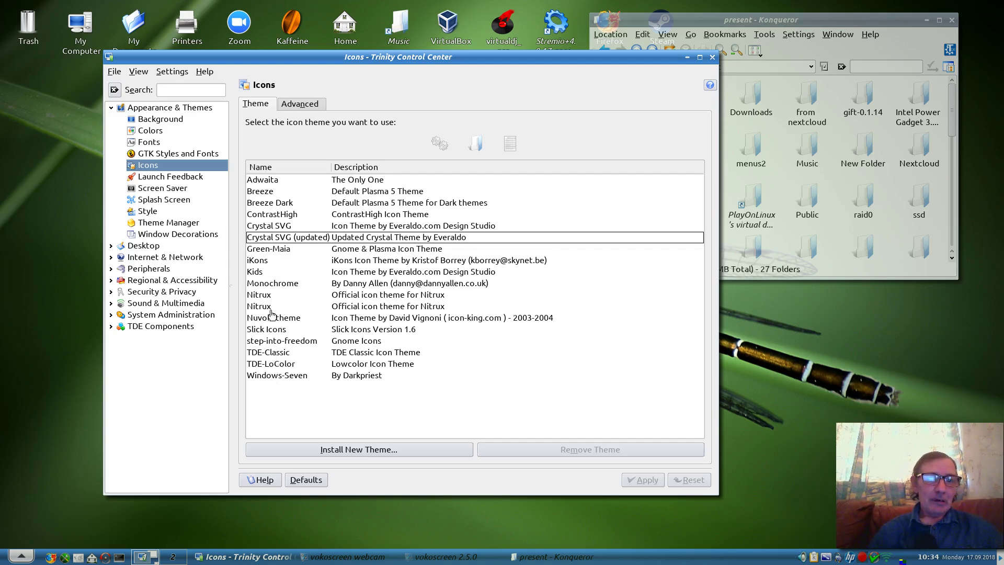
{"action": "left_click", "coordinate": [271, 328]}
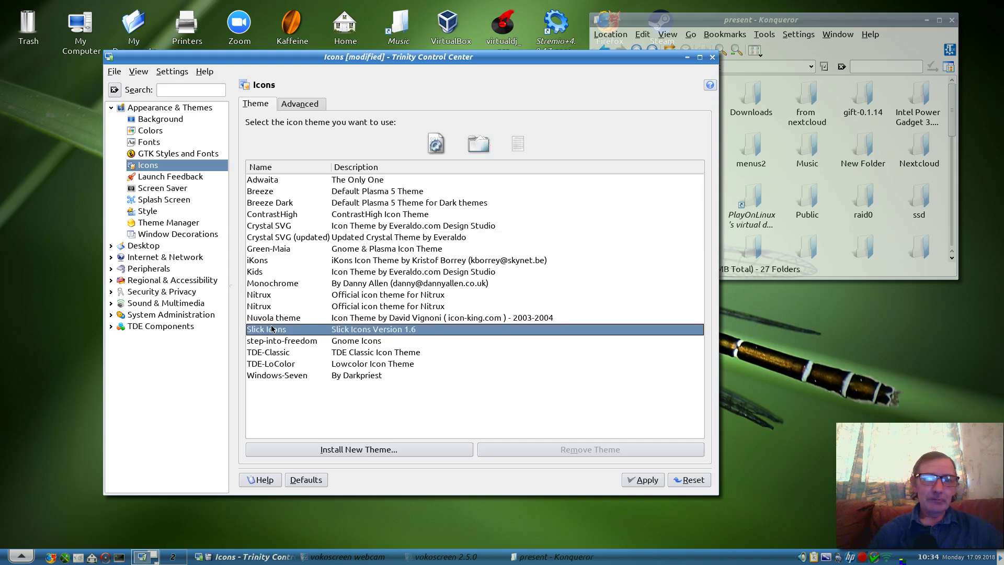
{"action": "left_click", "coordinate": [642, 479]}
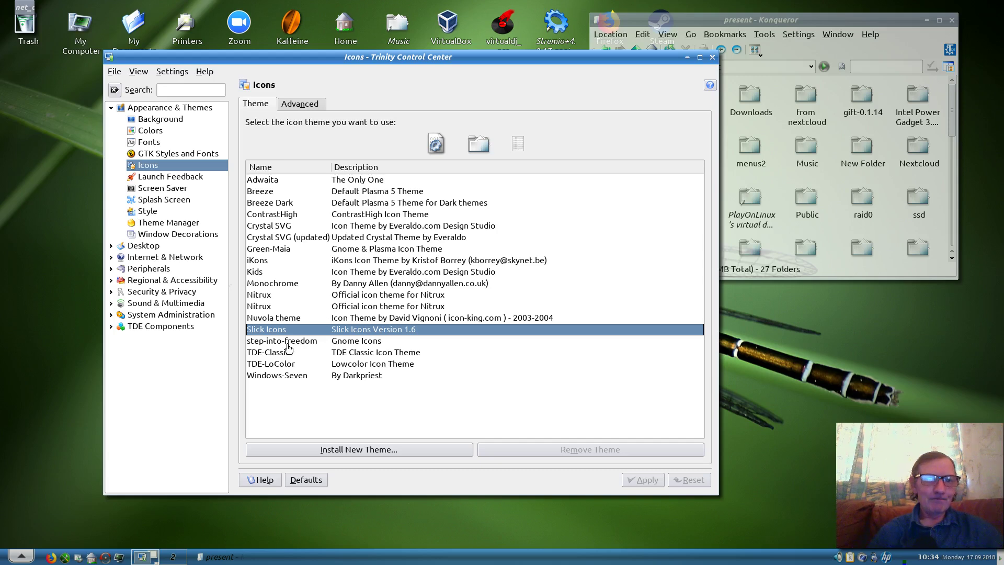
{"action": "left_click", "coordinate": [847, 20]}
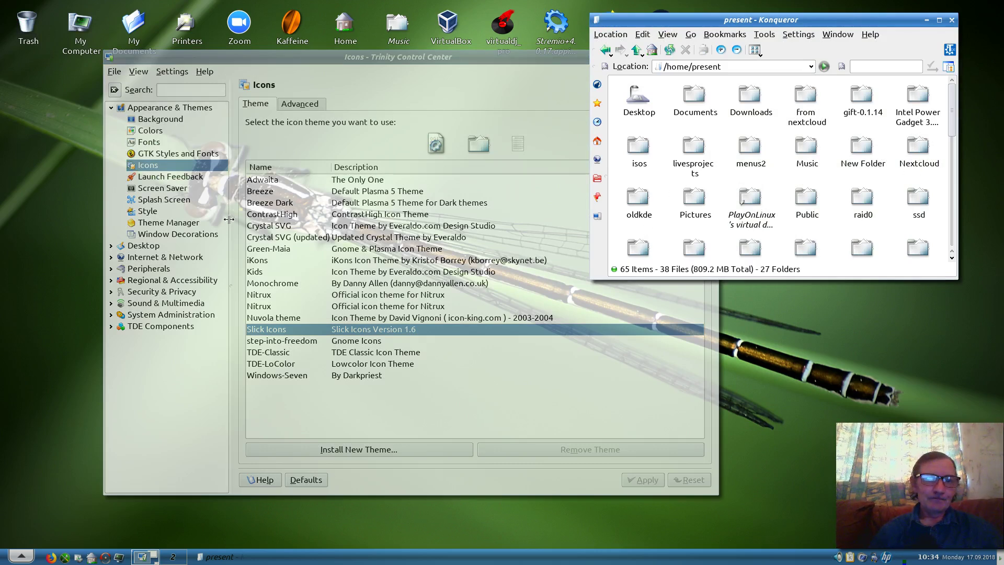
Switch the icon theme back to Crystal SVG (updated) and apply it.
{"action": "left_click", "coordinate": [279, 238]}
{"action": "left_click", "coordinate": [627, 480]}
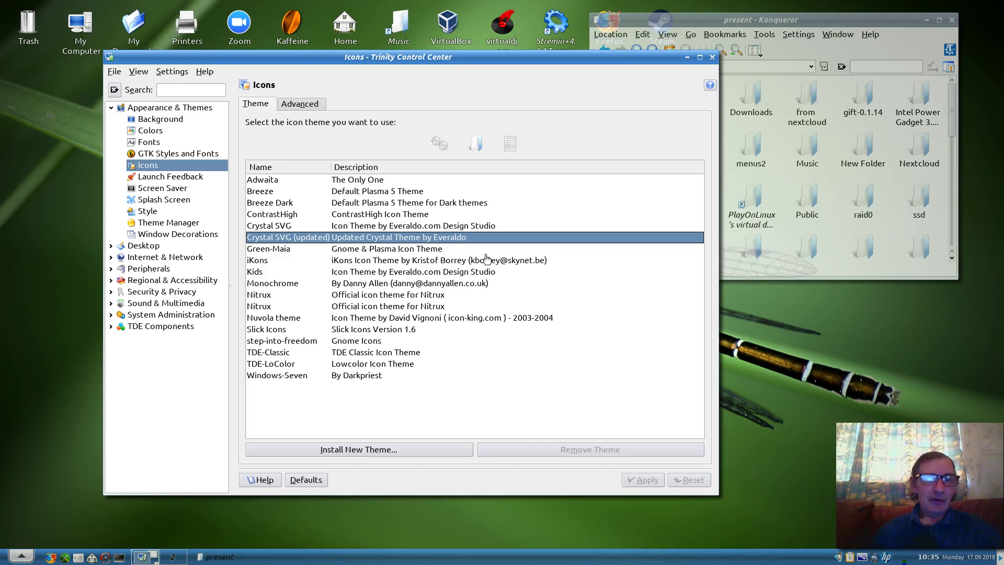
Examine the advanced icon size and effect options for toolbar, small, panel, system tray, panel button and all icons.
{"action": "left_click", "coordinate": [302, 107]}
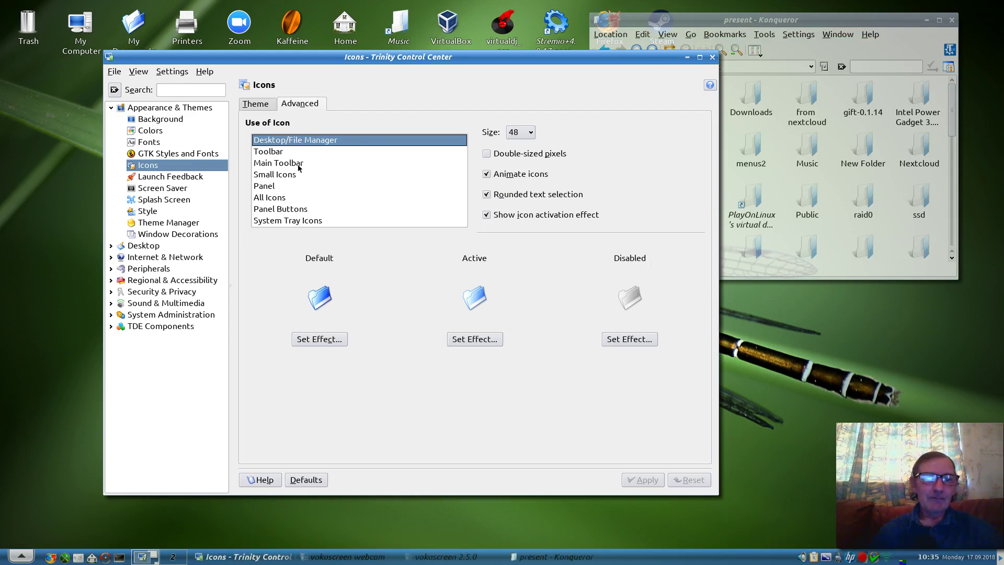
{"action": "left_click", "coordinate": [268, 152]}
{"action": "left_click", "coordinate": [269, 172]}
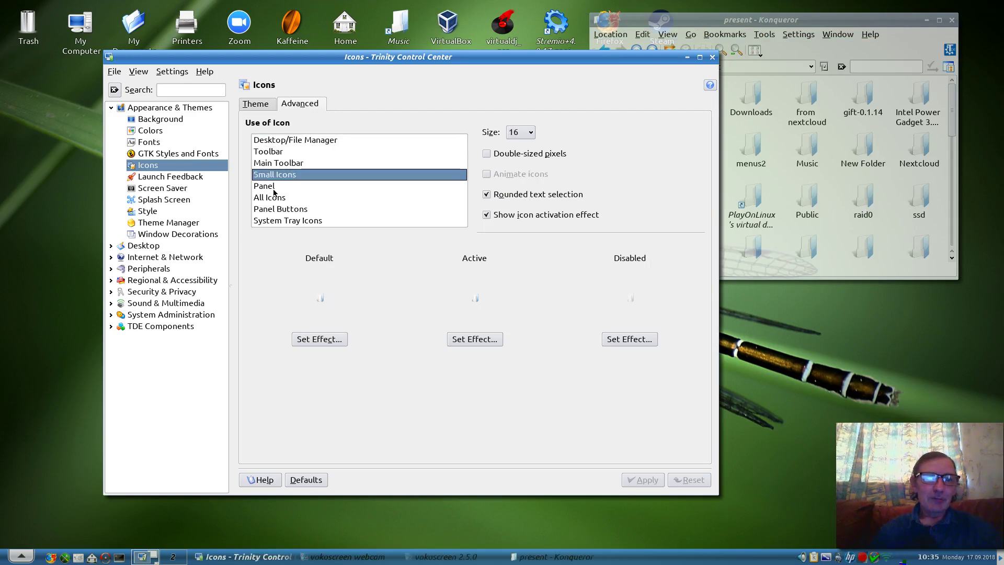
{"action": "left_click", "coordinate": [274, 186]}
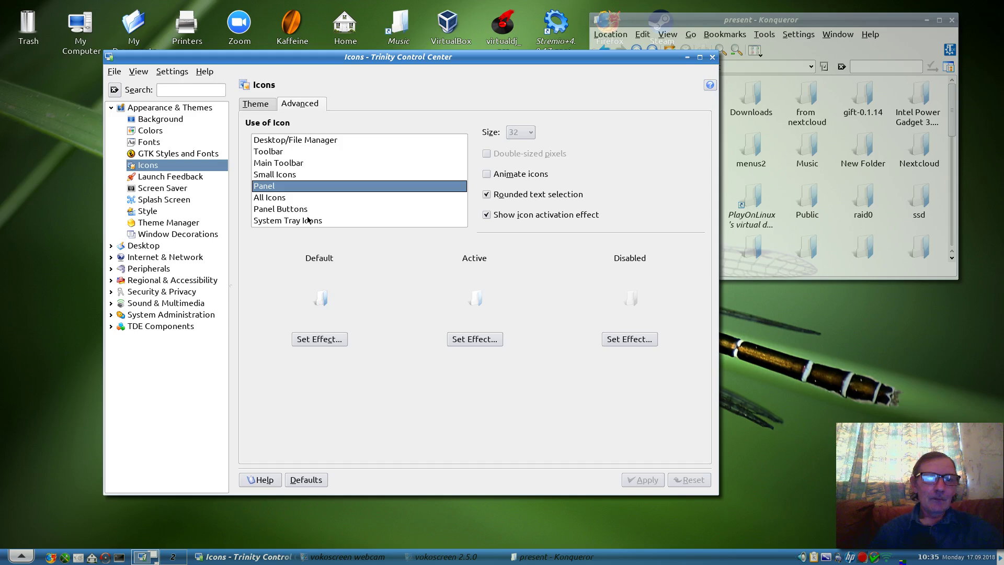
{"action": "left_click", "coordinate": [305, 221]}
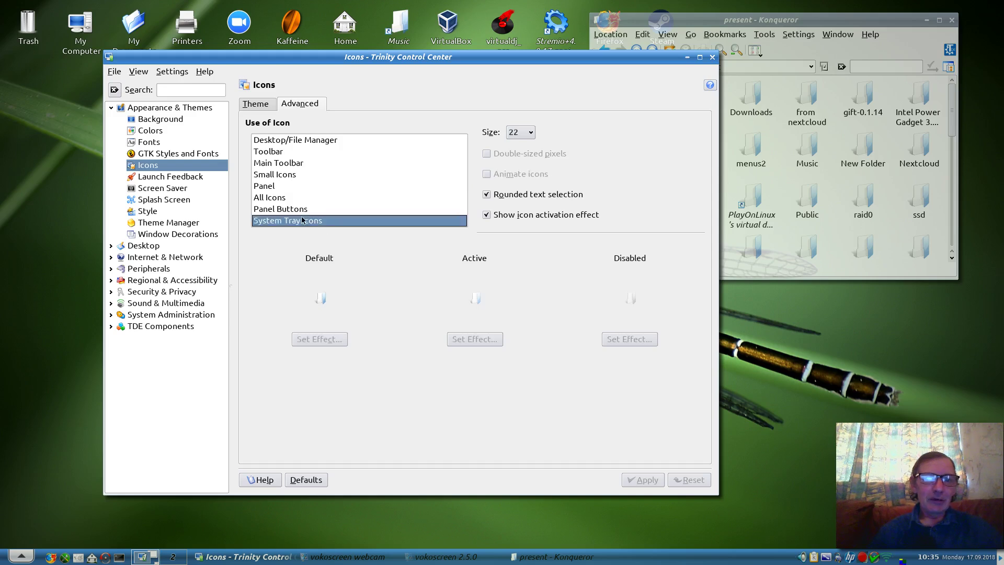
{"action": "left_click", "coordinate": [291, 210]}
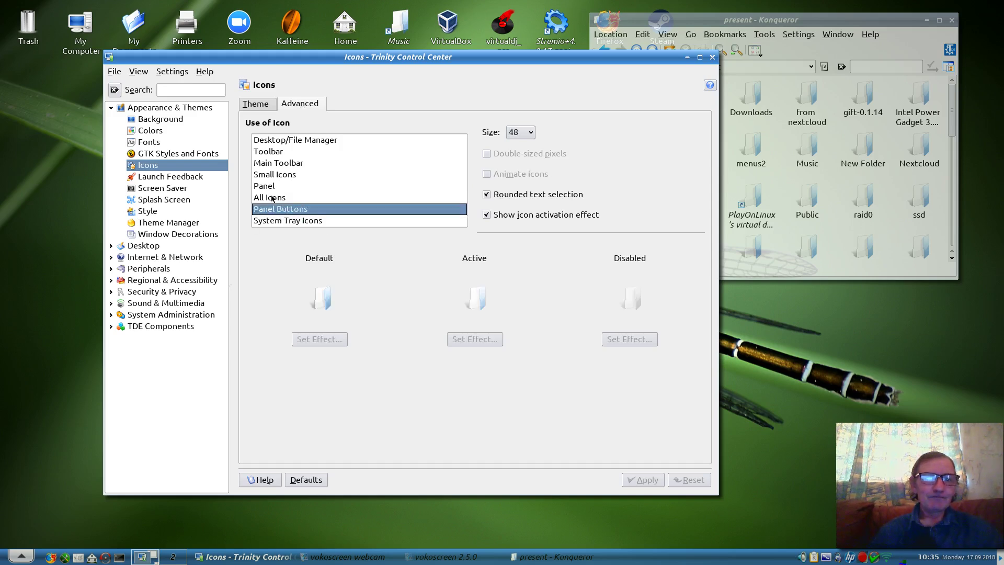
{"action": "left_click", "coordinate": [273, 198]}
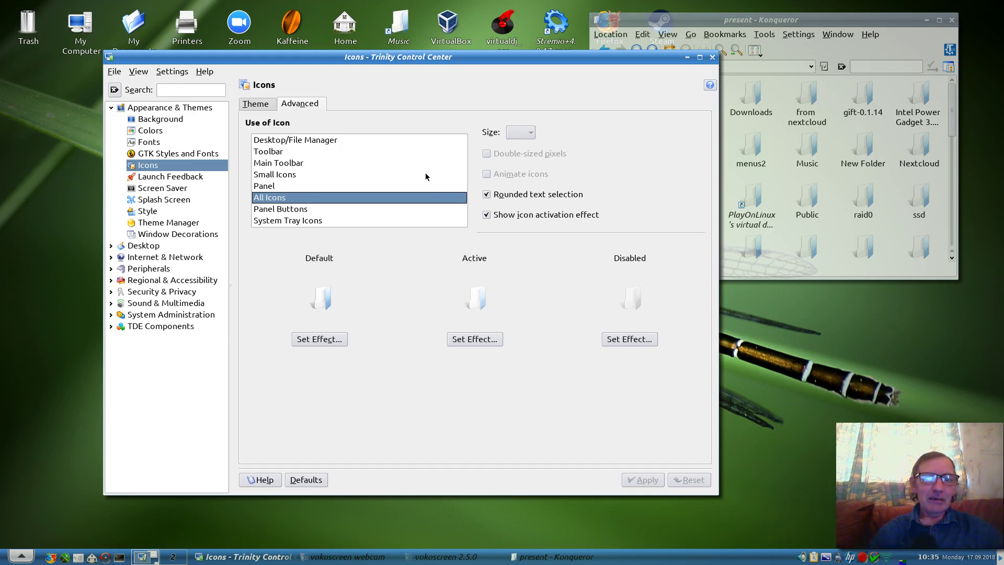
Set the launch feedback busy cursor to Bouncing Cursor, apply it, and test it by opening and closing extra Konqueror windows.
{"action": "left_click", "coordinate": [176, 178]}
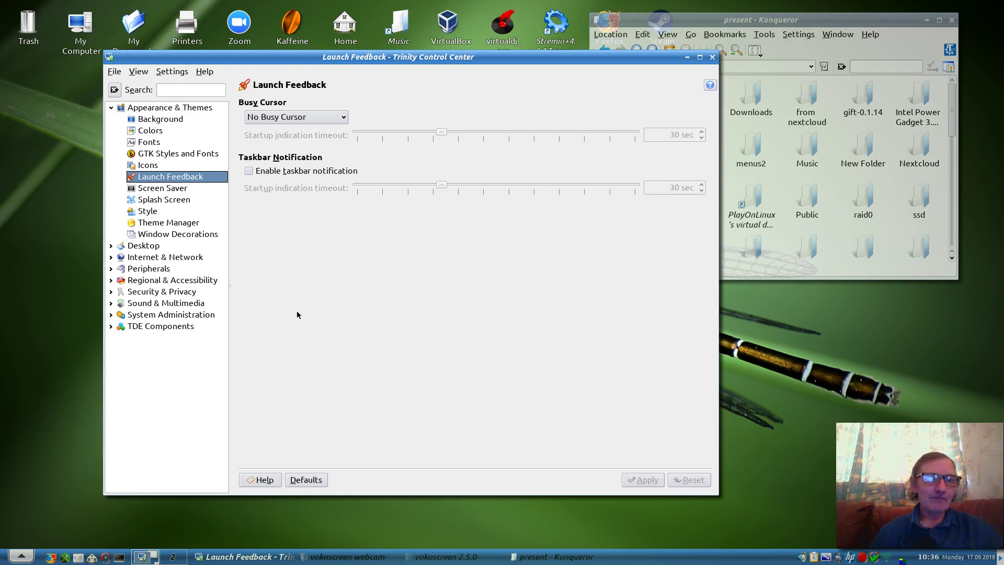
{"action": "left_click", "coordinate": [314, 118]}
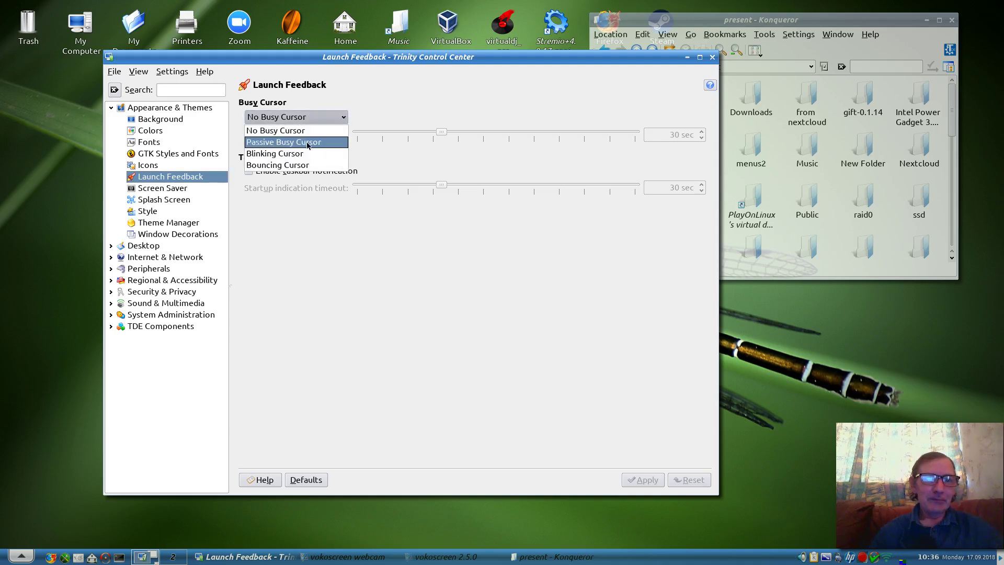
{"action": "left_click", "coordinate": [277, 165]}
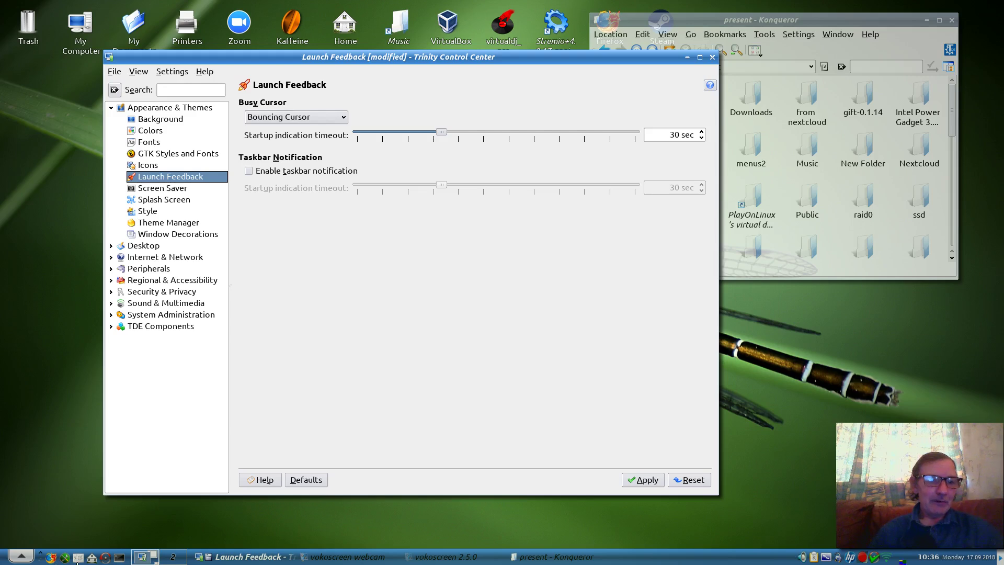
{"action": "left_click", "coordinate": [93, 558]}
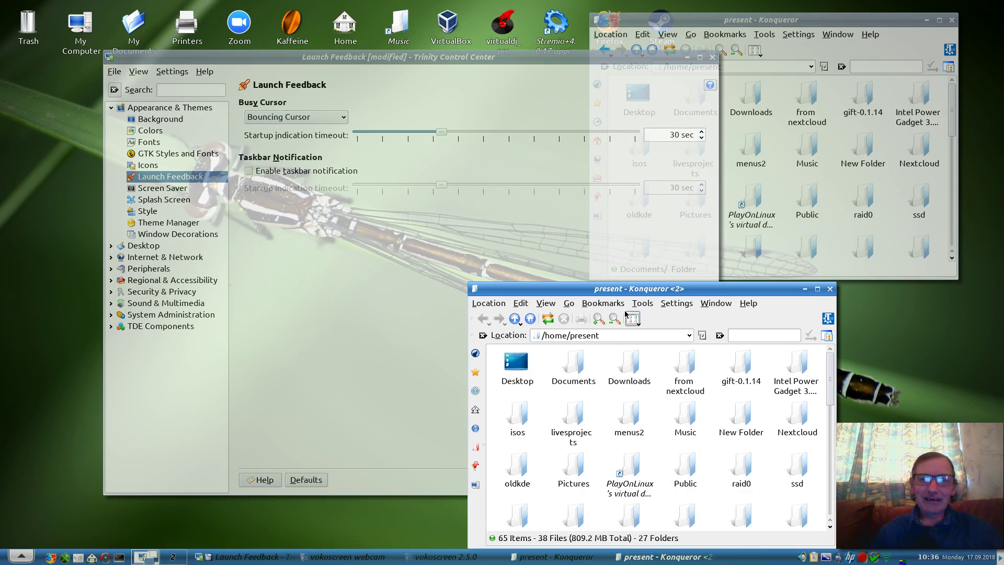
{"action": "left_click", "coordinate": [830, 289]}
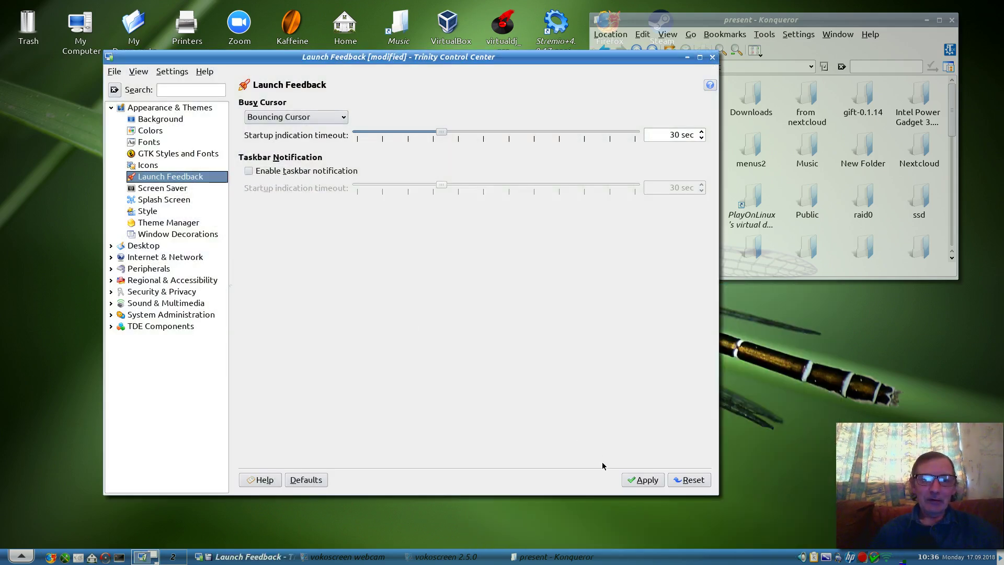
{"action": "left_click", "coordinate": [643, 480]}
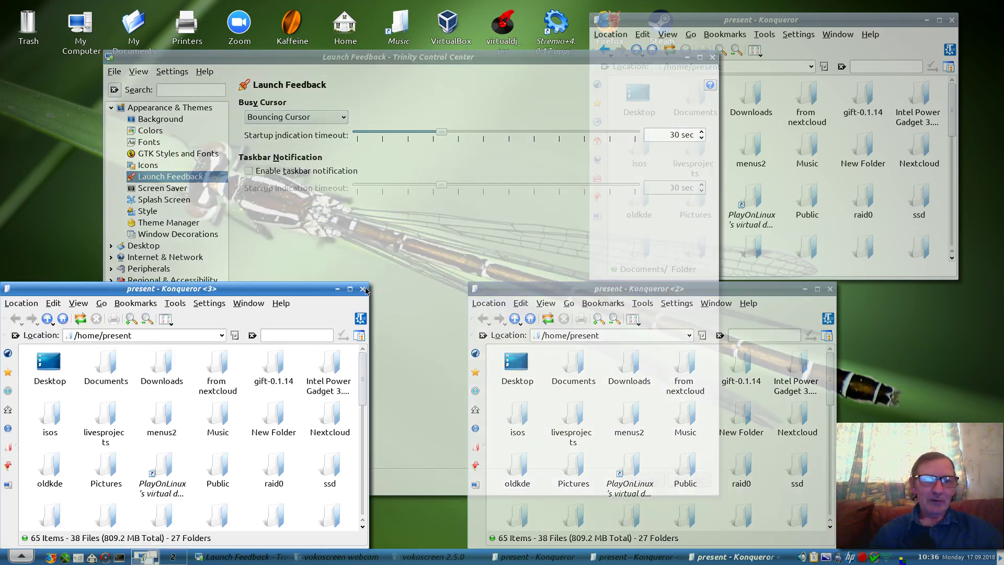
{"action": "left_click", "coordinate": [363, 289]}
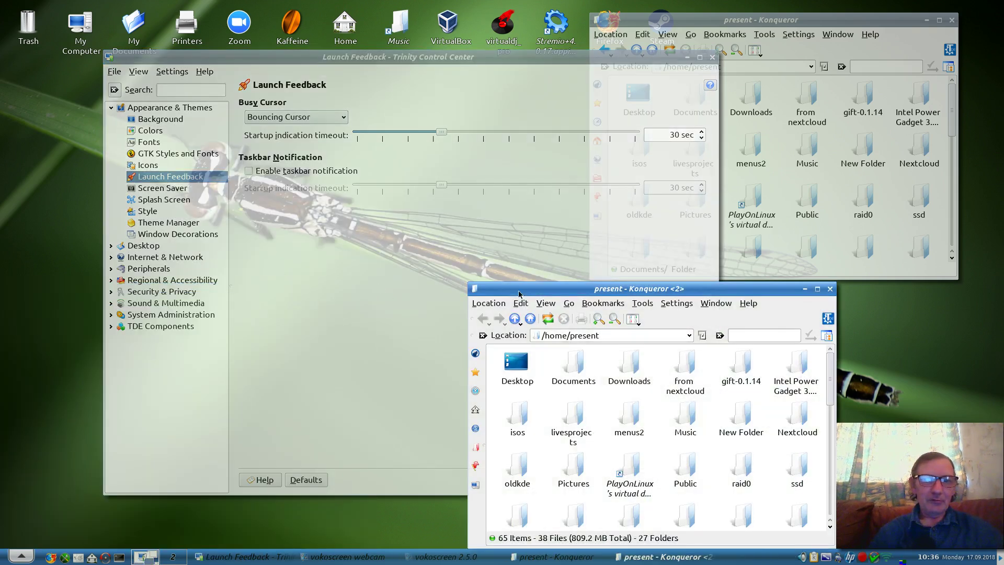
{"action": "left_click", "coordinate": [830, 288]}
Enable and apply taskbar notification for launches, and inspect the taskbar while Synaptic Package Manager starts.
{"action": "left_click", "coordinate": [249, 171]}
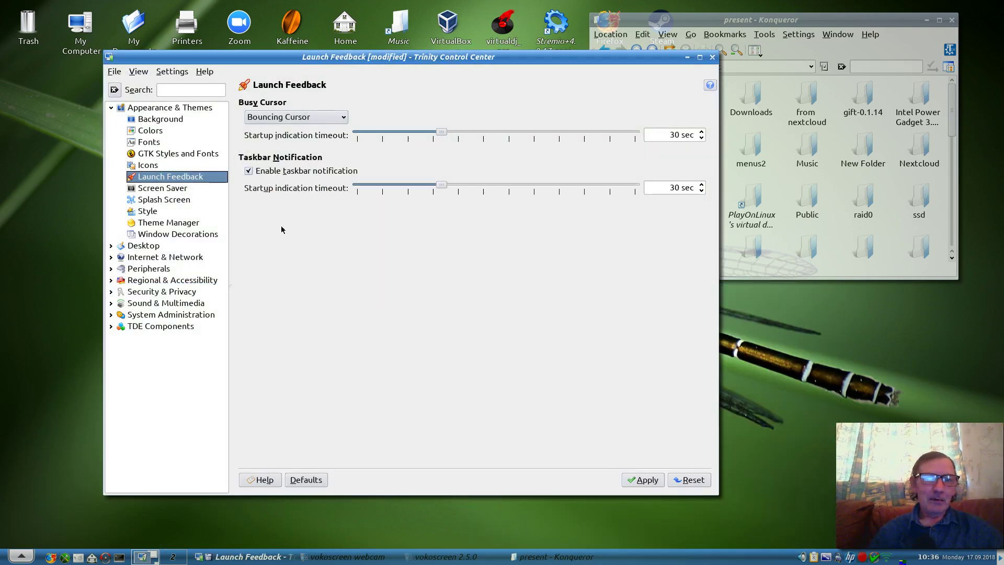
{"action": "left_click", "coordinate": [656, 484]}
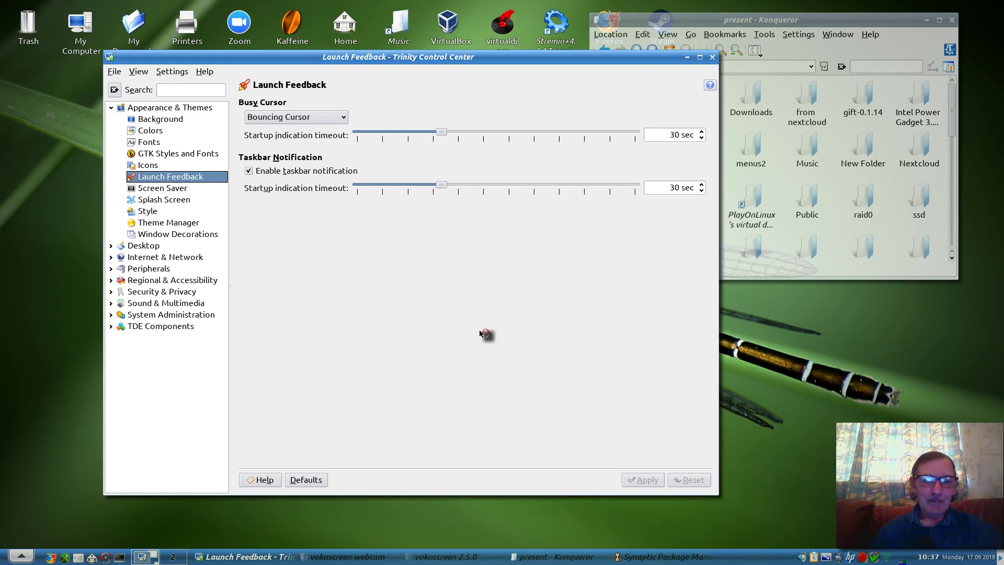
{"action": "left_click", "coordinate": [532, 559]}
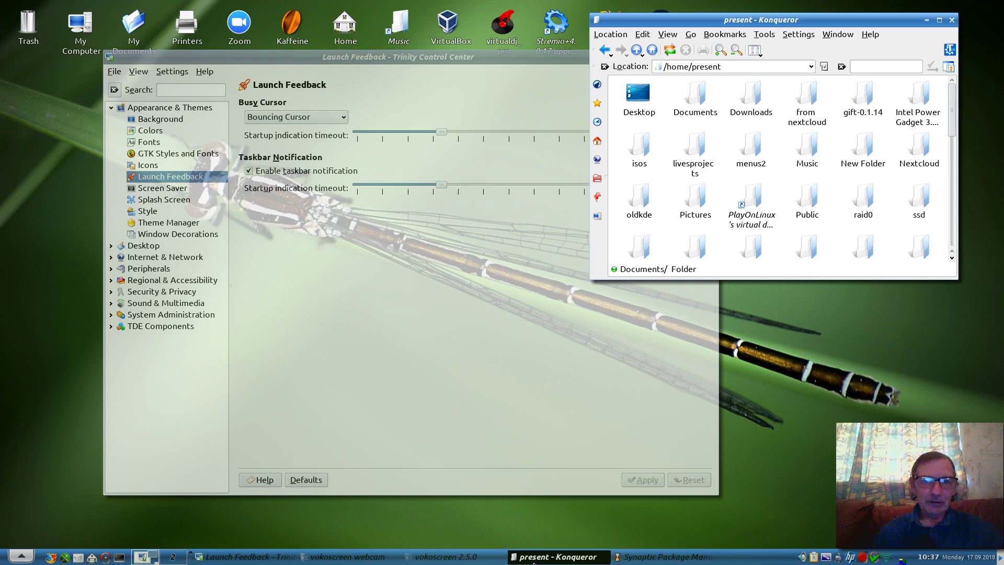
{"action": "left_click", "coordinate": [534, 562]}
{"action": "left_click", "coordinate": [534, 561]}
{"action": "left_click", "coordinate": [370, 314]}
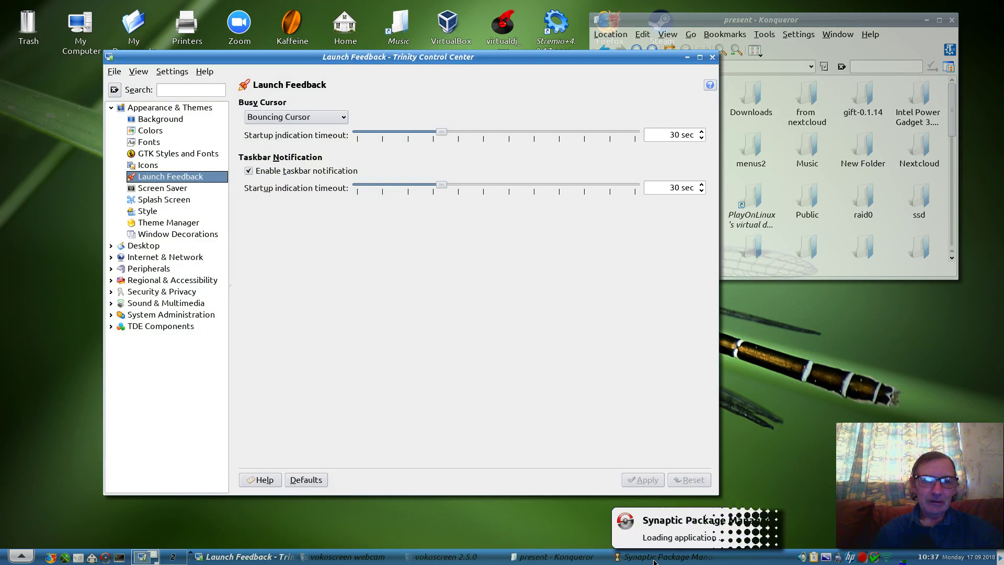
Disable taskbar notification, set the busy cursor to No Busy Cursor, and apply the launch feedback settings.
{"action": "left_click", "coordinate": [248, 171]}
{"action": "left_click", "coordinate": [287, 115]}
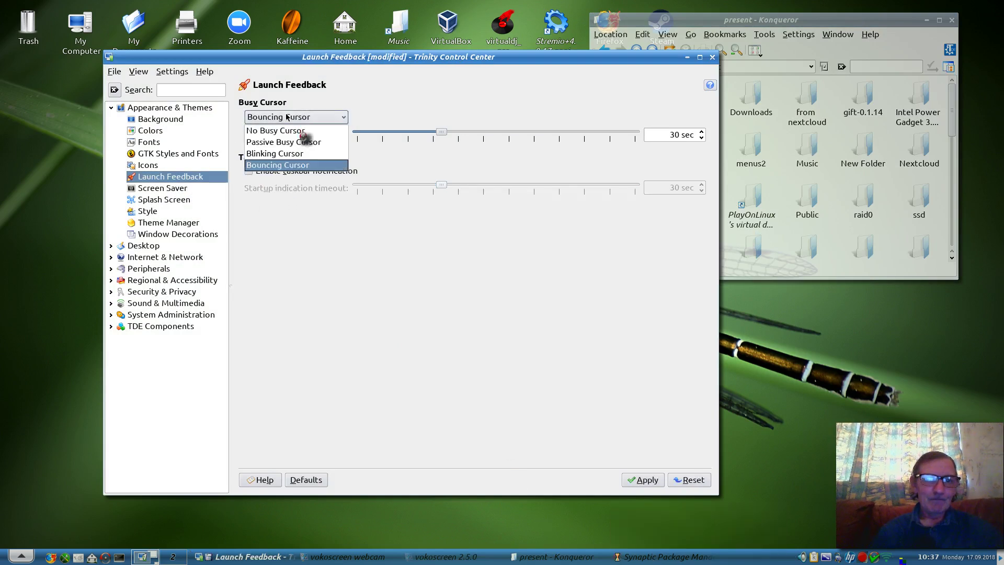
{"action": "left_click", "coordinate": [290, 127]}
{"action": "left_click", "coordinate": [641, 479]}
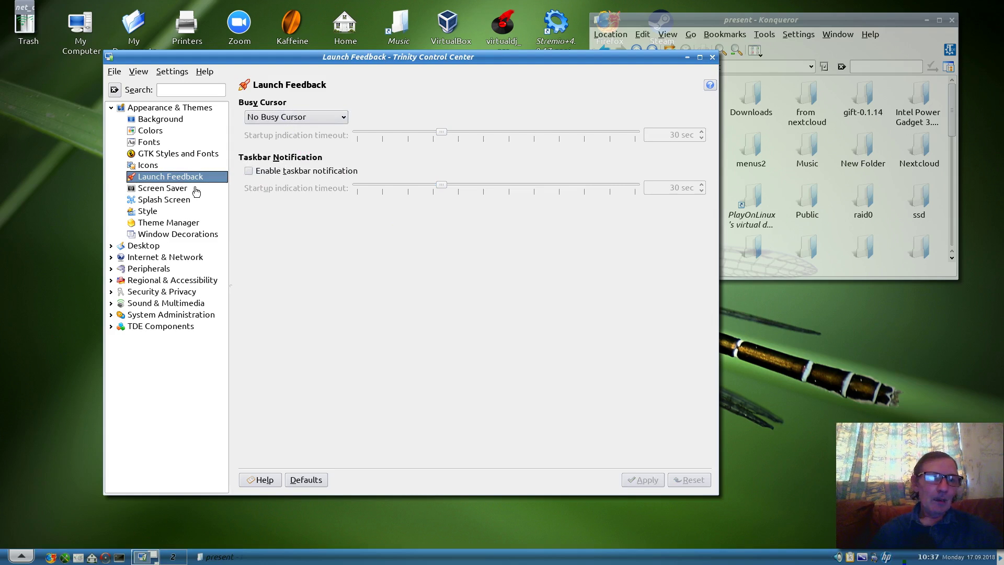
Test the Apple ][ screen saver from the Banners & Pictures group full screen, and reset the screen saver settings without applying them.
{"action": "left_click", "coordinate": [161, 188]}
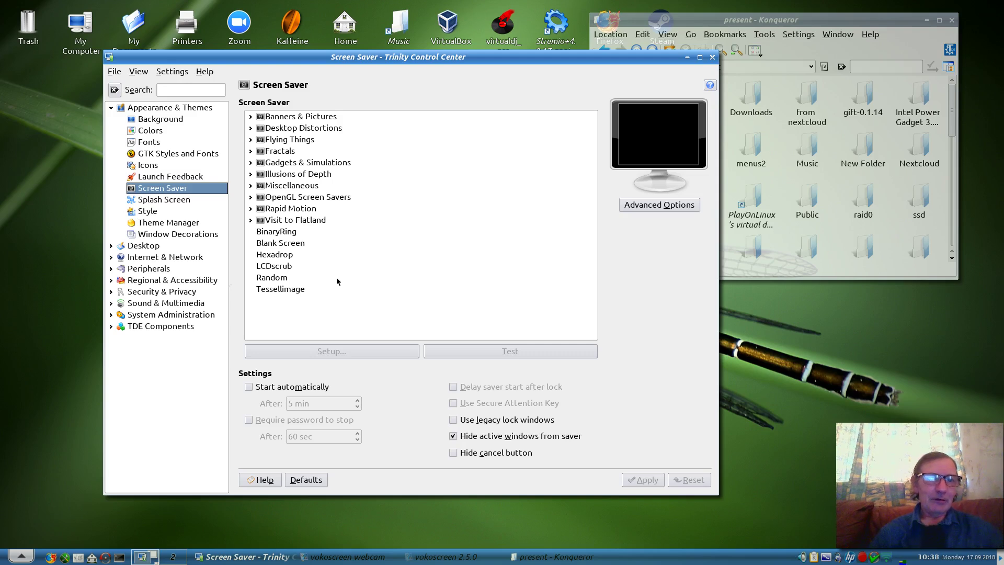
{"action": "left_click", "coordinate": [251, 116]}
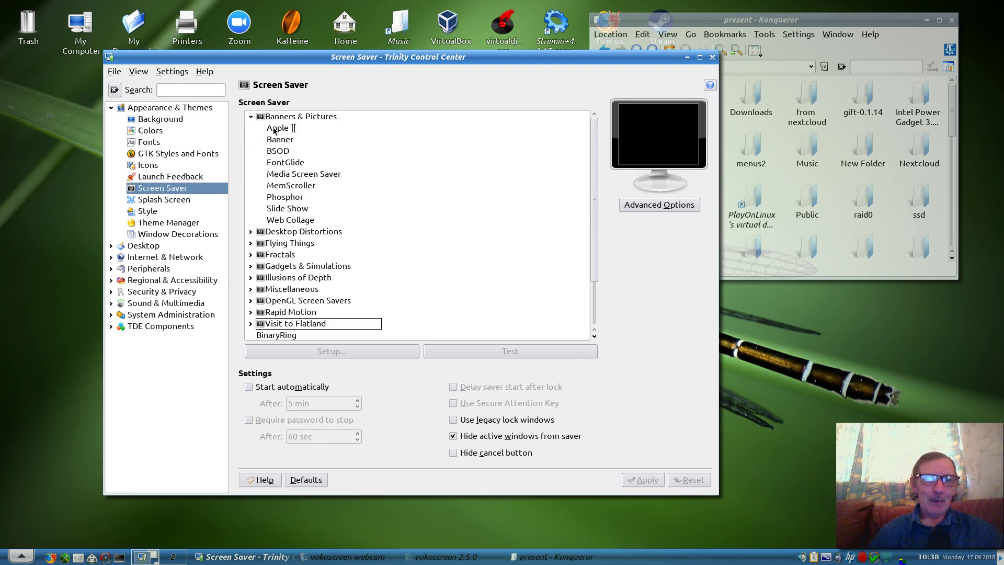
{"action": "left_click", "coordinate": [275, 130]}
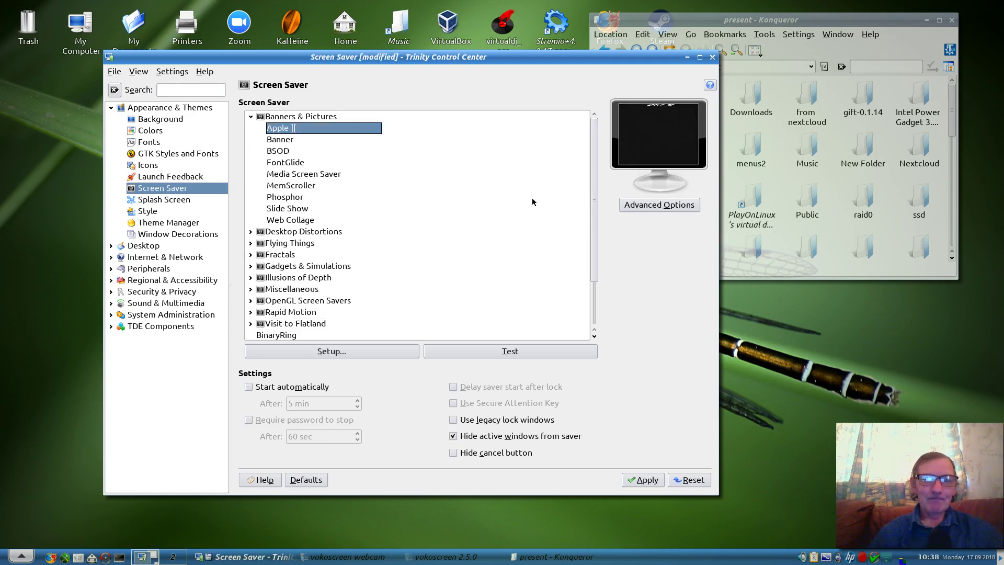
{"action": "left_click", "coordinate": [470, 354]}
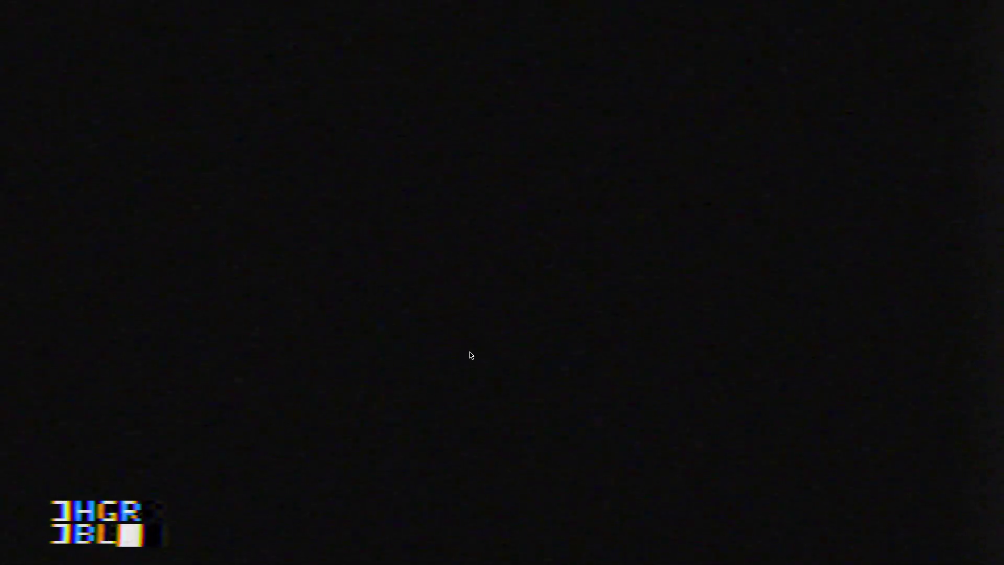
{"action": "left_click", "coordinate": [470, 354]}
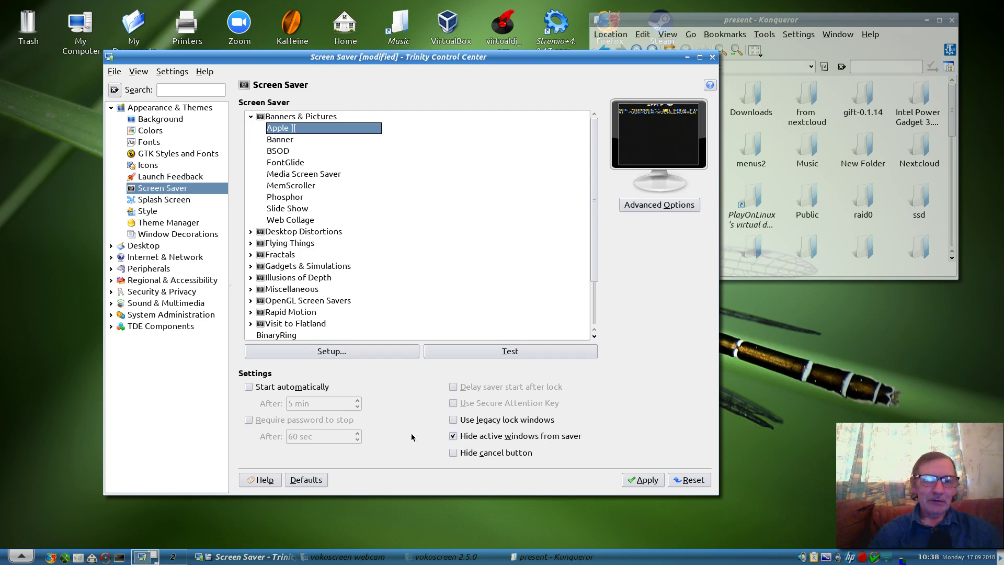
{"action": "left_click", "coordinate": [690, 479]}
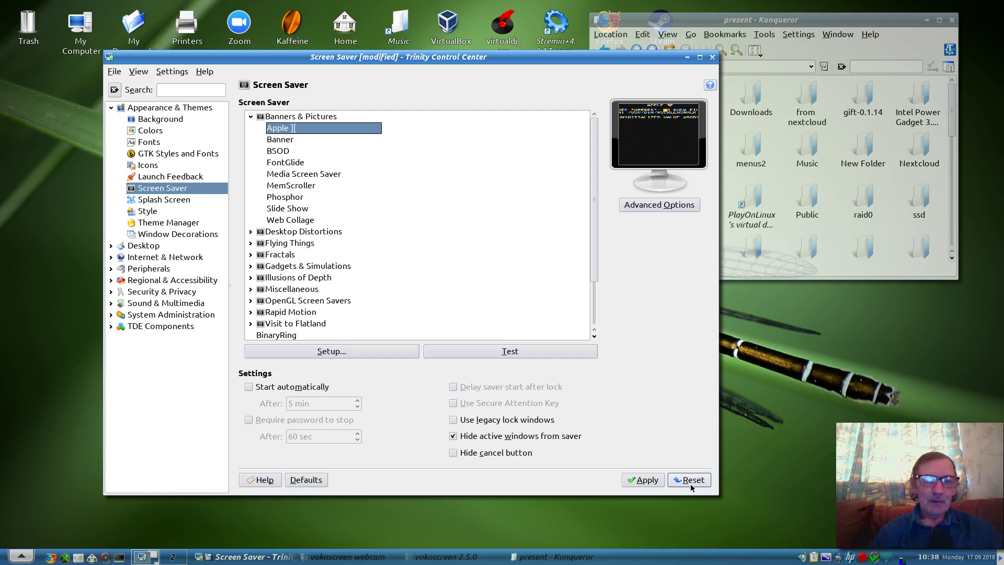
Test the MoodinKDE splash screen, then apply the Redmond splash screen and test it.
{"action": "left_click", "coordinate": [153, 200]}
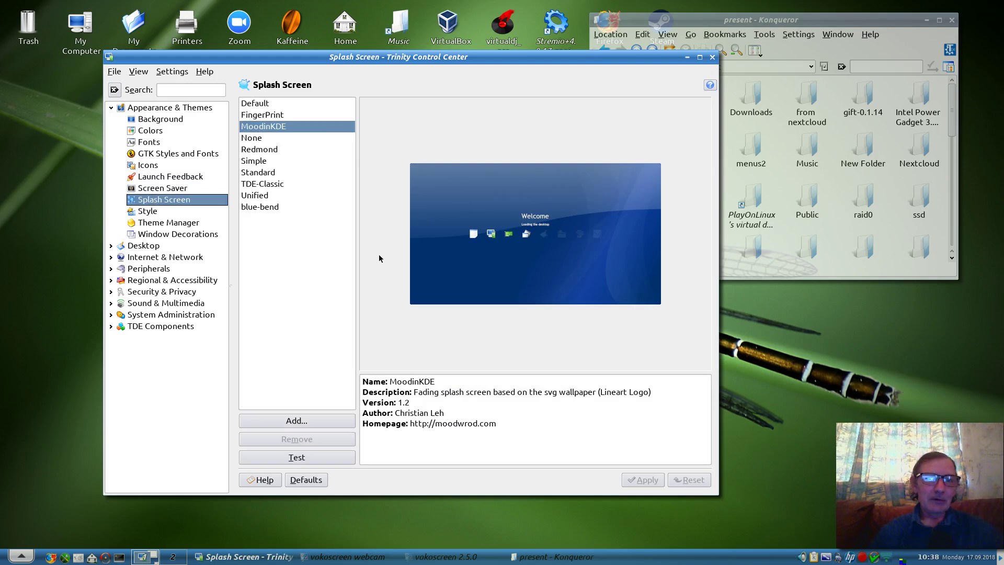
{"action": "left_click", "coordinate": [285, 458]}
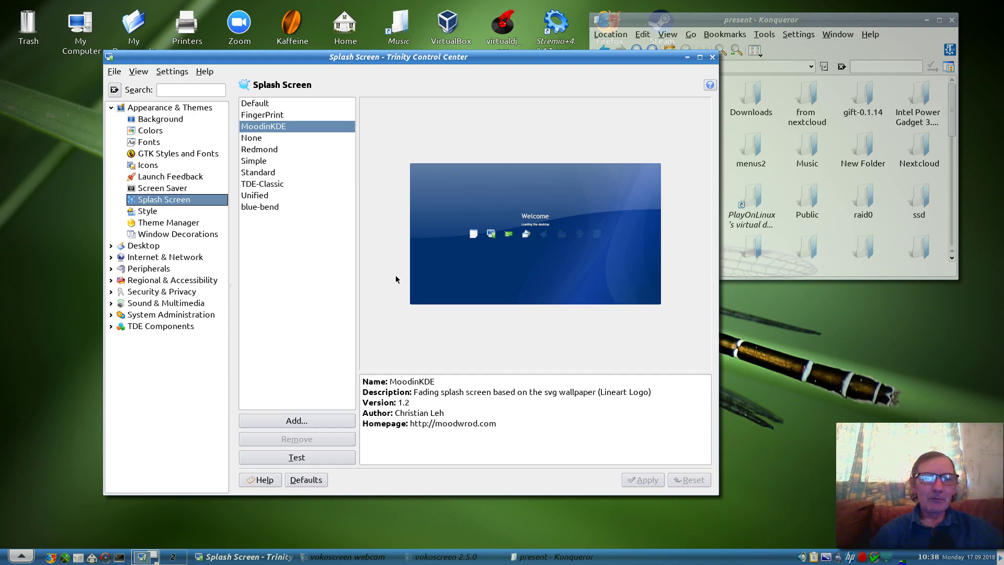
{"action": "left_click", "coordinate": [252, 149]}
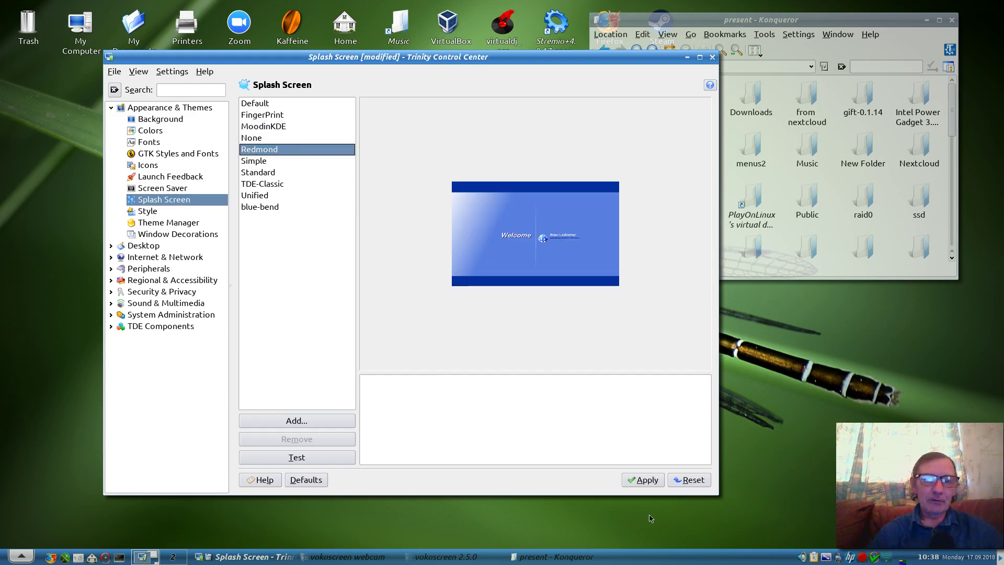
{"action": "left_click", "coordinate": [643, 480]}
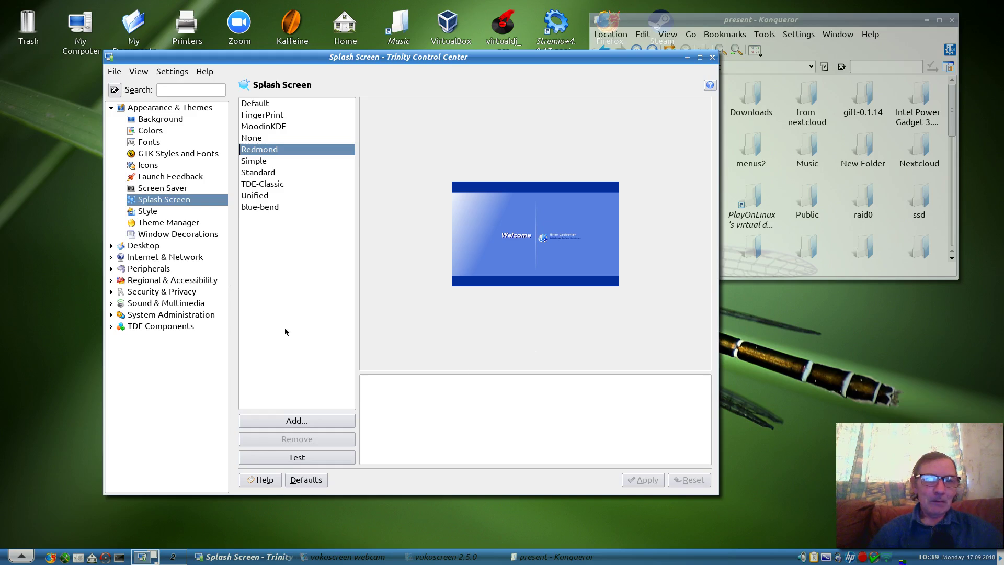
{"action": "left_click", "coordinate": [283, 460]}
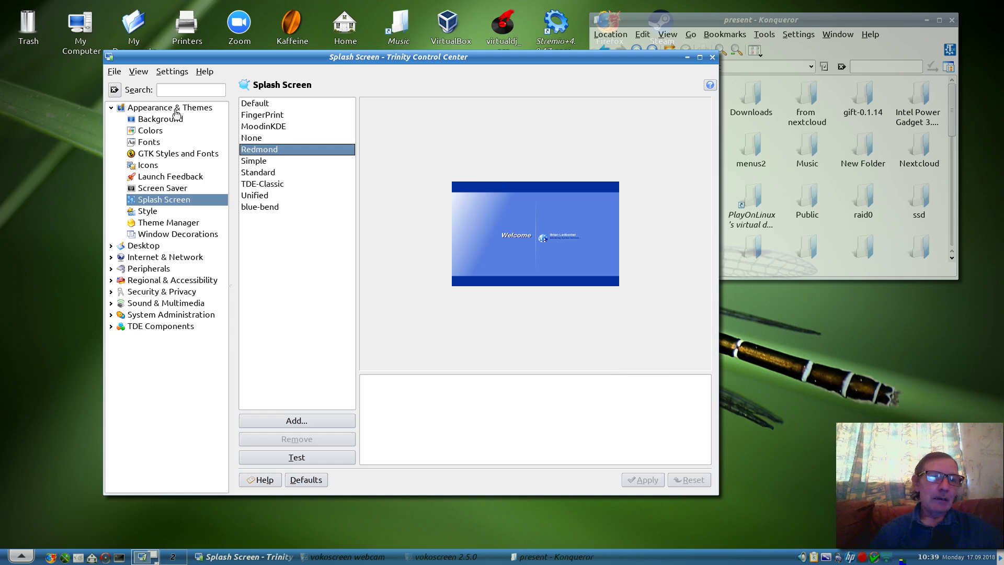
Change the widget style to Plastik and apply it.
{"action": "left_click", "coordinate": [148, 212]}
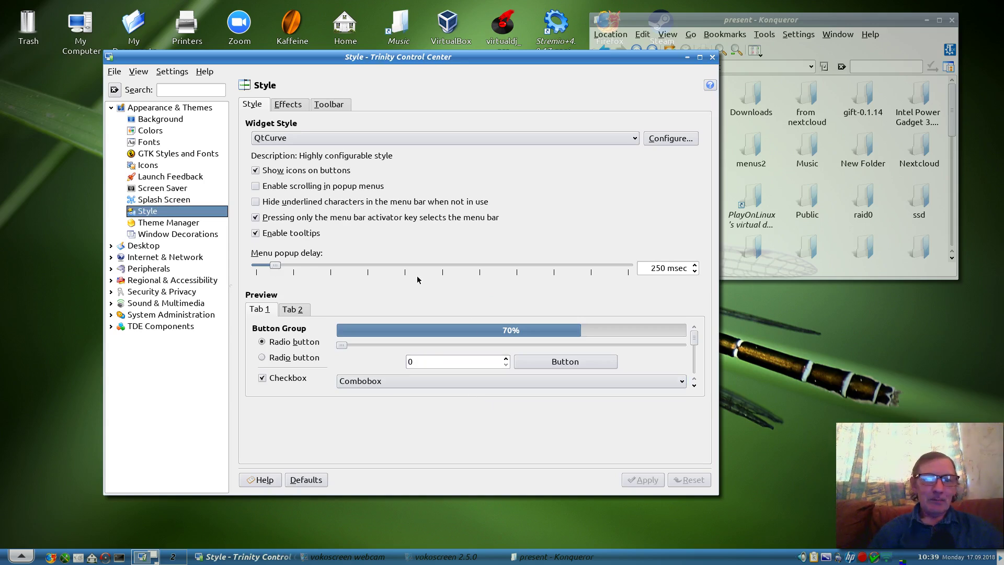
{"action": "left_click", "coordinate": [331, 140]}
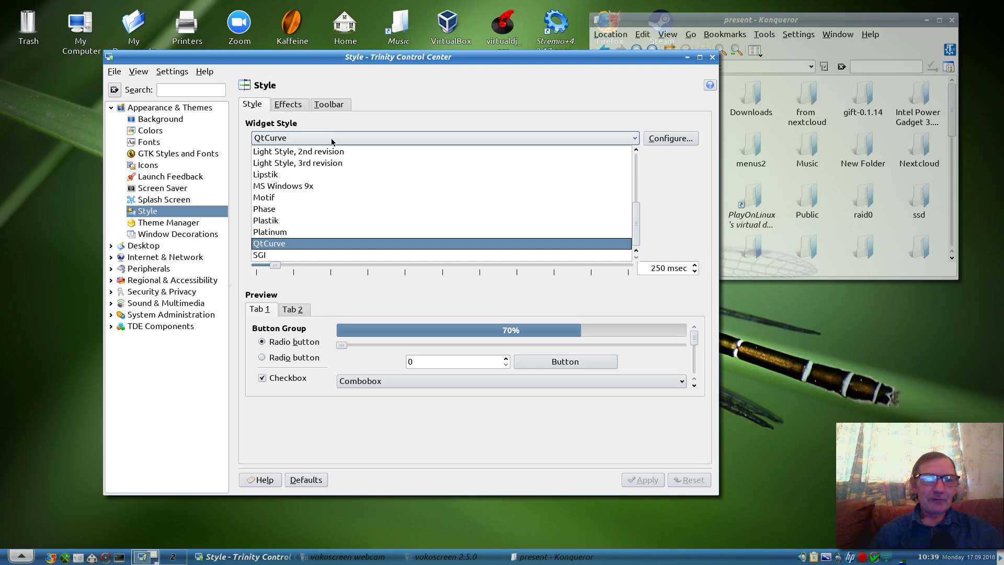
{"action": "left_click", "coordinate": [315, 221]}
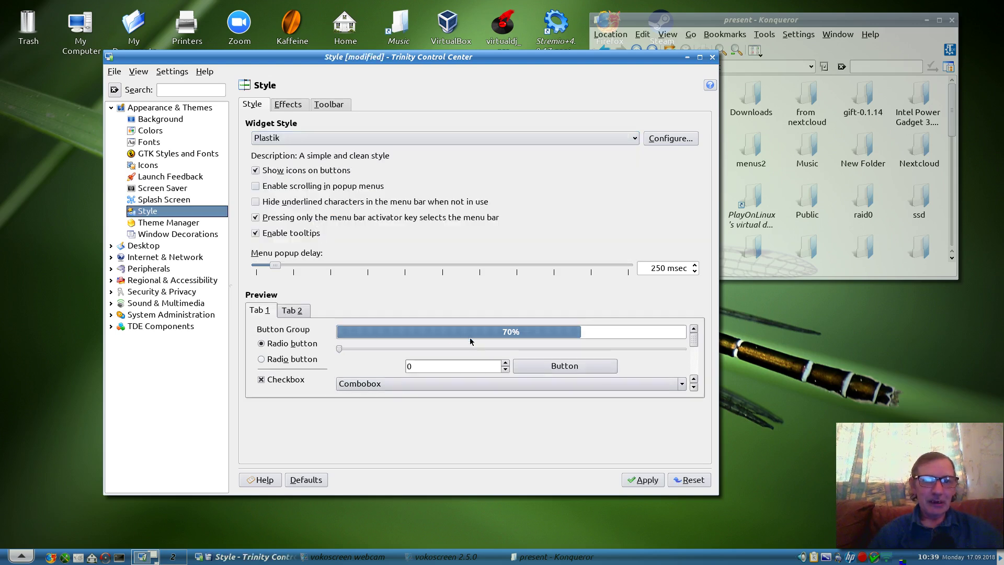
{"action": "left_click", "coordinate": [643, 478]}
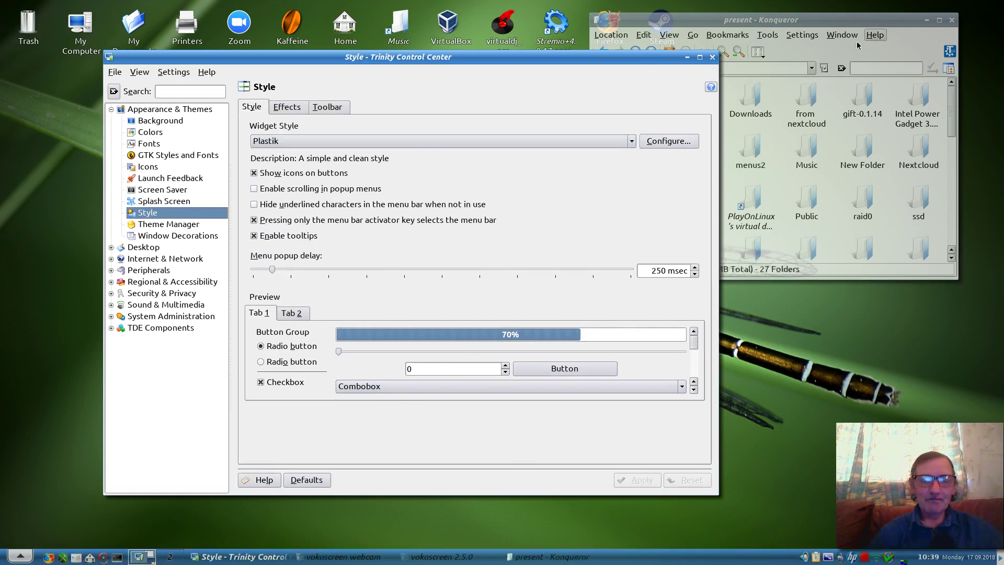
Switch the widget style back to QtCurve and apply it.
{"action": "left_click", "coordinate": [291, 141]}
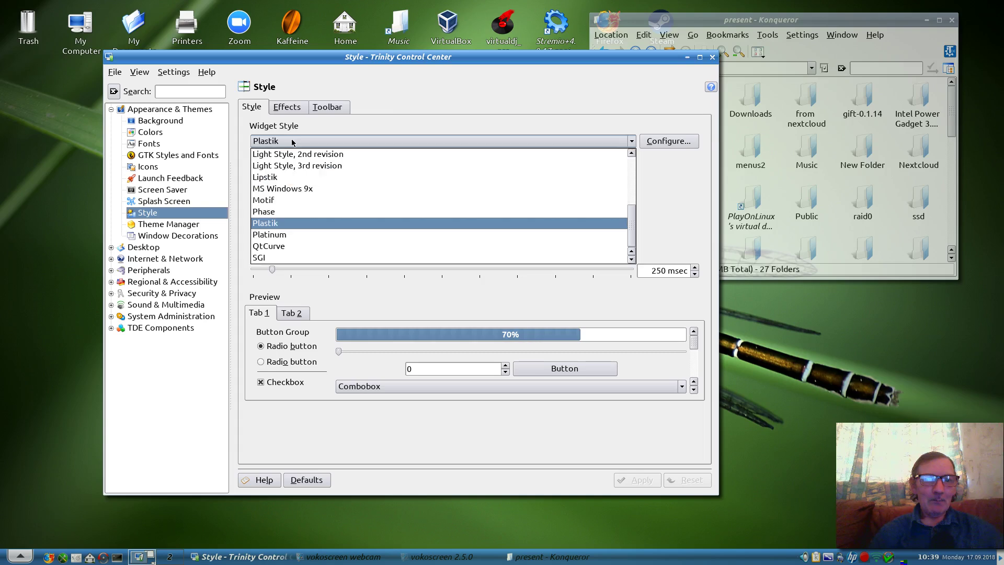
{"action": "left_click", "coordinate": [307, 245]}
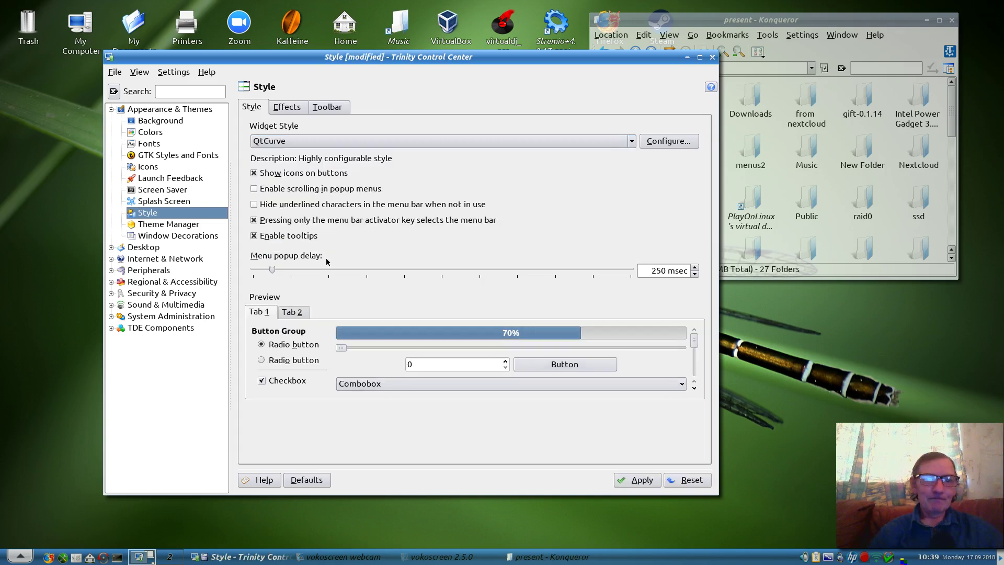
{"action": "left_click", "coordinate": [616, 476]}
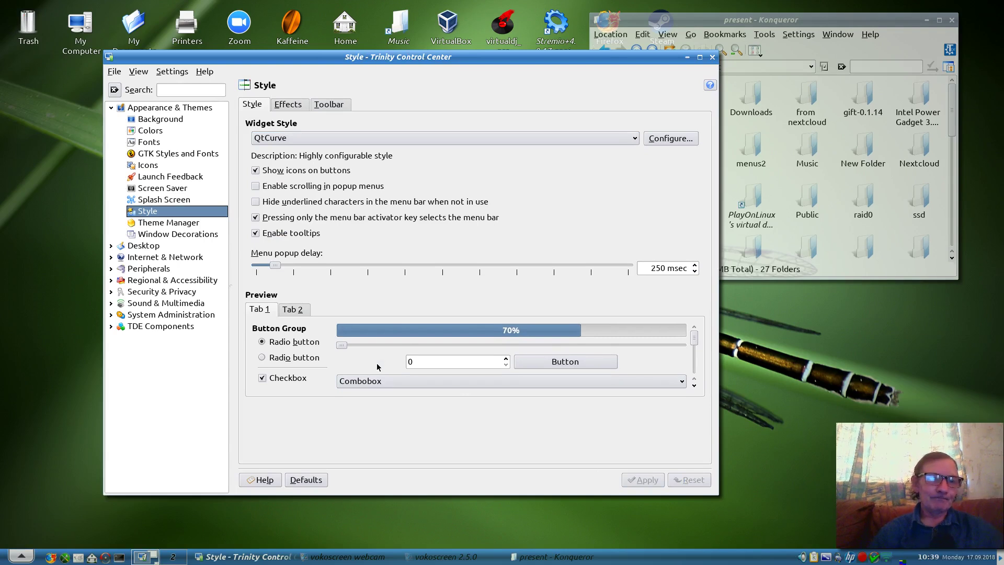
Preview the Theme Manager's themes from Plastik down to YellowOnBlue-big, discard the selection and open the window decoration settings.
{"action": "left_click", "coordinate": [150, 223]}
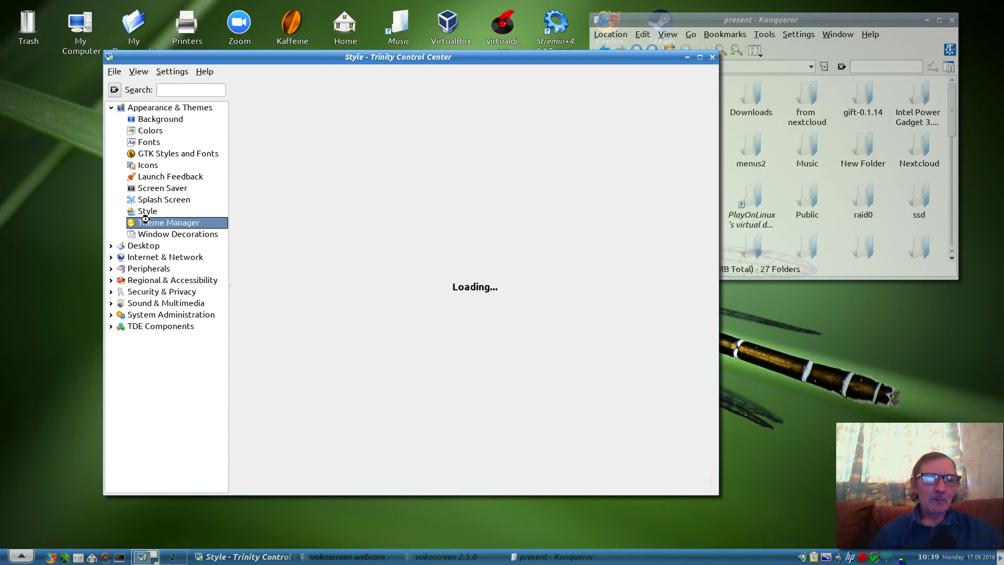
{"action": "left_click", "coordinate": [258, 202]}
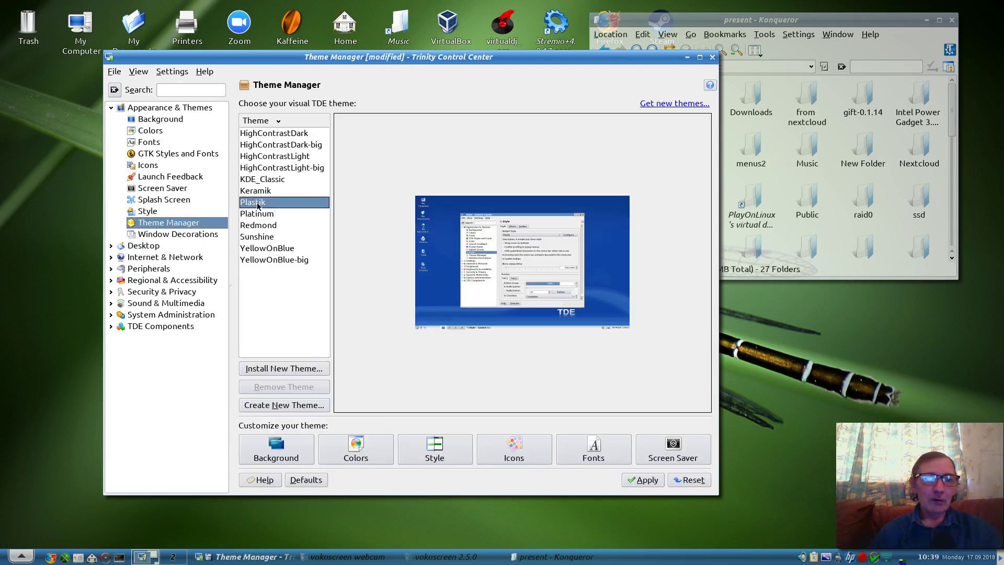
{"action": "left_click", "coordinate": [251, 214]}
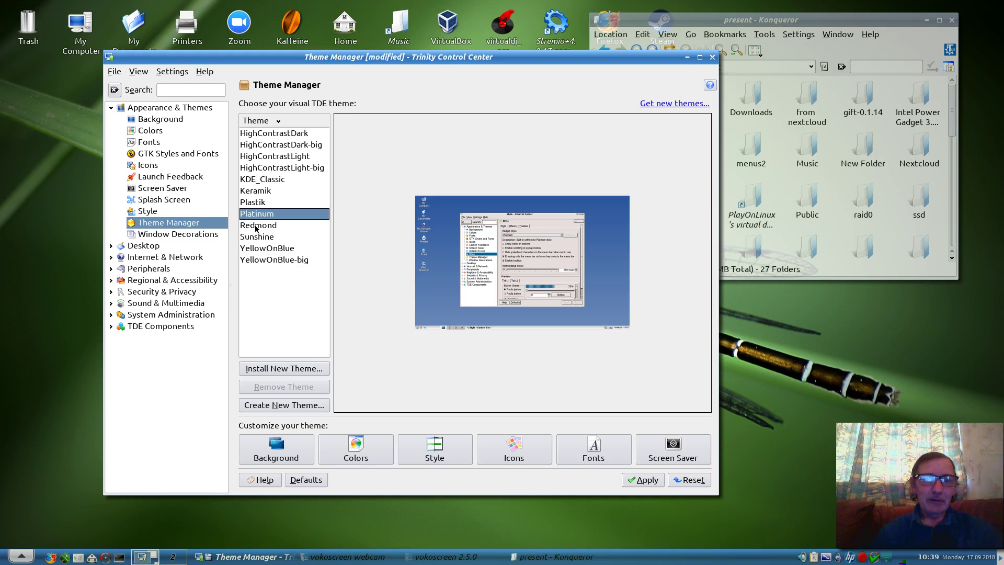
{"action": "left_click", "coordinate": [256, 227]}
{"action": "left_click", "coordinate": [257, 237]}
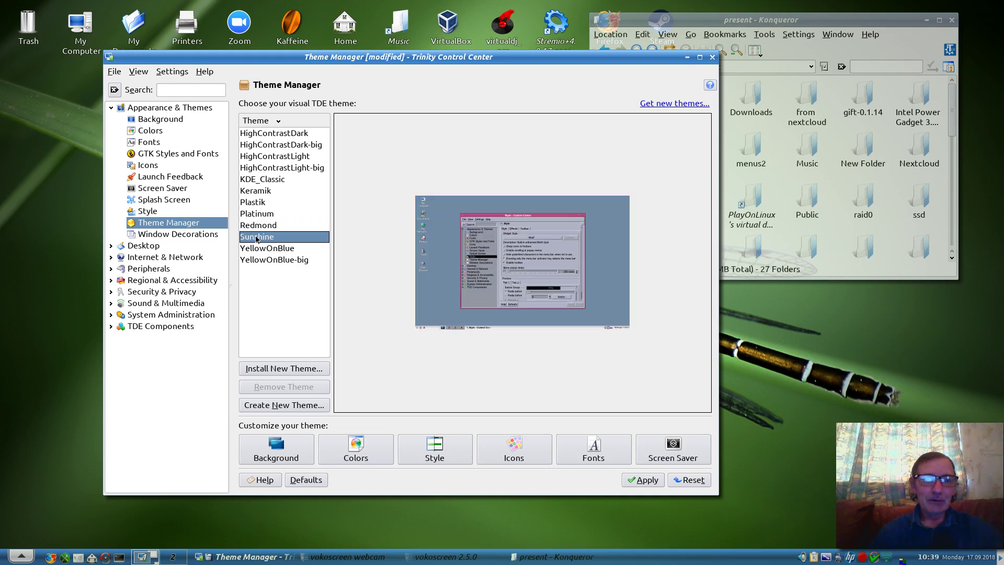
{"action": "left_click", "coordinate": [257, 246]}
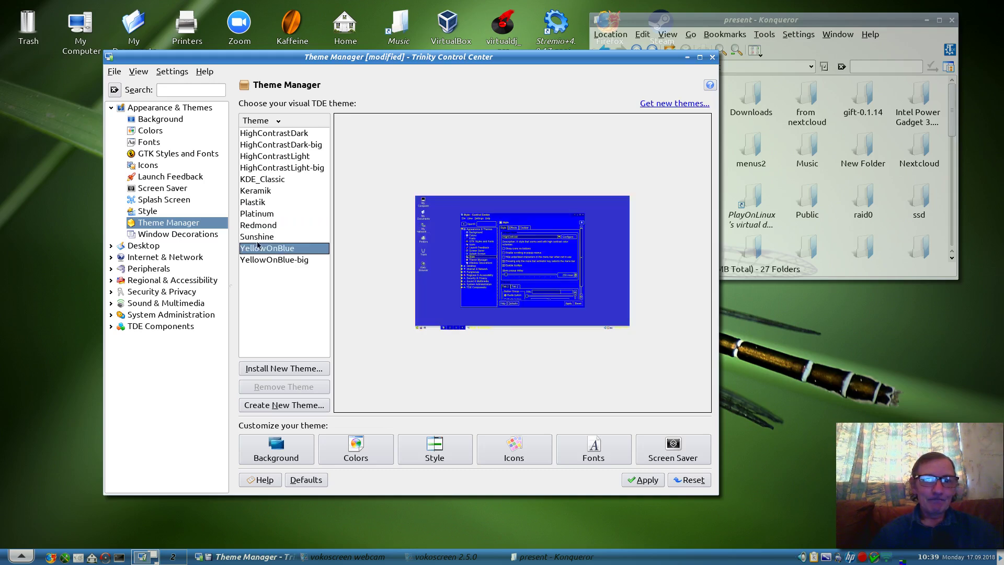
{"action": "left_click", "coordinate": [260, 264]}
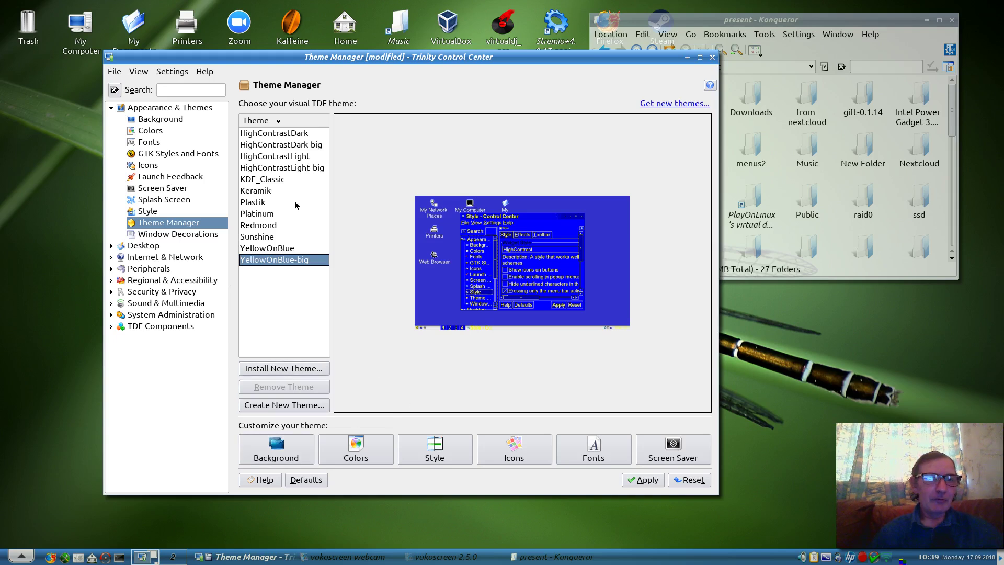
{"action": "left_click", "coordinate": [179, 235]}
{"action": "left_click", "coordinate": [414, 307]}
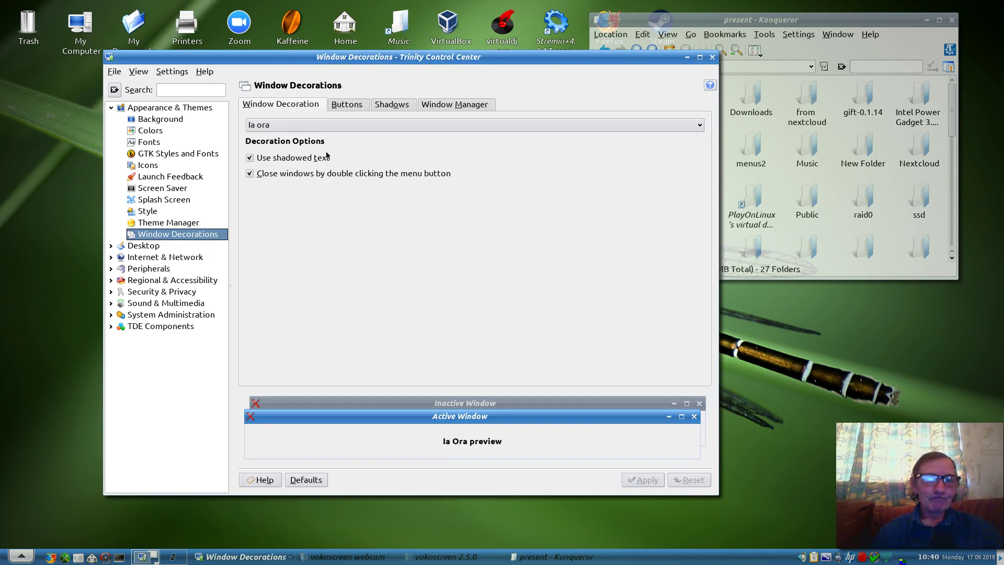
Select the IceWM window decoration, then open TDE's IceWM theme folder and close it again.
{"action": "left_click", "coordinate": [295, 124]}
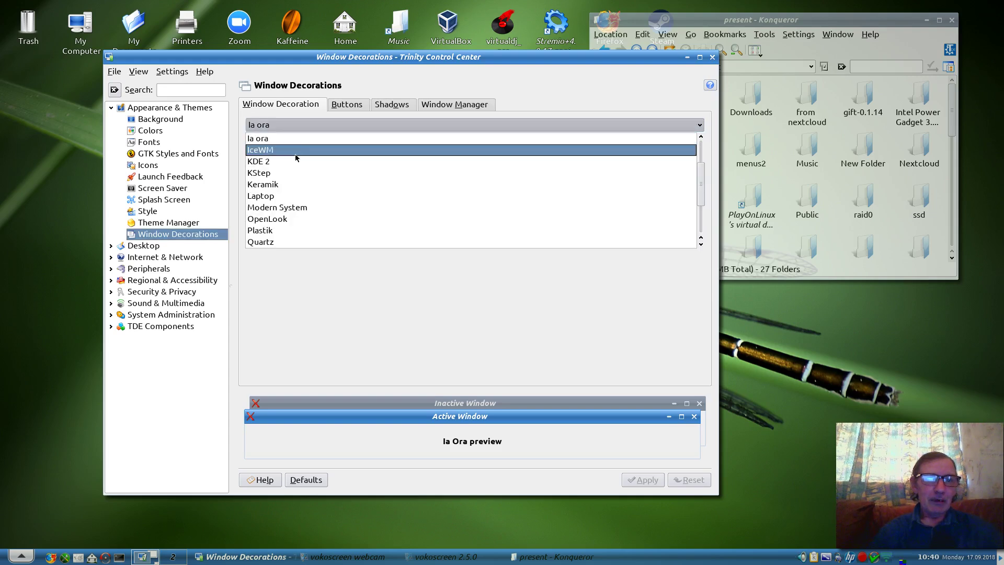
{"action": "left_click", "coordinate": [295, 151]}
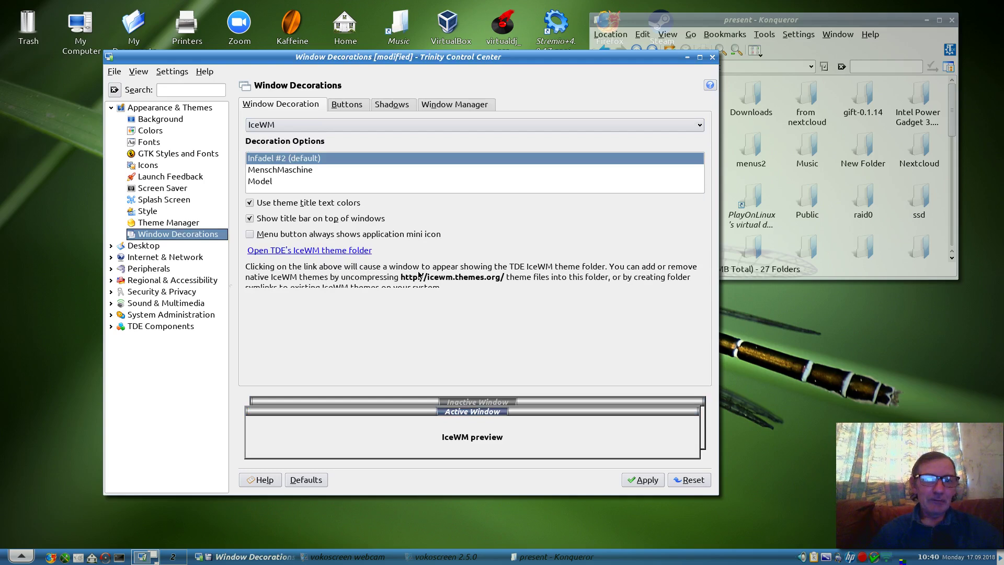
{"action": "left_click", "coordinate": [313, 251]}
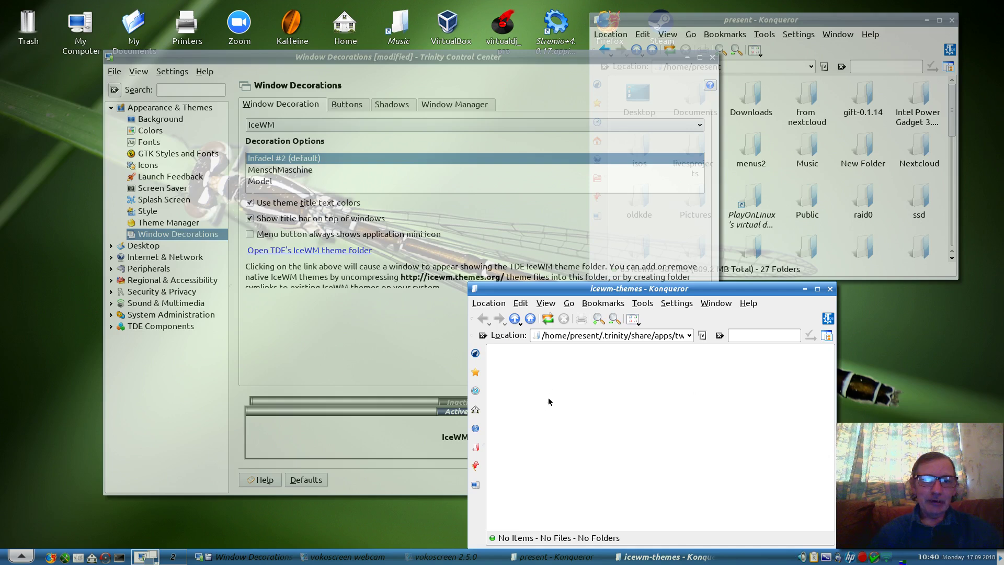
{"action": "left_click", "coordinate": [830, 290]}
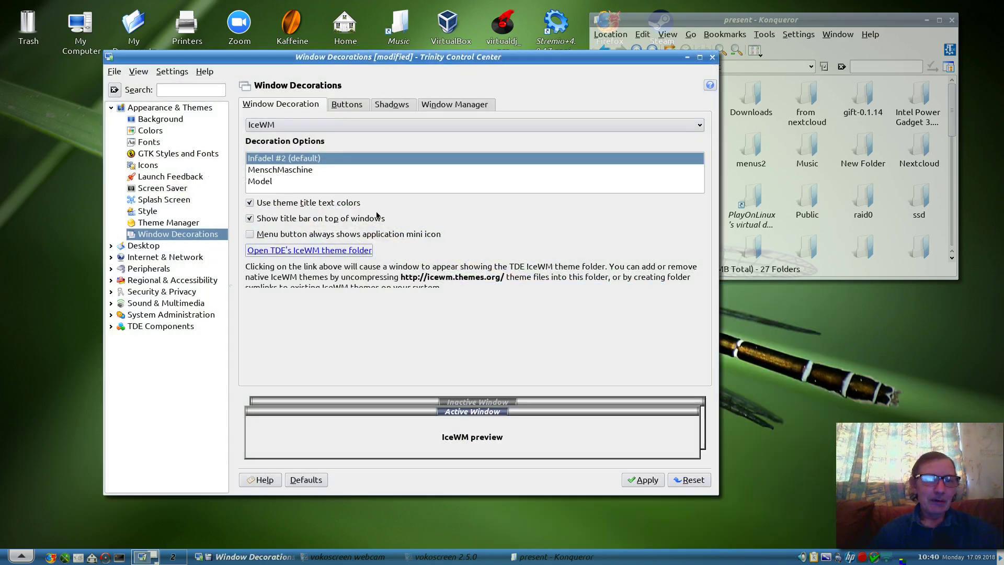
Try the IceWM themes MenschMaschine, Infadel #2 (default) and Model, applying each one in turn.
{"action": "left_click", "coordinate": [281, 172]}
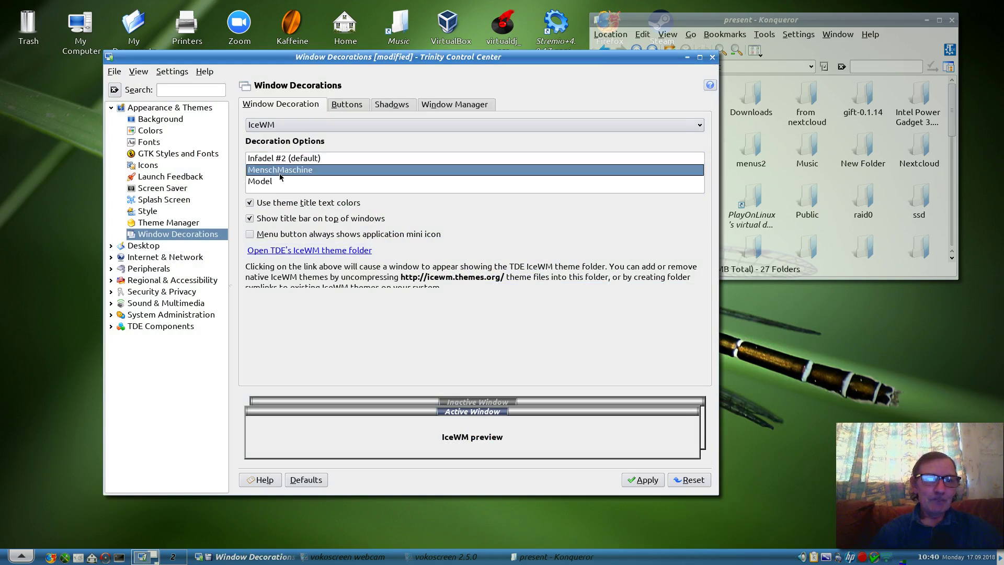
{"action": "left_click", "coordinate": [637, 479]}
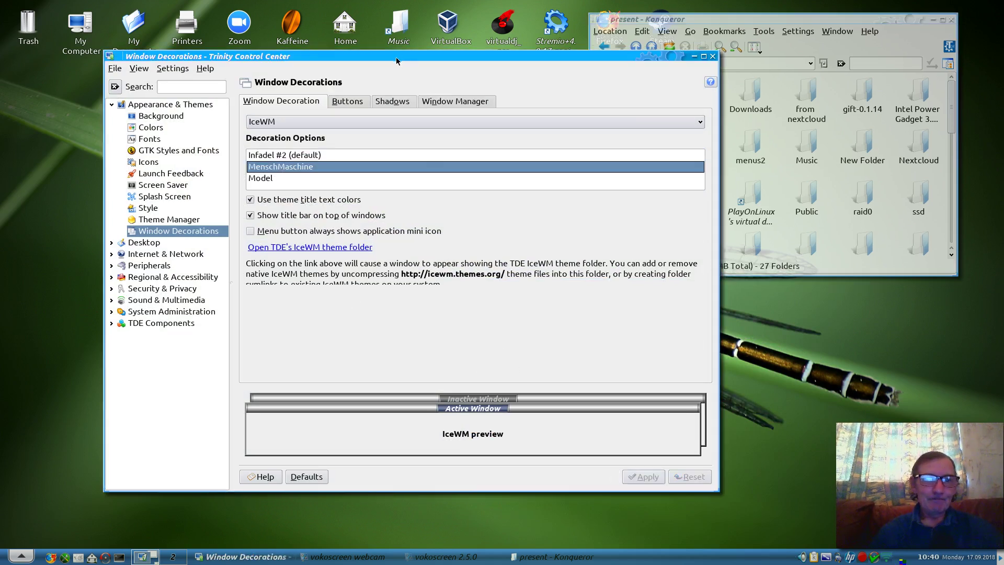
{"action": "left_click", "coordinate": [286, 155]}
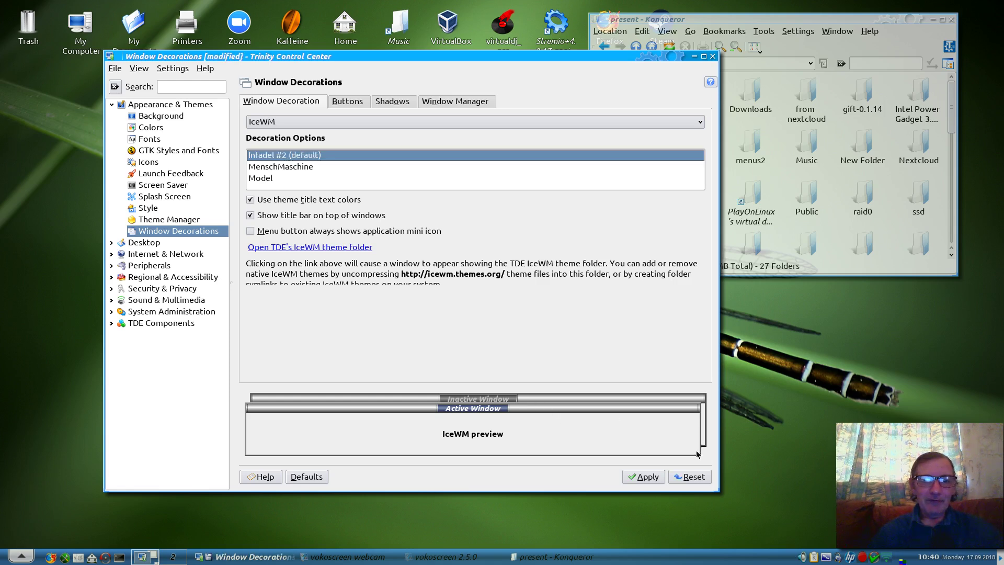
{"action": "left_click", "coordinate": [648, 478]}
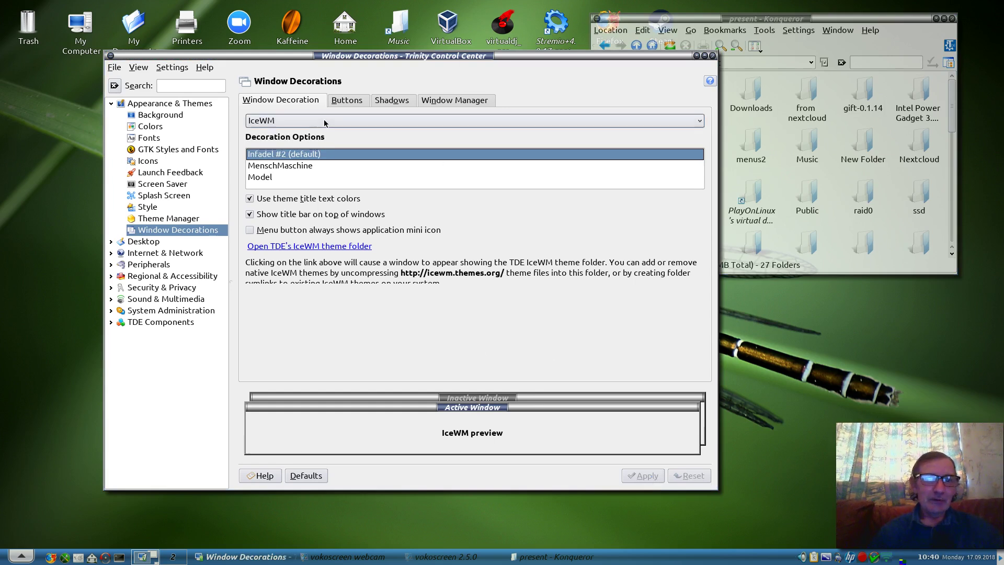
{"action": "left_click", "coordinate": [265, 178]}
{"action": "left_click", "coordinate": [629, 468]}
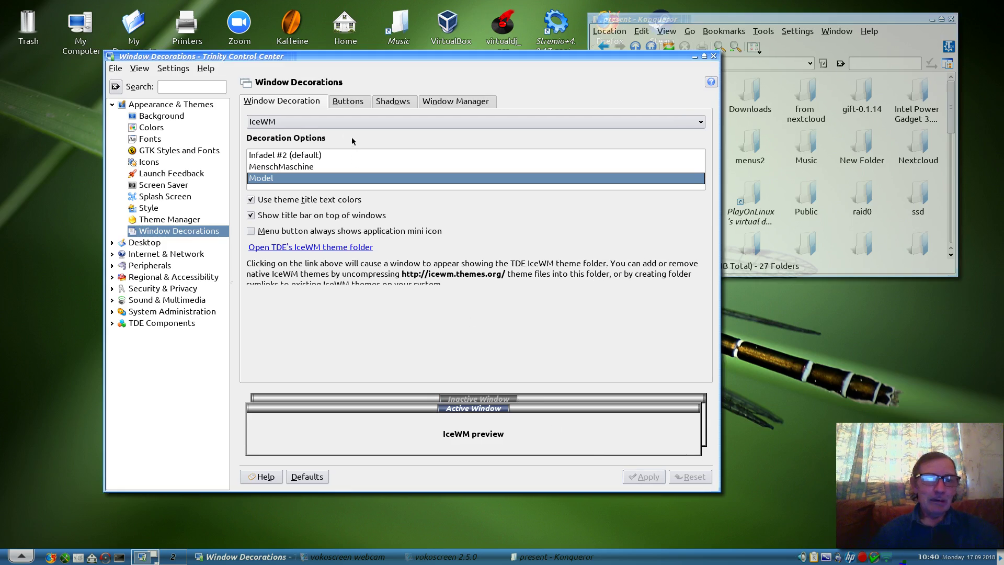
Look through the available window decorations, switch back to Ia ora and apply it.
{"action": "left_click", "coordinate": [337, 126]}
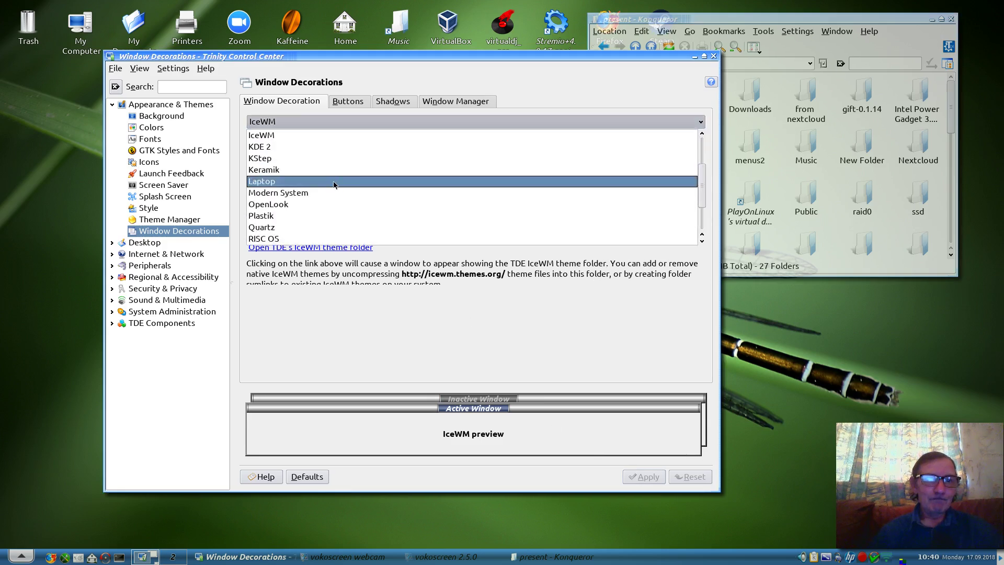
{"action": "scroll", "coordinate": [334, 184], "scroll_direction": "down", "scroll_amount": 2}
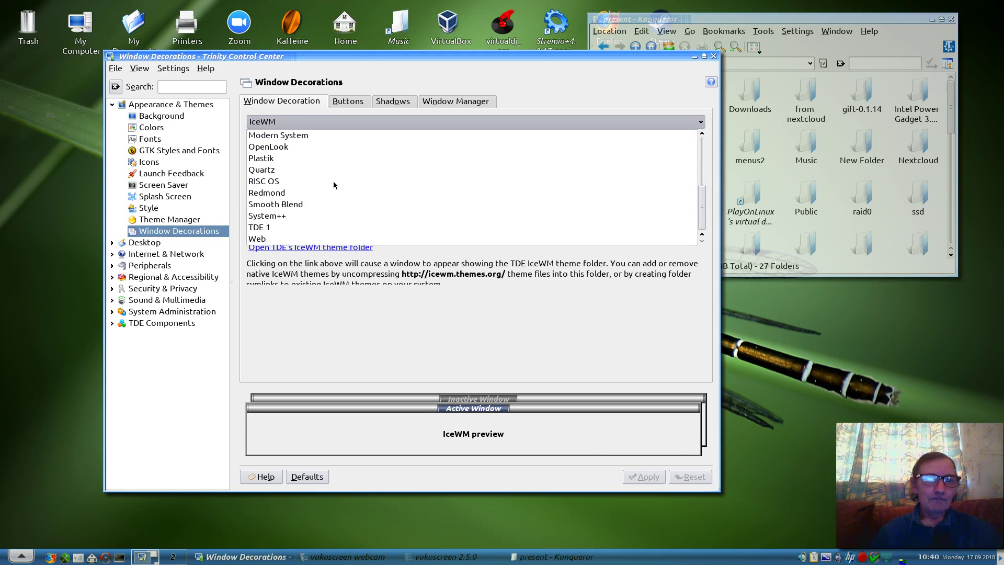
{"action": "scroll", "coordinate": [333, 184], "scroll_direction": "up", "scroll_amount": 3}
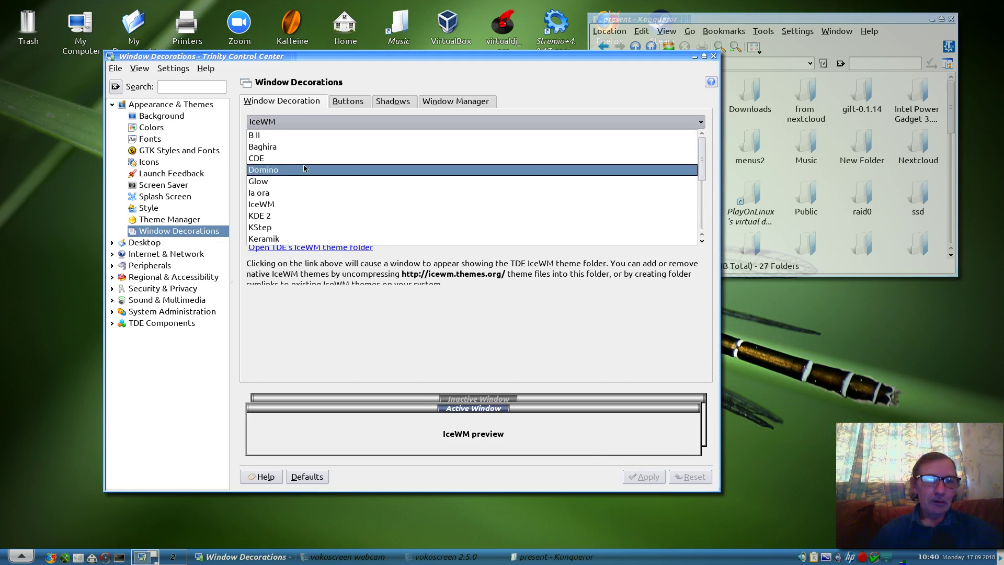
{"action": "left_click", "coordinate": [295, 193]}
{"action": "left_click", "coordinate": [643, 476]}
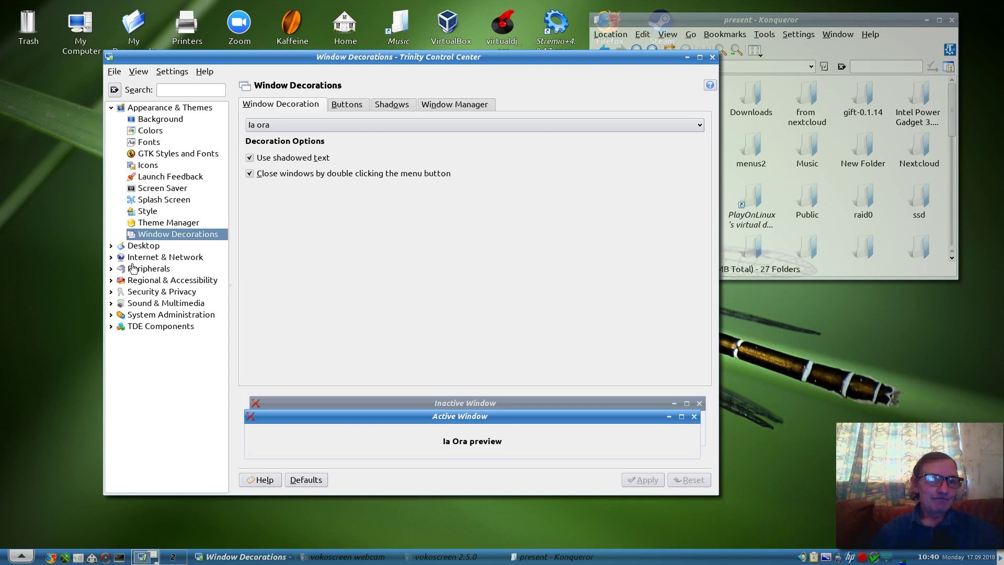
In the Desktop Behavior settings, choose the current application's menu bar (Mac OS-style) at the top of the screen and apply it.
{"action": "left_click", "coordinate": [111, 108]}
{"action": "left_click", "coordinate": [111, 119]}
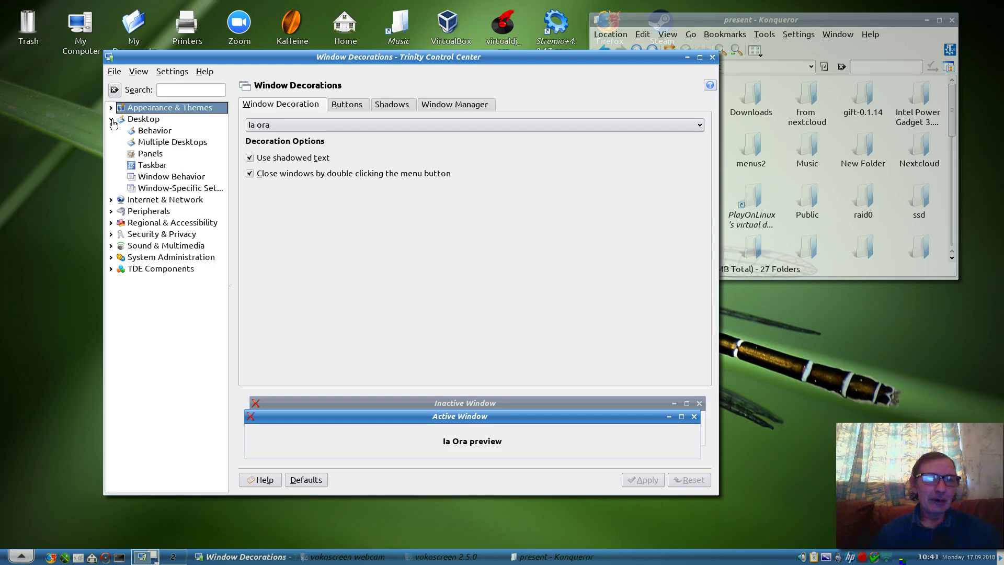
{"action": "left_click", "coordinate": [147, 132]}
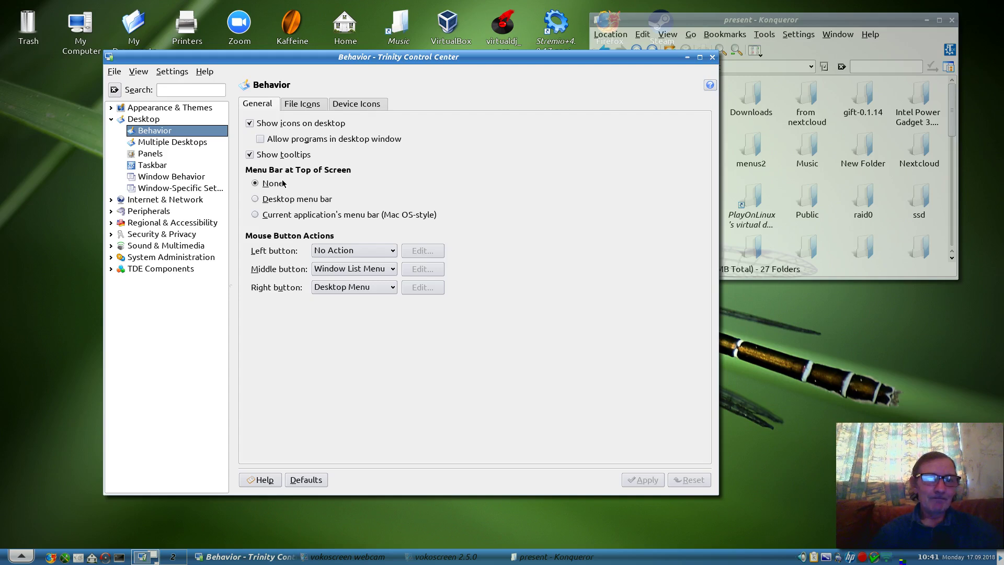
{"action": "left_click", "coordinate": [281, 203]}
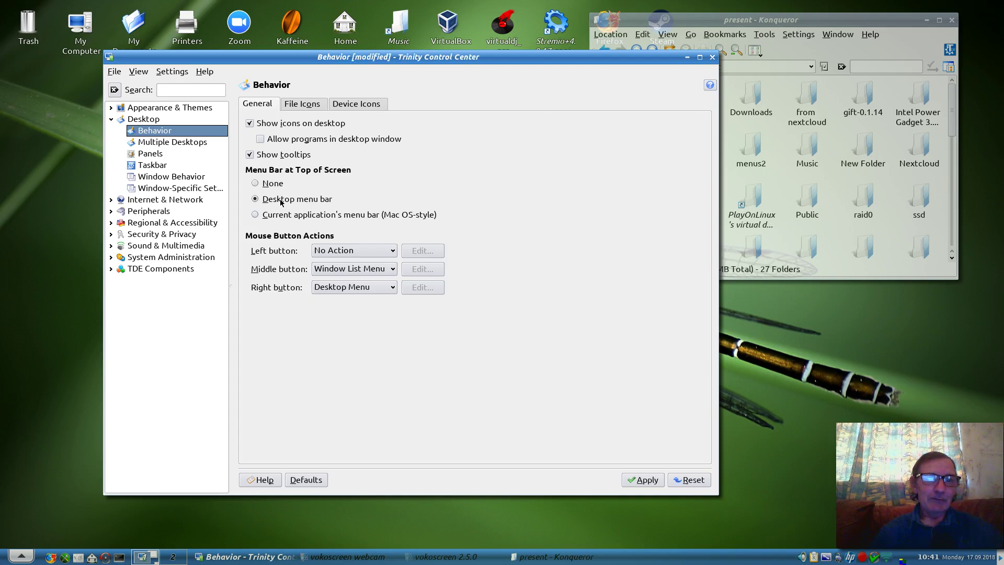
{"action": "left_click", "coordinate": [274, 218]}
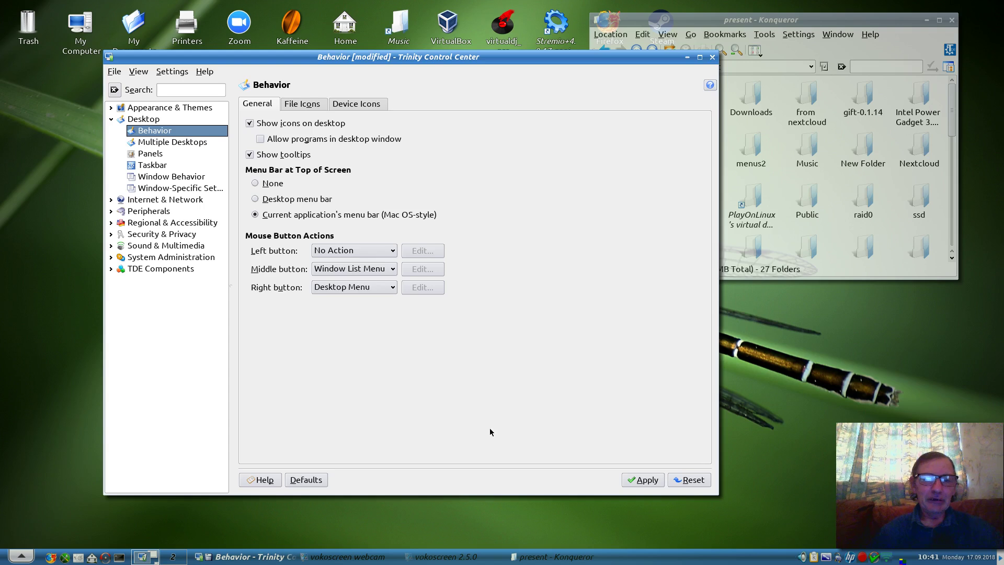
{"action": "left_click", "coordinate": [638, 479]}
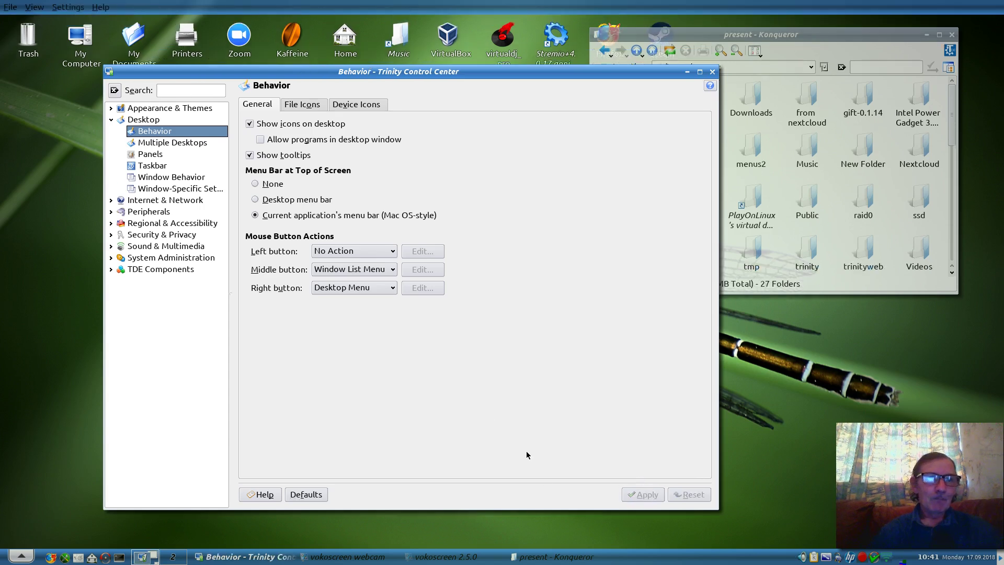
Examine the application menus in the bar at the top of the screen for the Control Center and for the Konqueror window.
{"action": "left_click", "coordinate": [12, 7]}
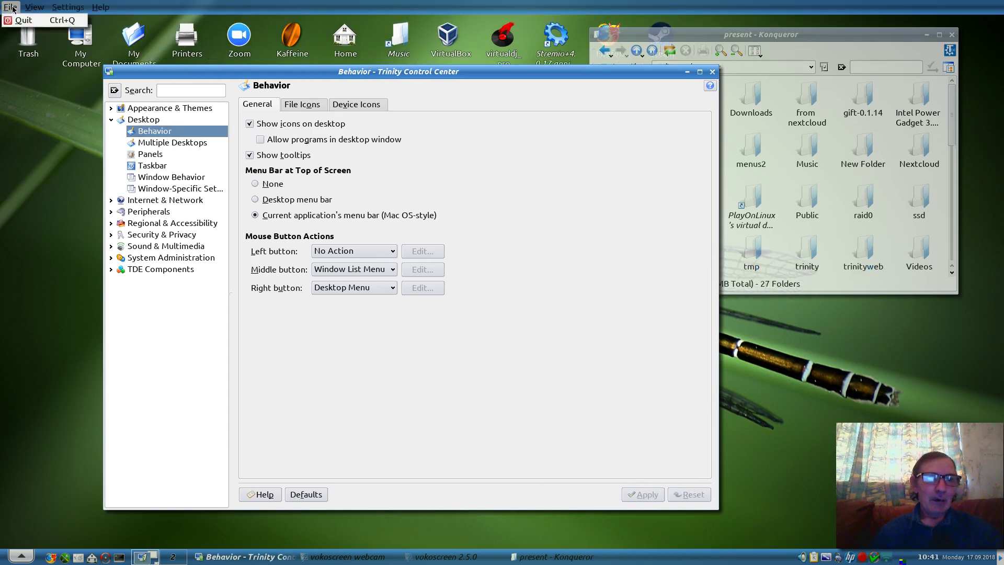
{"action": "mouse_move", "coordinate": [67, 8]}
{"action": "mouse_move", "coordinate": [99, 7]}
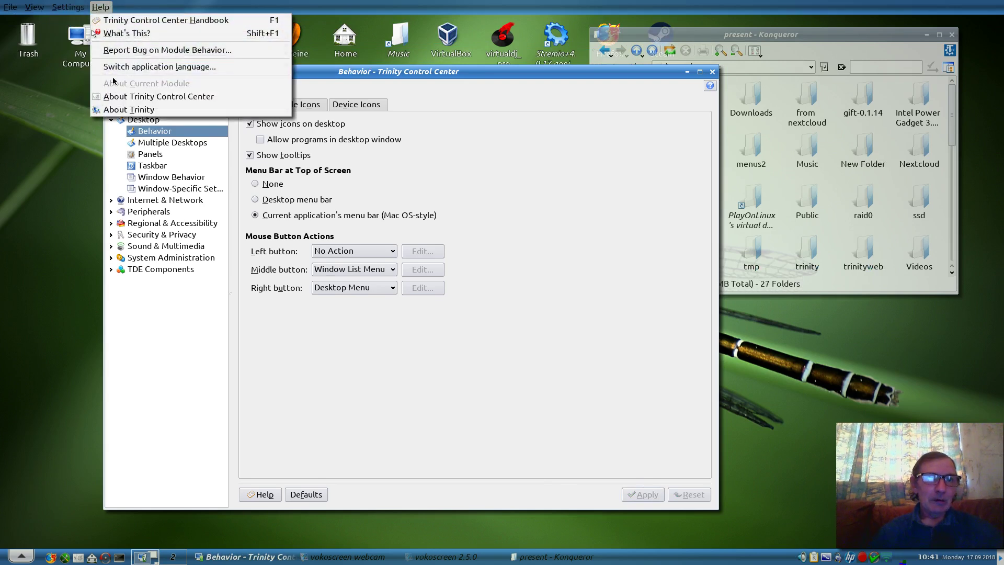
{"action": "left_click", "coordinate": [365, 396]}
{"action": "left_click", "coordinate": [683, 36]}
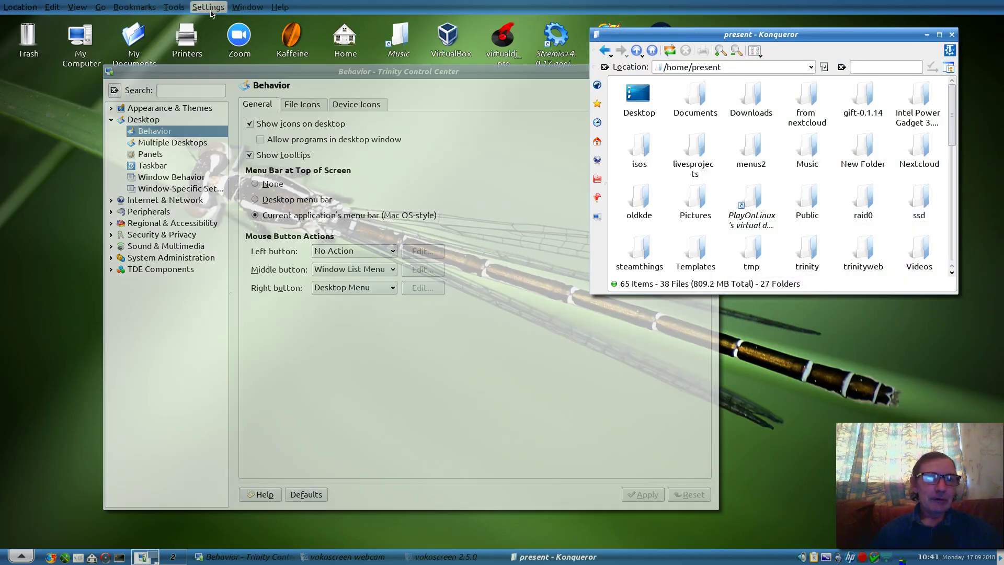
{"action": "left_click", "coordinate": [249, 8]}
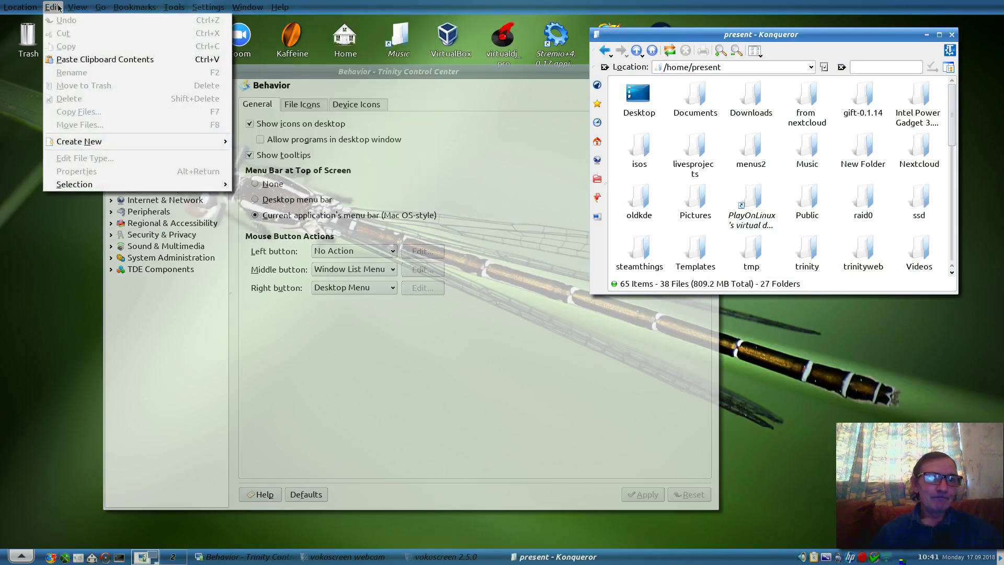
{"action": "left_click", "coordinate": [405, 411]}
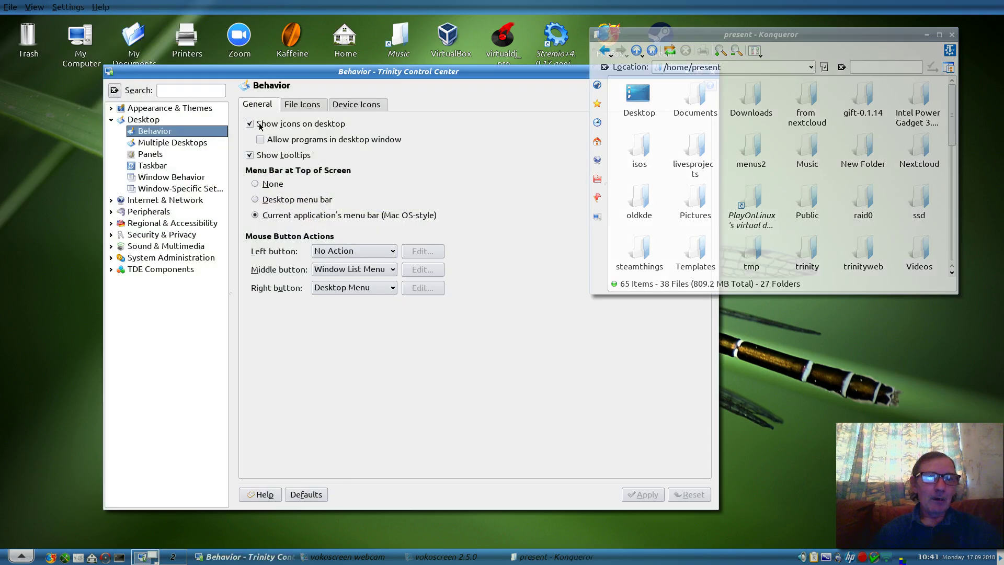
Set the menu bar at the top of the screen back to None and apply it.
{"action": "left_click", "coordinate": [256, 185]}
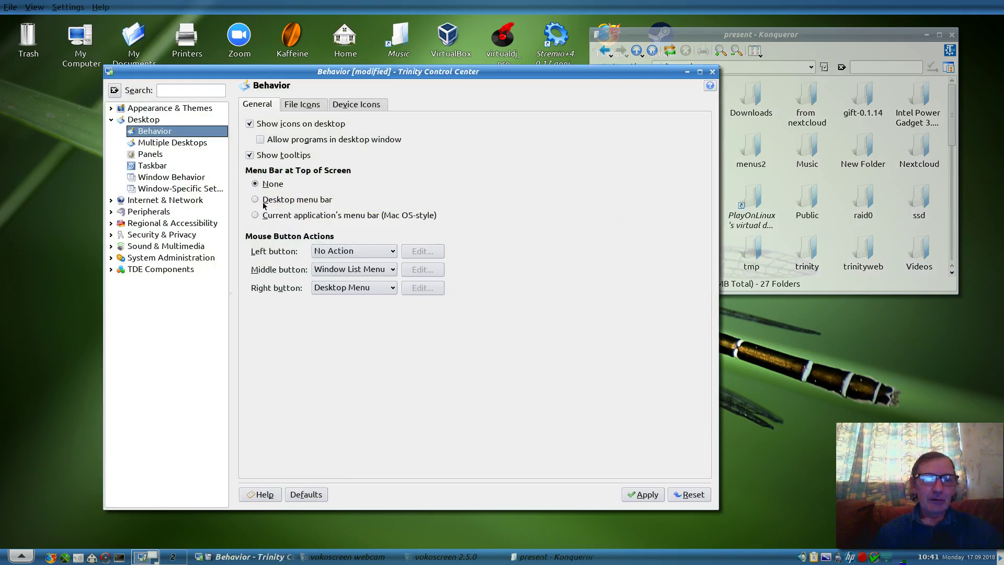
{"action": "left_click", "coordinate": [642, 494]}
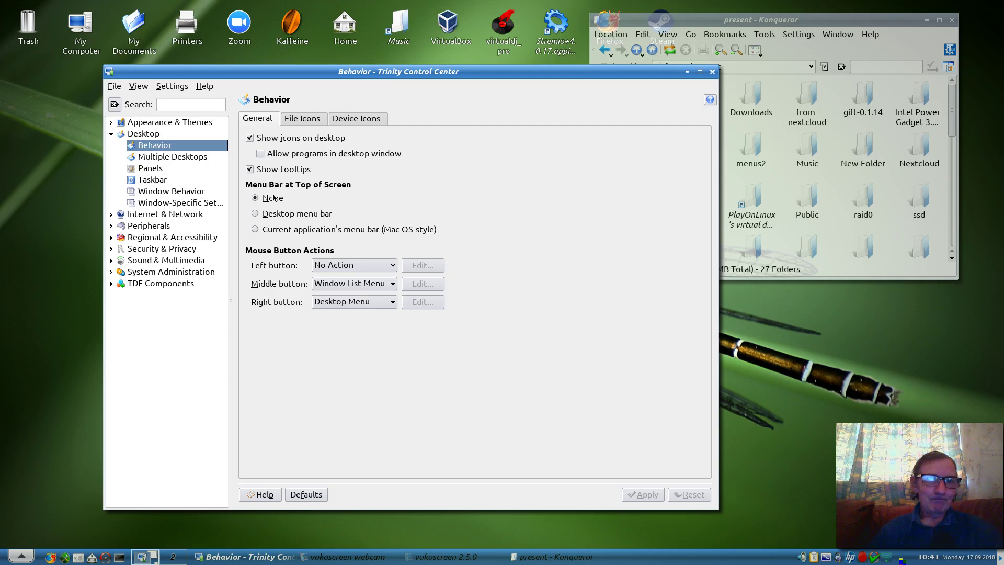
Hide the icons on the desktop and apply it, and re-enable showing them with another apply.
{"action": "left_click", "coordinate": [265, 139]}
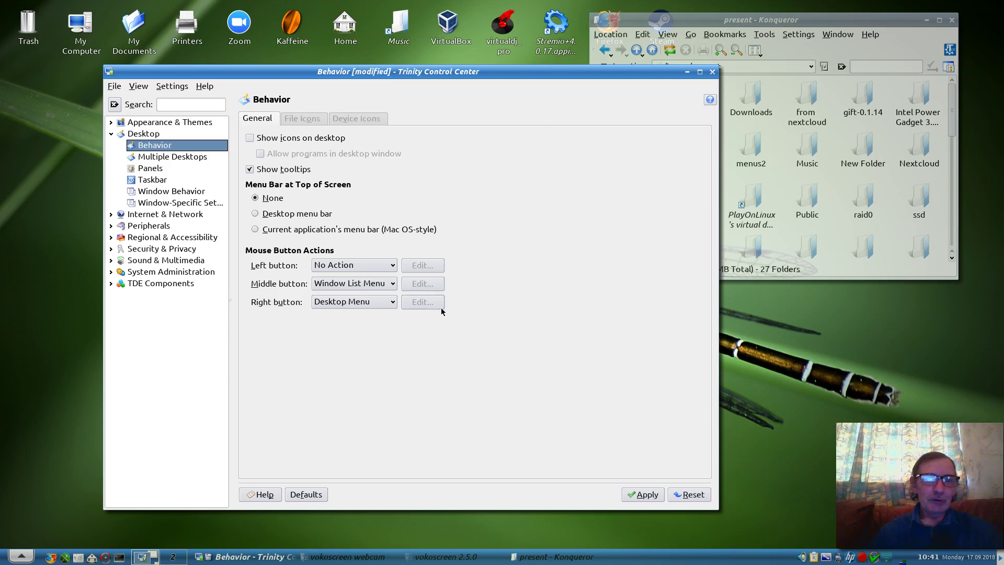
{"action": "left_click", "coordinate": [642, 494]}
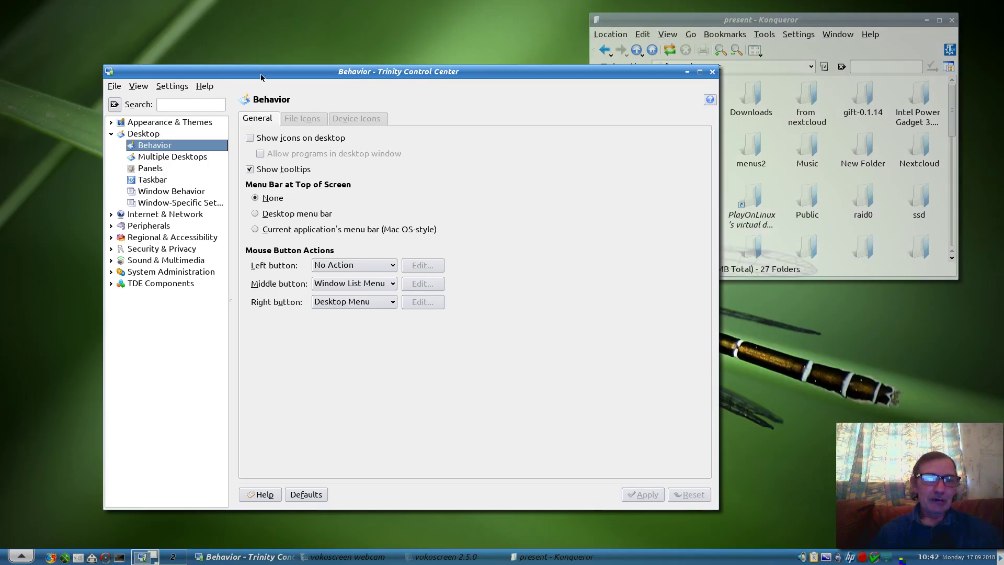
{"action": "left_click", "coordinate": [262, 138]}
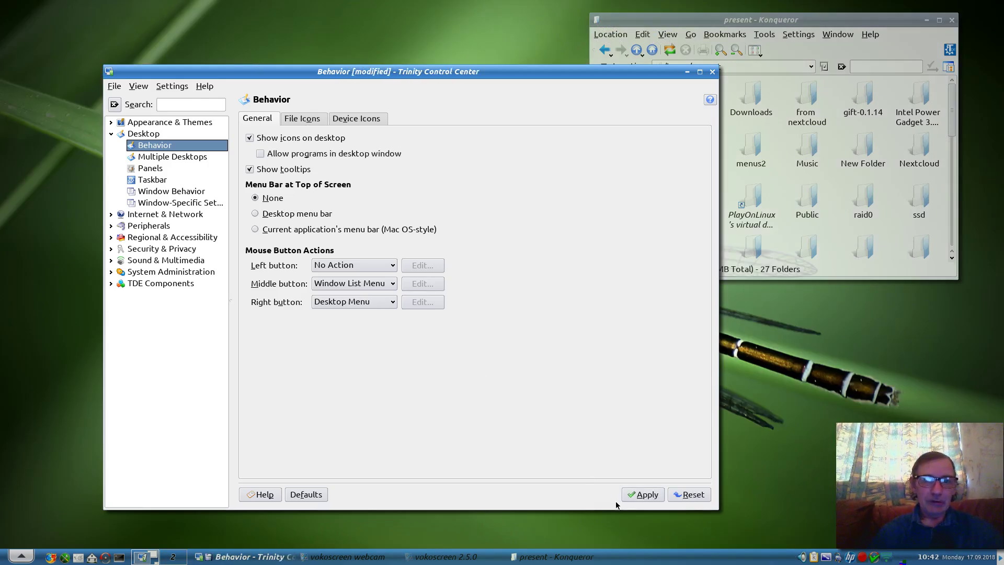
{"action": "left_click", "coordinate": [632, 494]}
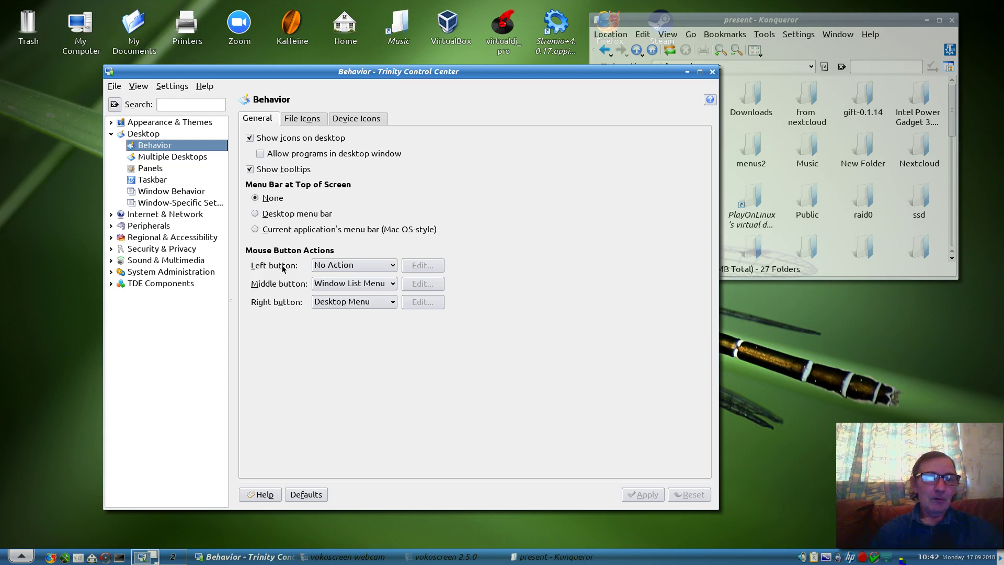
Look through the actions available for the left mouse button and view the current Desktop Menu on the desktop background.
{"action": "left_click", "coordinate": [373, 265]}
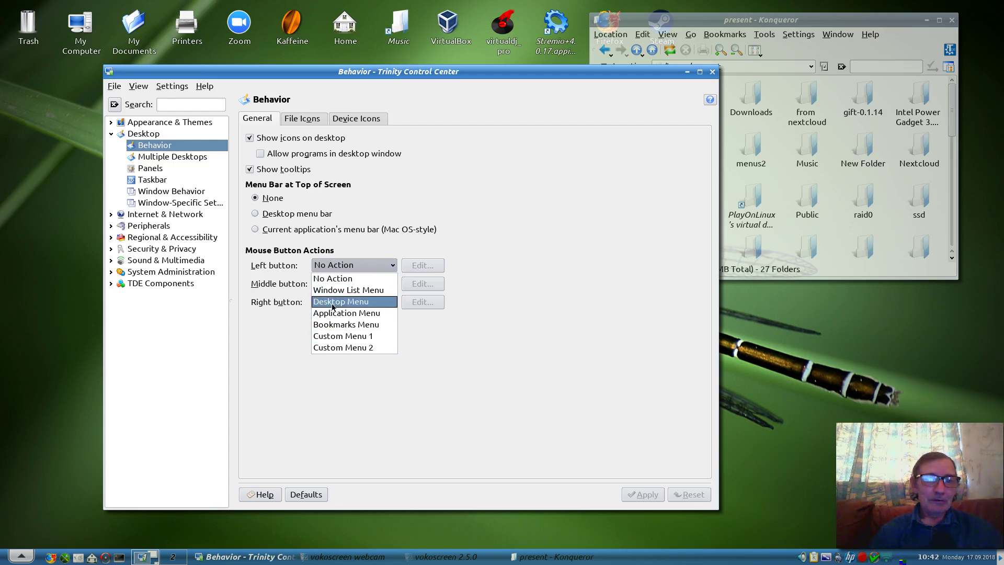
{"action": "left_click", "coordinate": [271, 359]}
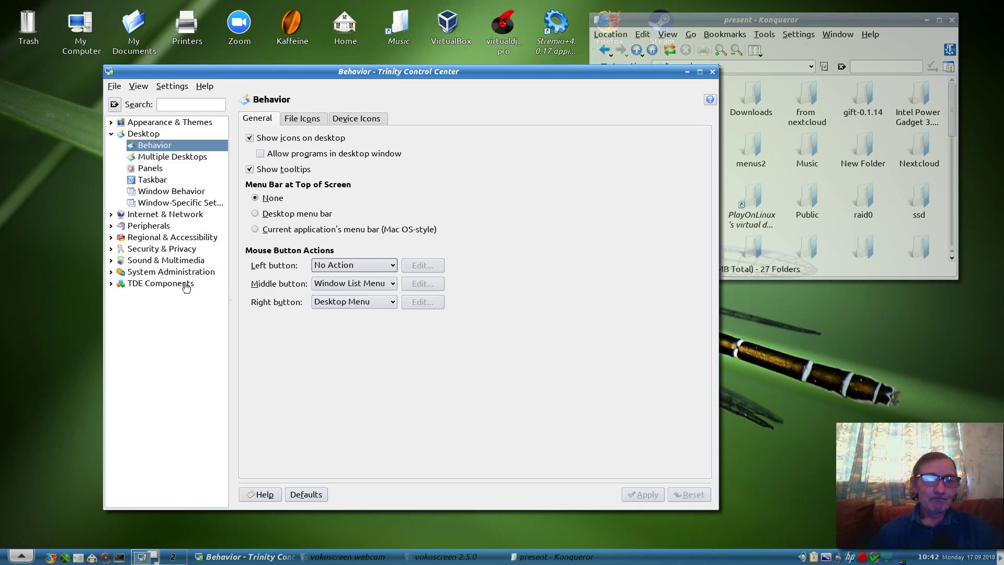
{"action": "right_click", "coordinate": [47, 231]}
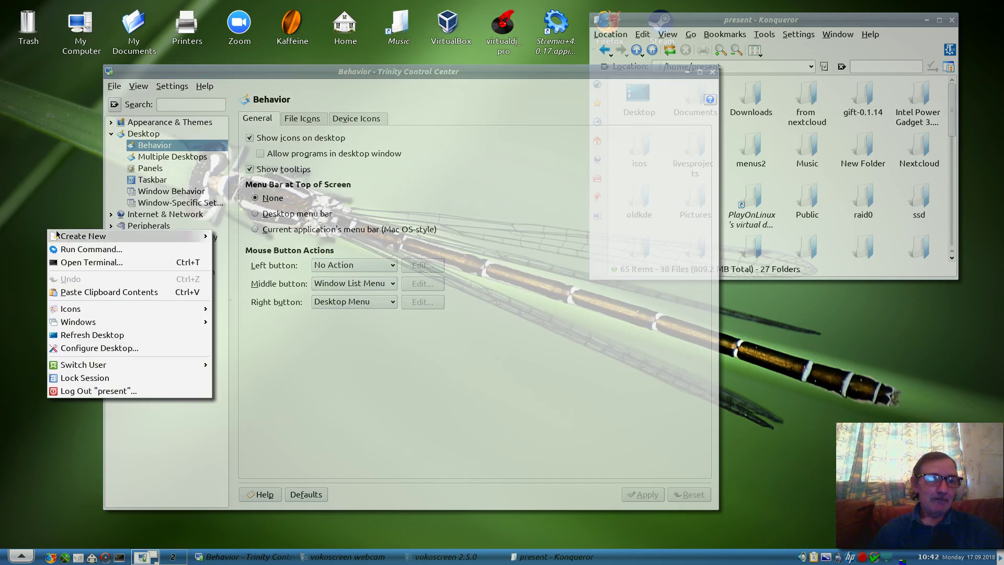
{"action": "left_click", "coordinate": [381, 353]}
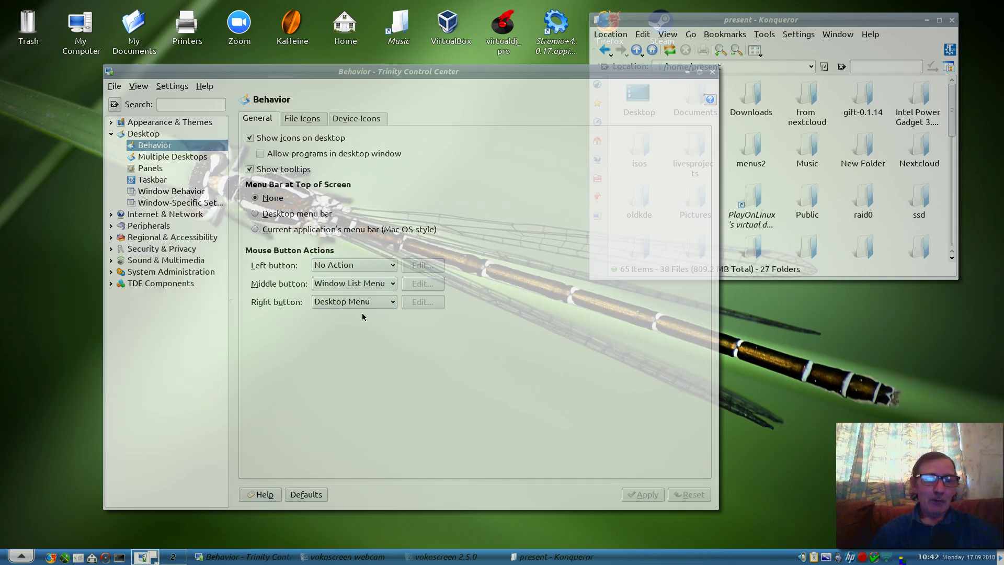
Assign Application Menu to the right mouse button, apply it, and try the menu out on the desktop.
{"action": "left_click", "coordinate": [360, 303]}
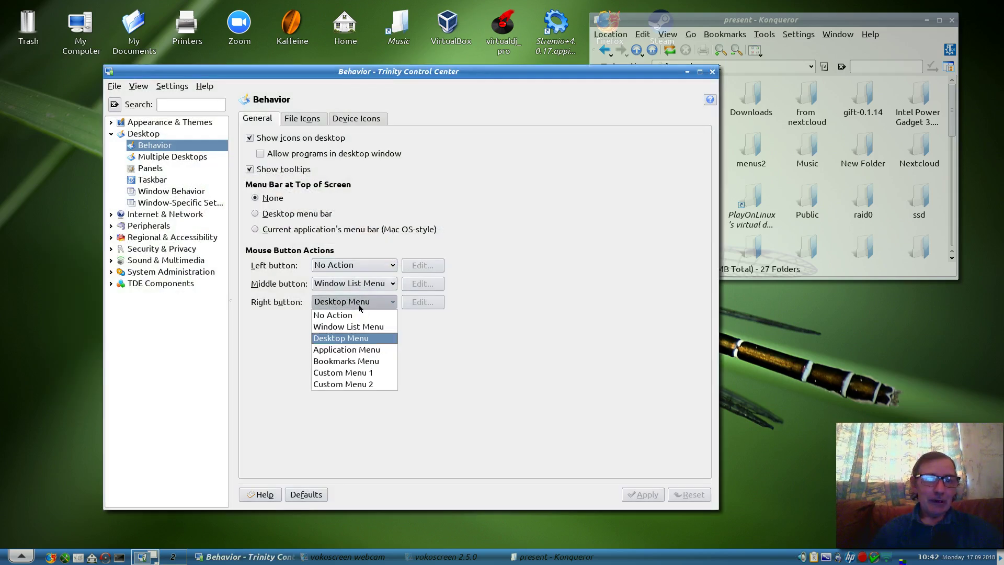
{"action": "left_click", "coordinate": [359, 349]}
{"action": "left_click", "coordinate": [643, 494]}
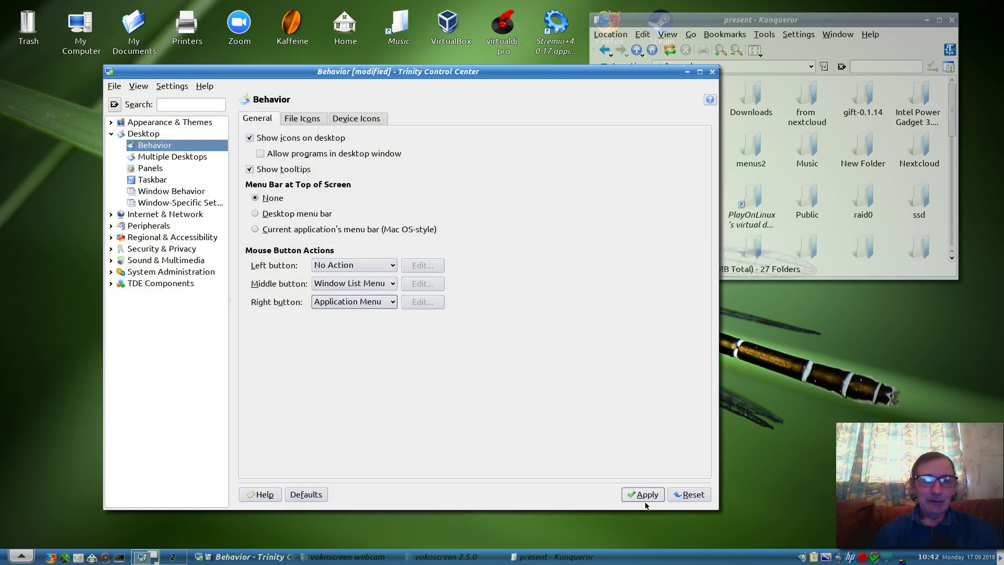
{"action": "right_click", "coordinate": [47, 119]}
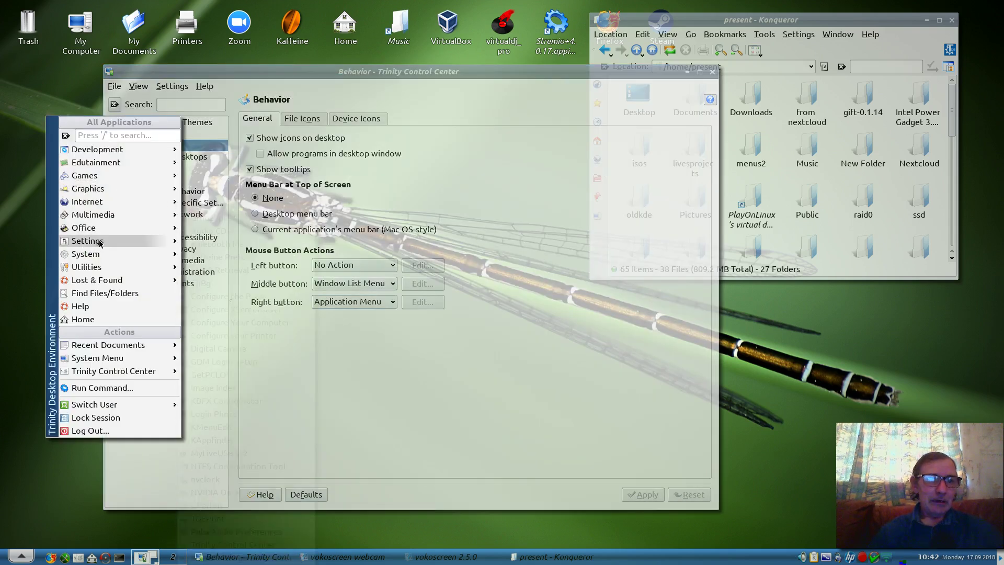
{"action": "mouse_move", "coordinate": [98, 239]}
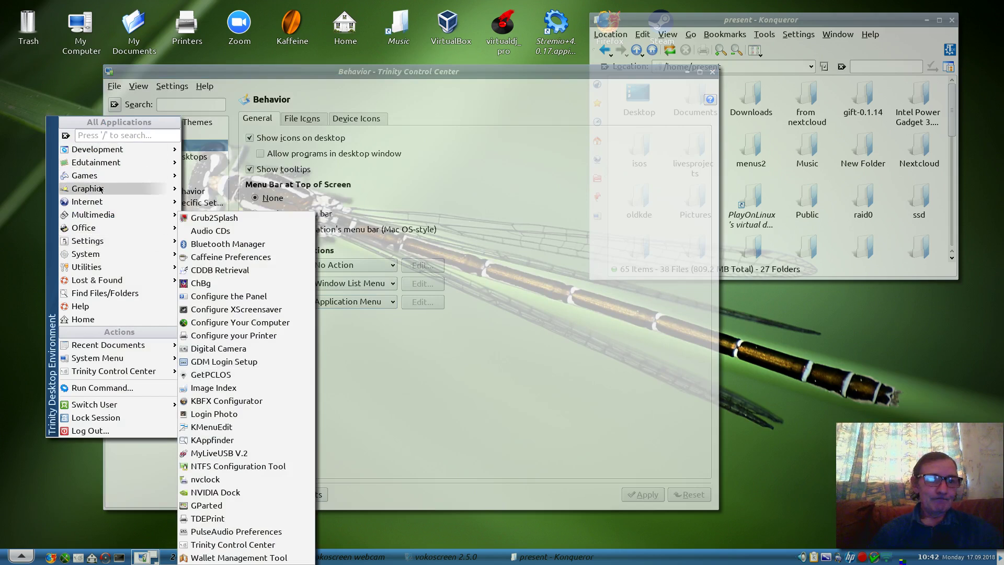
{"action": "left_click", "coordinate": [528, 381]}
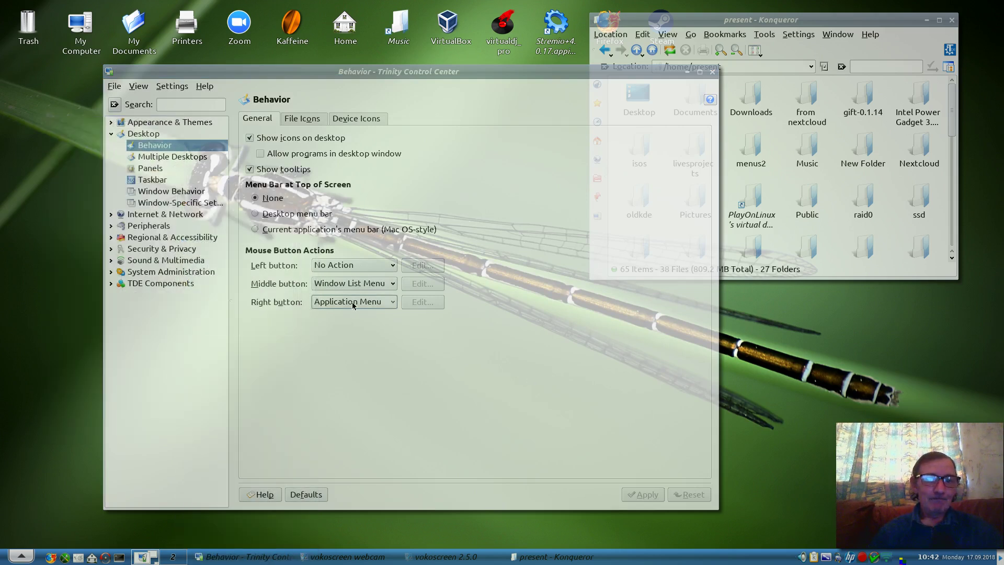
Set the right mouse button action back to Desktop Menu and apply it.
{"action": "left_click", "coordinate": [352, 303]}
{"action": "left_click", "coordinate": [353, 304]}
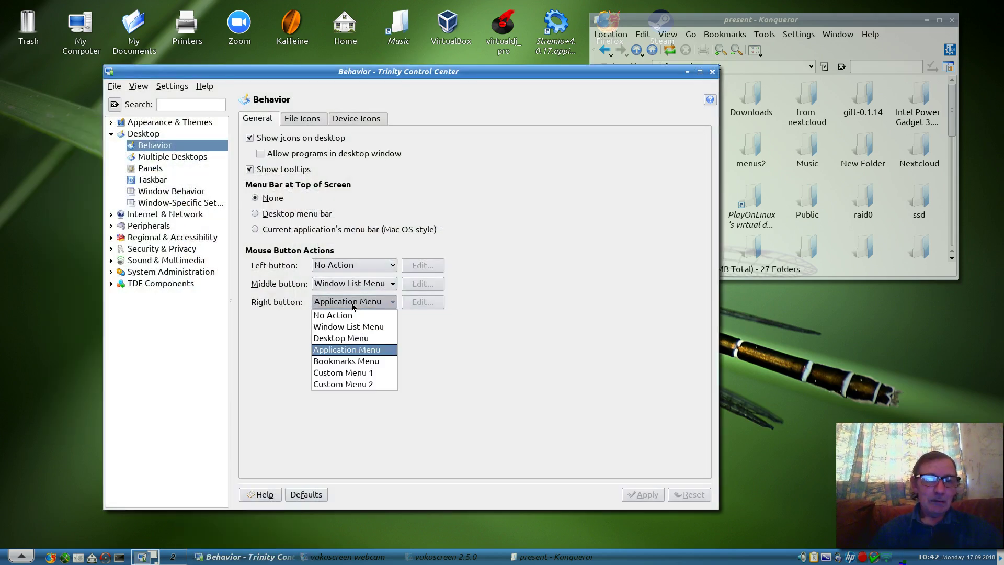
{"action": "left_click", "coordinate": [354, 338]}
{"action": "left_click", "coordinate": [638, 497]}
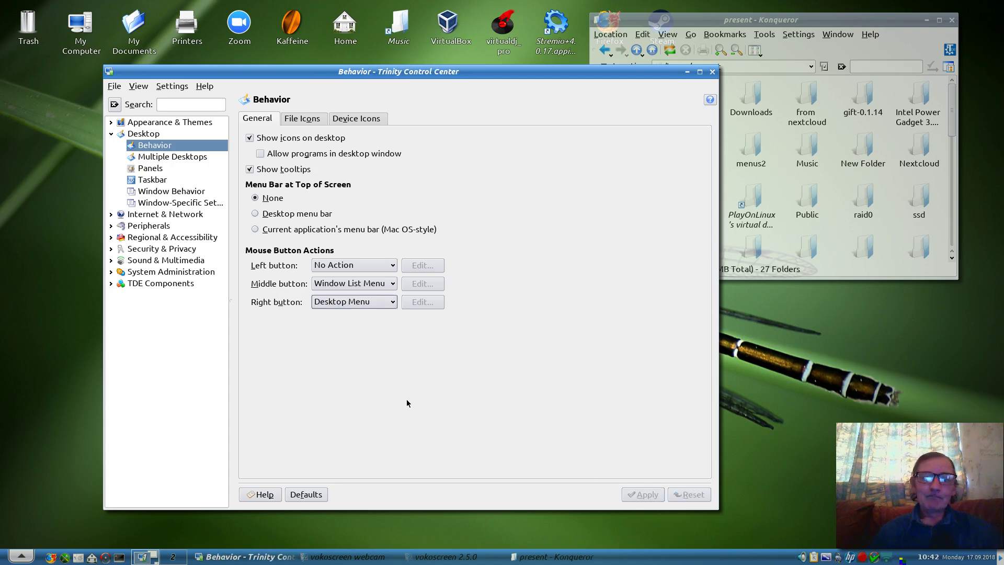
Examine the Behavior module's file icon preview options and the full list of device types to display on the desktop.
{"action": "left_click", "coordinate": [307, 122]}
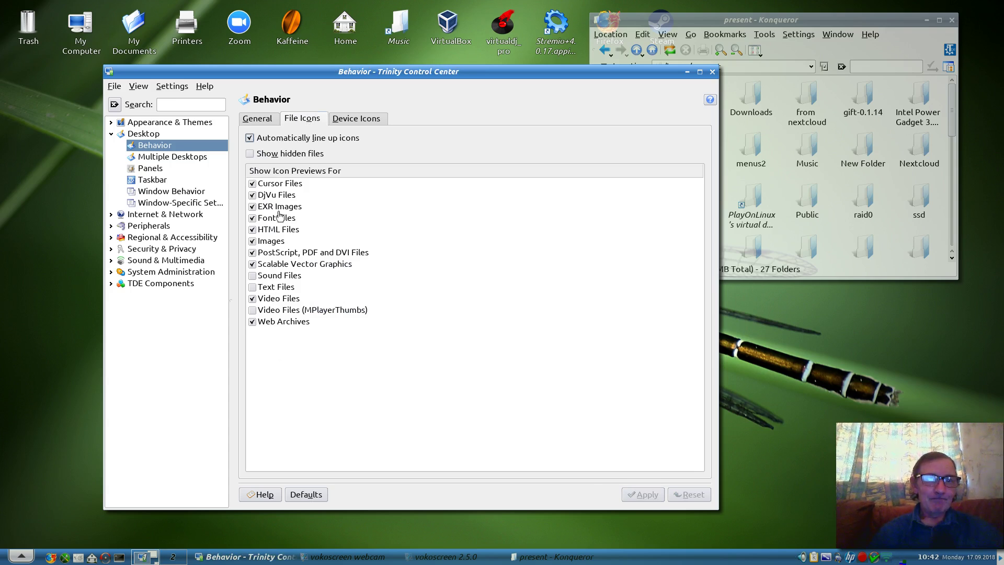
{"action": "left_click", "coordinate": [371, 119]}
{"action": "scroll", "coordinate": [410, 321], "scroll_direction": "down", "scroll_amount": 2}
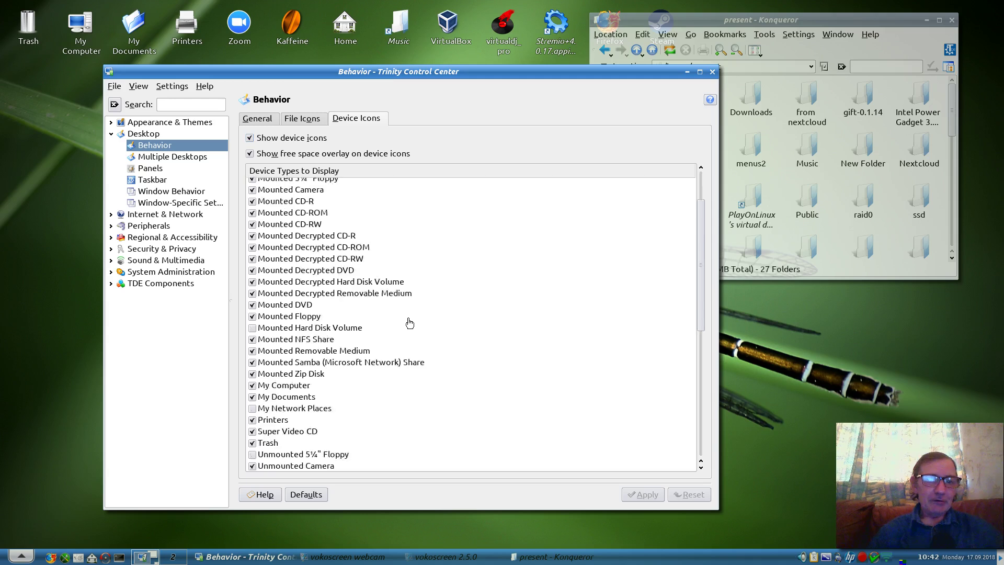
{"action": "scroll", "coordinate": [410, 323], "scroll_direction": "down", "scroll_amount": 7}
{"action": "scroll", "coordinate": [409, 323], "scroll_direction": "down", "scroll_amount": 1}
{"action": "scroll", "coordinate": [409, 323], "scroll_direction": "up", "scroll_amount": 10}
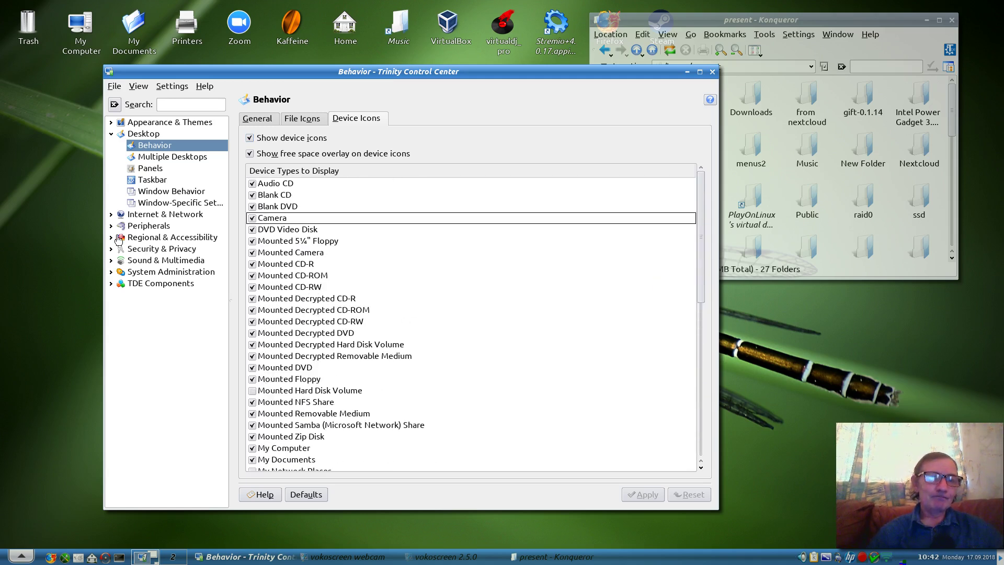
In the Multiple Desktops settings, set the number of desktops to 8 and apply it.
{"action": "left_click", "coordinate": [170, 159]}
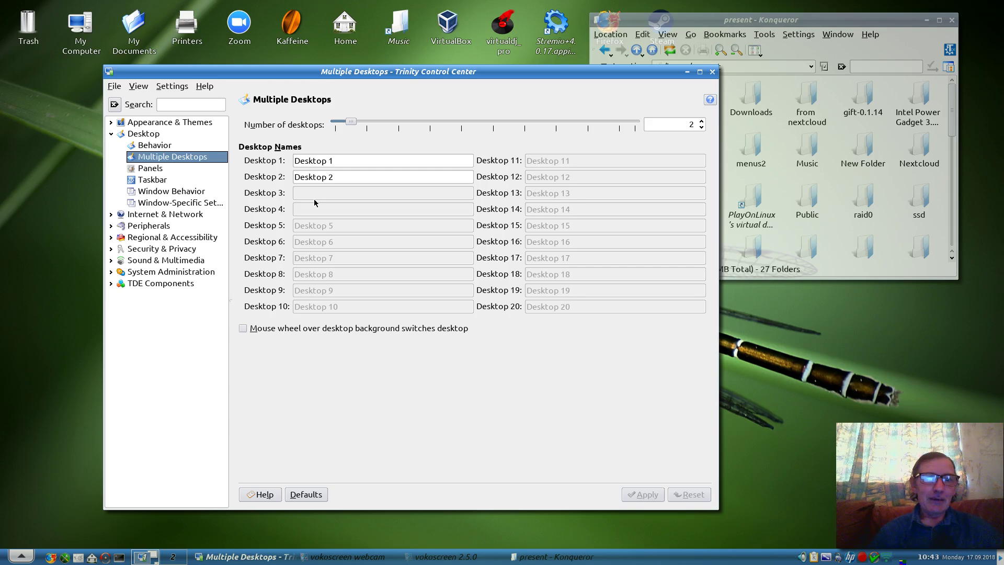
{"action": "left_click_drag", "start_coordinate": [349, 123], "coordinate": [441, 128]}
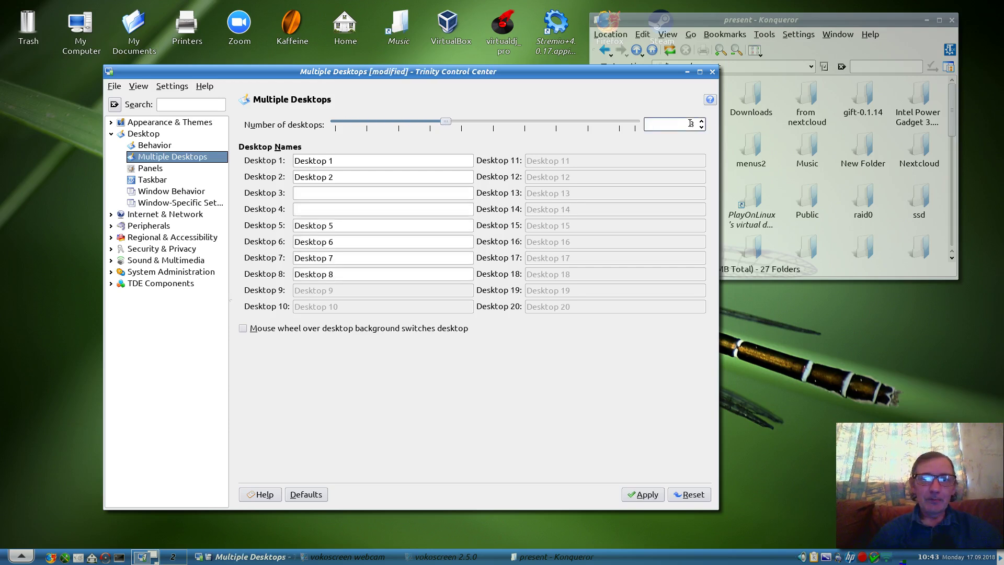
{"action": "left_click", "coordinate": [642, 494]}
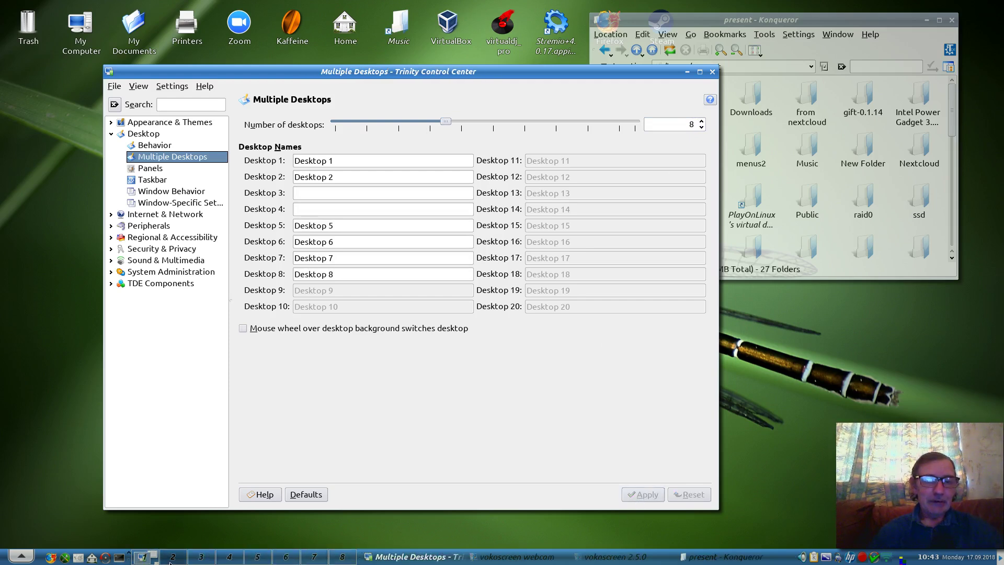
Set the number of virtual desktops to 2 and apply the change.
{"action": "left_click_drag", "start_coordinate": [451, 122], "coordinate": [360, 124]}
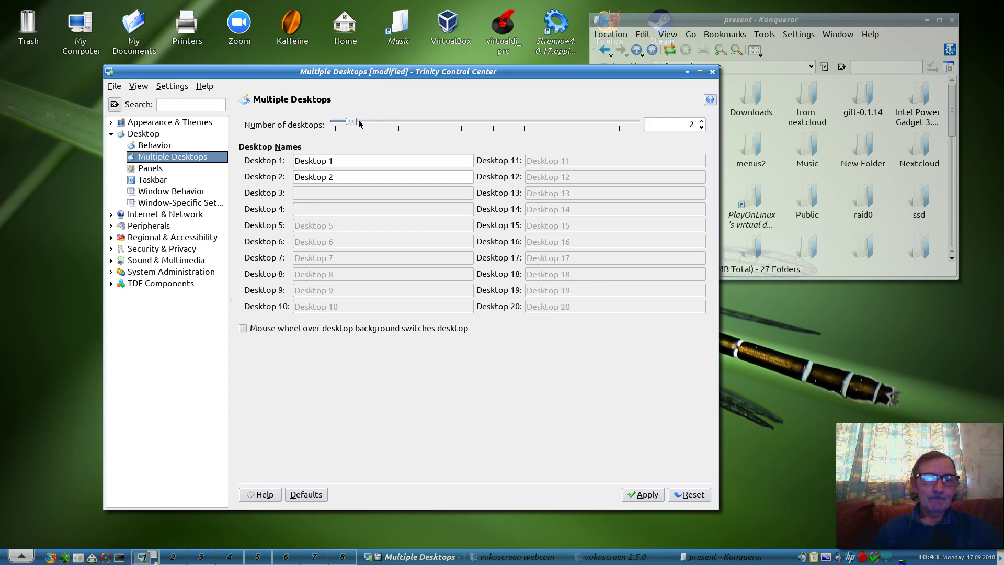
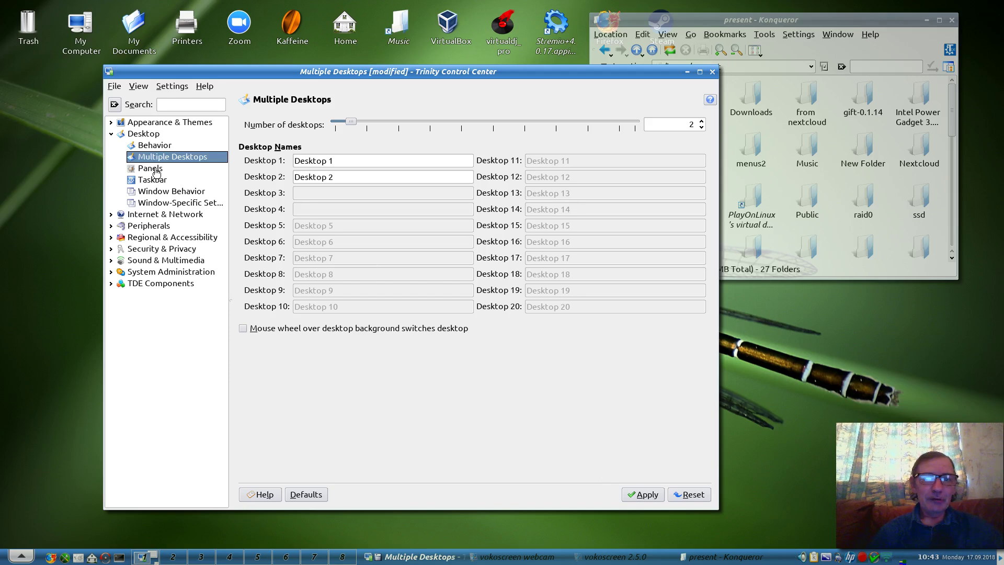
{"action": "left_click", "coordinate": [156, 169]}
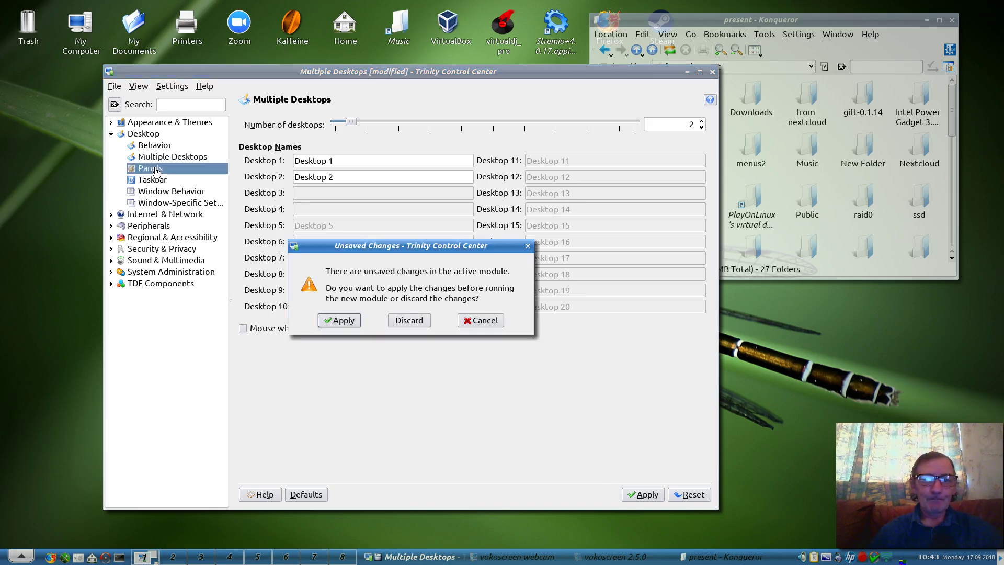
{"action": "left_click", "coordinate": [493, 322]}
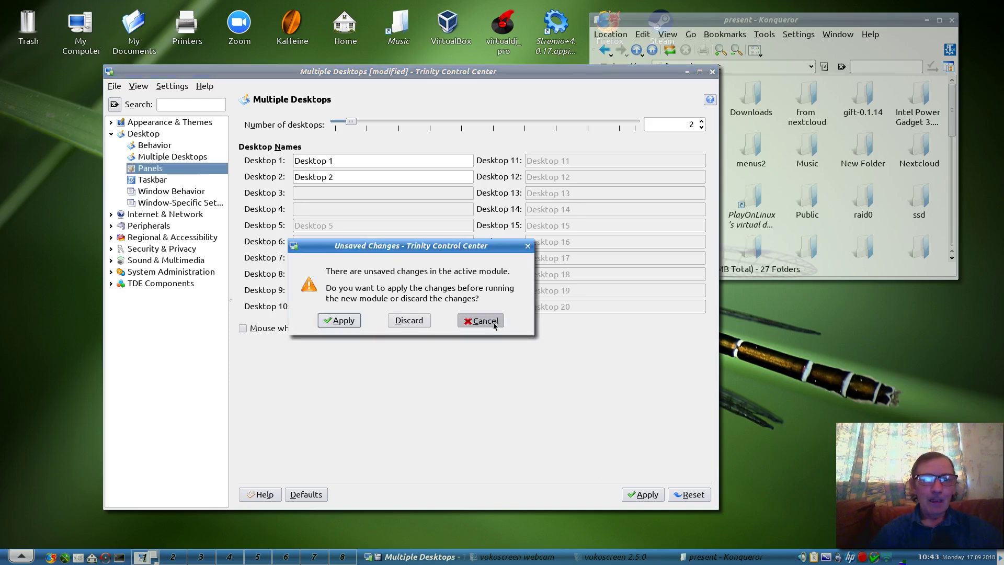
{"action": "left_click", "coordinate": [630, 494]}
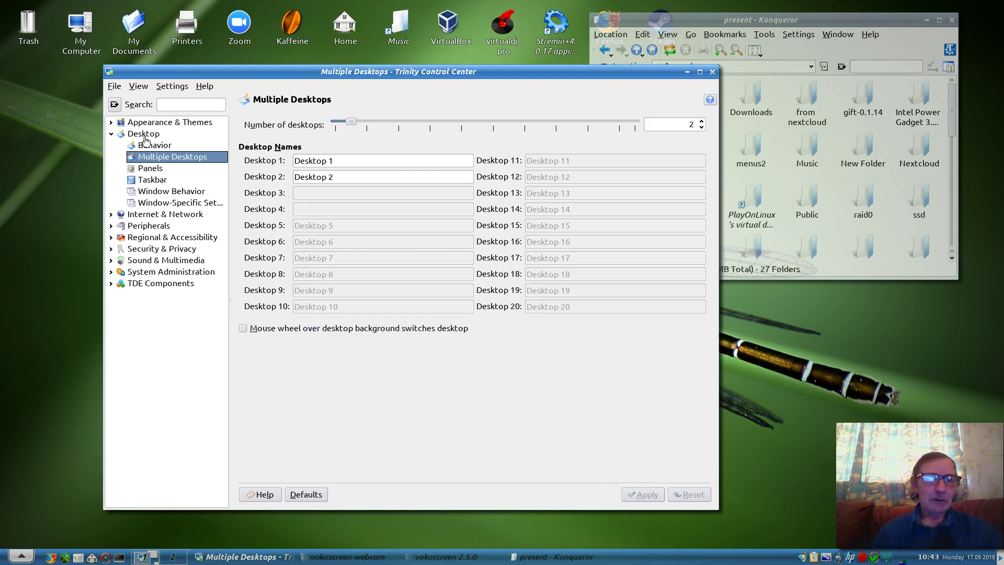
Apply a panel length of 63% in the Panels settings, and return the length to 100%.
{"action": "left_click", "coordinate": [152, 169]}
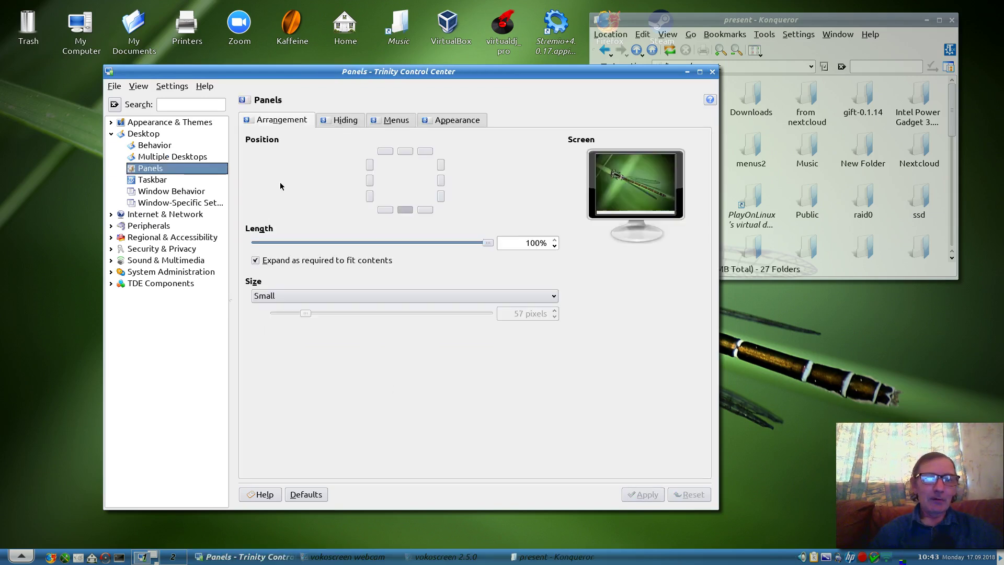
{"action": "left_click", "coordinate": [320, 552]}
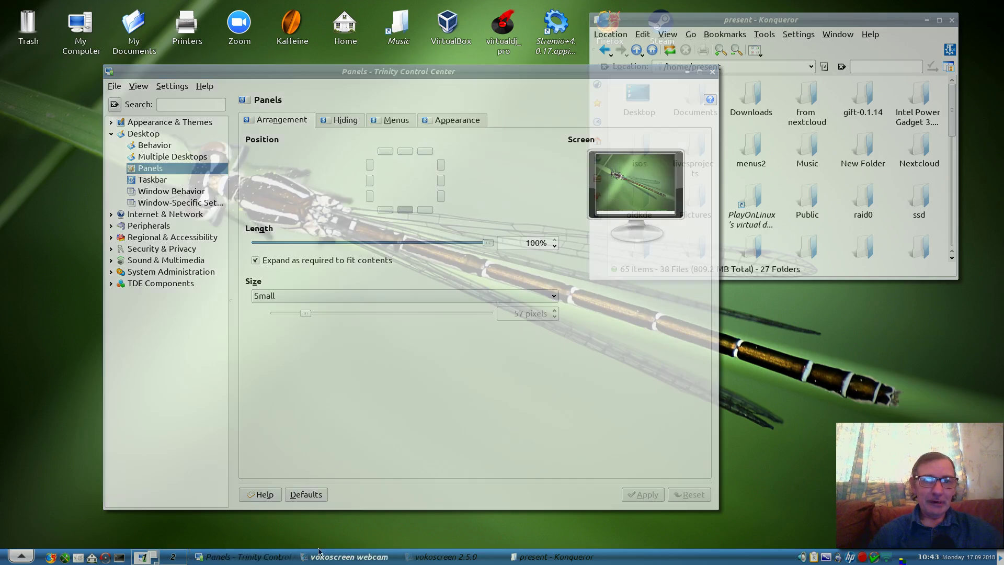
{"action": "left_click", "coordinate": [389, 360]}
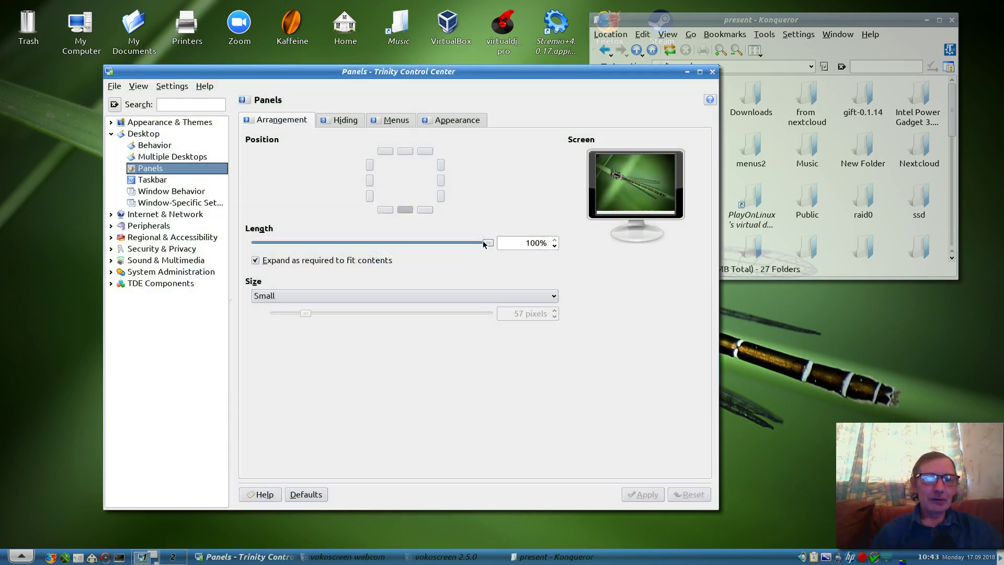
{"action": "left_click_drag", "start_coordinate": [483, 243], "coordinate": [417, 242]}
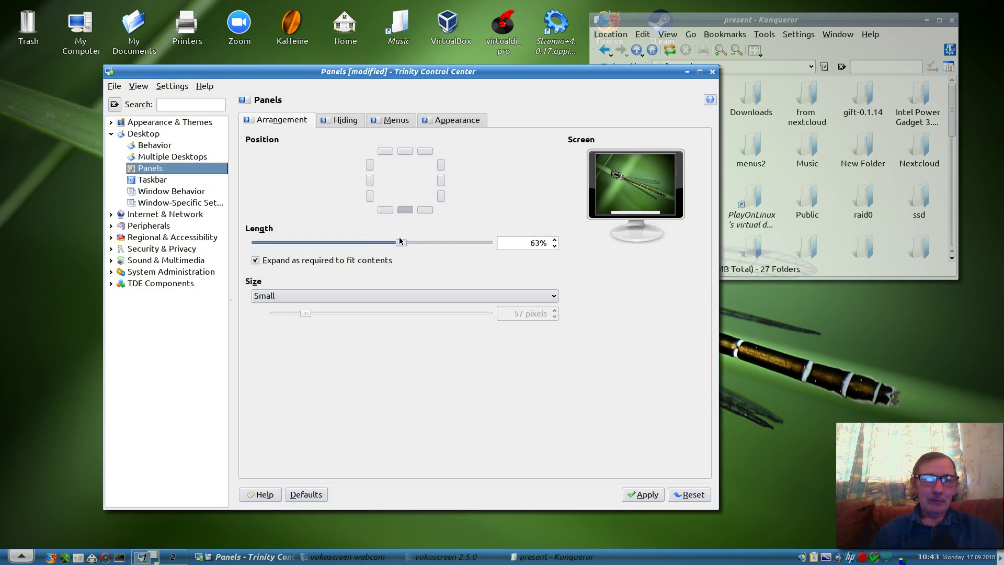
{"action": "left_click", "coordinate": [643, 494]}
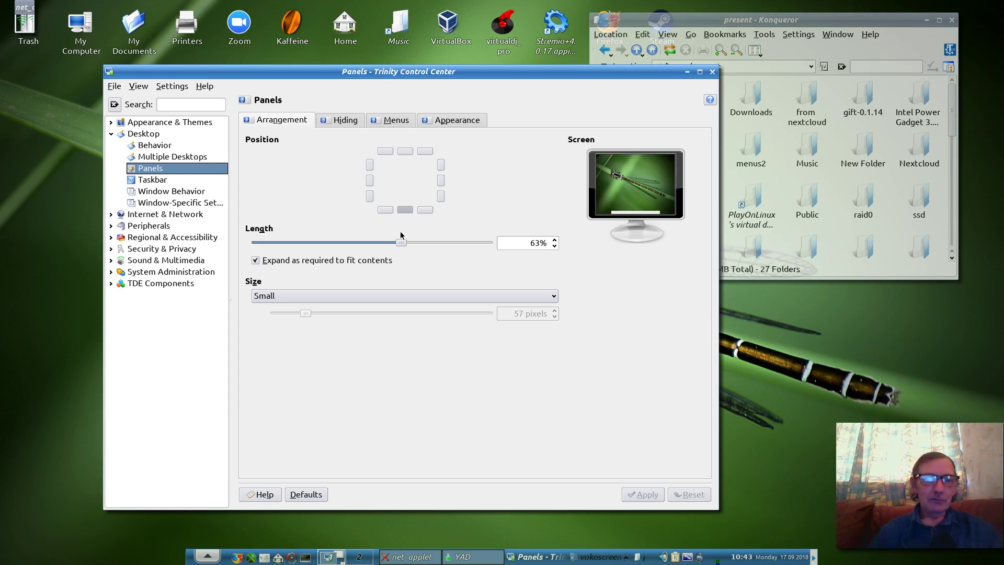
{"action": "left_click_drag", "start_coordinate": [400, 243], "coordinate": [494, 249]}
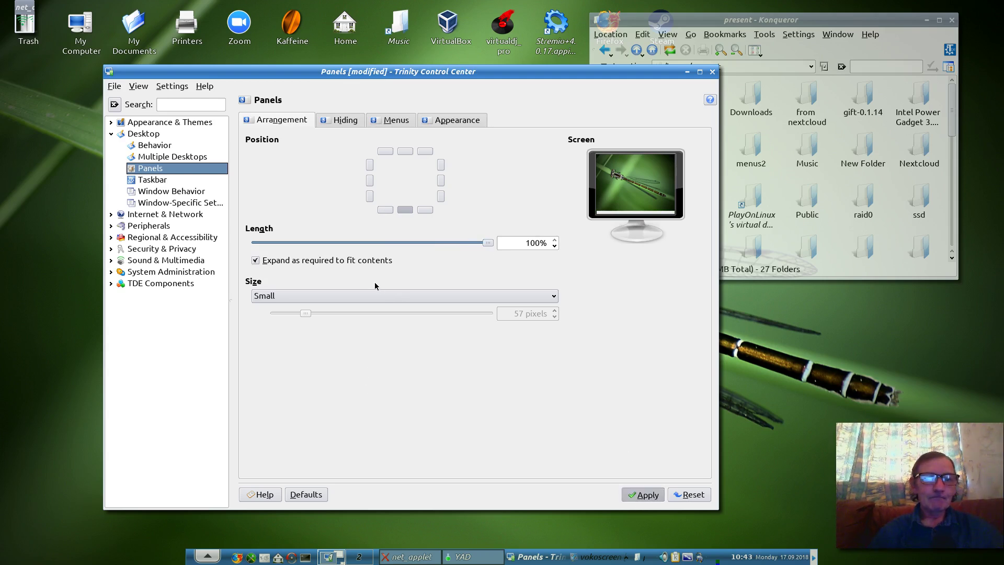
Set the panel size to Tiny and apply it.
{"action": "left_click", "coordinate": [348, 297]}
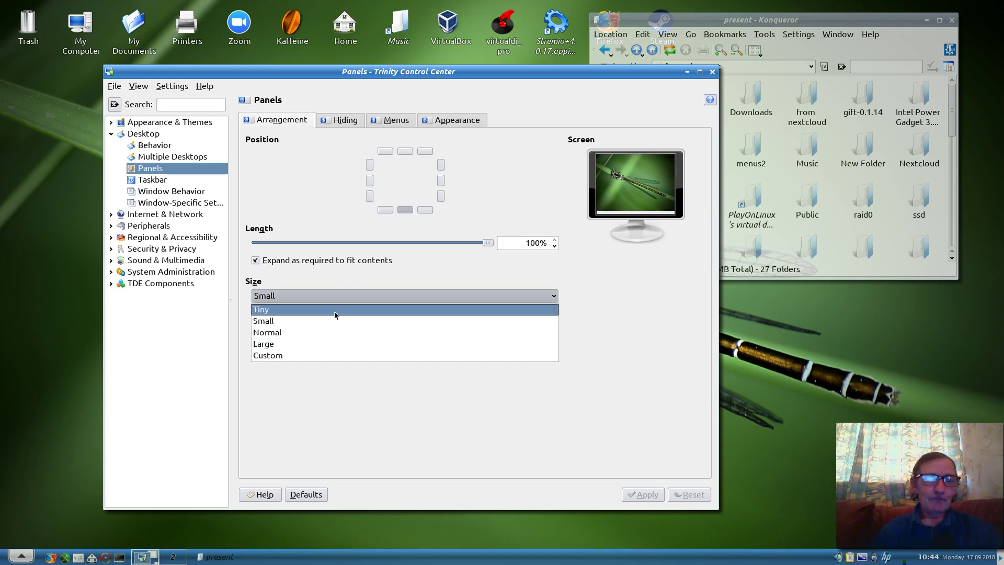
{"action": "left_click", "coordinate": [334, 312]}
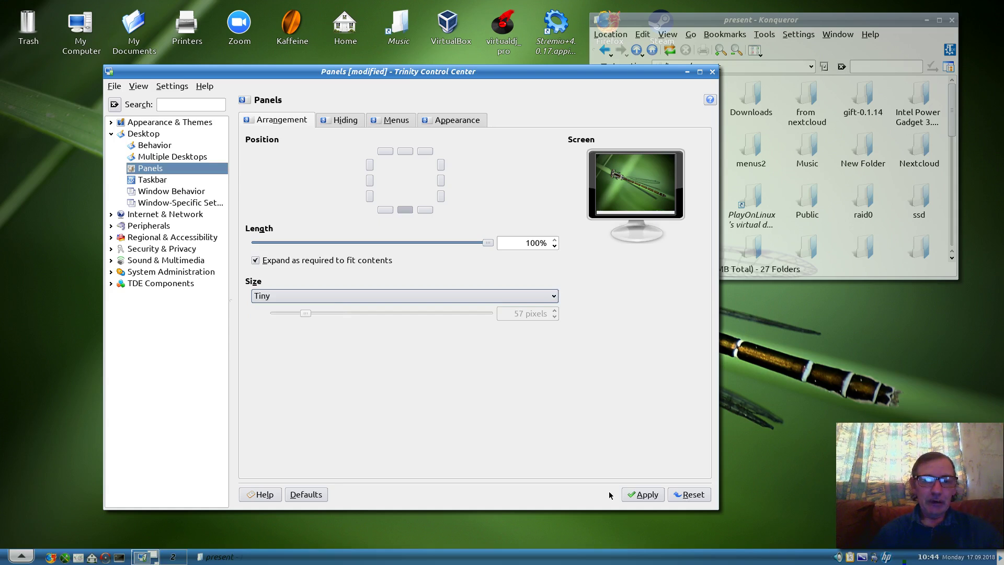
{"action": "left_click", "coordinate": [642, 496]}
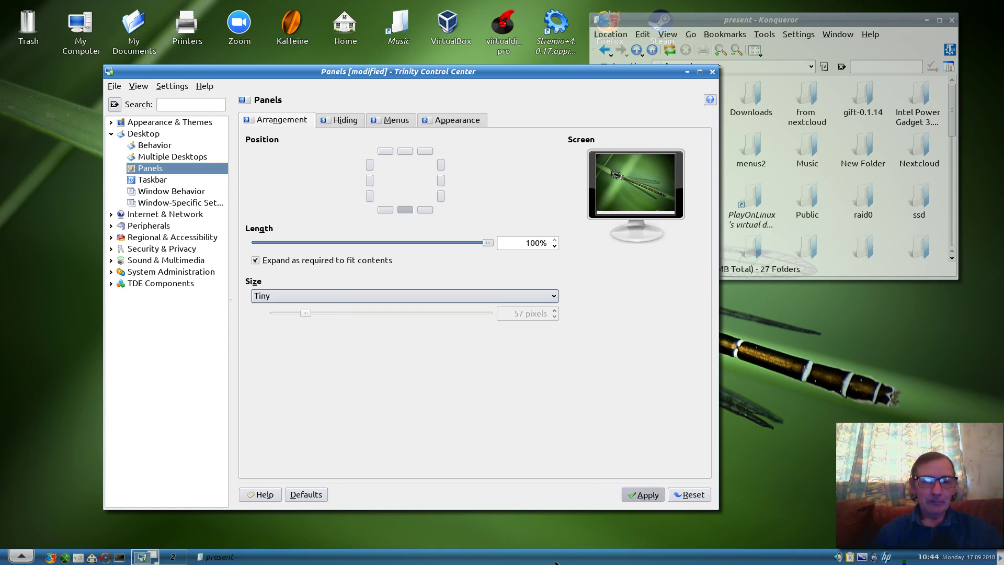
Set the panel size to Custom at 192 pixels and apply it.
{"action": "left_click", "coordinate": [426, 296]}
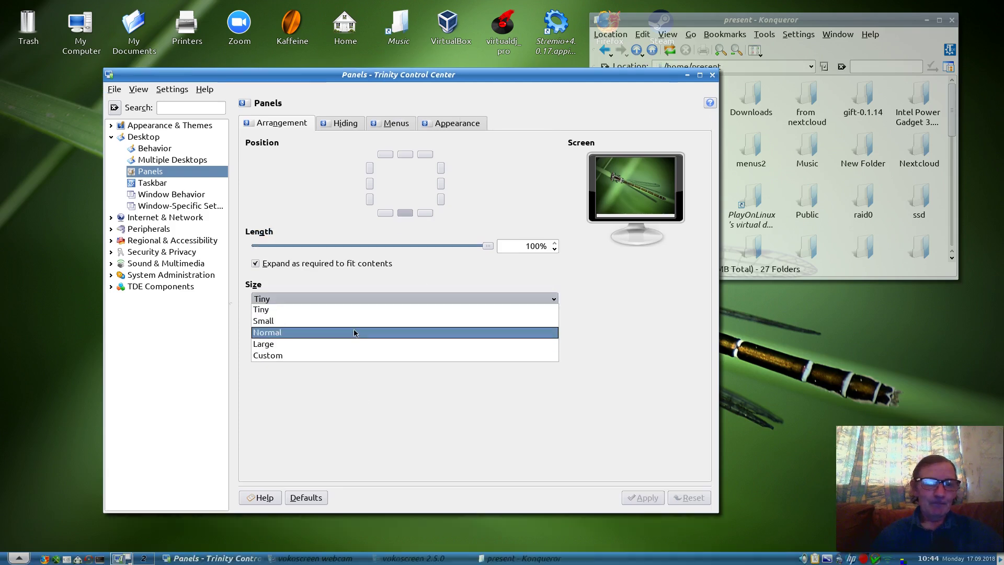
{"action": "left_click", "coordinate": [344, 356]}
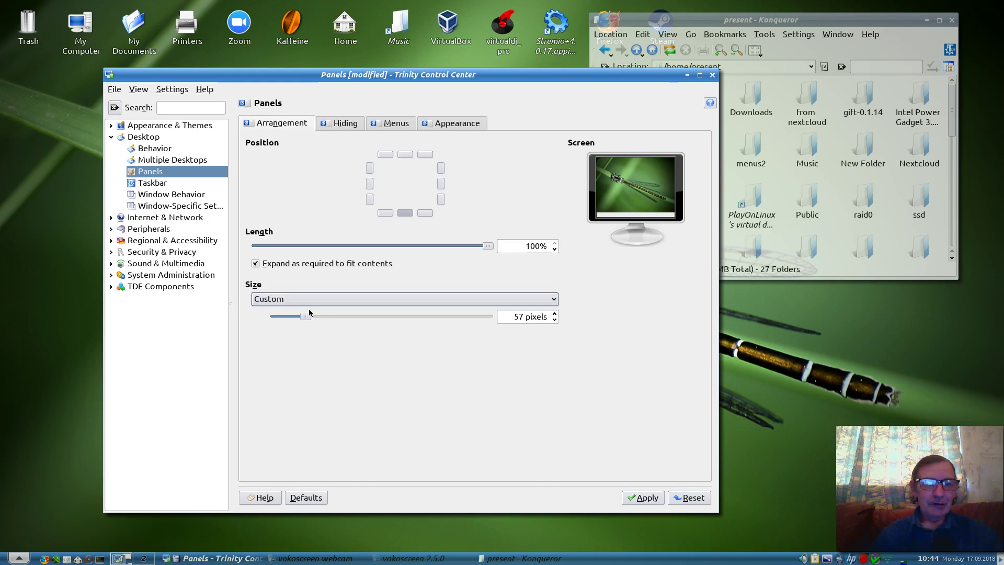
{"action": "left_click_drag", "start_coordinate": [305, 317], "coordinate": [427, 322]}
{"action": "left_click", "coordinate": [641, 497]}
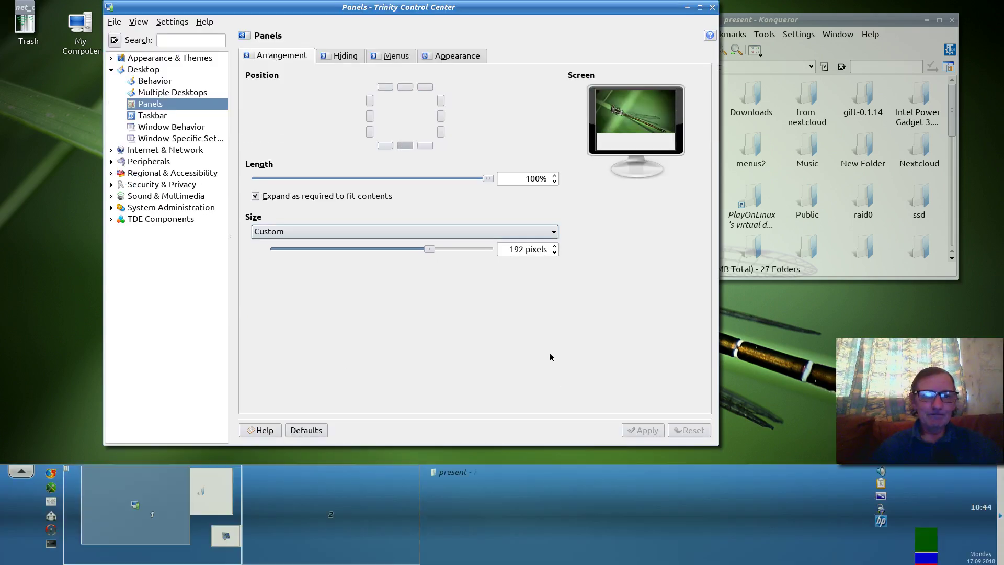
Set the panel size back to Small and apply it.
{"action": "left_click", "coordinate": [381, 230]}
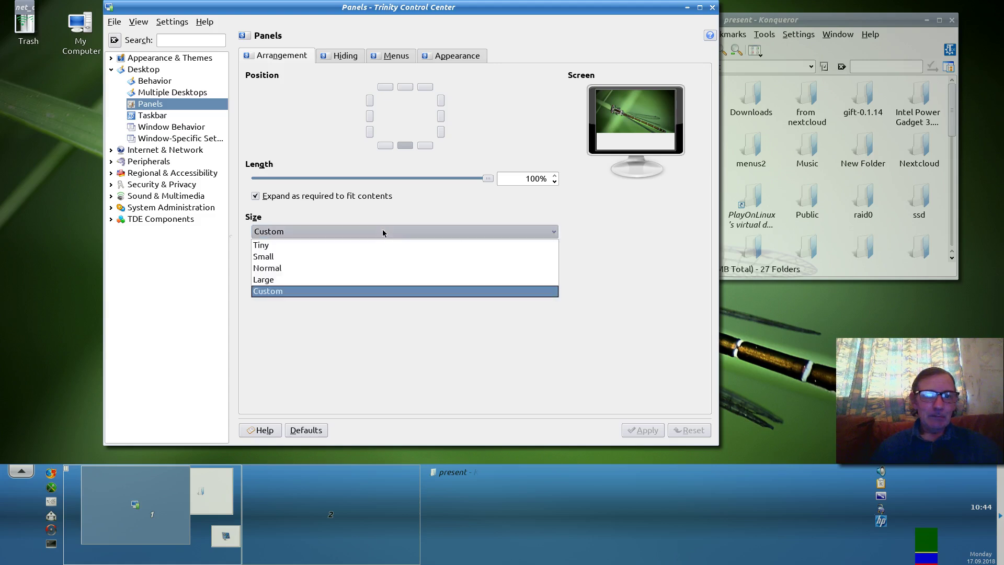
{"action": "left_click", "coordinate": [311, 257]}
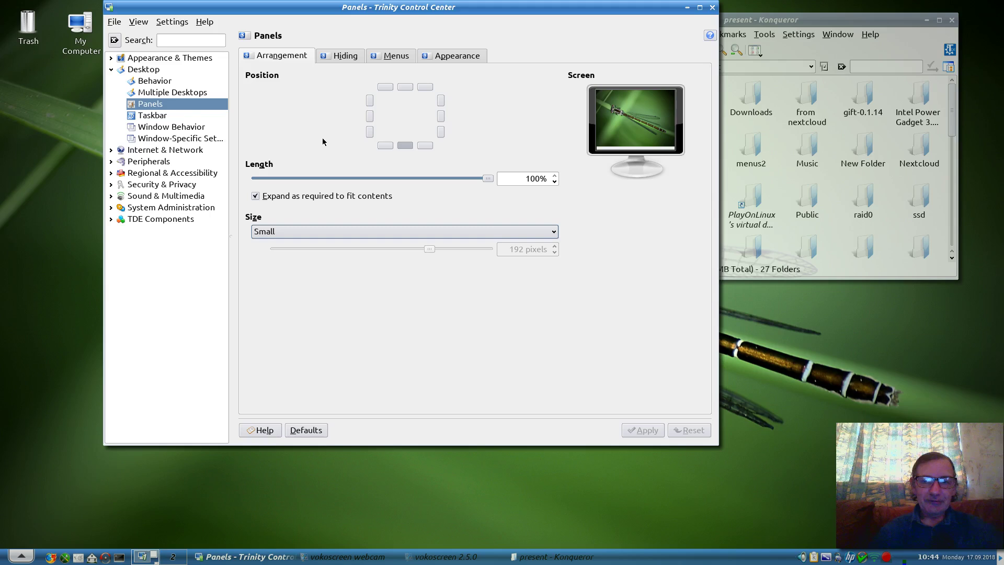
Try hiding the panel from its end, and enable the left panel-hiding button in the hiding settings.
{"action": "left_click", "coordinate": [332, 59]}
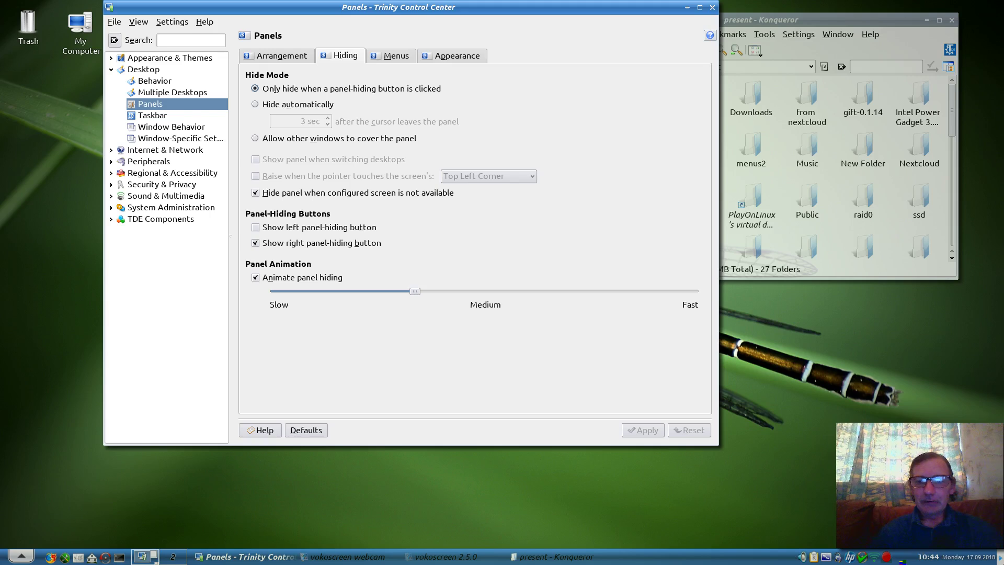
{"action": "left_click", "coordinate": [999, 558]}
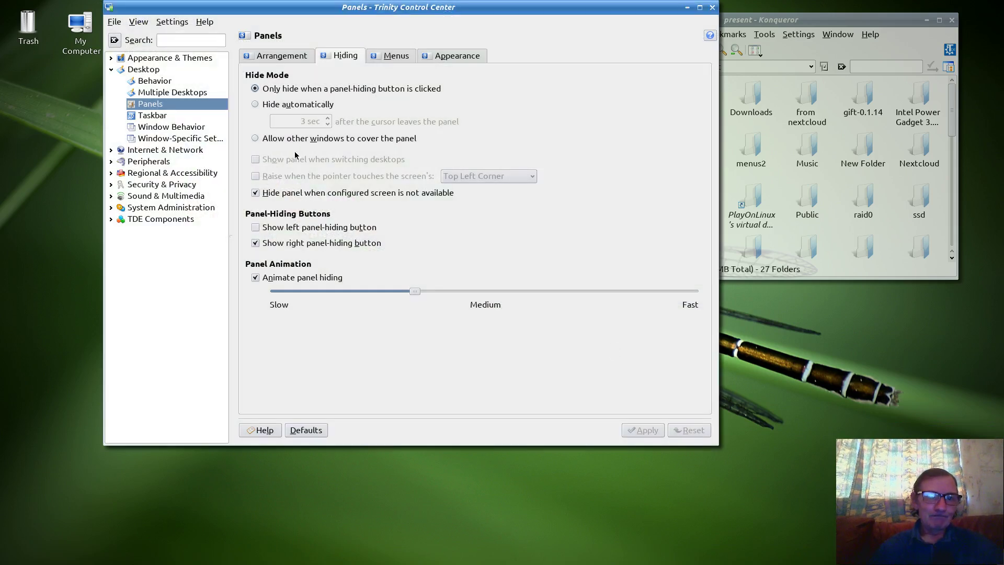
{"action": "left_click", "coordinate": [255, 228]}
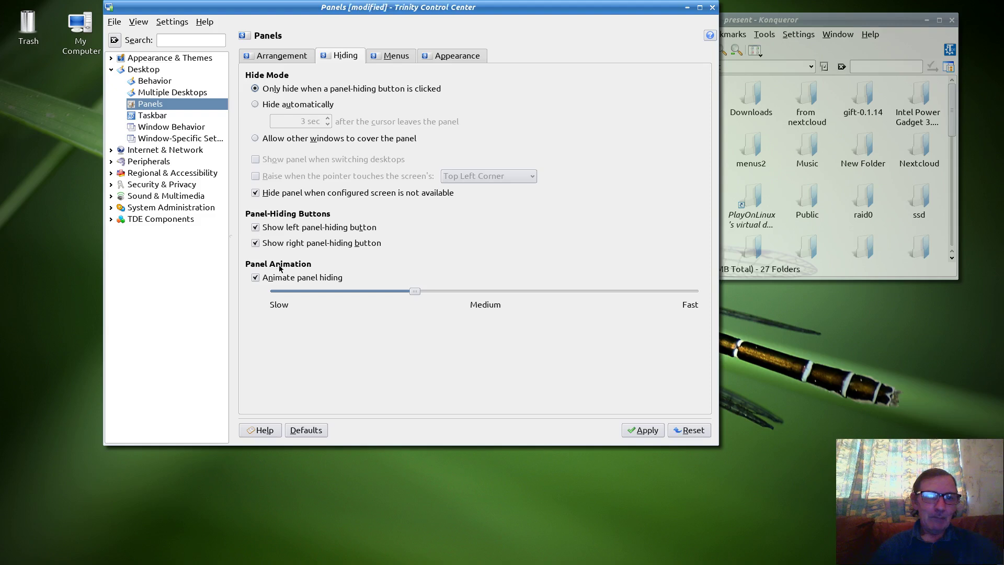
{"action": "left_click", "coordinate": [640, 429]}
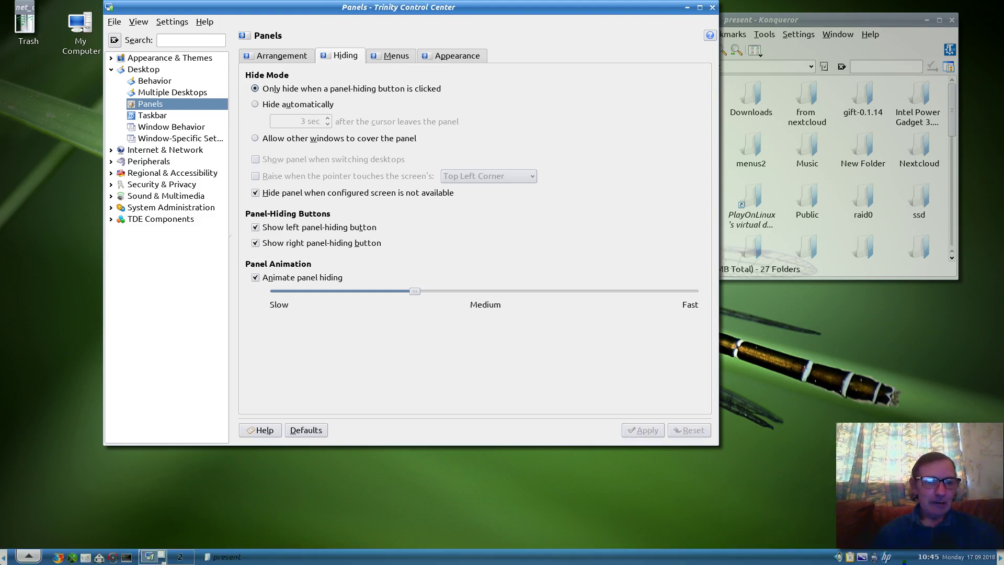
{"action": "left_click", "coordinate": [3, 559]}
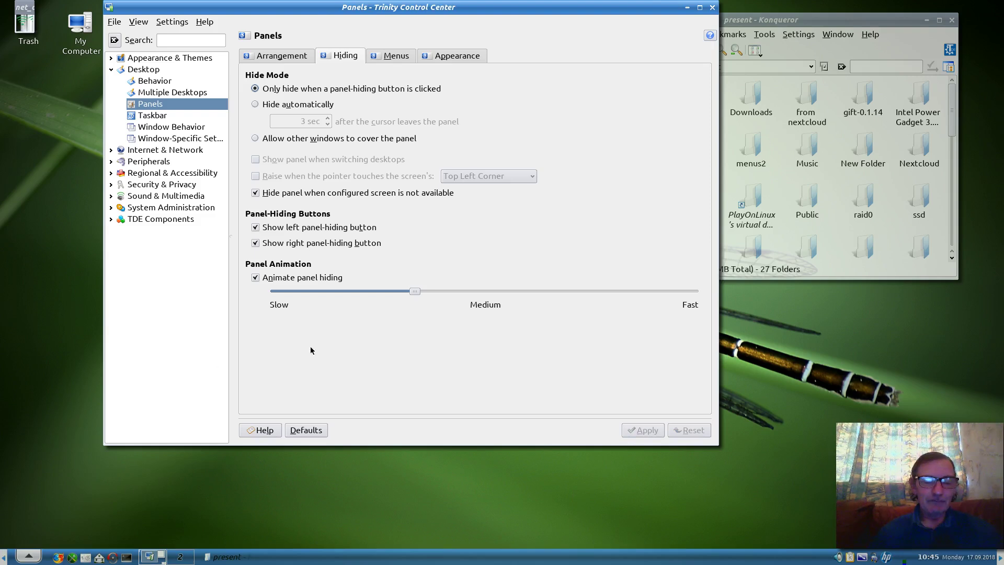
In the Taskbar settings, choose Icons and Text for the display and apply the For Transparency appearance.
{"action": "left_click", "coordinate": [157, 115]}
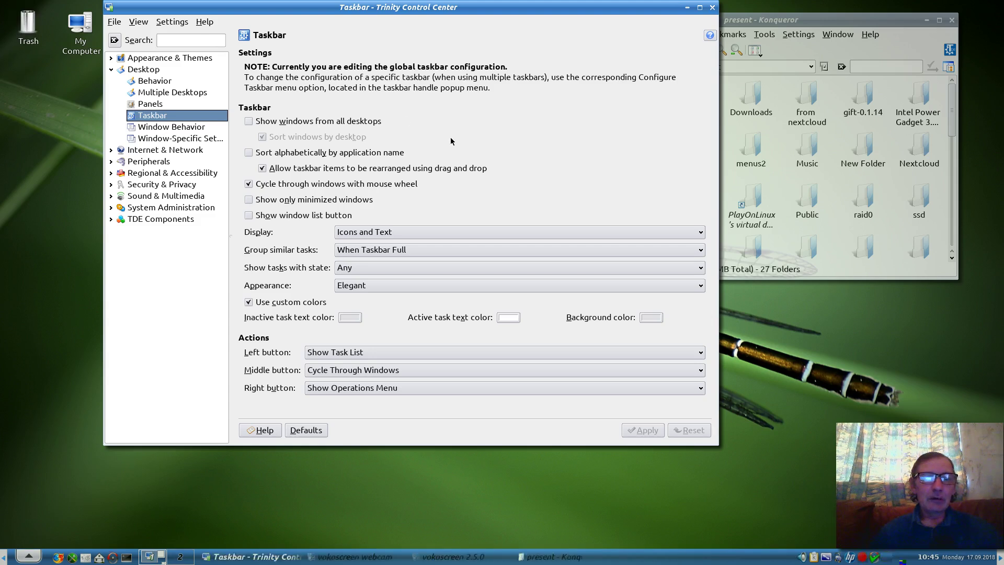
{"action": "left_click", "coordinate": [2, 556]}
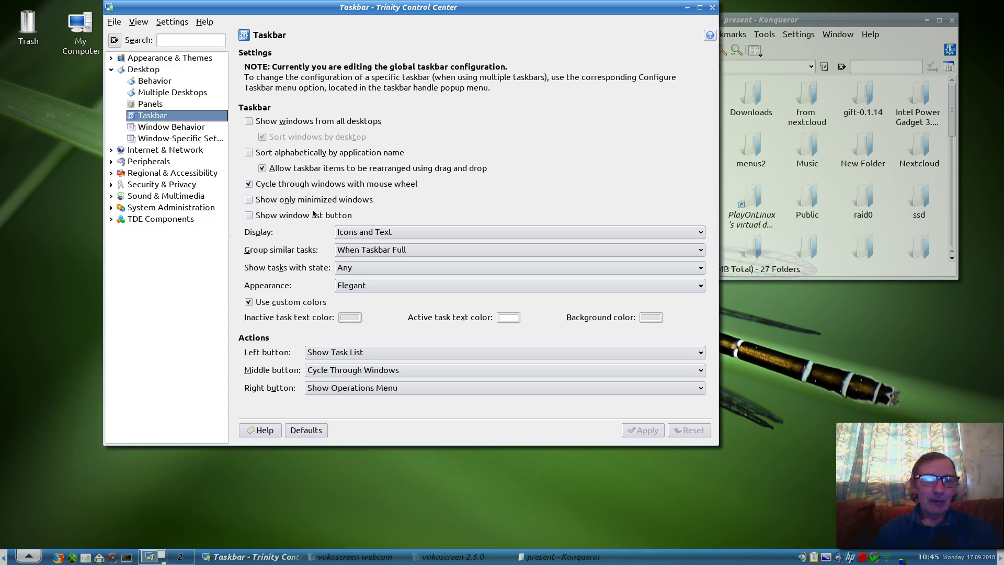
{"action": "left_click", "coordinate": [388, 232]}
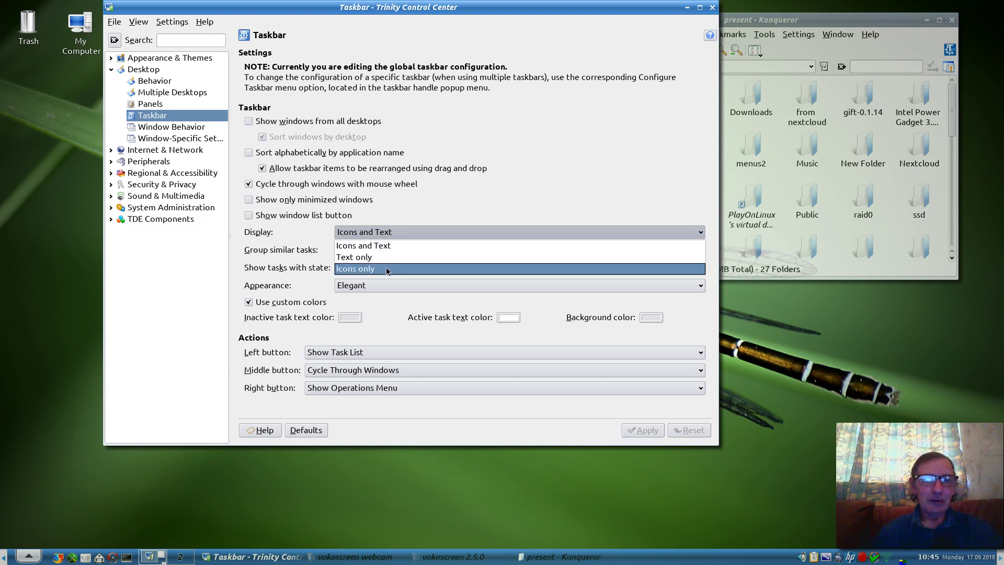
{"action": "left_click", "coordinate": [378, 244]}
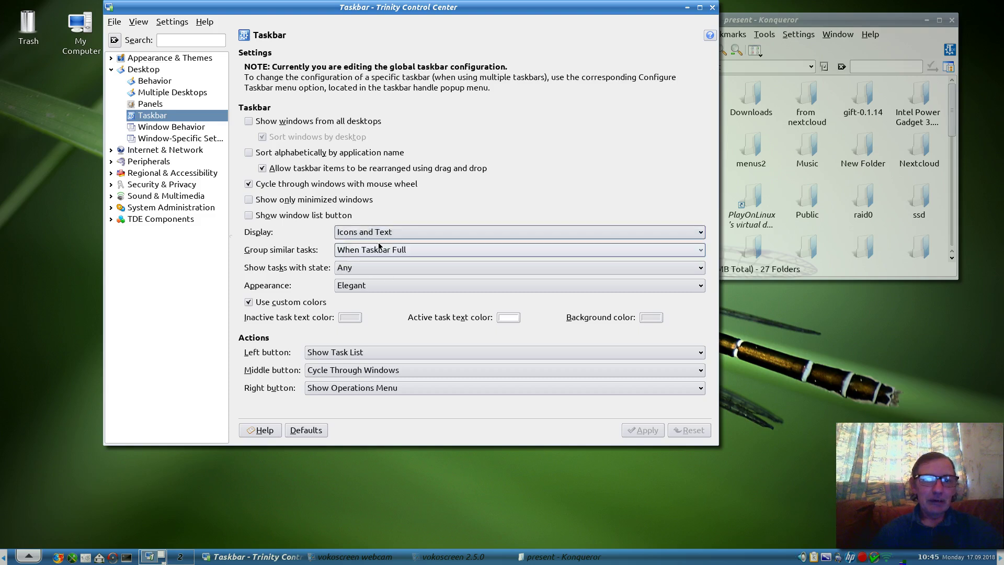
{"action": "left_click", "coordinate": [380, 290]}
{"action": "left_click", "coordinate": [380, 322]}
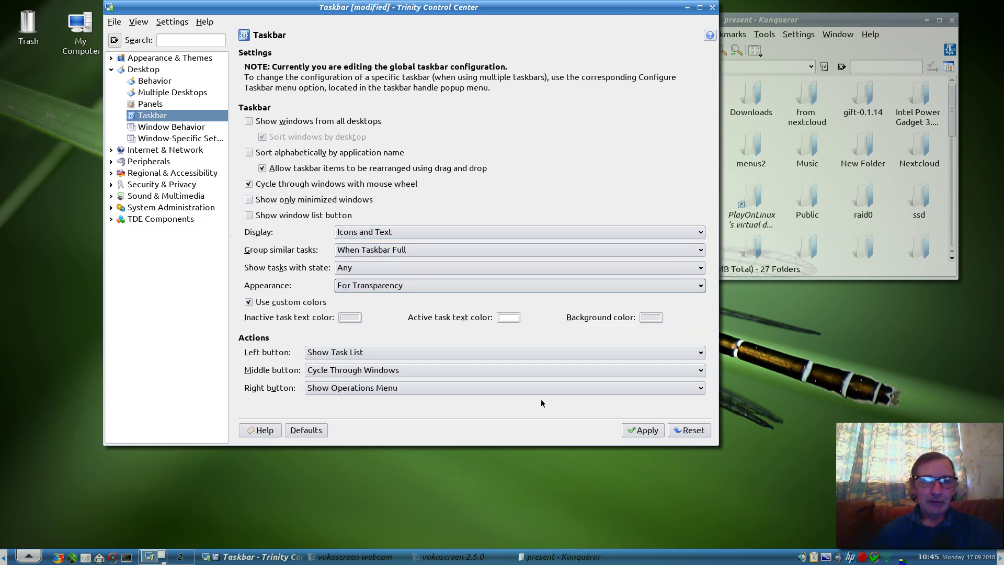
{"action": "left_click", "coordinate": [638, 433]}
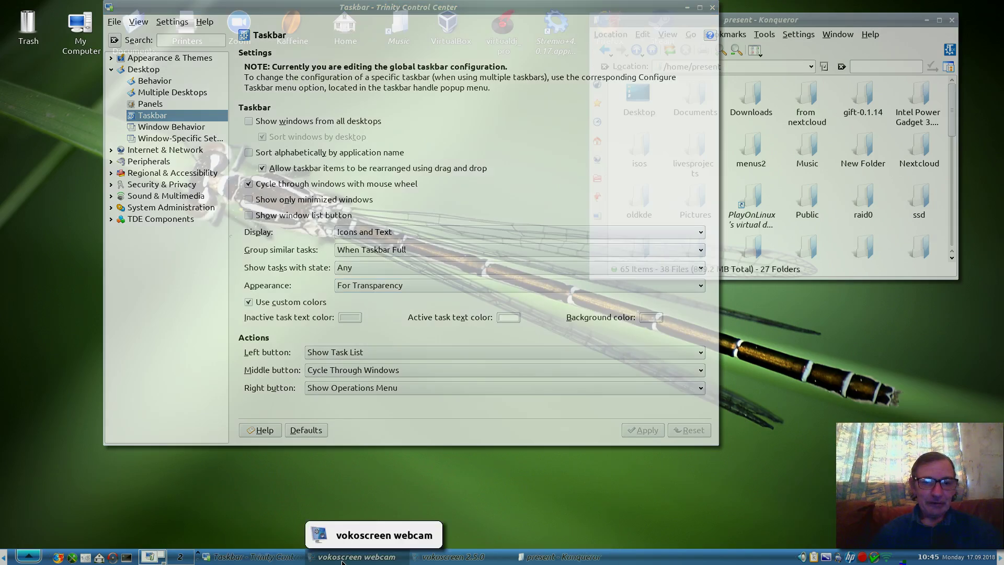
Return the taskbar appearance to Elegant and apply it.
{"action": "left_click", "coordinate": [184, 351]}
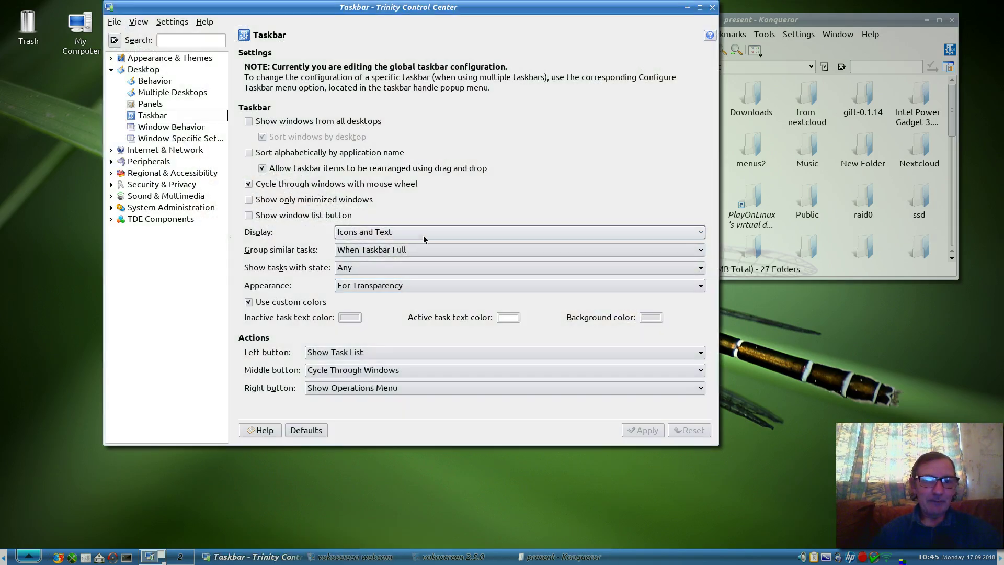
{"action": "left_click", "coordinate": [384, 287]}
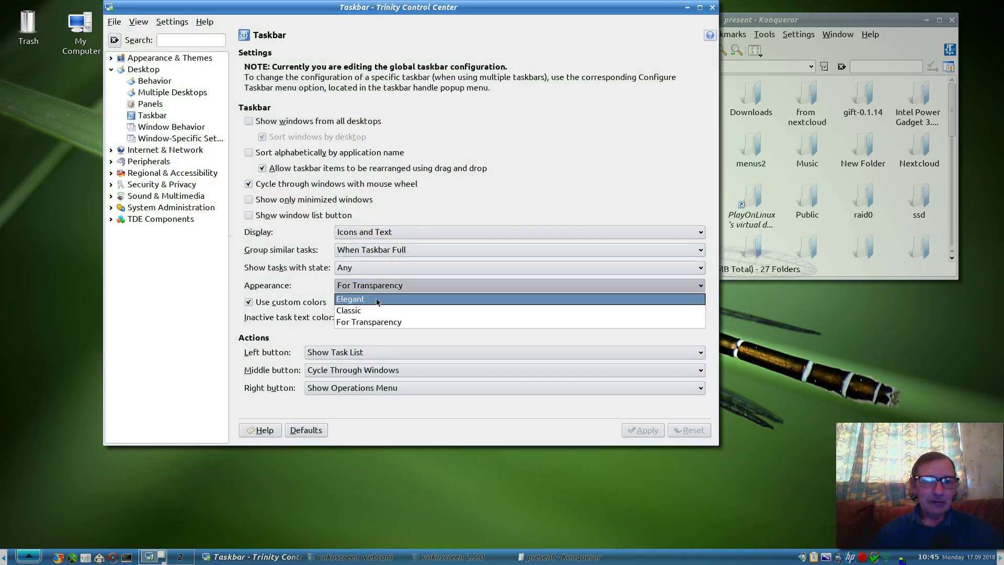
{"action": "left_click", "coordinate": [378, 306]}
{"action": "left_click", "coordinate": [643, 430]}
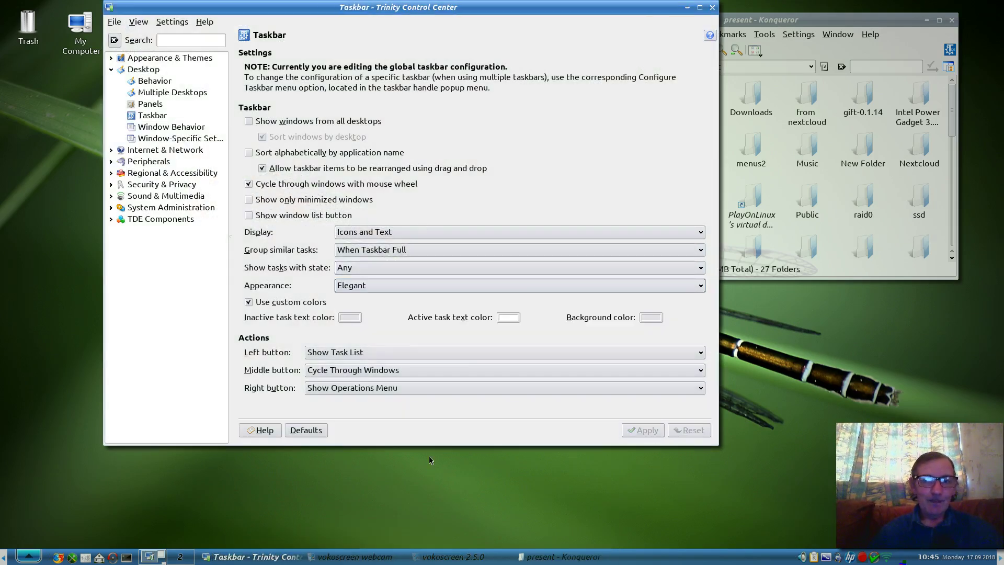
Open the Window Behavior settings and view the available titlebar actions.
{"action": "left_click", "coordinate": [164, 130]}
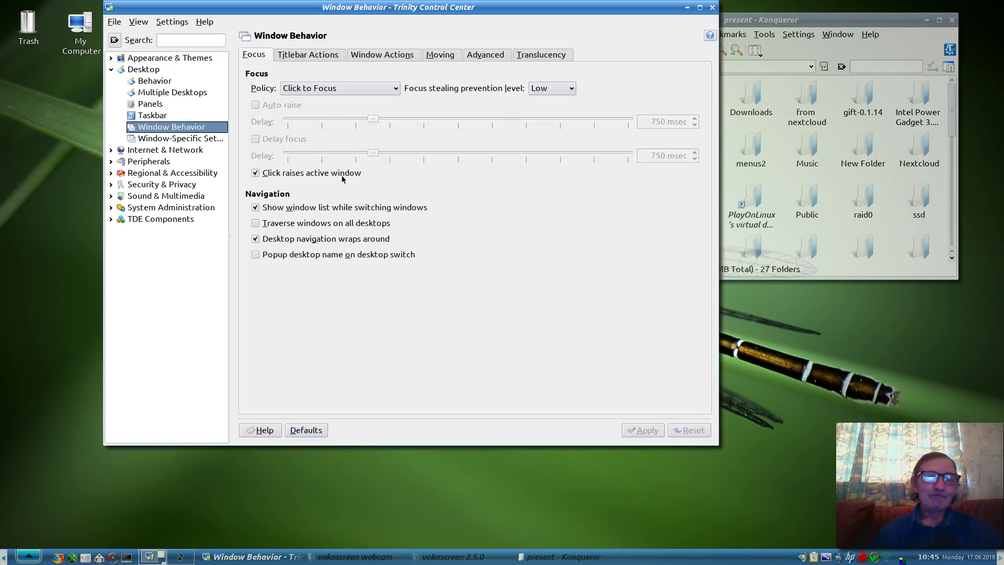
{"action": "left_click", "coordinate": [302, 56]}
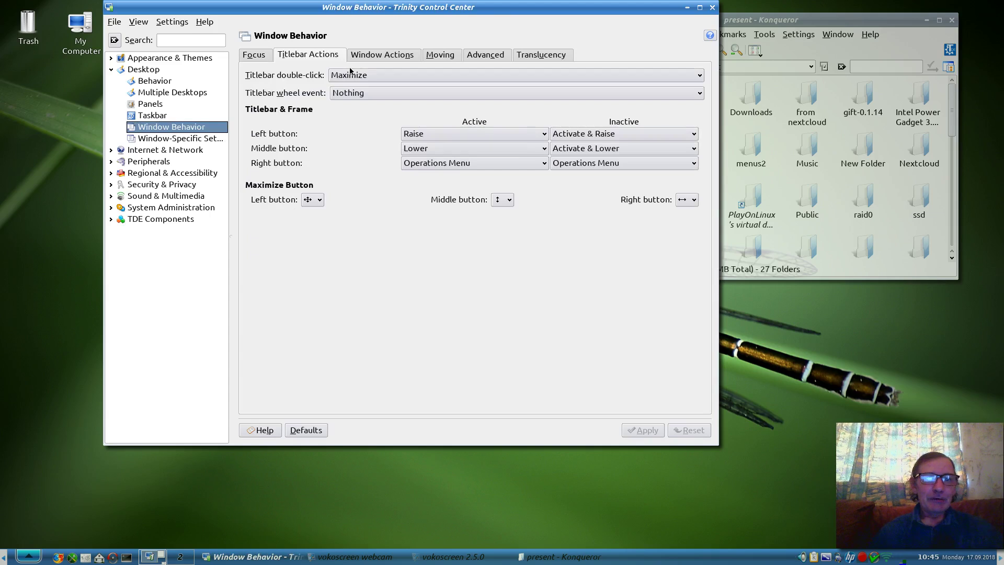
Set the titlebar double-click action to Shade, apply it, and test it on the settings window.
{"action": "double_click", "coordinate": [416, 8]}
{"action": "double_click", "coordinate": [417, 8]}
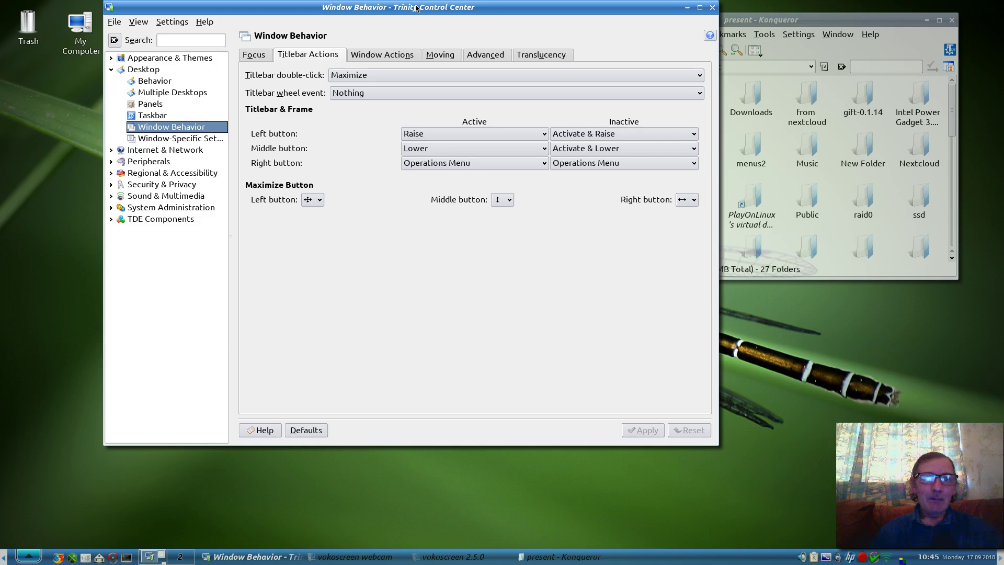
{"action": "left_click", "coordinate": [391, 74]}
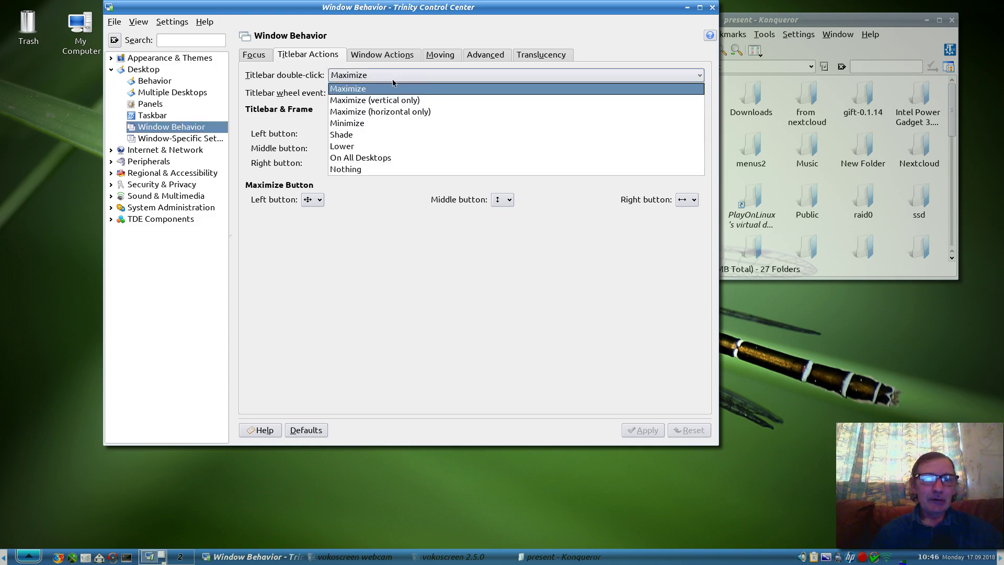
{"action": "left_click", "coordinate": [389, 133]}
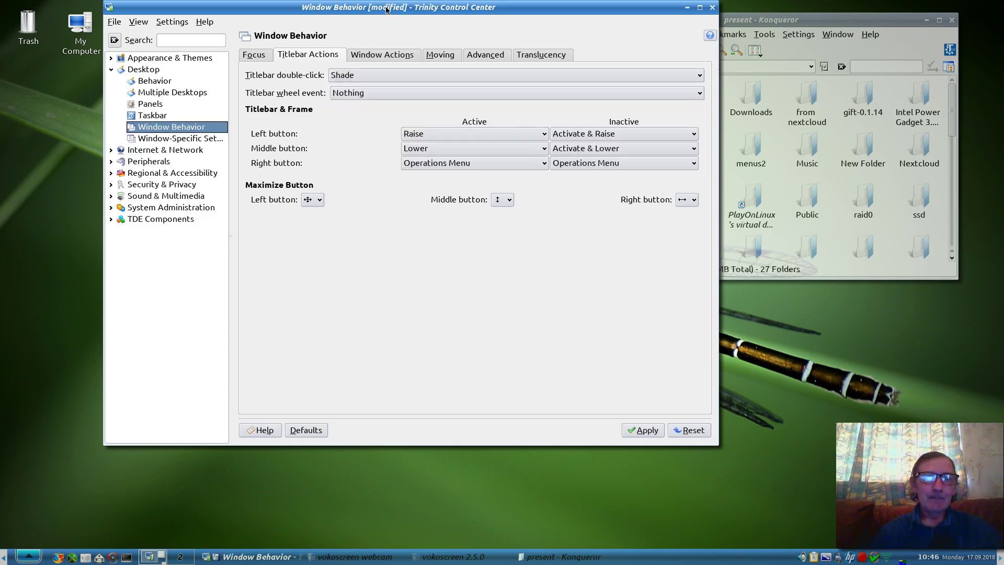
{"action": "double_click", "coordinate": [387, 8]}
{"action": "double_click", "coordinate": [387, 8]}
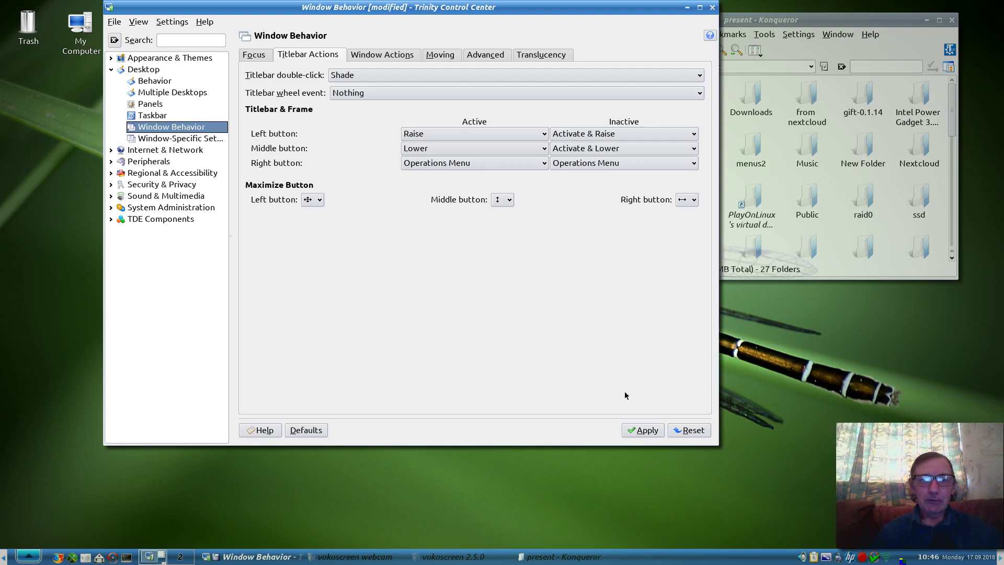
{"action": "left_click", "coordinate": [642, 430]}
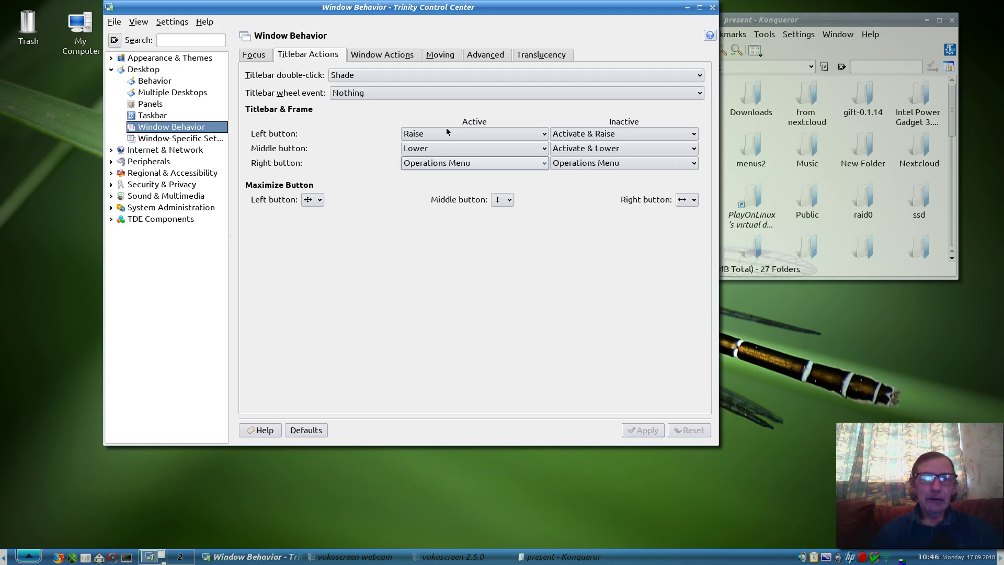
{"action": "double_click", "coordinate": [379, 10]}
{"action": "double_click", "coordinate": [379, 10]}
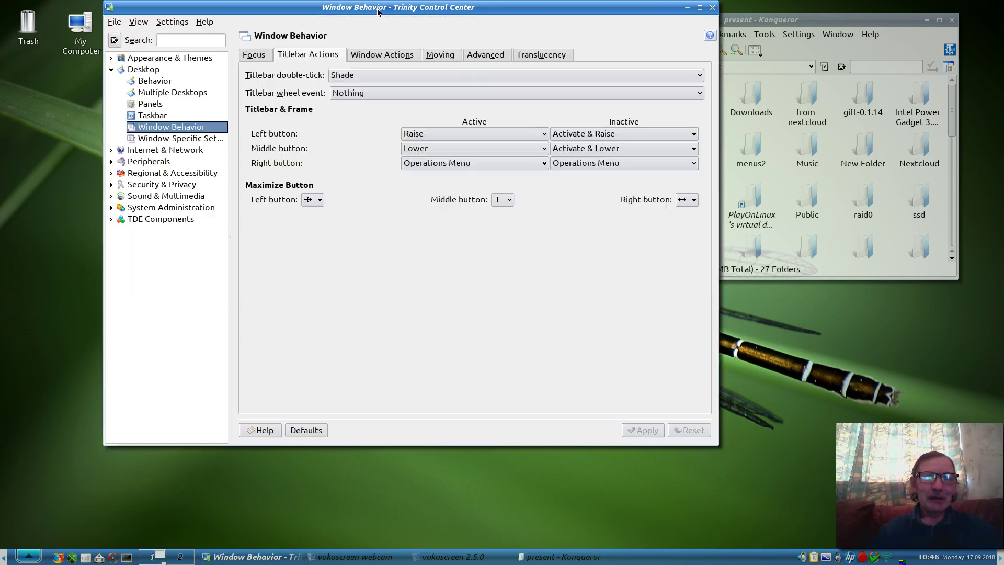
Review the available titlebar double-click and wheel event options, as well as the window actions for mouse buttons and modifier keys.
{"action": "left_click", "coordinate": [378, 76]}
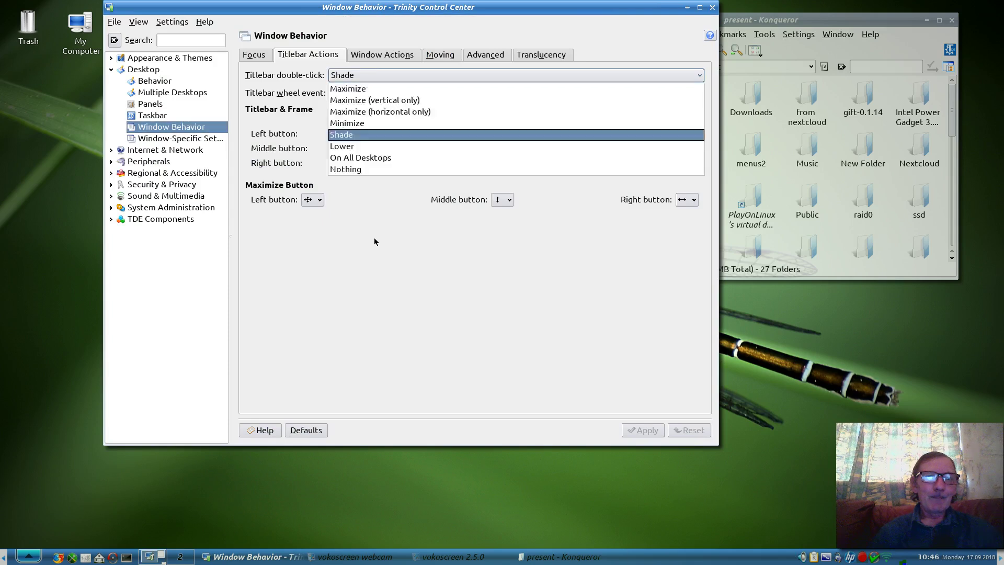
{"action": "left_click", "coordinate": [375, 238]}
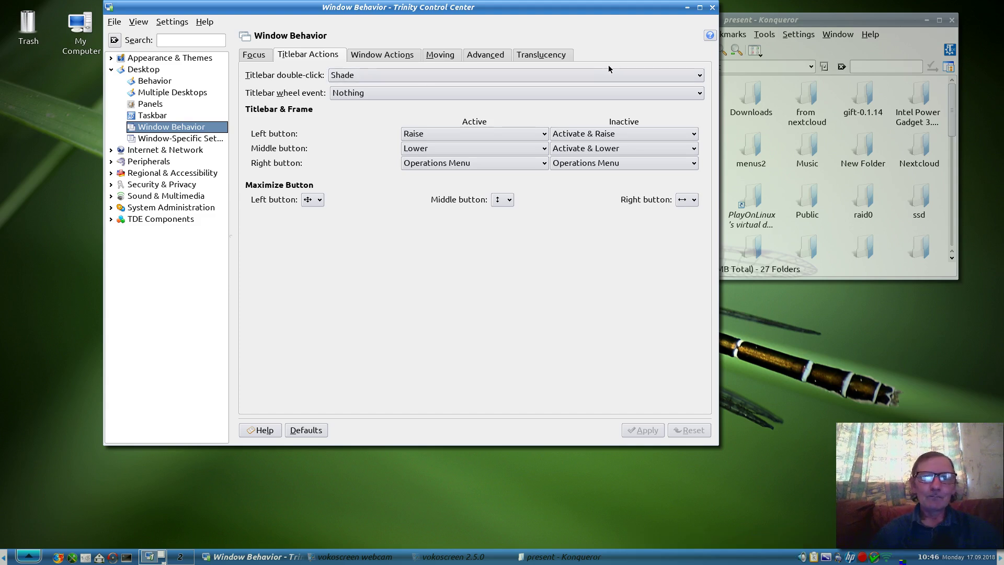
{"action": "left_click", "coordinate": [394, 55]}
{"action": "left_click", "coordinate": [284, 57]}
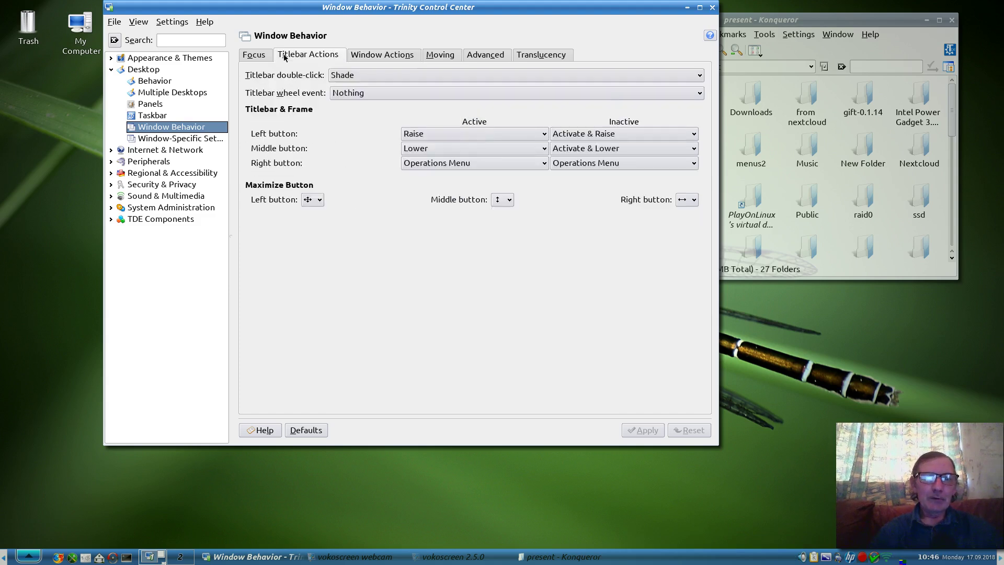
{"action": "left_click", "coordinate": [361, 94]}
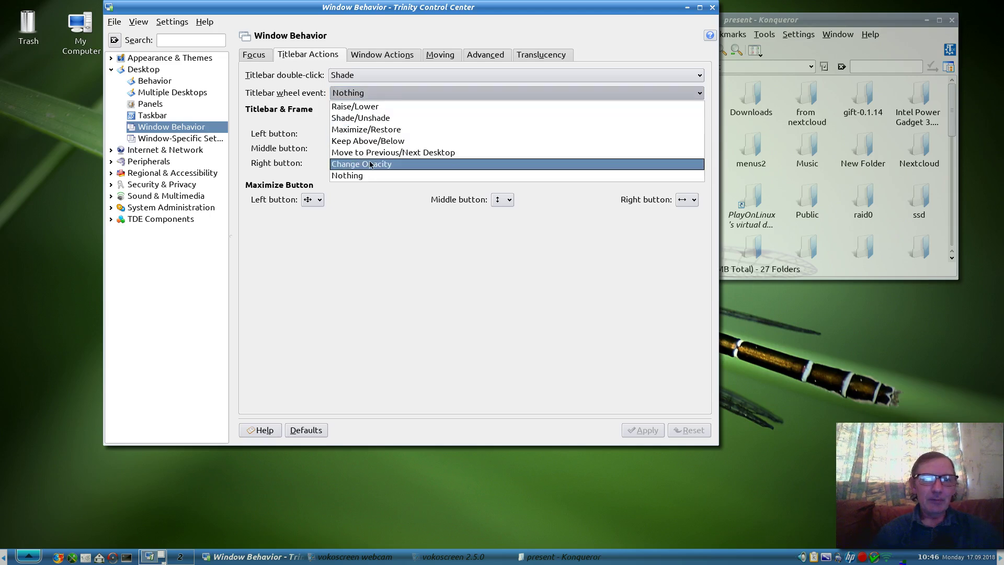
{"action": "left_click", "coordinate": [367, 178]}
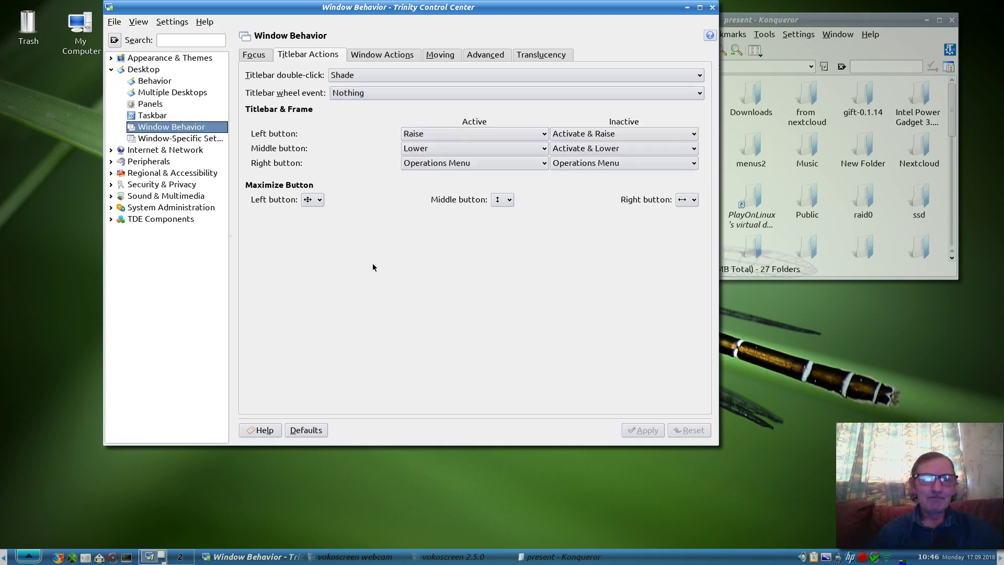
{"action": "left_click", "coordinate": [380, 54]}
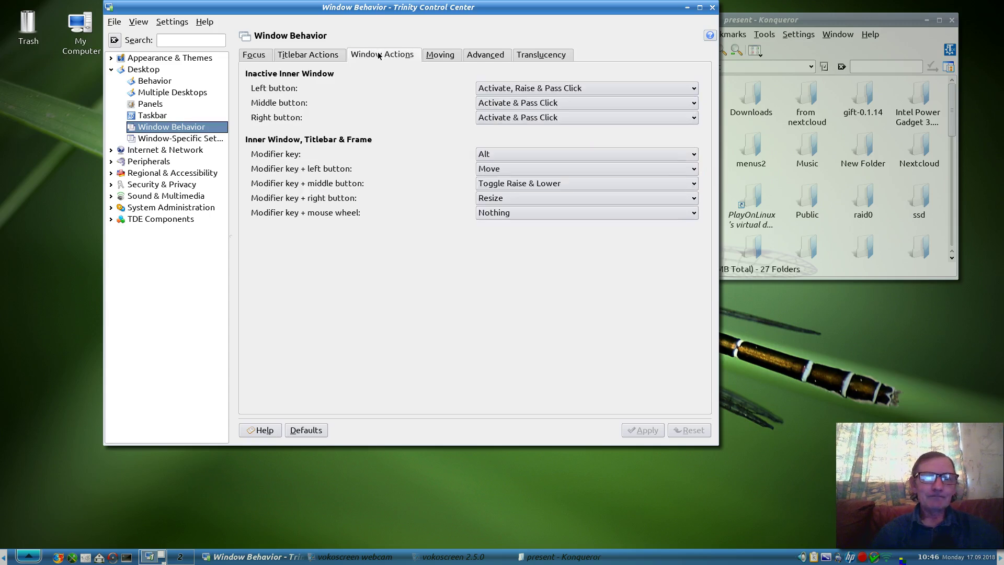
{"action": "left_click", "coordinate": [312, 57]}
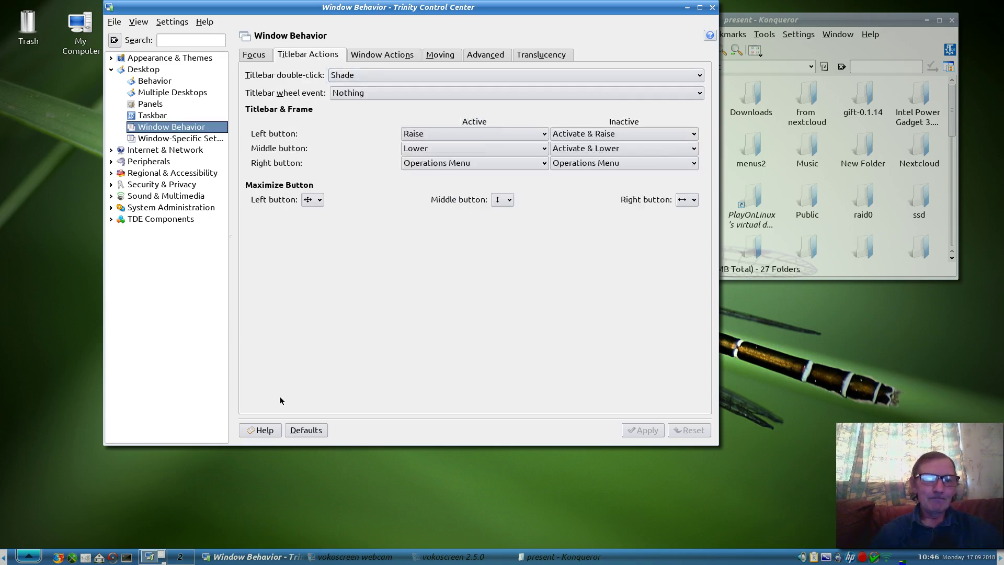
Restore the default window behavior settings, then enable the Trinity window composition manager in the translucency settings and apply.
{"action": "left_click", "coordinate": [306, 430]}
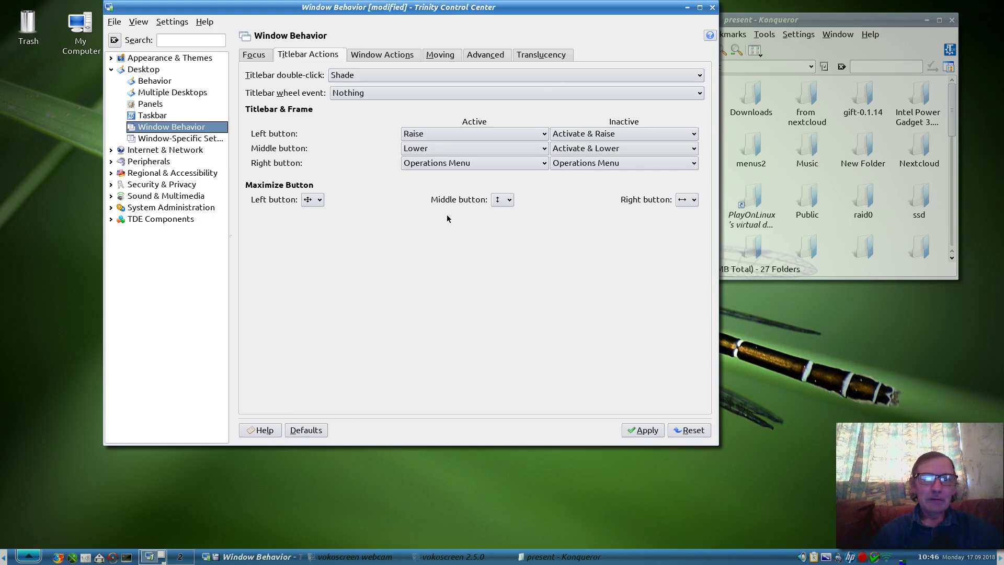
{"action": "left_click", "coordinate": [541, 54]}
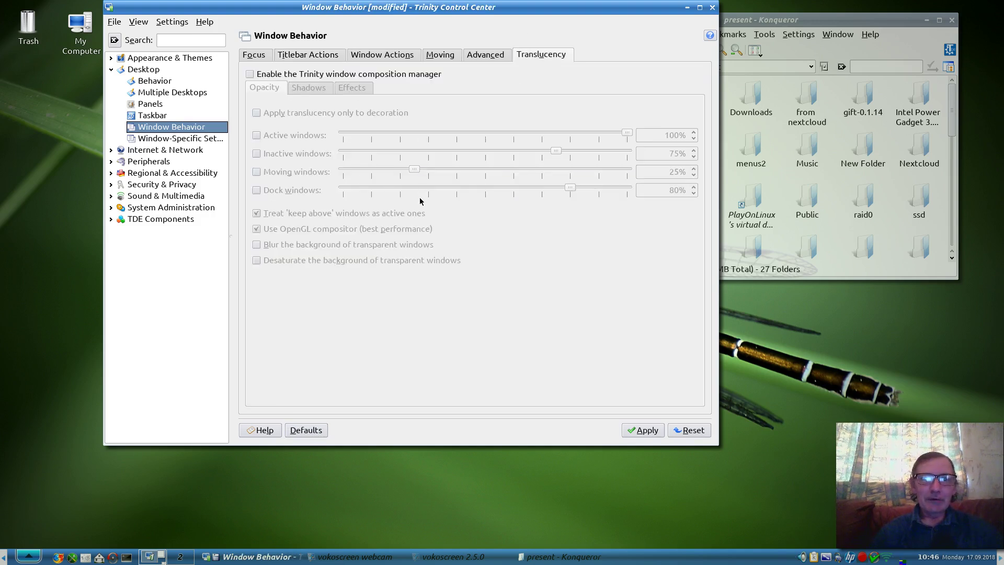
{"action": "left_click", "coordinate": [249, 74]}
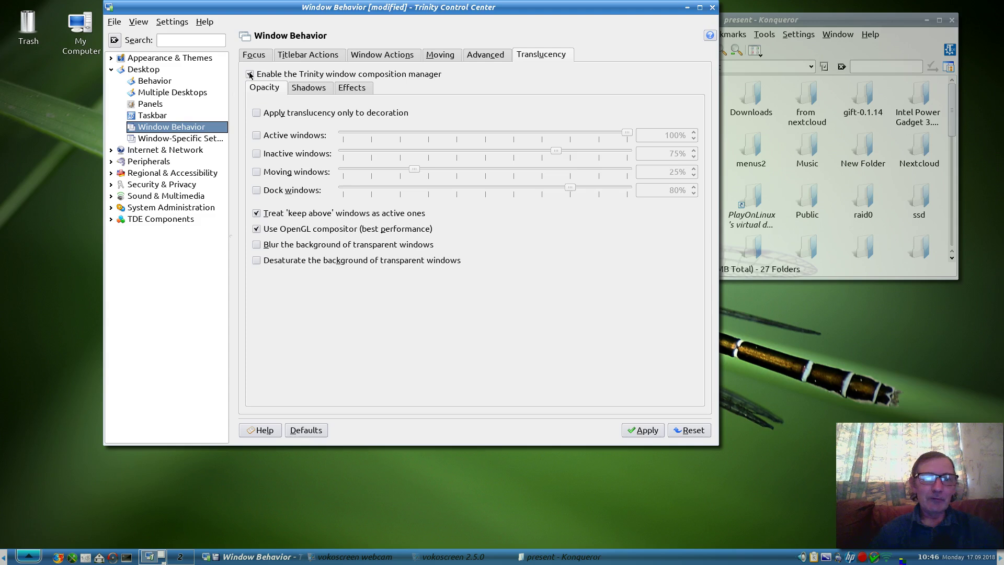
{"action": "left_click", "coordinate": [630, 429]}
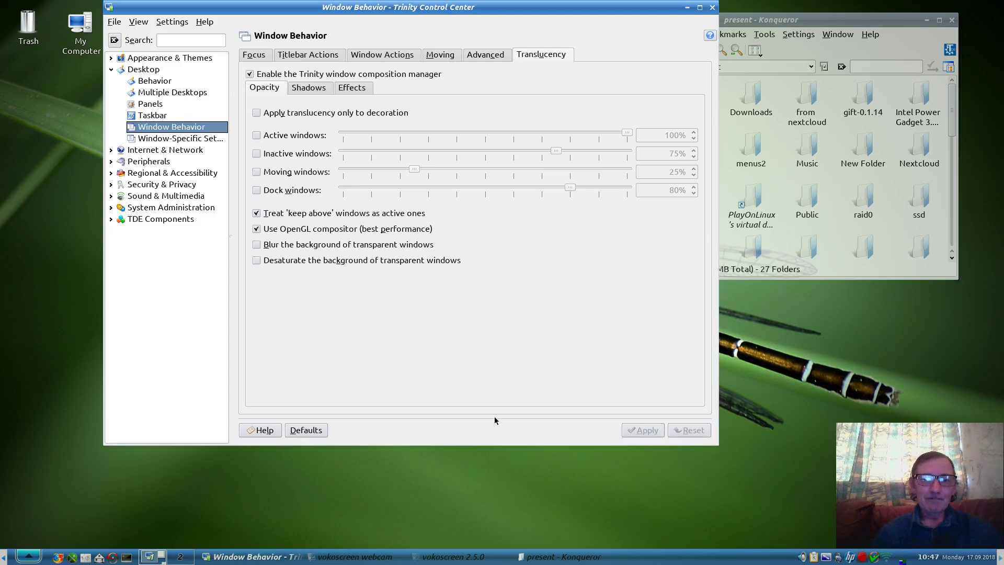
Move the settings window slightly, then disable the Trinity window composition manager and apply the change.
{"action": "mouse_move", "coordinate": [638, 14]}
{"action": "left_mouse_down"}
{"action": "mouse_move", "coordinate": [639, 155]}
{"action": "mouse_move", "coordinate": [654, 23]}
{"action": "left_mouse_up"}
{"action": "left_click", "coordinate": [267, 87]}
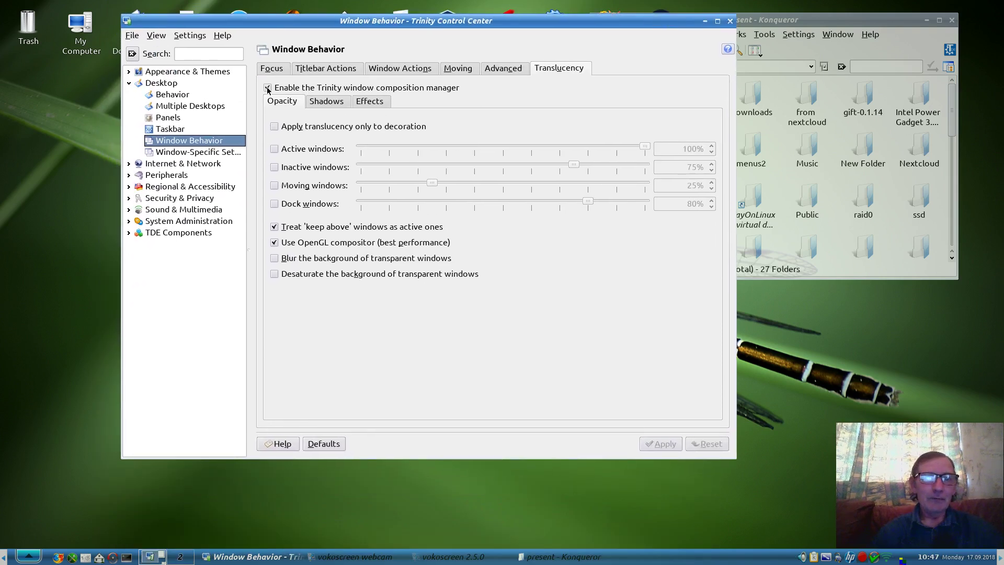
{"action": "left_click", "coordinate": [664, 444]}
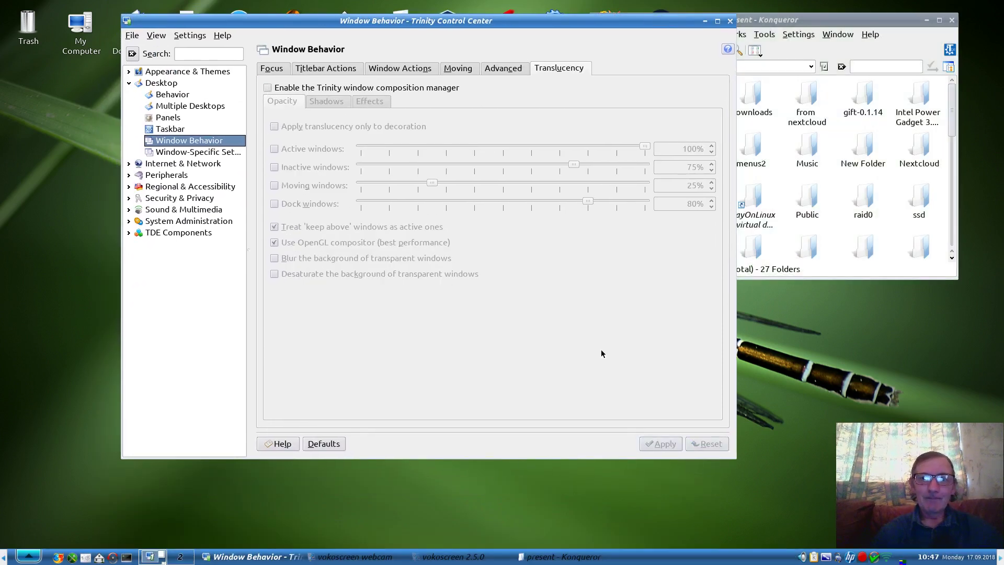
{"action": "scroll", "coordinate": [844, 128], "scroll_direction": "down", "scroll_amount": 1}
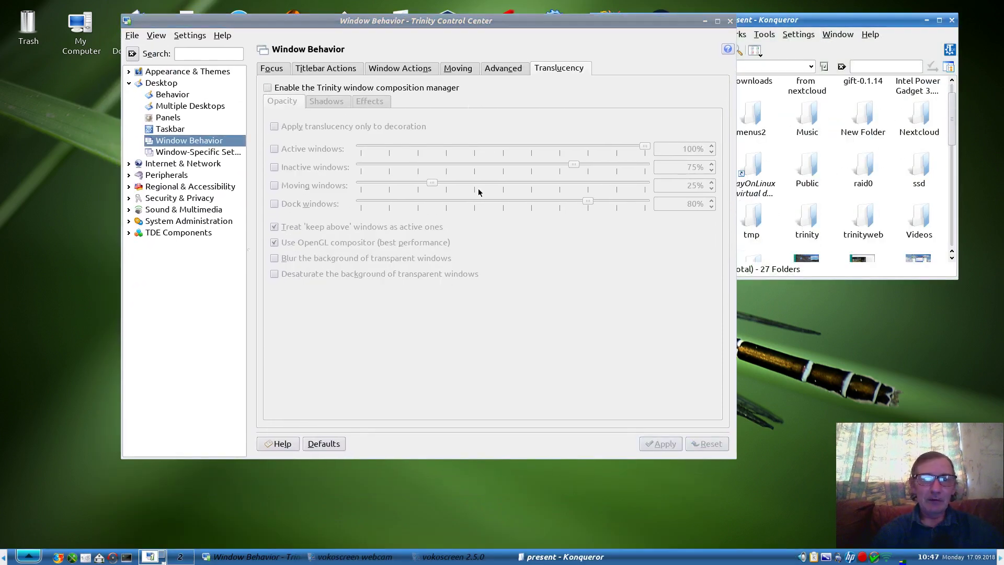
Re-enable the Trinity window composition manager and try blurring the background of transparent windows.
{"action": "left_click", "coordinate": [268, 89]}
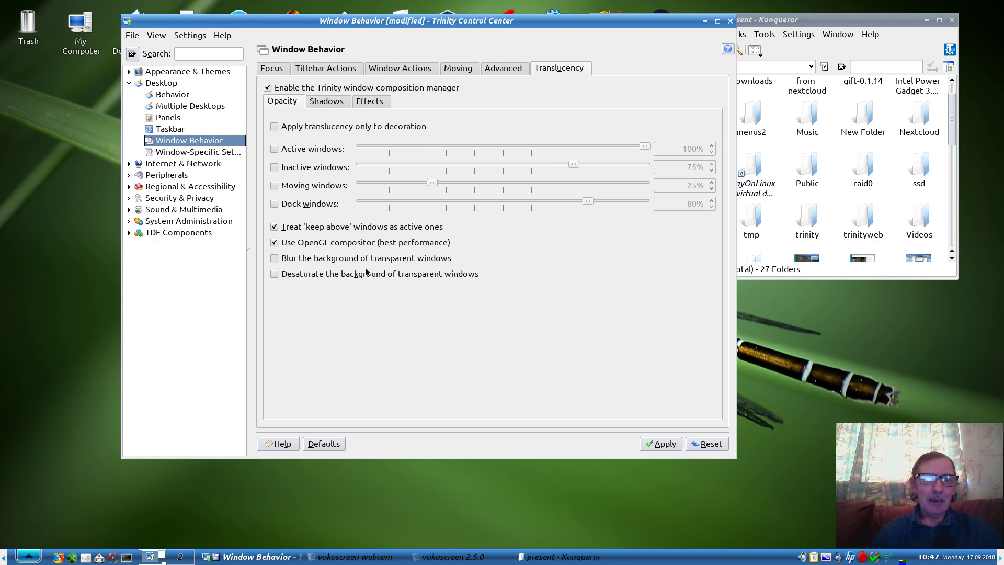
{"action": "left_click", "coordinate": [274, 259]}
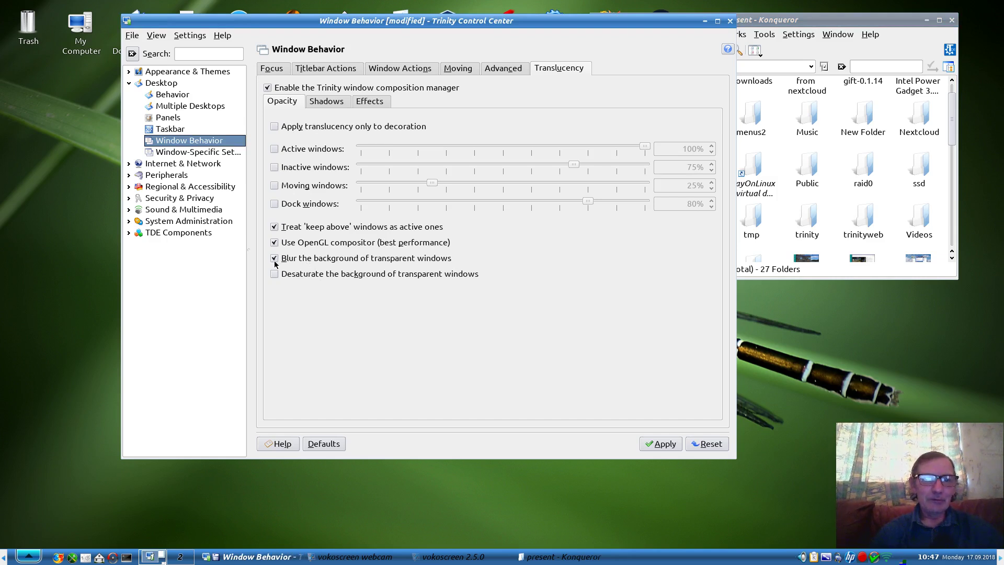
Review the translucency options for shadows, effects and opacity, along with the window moving settings.
{"action": "left_click", "coordinate": [329, 103]}
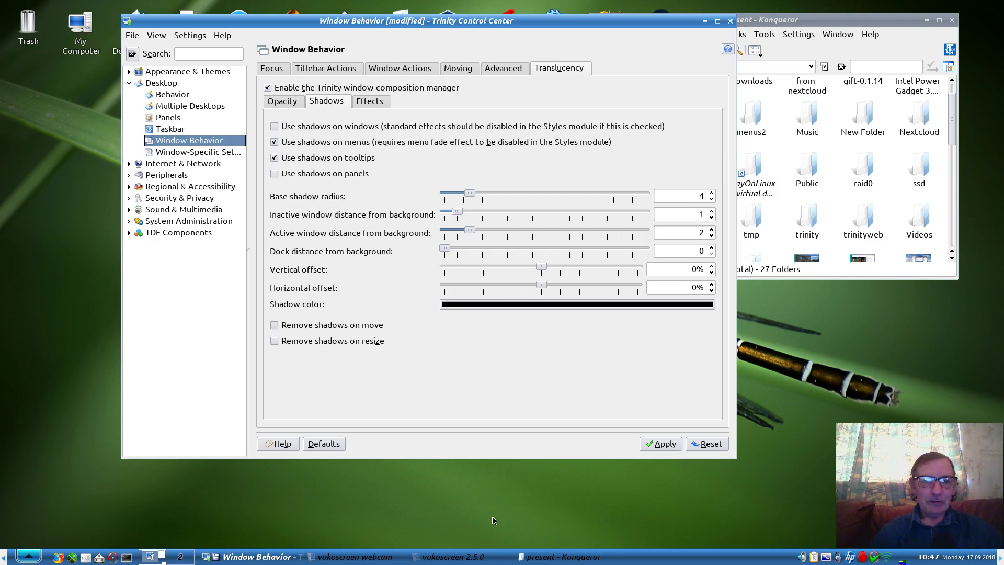
{"action": "left_click", "coordinate": [372, 101]}
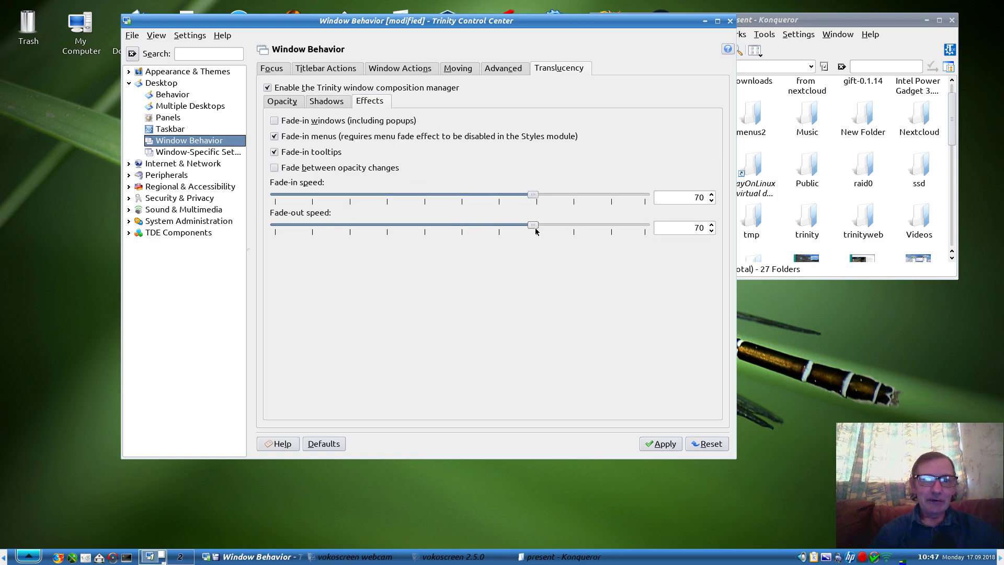
{"action": "left_click", "coordinate": [323, 102]}
{"action": "left_click", "coordinate": [272, 102]}
{"action": "left_click", "coordinate": [461, 70]}
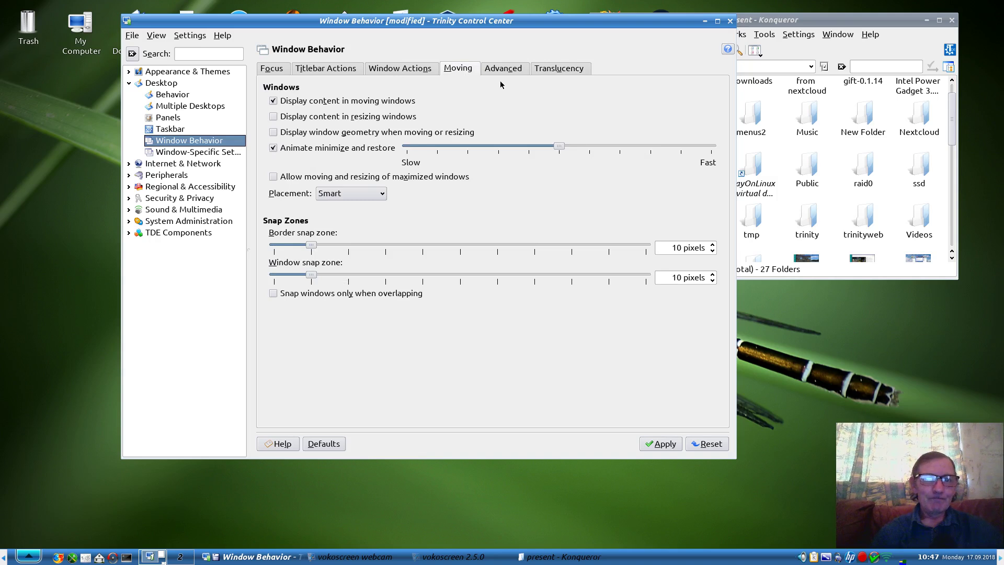
{"action": "left_click", "coordinate": [562, 69]}
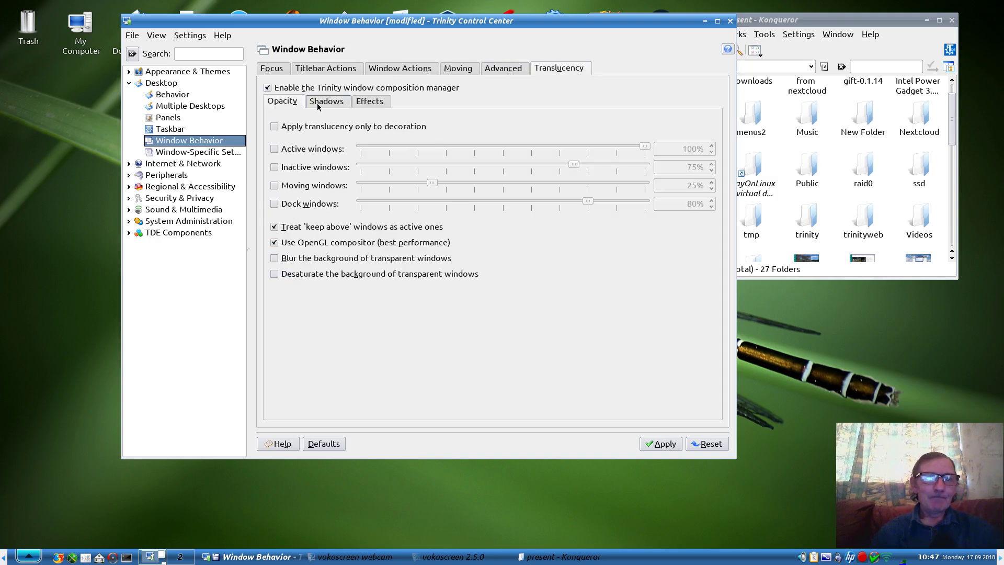
Apply the Focus Follows Mouse policy in the focus settings and test it by scrolling the Konqueror file list.
{"action": "left_click", "coordinate": [269, 69]}
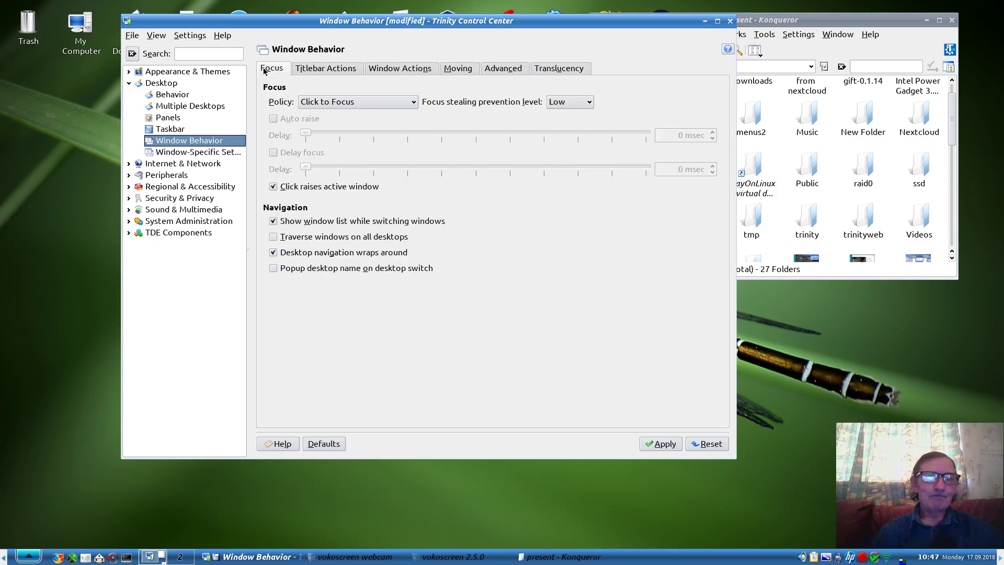
{"action": "left_click", "coordinate": [362, 103]}
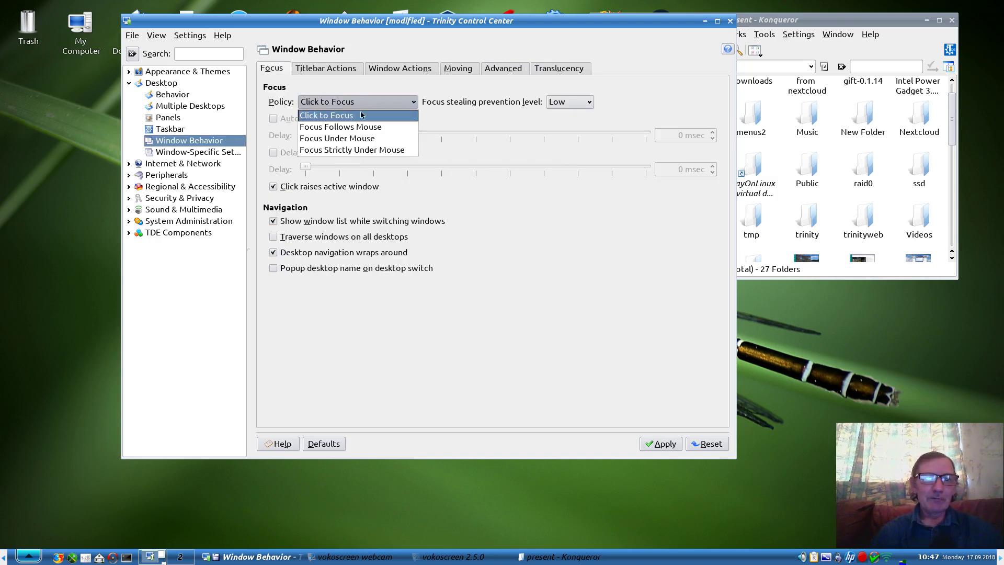
{"action": "left_click", "coordinate": [352, 116]}
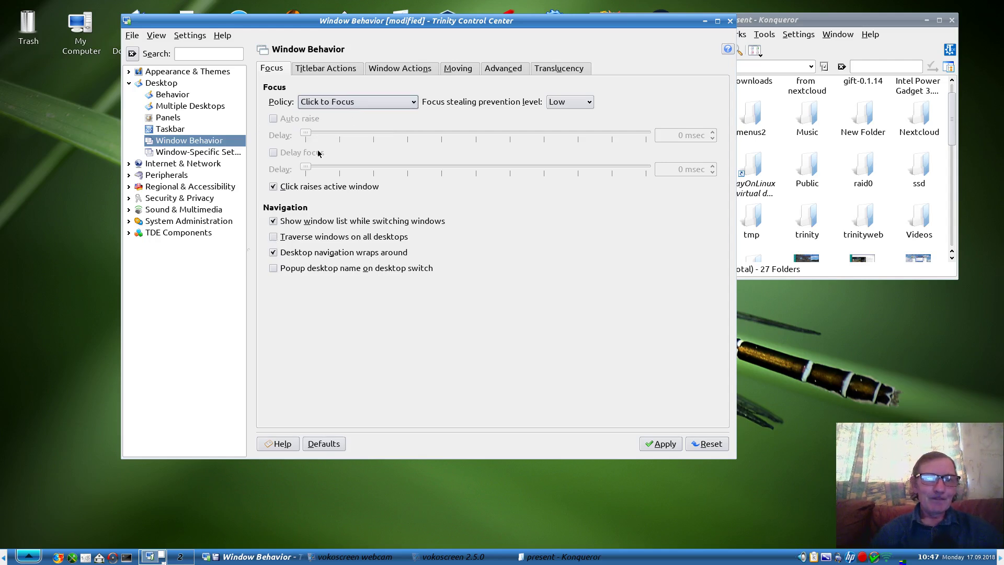
{"action": "left_click", "coordinate": [347, 104]}
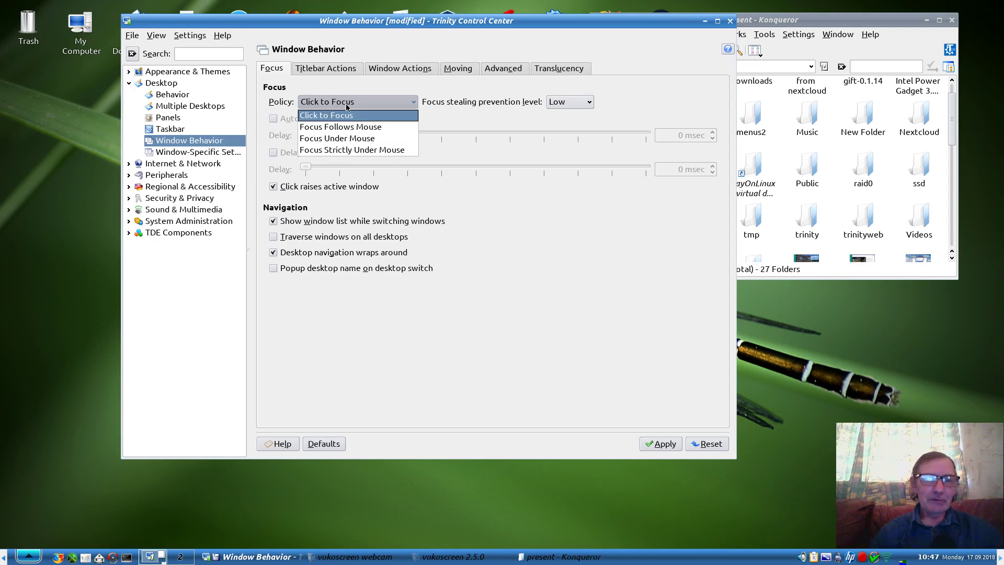
{"action": "left_click", "coordinate": [349, 127]}
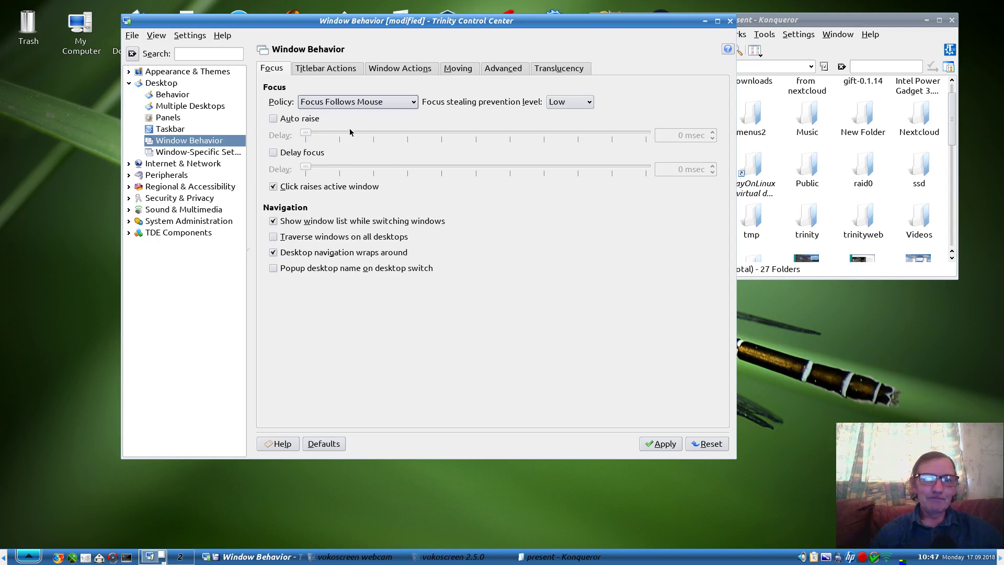
{"action": "left_click", "coordinate": [661, 444]}
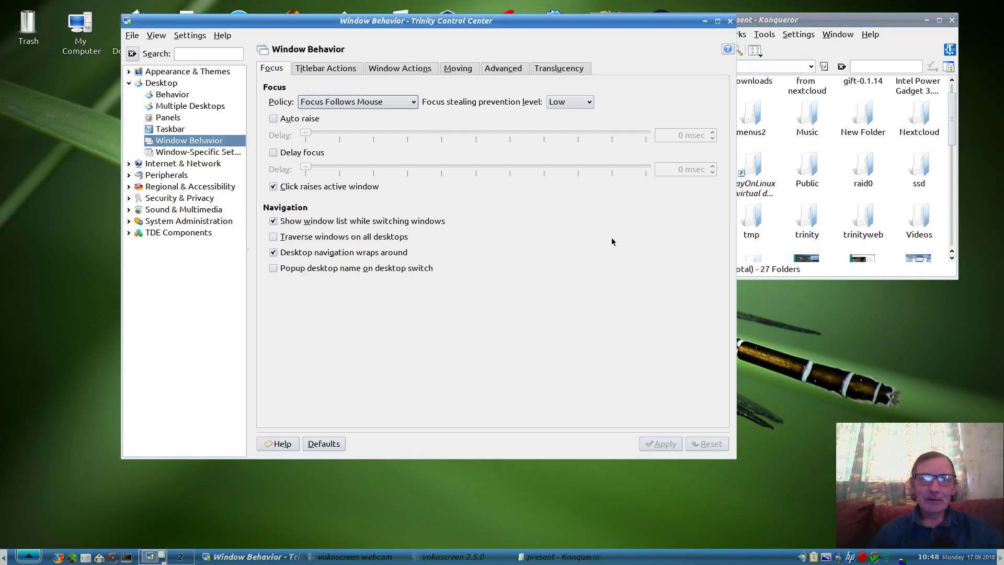
{"action": "scroll", "coordinate": [862, 156], "scroll_direction": "down", "scroll_amount": 1}
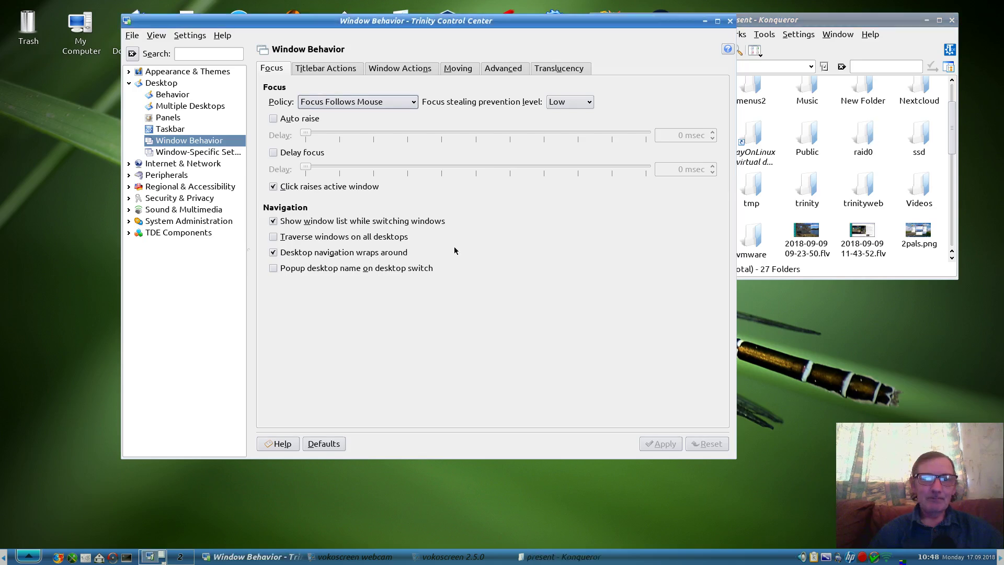
Return the focus policy to Click to Focus and apply it.
{"action": "left_click", "coordinate": [328, 103]}
{"action": "left_click", "coordinate": [332, 113]}
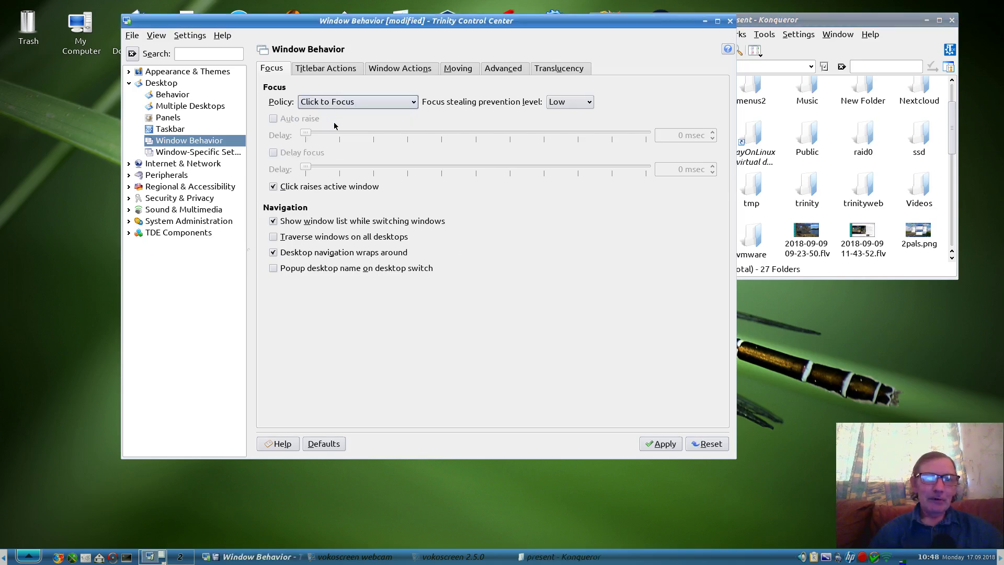
{"action": "left_click", "coordinate": [657, 446]}
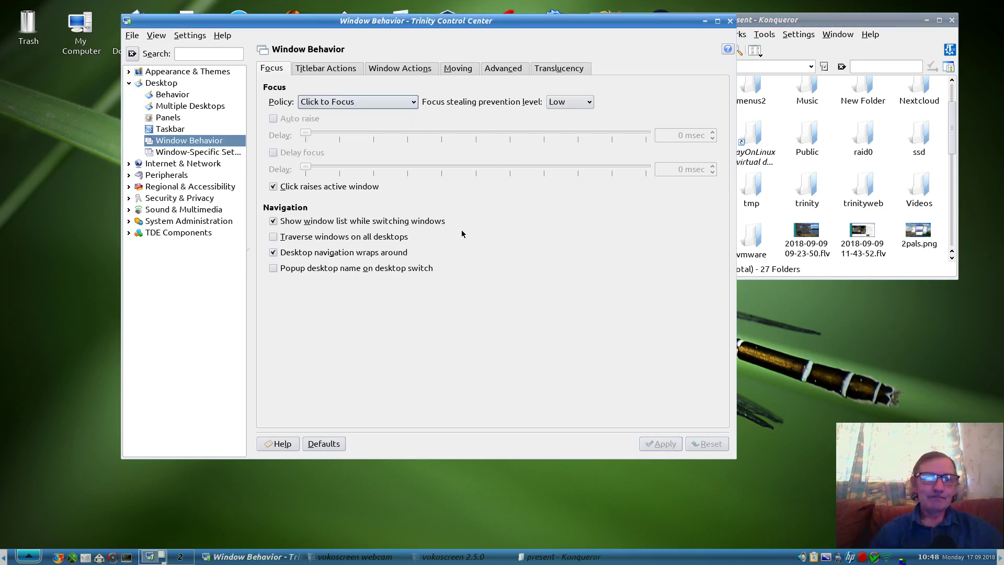
Review the titlebar actions and window-specific settings, including the dialog for a new window rule, without creating one.
{"action": "left_click", "coordinate": [328, 69]}
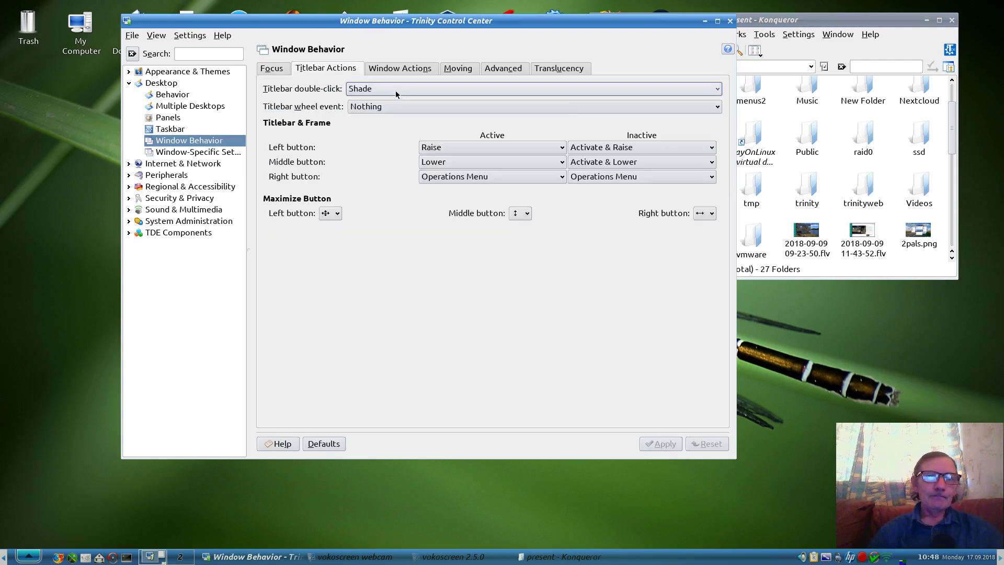
{"action": "left_click", "coordinate": [189, 152]}
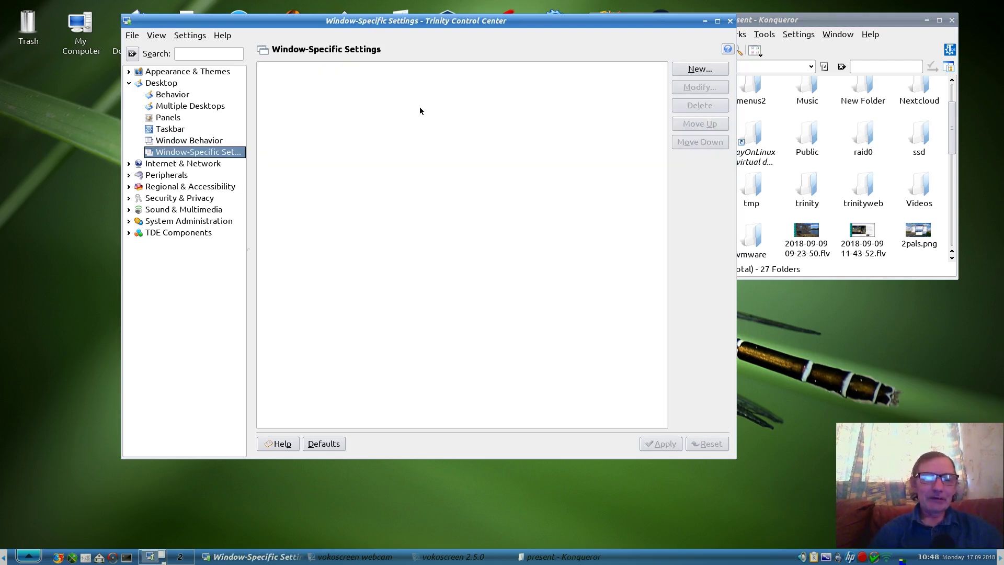
{"action": "left_click", "coordinate": [695, 69]}
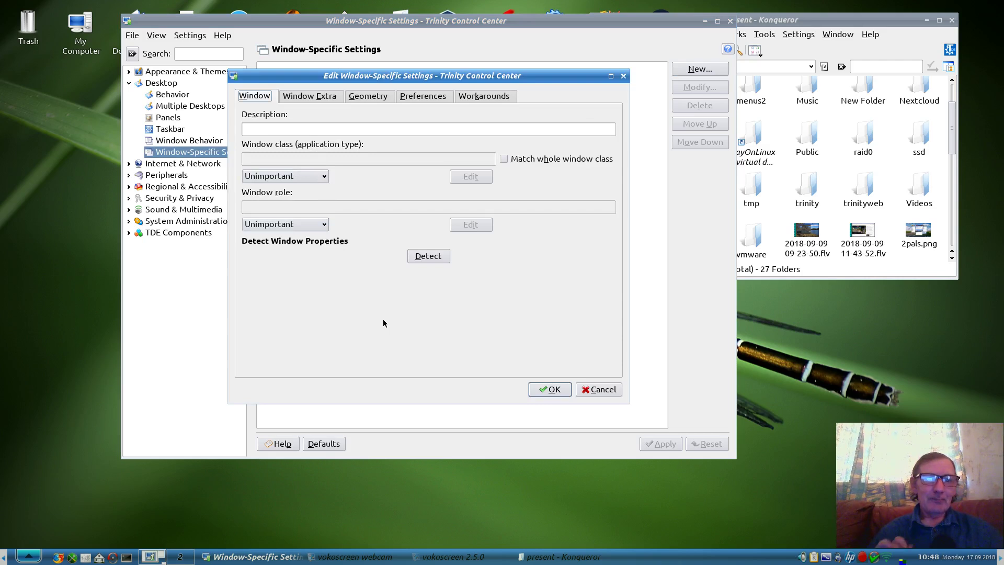
{"action": "left_click", "coordinate": [427, 256]}
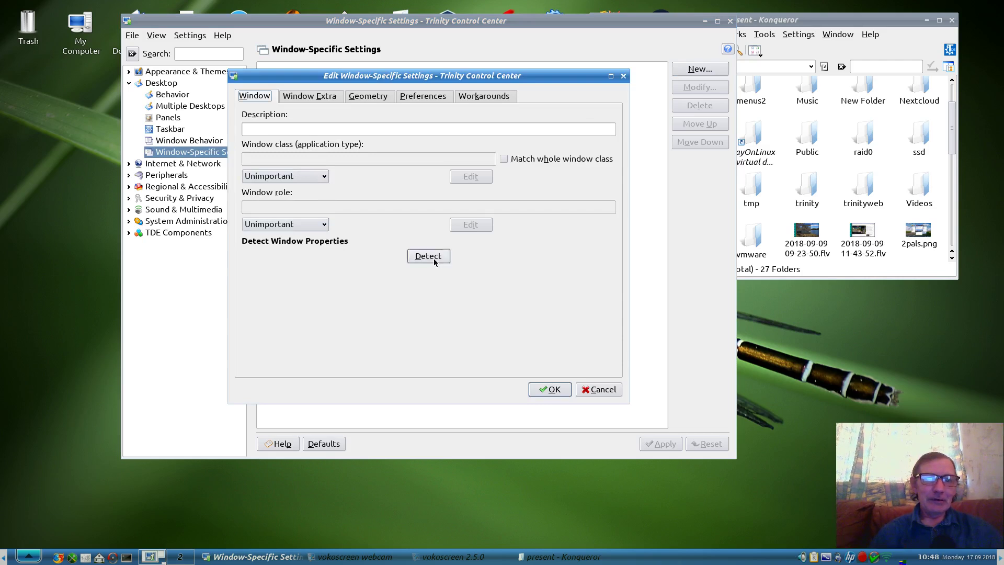
{"action": "left_click", "coordinate": [600, 389]}
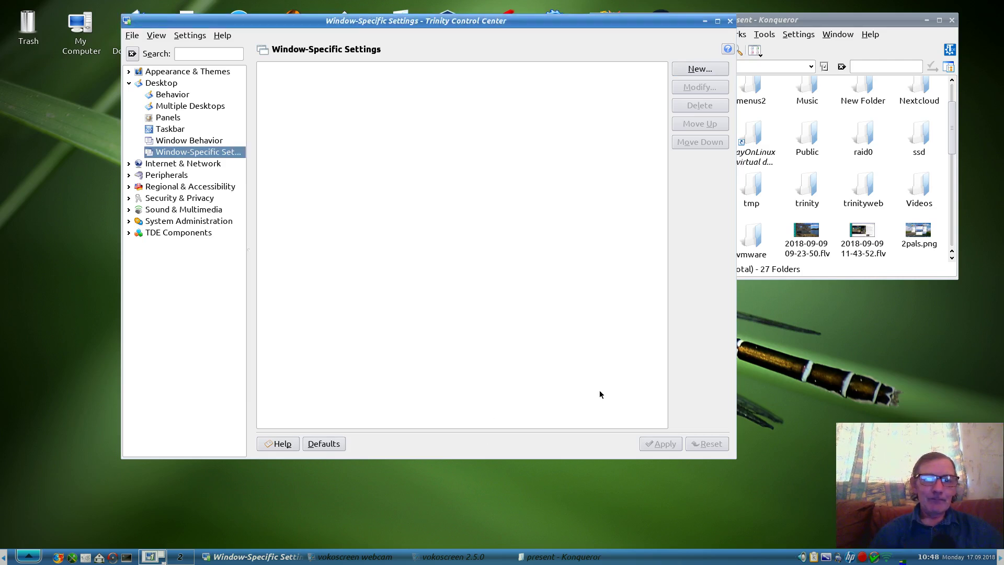
Review the Internet & Network settings for connection preferences, file sharing, local network browsing and proxy.
{"action": "left_click", "coordinate": [129, 84]}
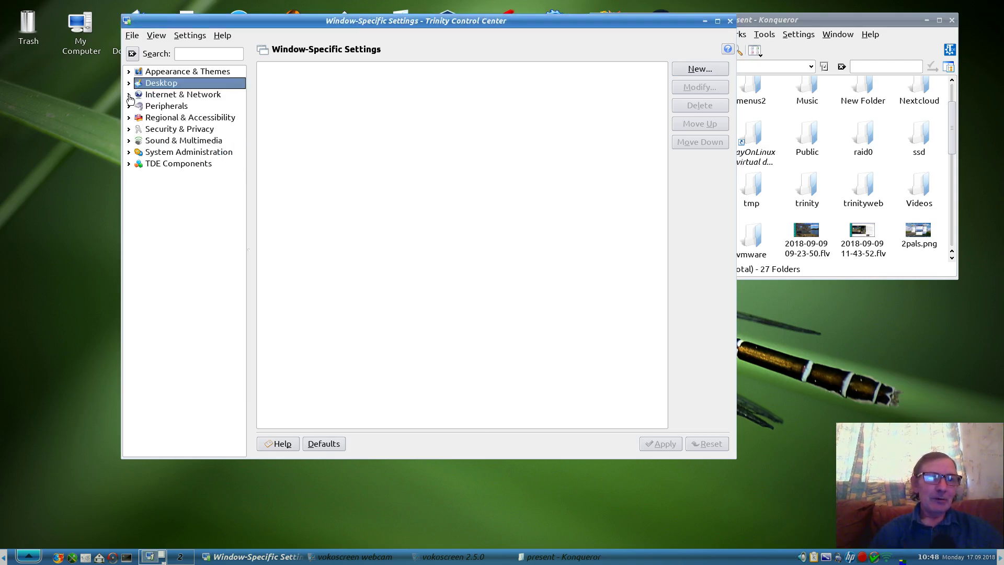
{"action": "left_click", "coordinate": [128, 94]}
{"action": "left_click", "coordinate": [186, 107]}
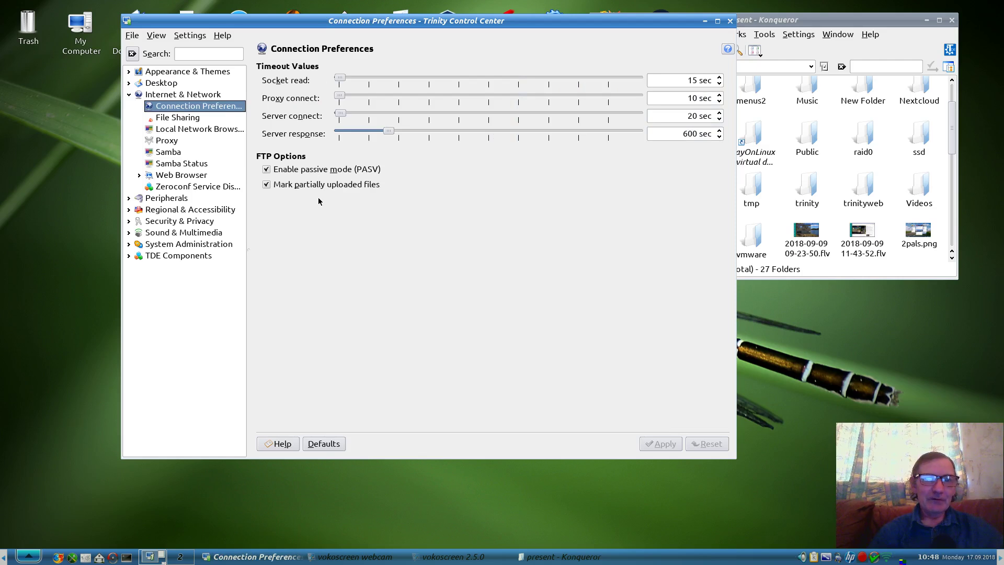
{"action": "left_click", "coordinate": [172, 118]}
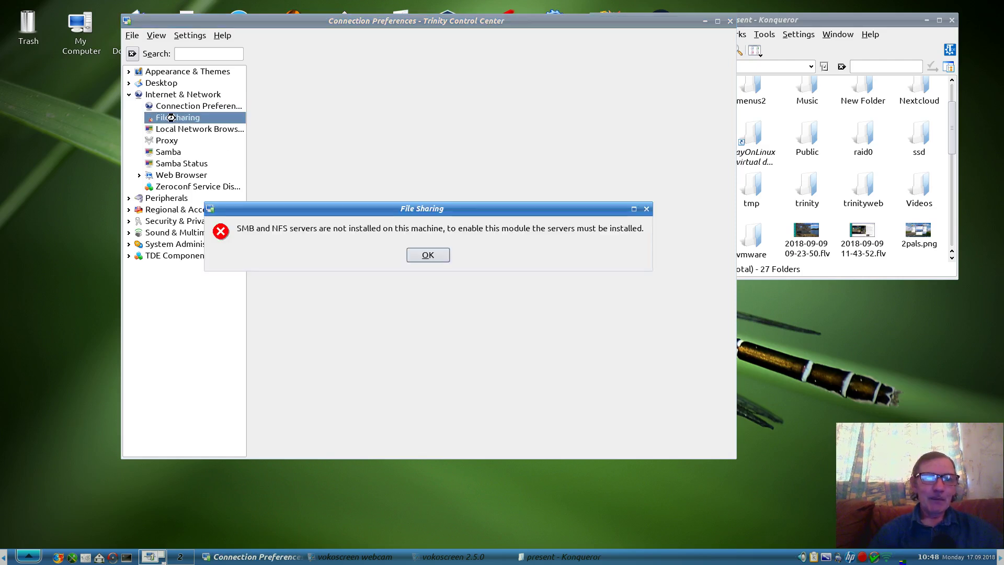
{"action": "left_click", "coordinate": [426, 256]}
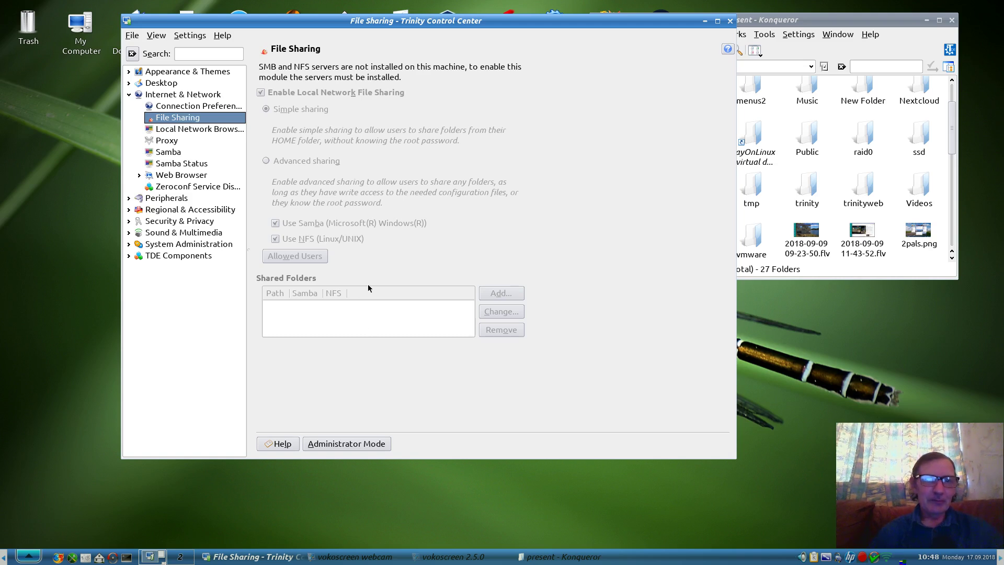
{"action": "left_click", "coordinate": [167, 130]}
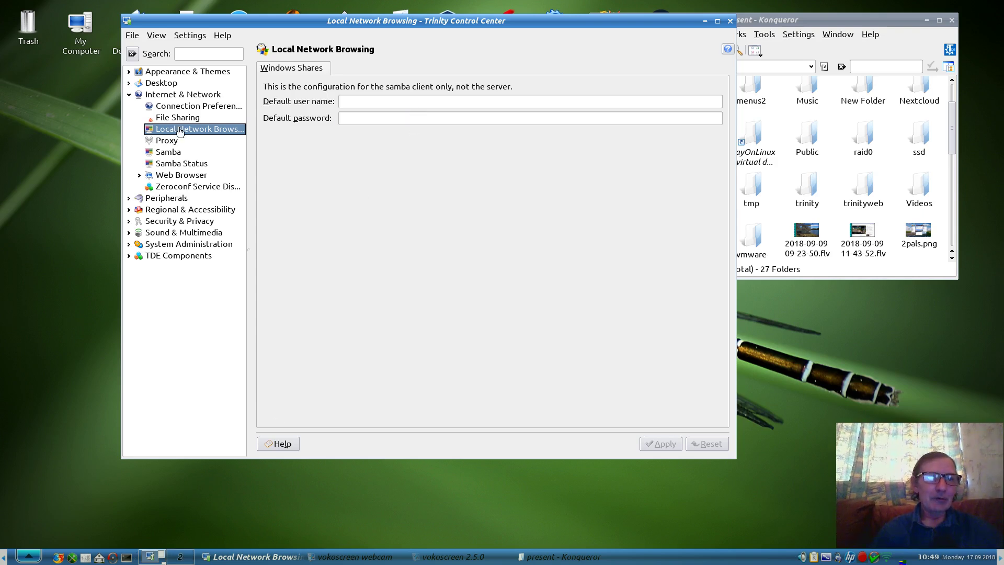
{"action": "left_click", "coordinate": [166, 140]}
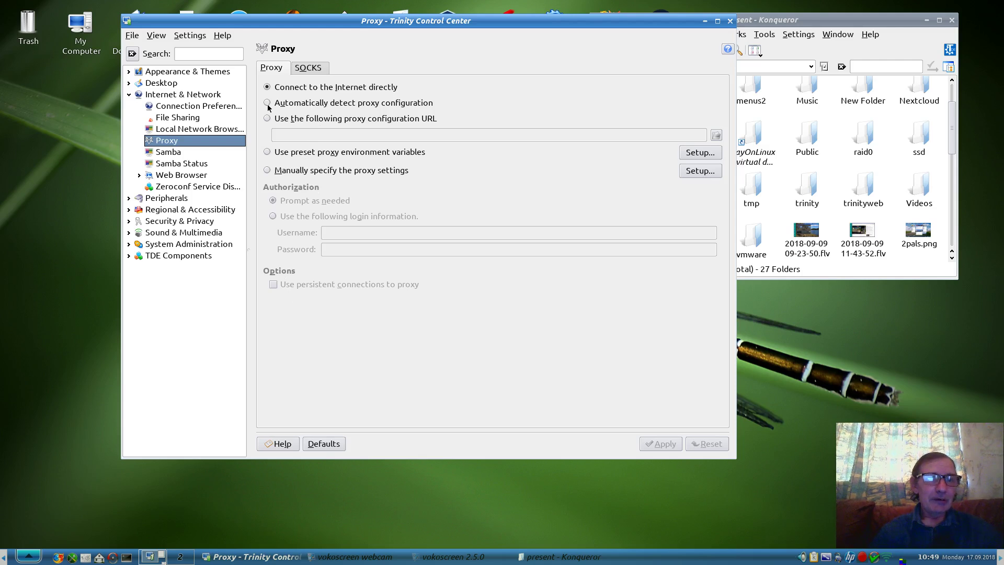
Review the Samba base settings, shares and users, along with the Samba Status exports.
{"action": "left_click", "coordinate": [158, 152]}
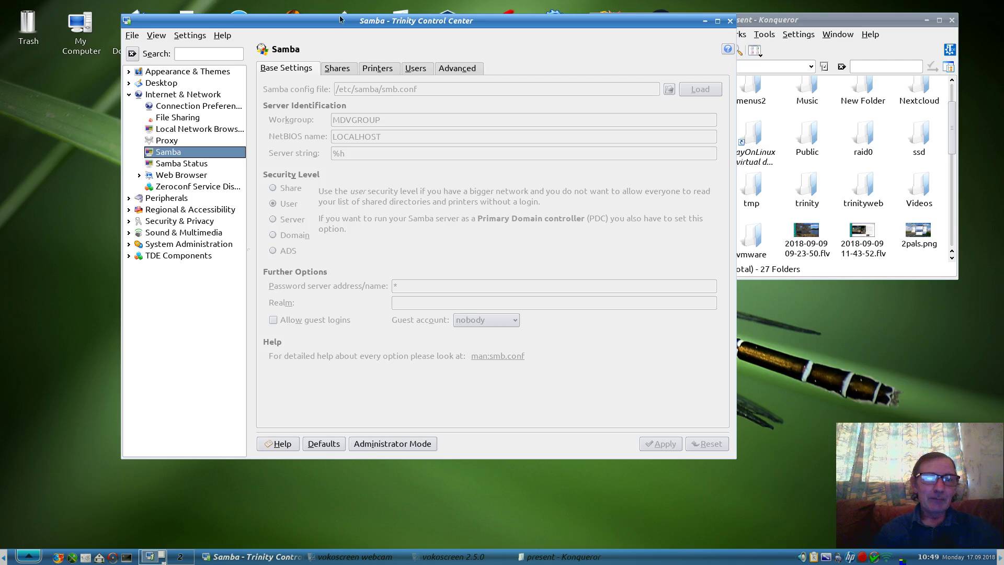
{"action": "left_click", "coordinate": [341, 69]}
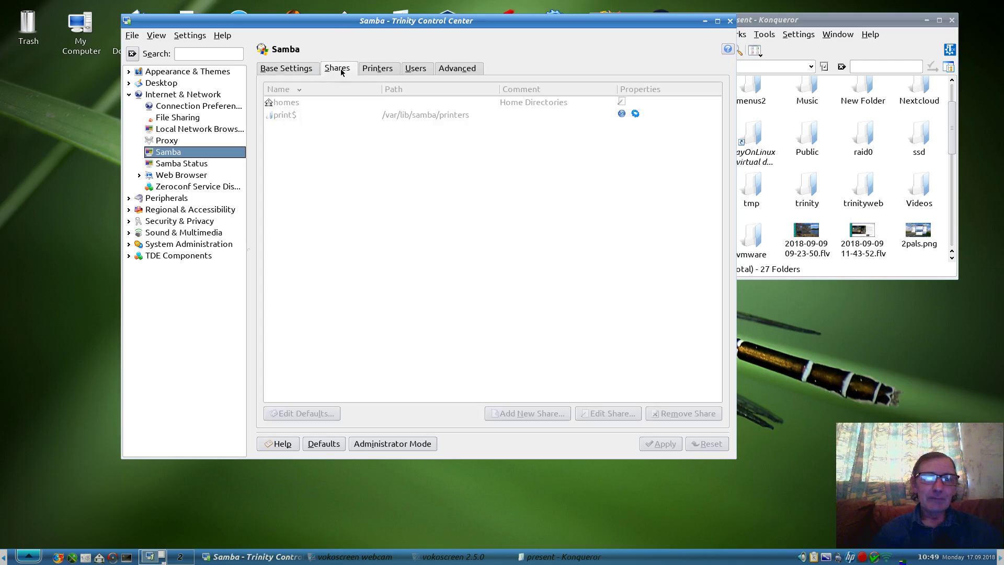
{"action": "left_click", "coordinate": [420, 71]}
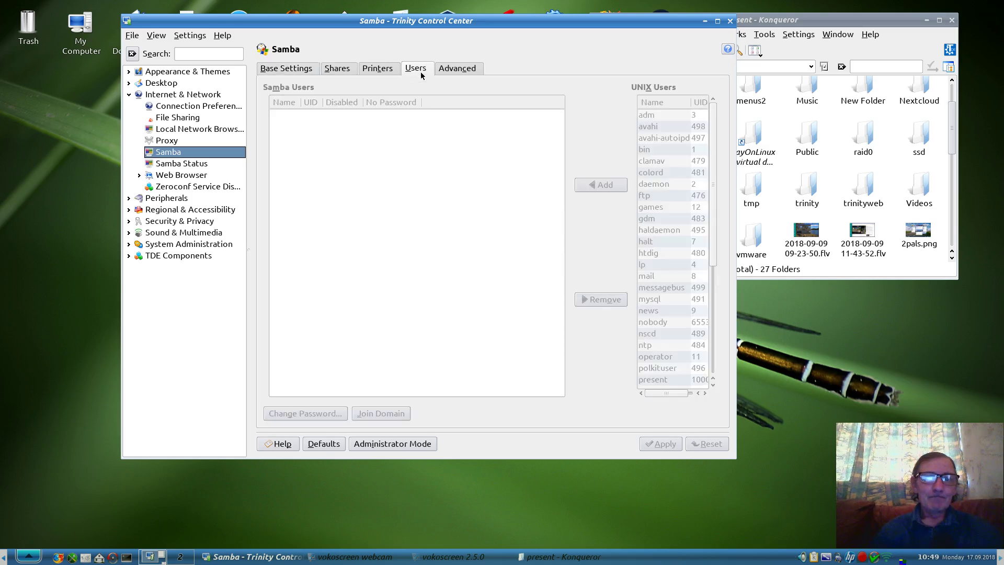
{"action": "left_click", "coordinate": [287, 70]}
{"action": "left_click", "coordinate": [164, 165]}
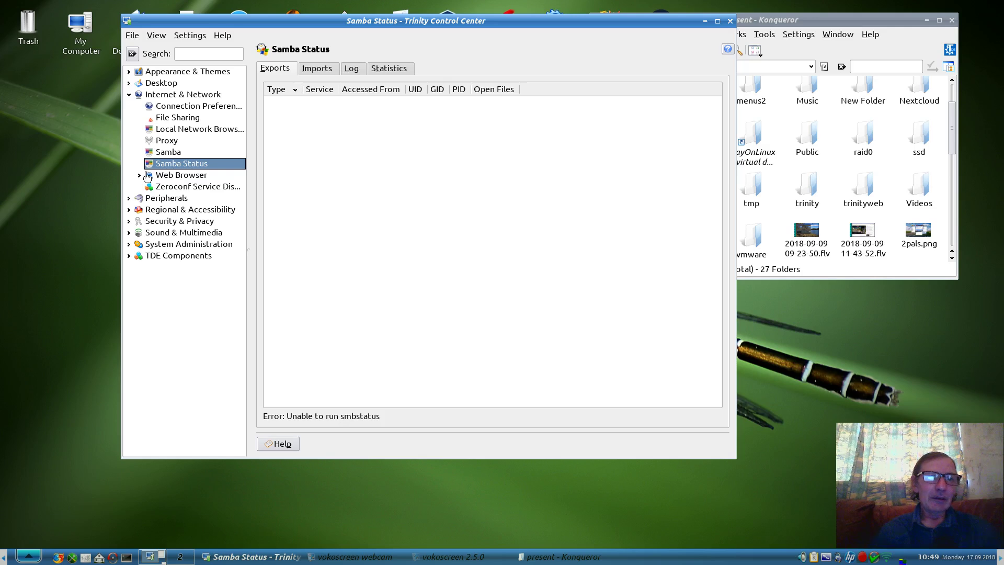
Try the web browser's AdBlocK filters on and off, discard the changes and view the Zeroconf Service Discovery settings.
{"action": "left_click", "coordinate": [181, 176]}
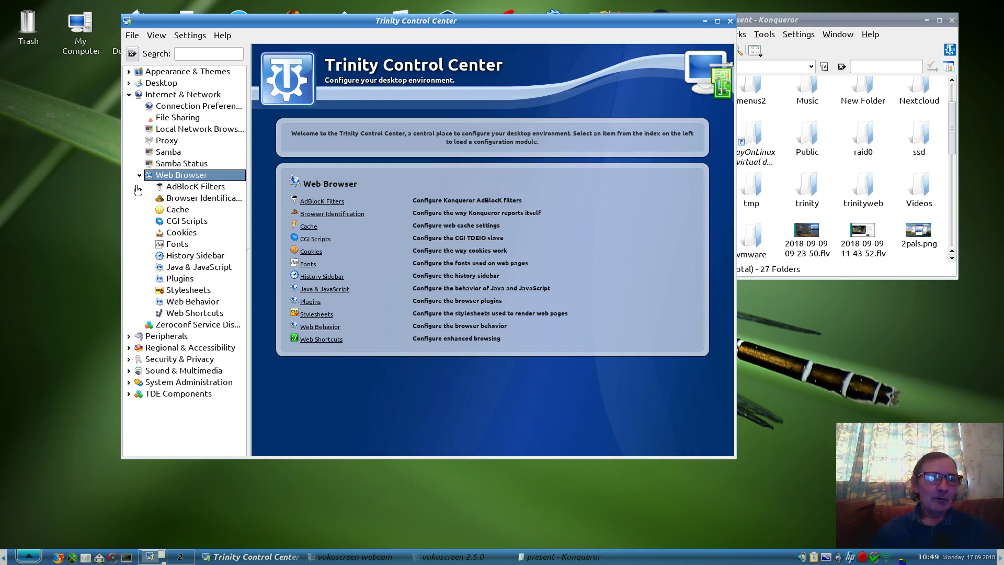
{"action": "left_click", "coordinate": [198, 187]}
{"action": "left_click", "coordinate": [260, 67]}
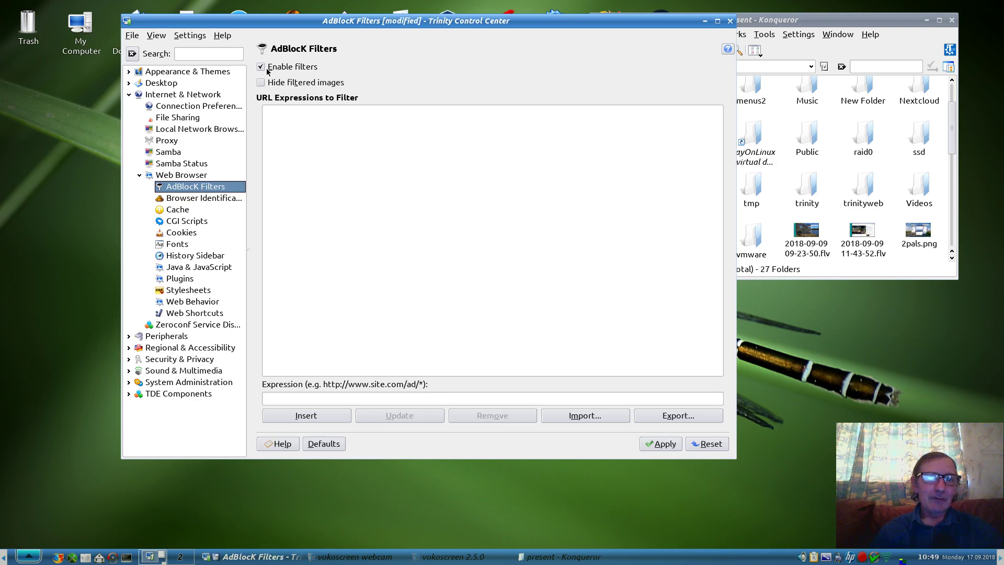
{"action": "left_click", "coordinate": [267, 69]}
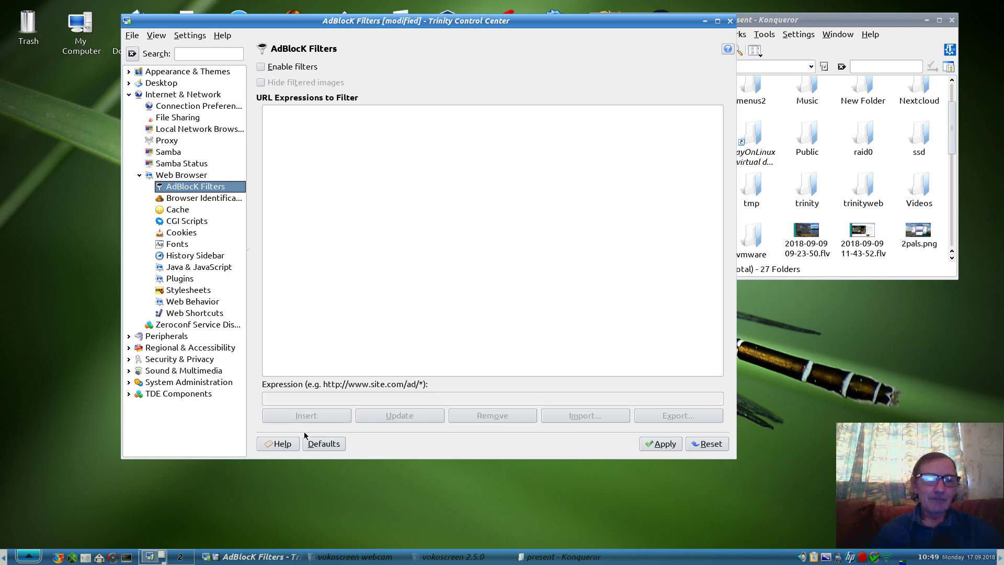
{"action": "left_click", "coordinate": [140, 175]}
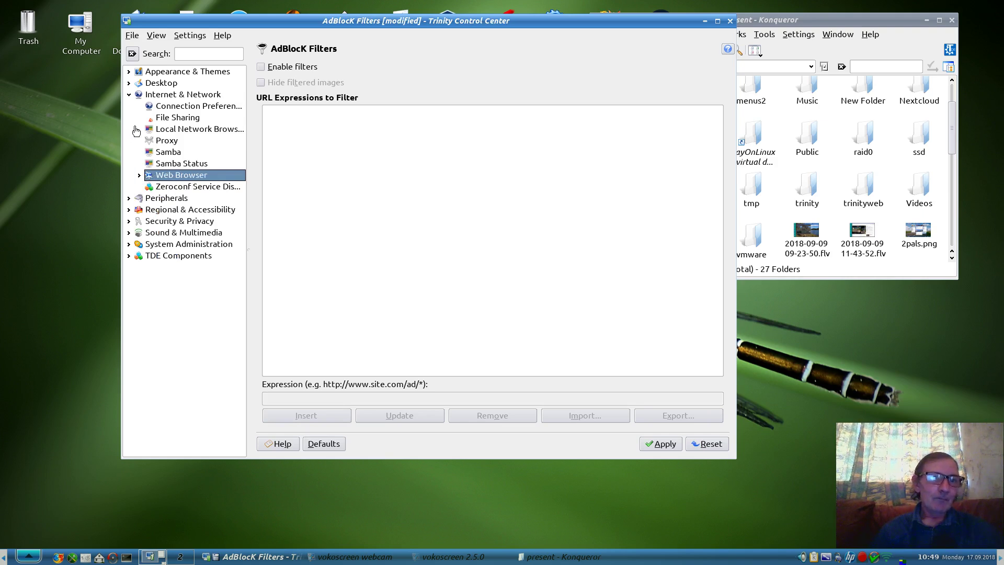
{"action": "left_click", "coordinate": [182, 186]}
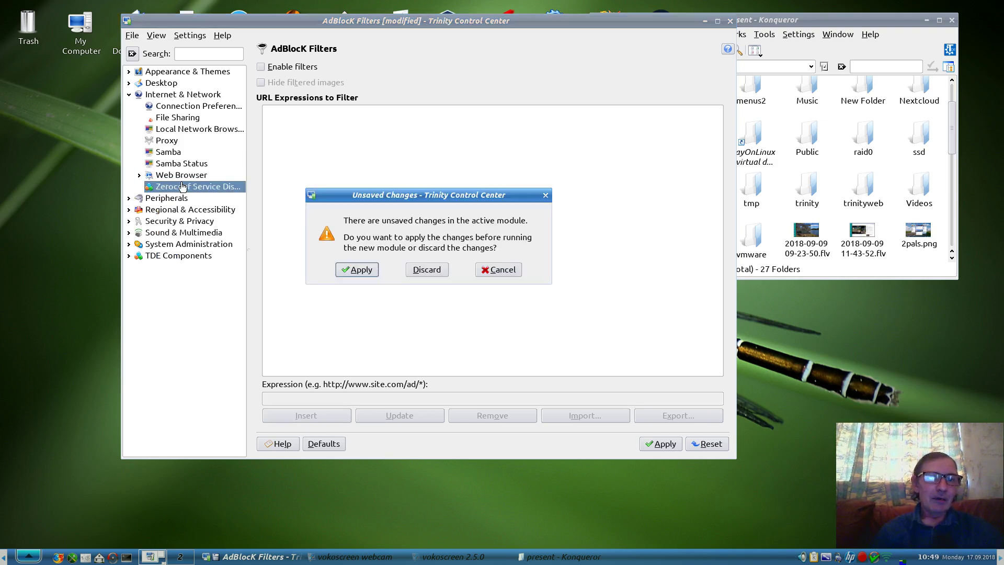
{"action": "left_click", "coordinate": [421, 271]}
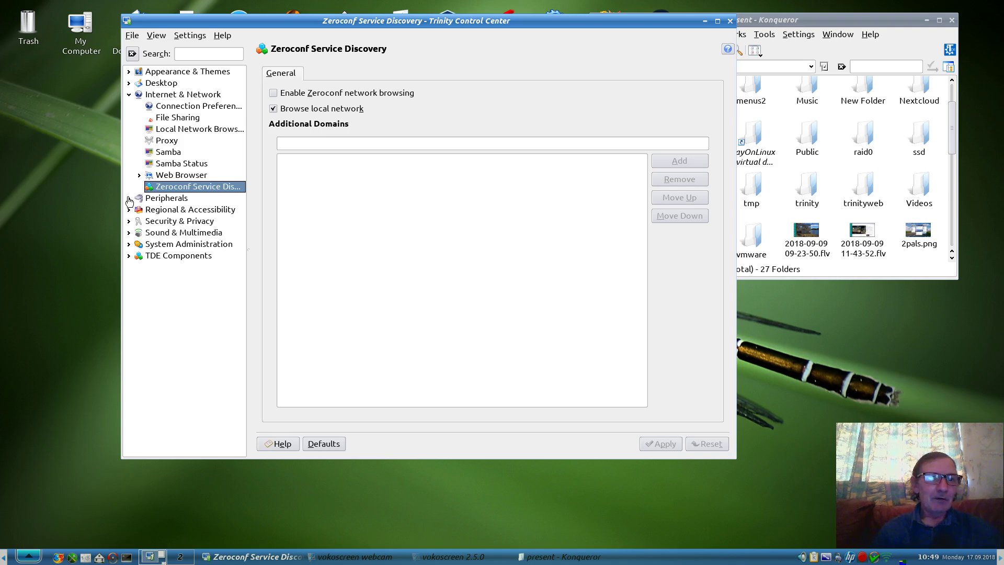
Review the digital camera and display peripherals, including the available screen sizes, monitor gamma and power control.
{"action": "left_click", "coordinate": [128, 94]}
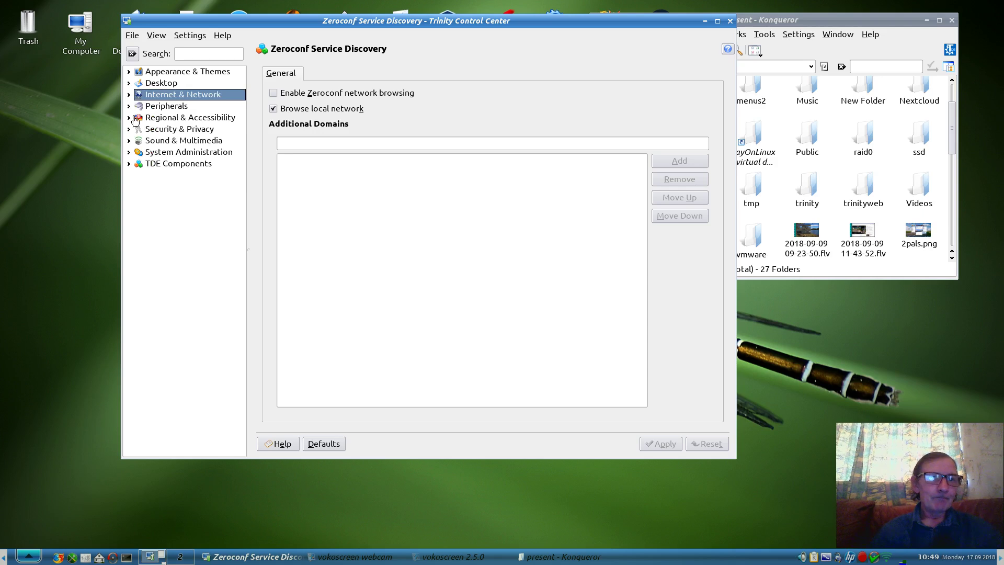
{"action": "left_click", "coordinate": [129, 107]}
{"action": "left_click", "coordinate": [179, 120]}
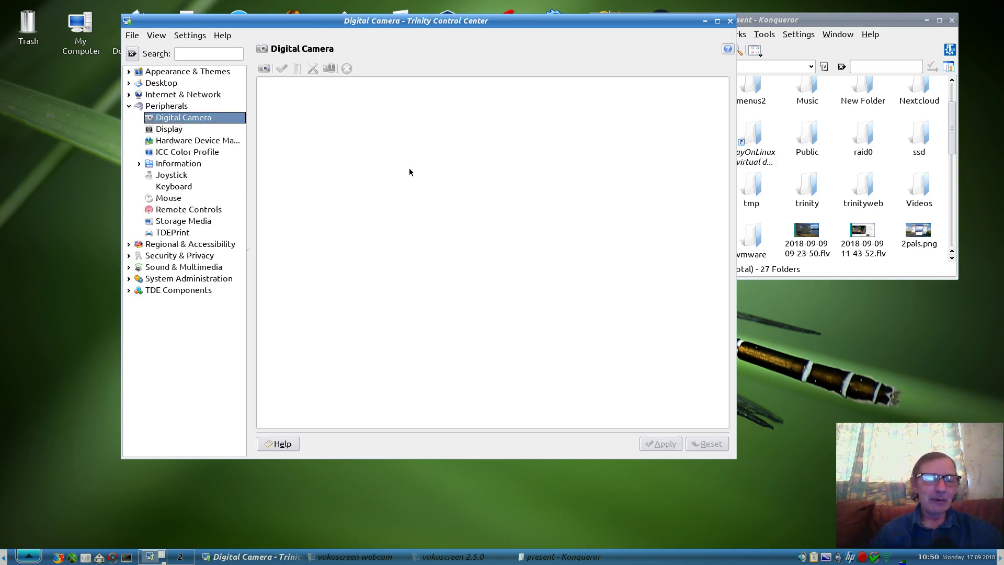
{"action": "left_click", "coordinate": [170, 130]}
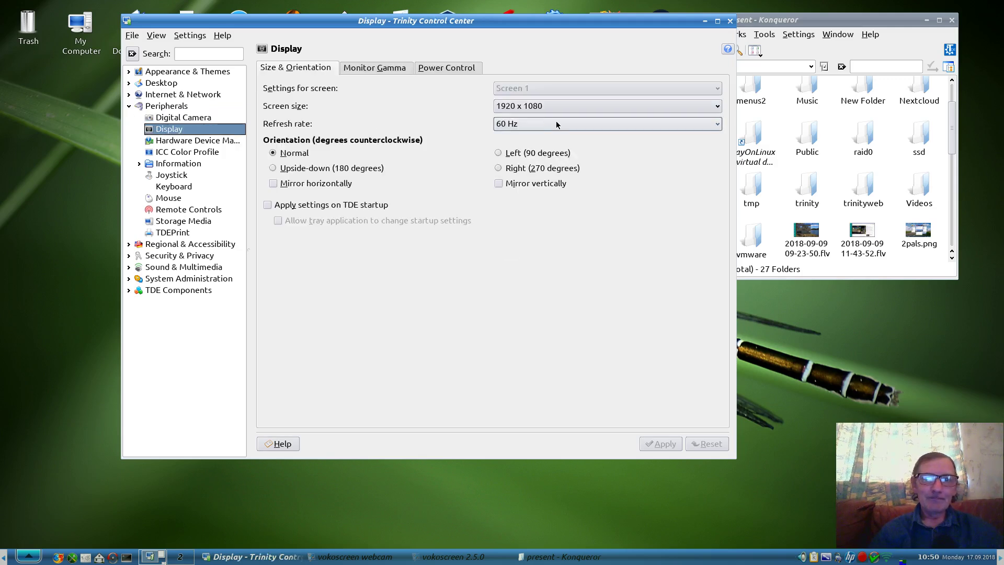
{"action": "left_click", "coordinate": [537, 106]}
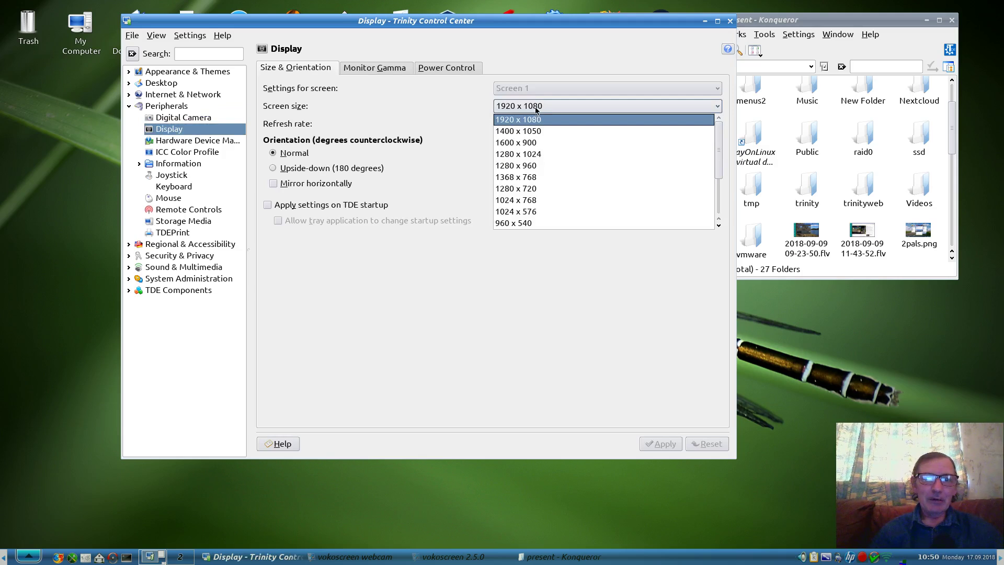
{"action": "left_click", "coordinate": [535, 107]}
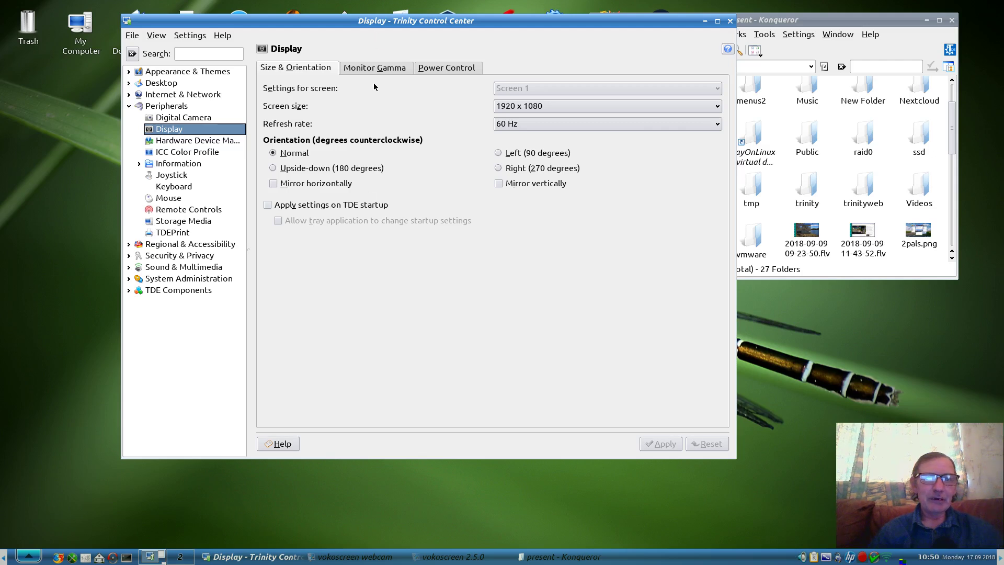
{"action": "left_click", "coordinate": [372, 68]}
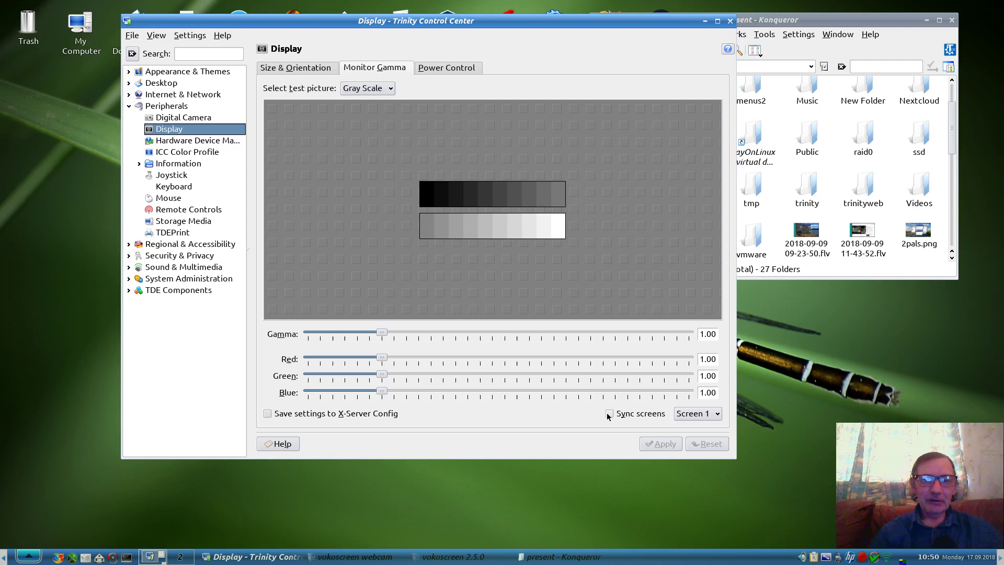
{"action": "left_click", "coordinate": [439, 68]}
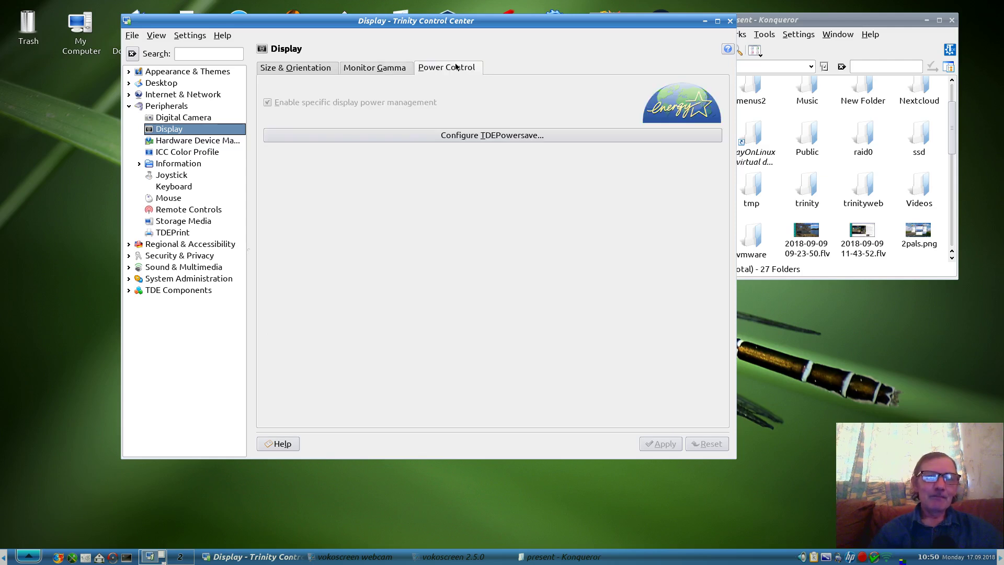
Toggle specific display power management off and on for TDEPowersave's Performance scheme and discard the changes.
{"action": "left_click", "coordinate": [327, 136]}
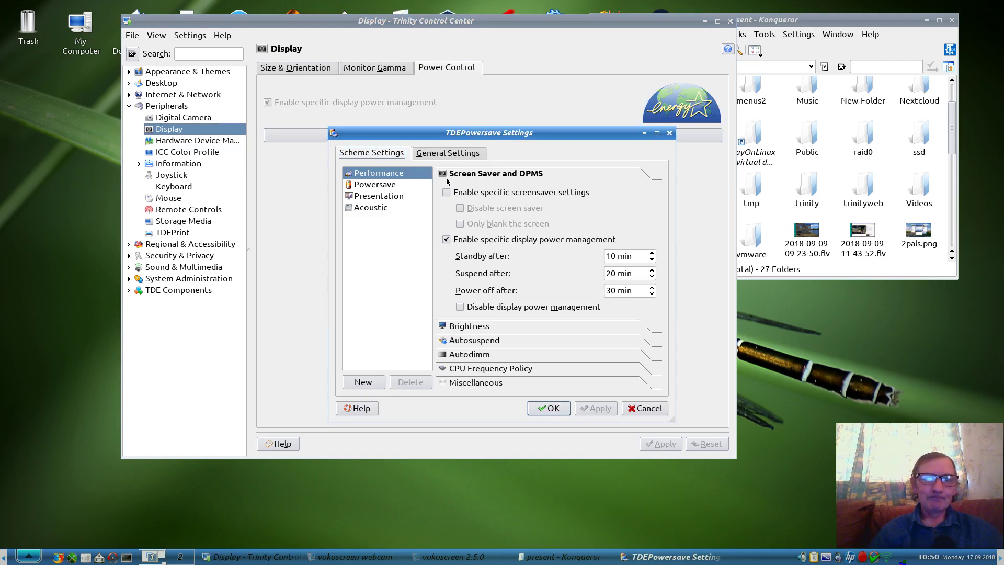
{"action": "left_click", "coordinate": [447, 242]}
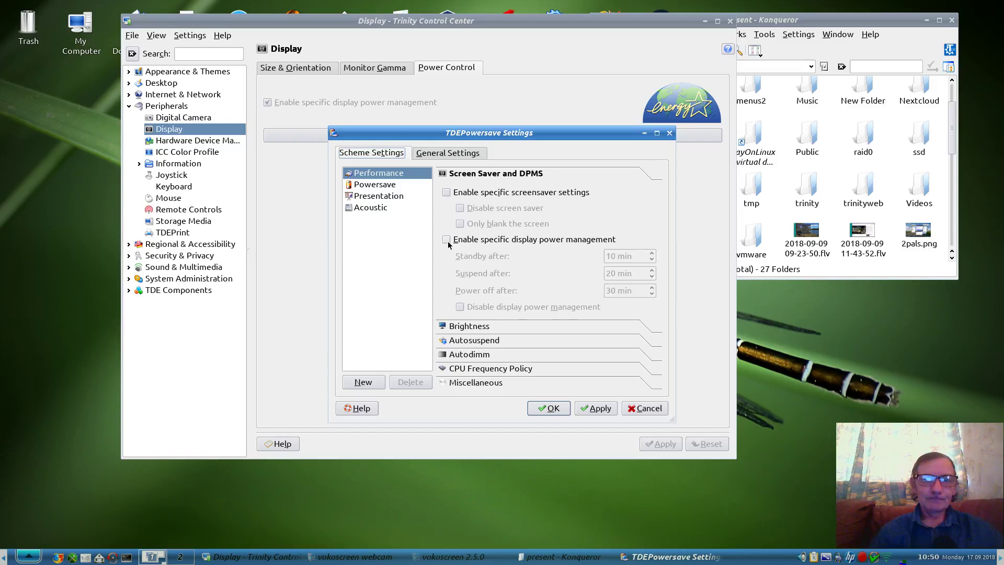
{"action": "left_click", "coordinate": [446, 242]}
{"action": "left_click", "coordinate": [645, 408]}
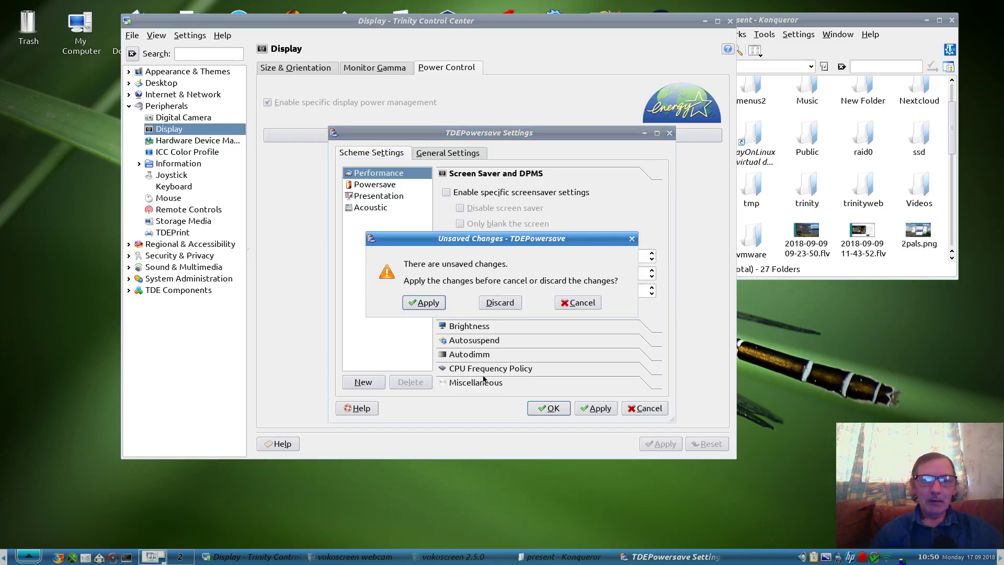
{"action": "left_click", "coordinate": [483, 304]}
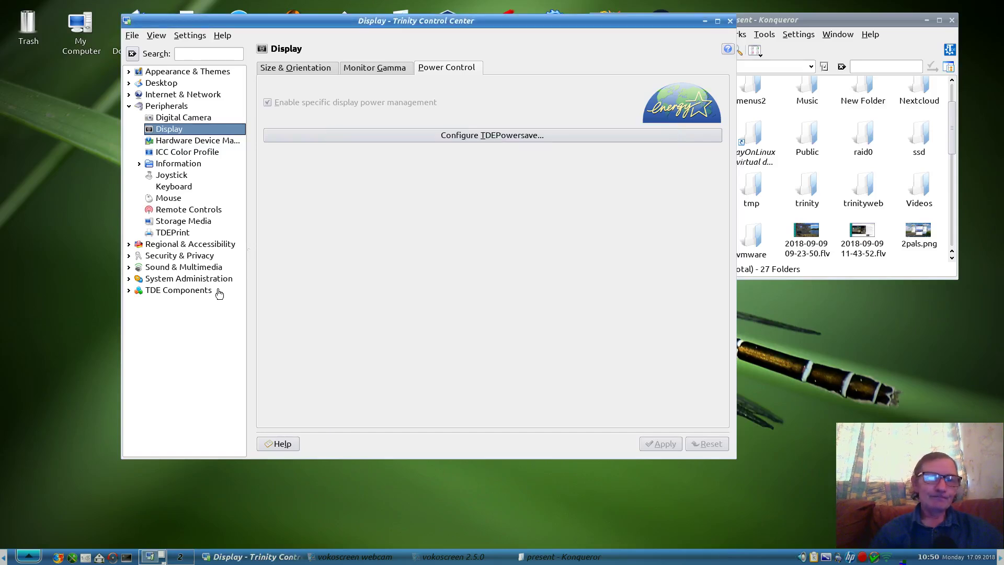
Inspect the general properties and backlight status of the graphics controller's backlight device in the Hardware Device Manager.
{"action": "left_click", "coordinate": [176, 142]}
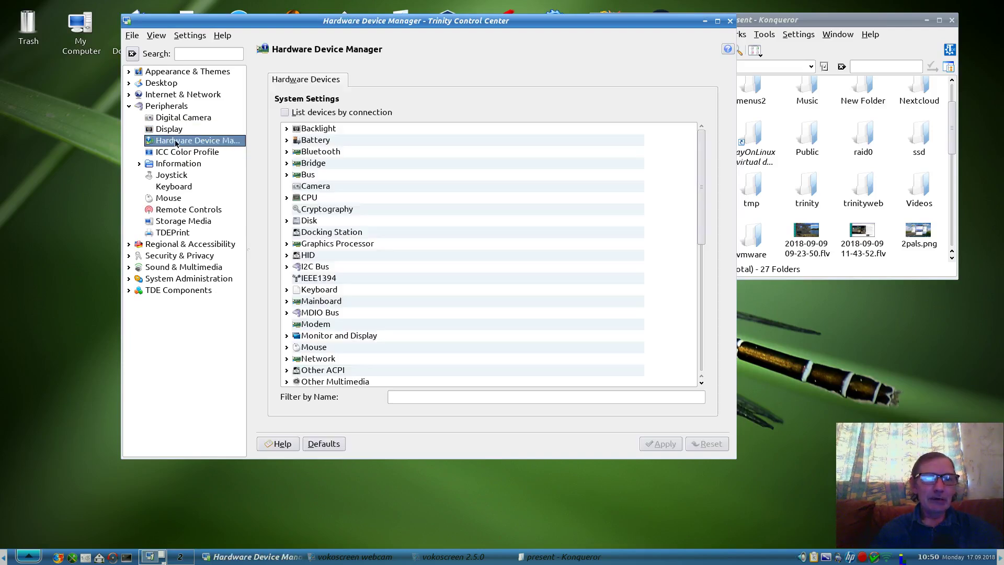
{"action": "left_click", "coordinate": [286, 129]}
{"action": "double_click", "coordinate": [365, 140]}
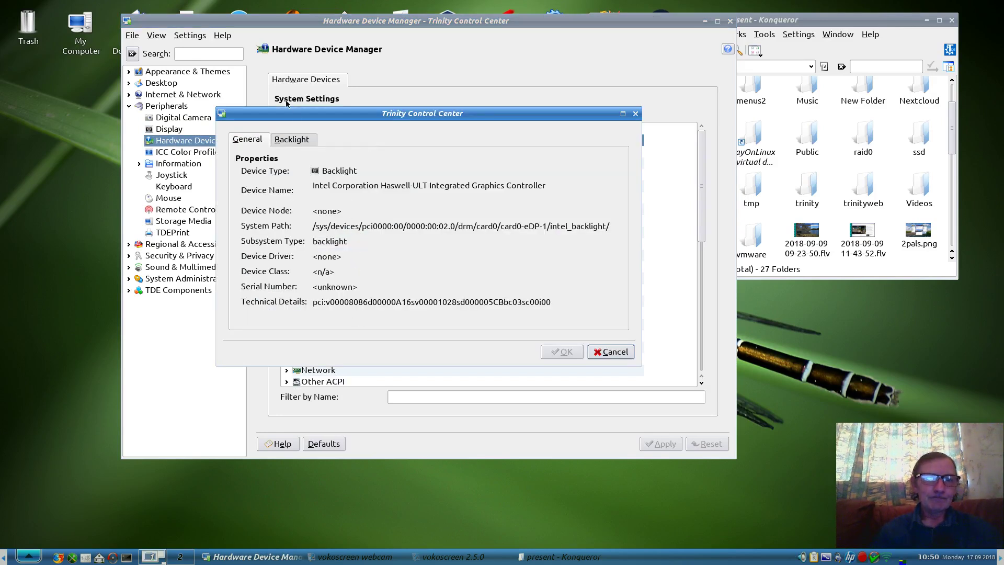
{"action": "left_click", "coordinate": [296, 139]}
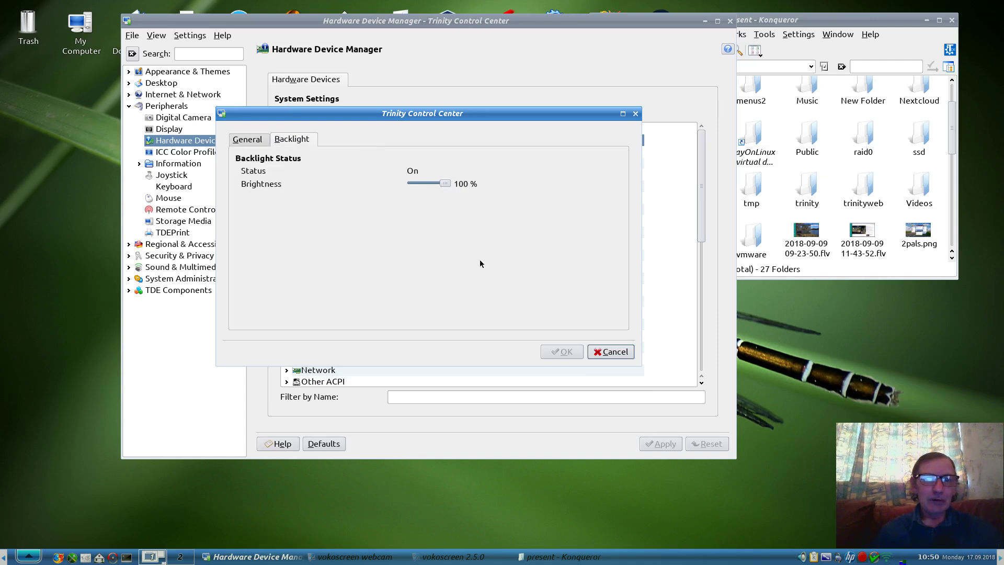
Close the backlight device's properties and examine the sound devices listed in the Hardware Device Manager.
{"action": "left_click", "coordinate": [604, 350]}
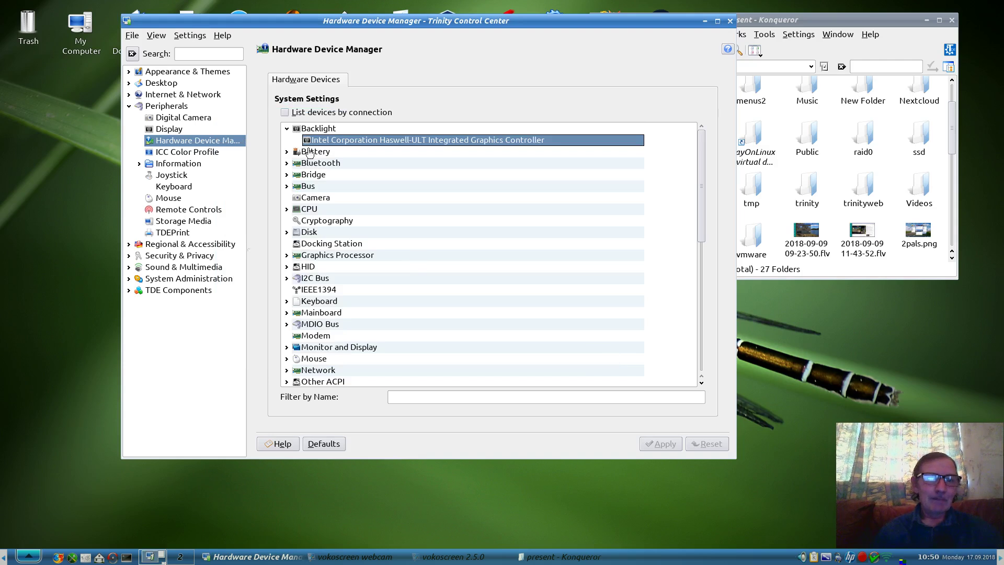
{"action": "scroll", "coordinate": [353, 224], "scroll_direction": "down", "scroll_amount": 9}
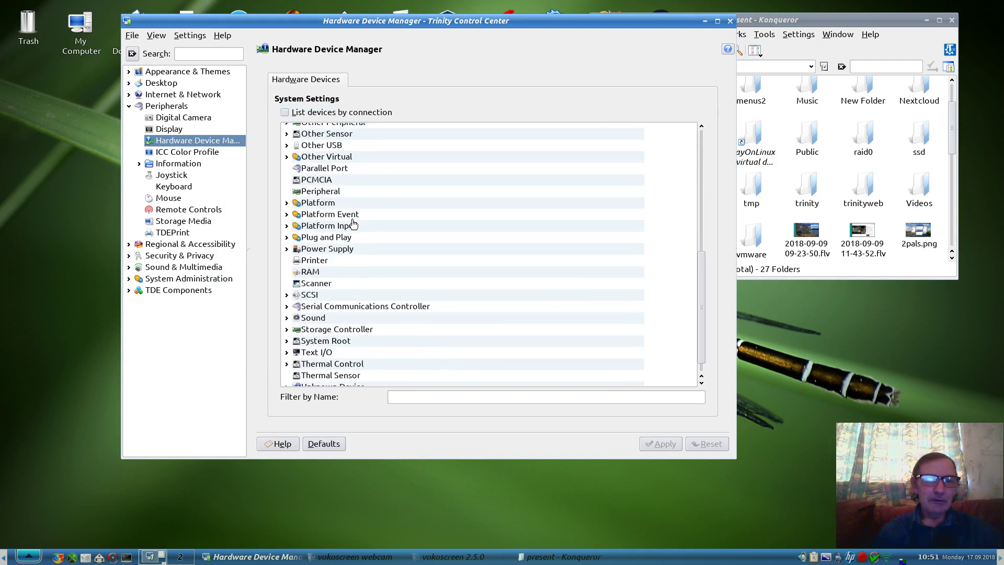
{"action": "left_click", "coordinate": [287, 299]}
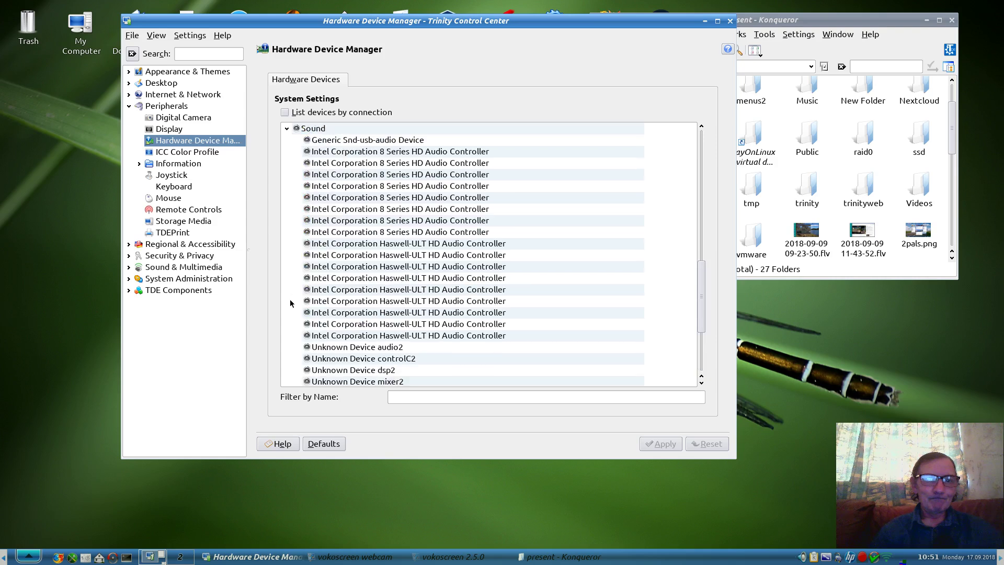
{"action": "scroll", "coordinate": [388, 214], "scroll_direction": "down", "scroll_amount": 4}
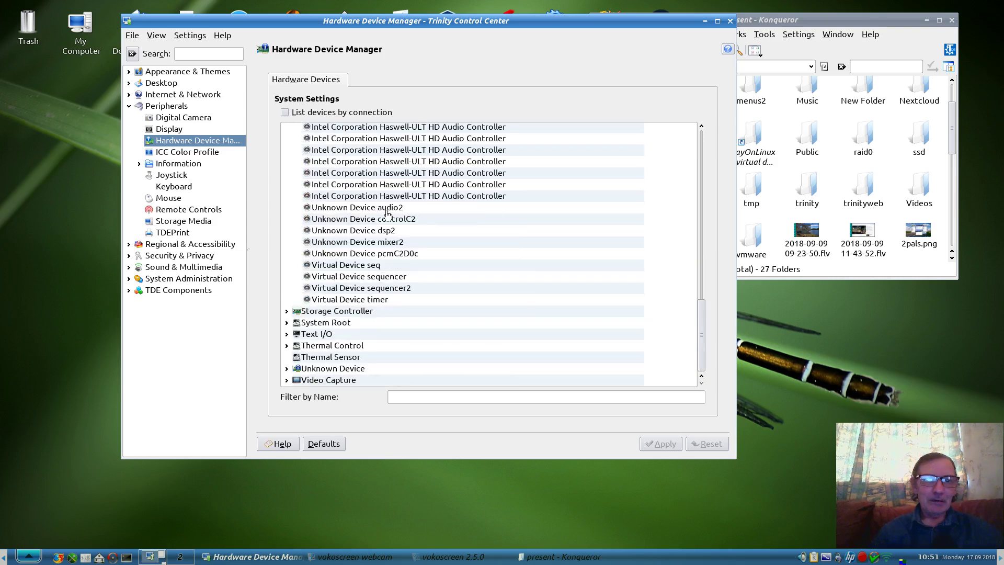
{"action": "scroll", "coordinate": [387, 215], "scroll_direction": "up", "scroll_amount": 7}
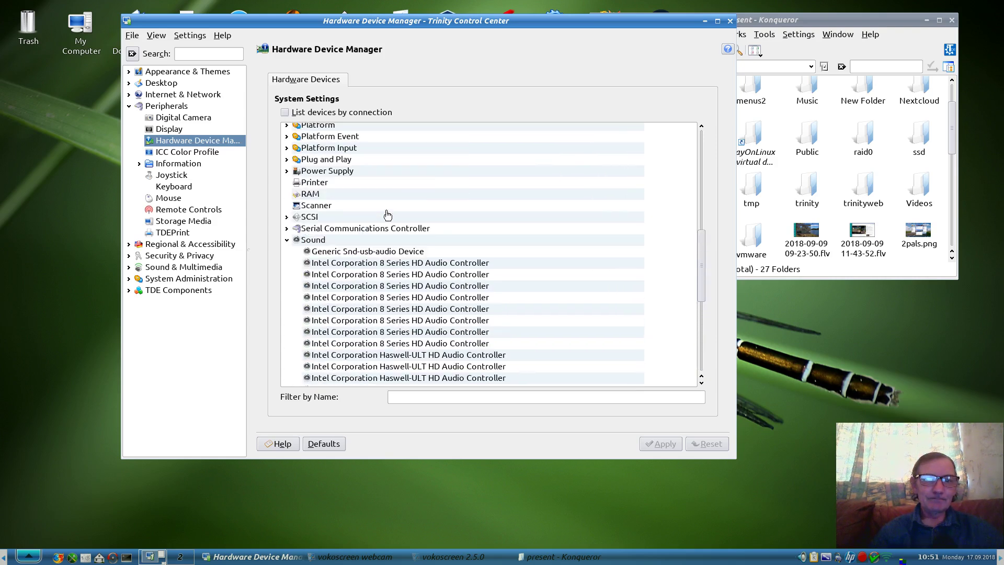
{"action": "left_click", "coordinate": [155, 144]}
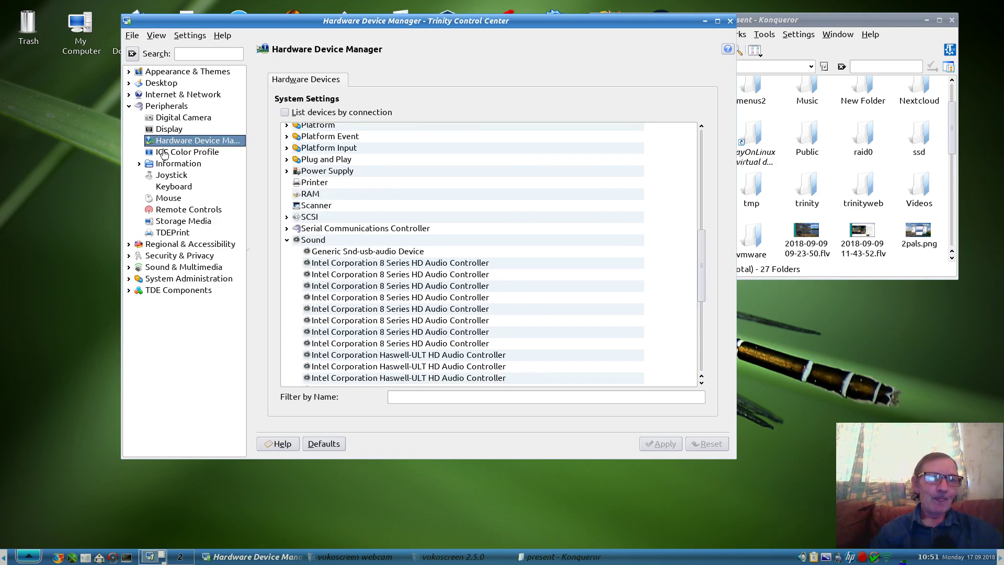
Toggle user ICC color profile support on and off, discard the changes and return to the Peripherals overview.
{"action": "left_click", "coordinate": [163, 153]}
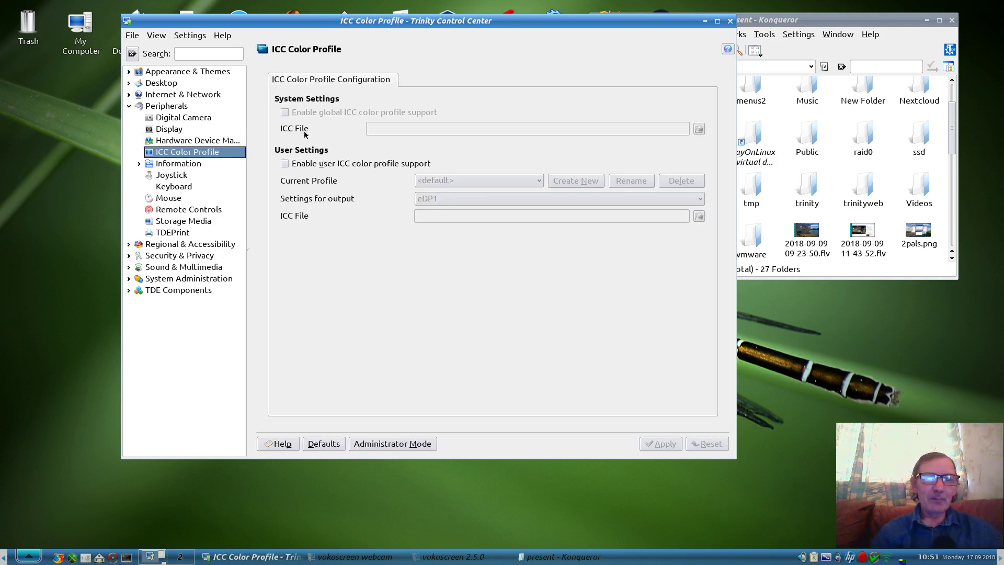
{"action": "left_click", "coordinate": [285, 164]}
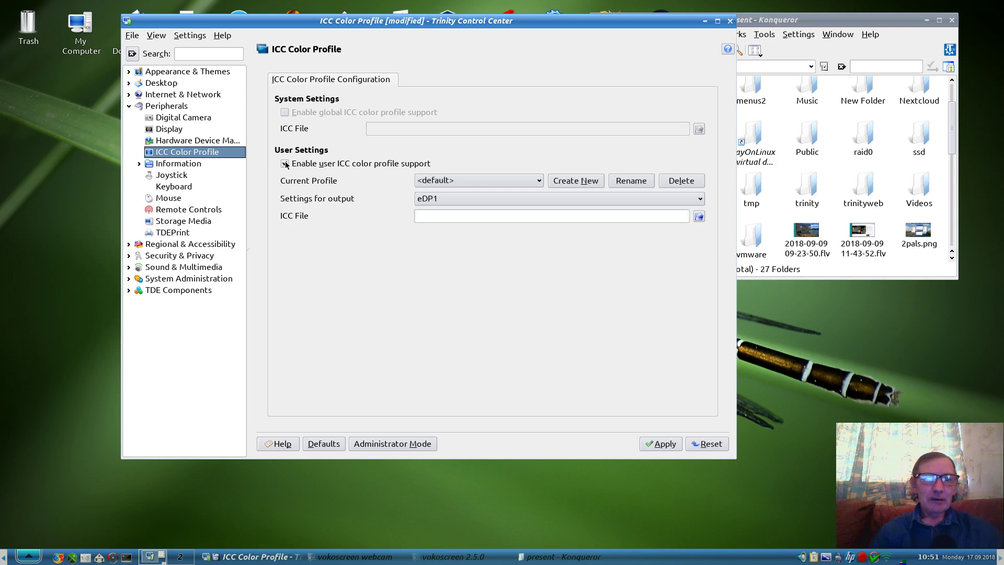
{"action": "left_click", "coordinate": [285, 164]}
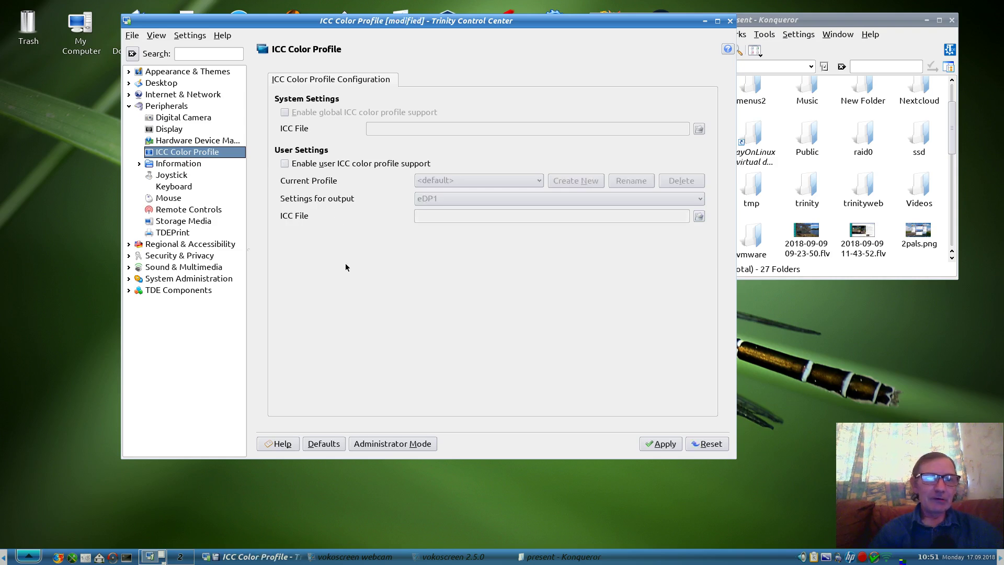
{"action": "left_click", "coordinate": [130, 106]}
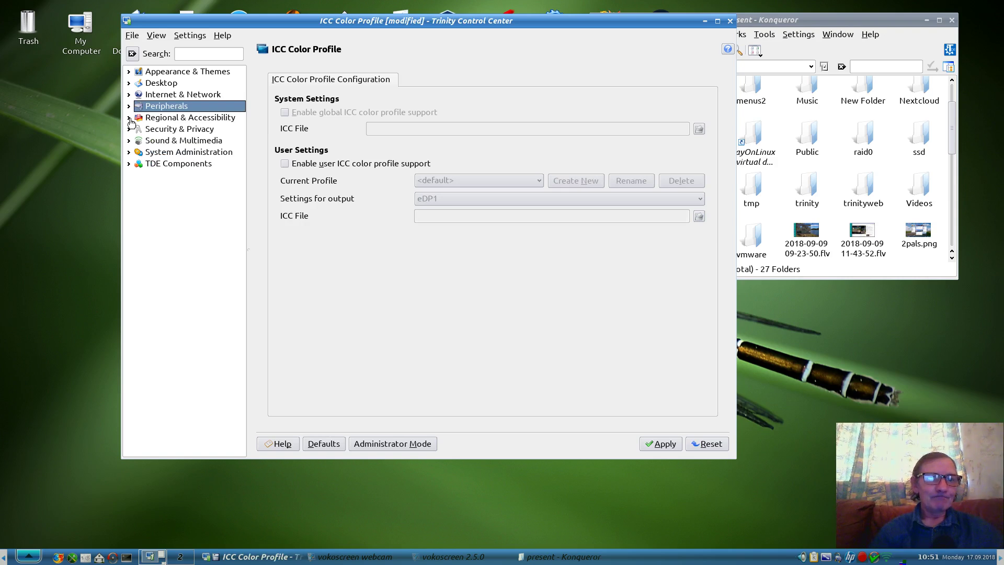
{"action": "left_click", "coordinate": [151, 109]}
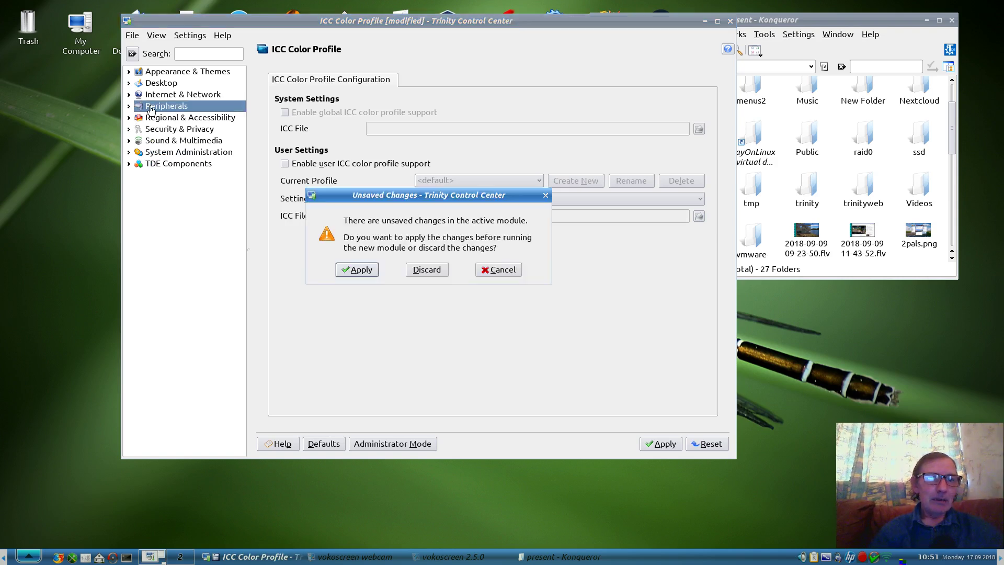
{"action": "left_click", "coordinate": [413, 269]}
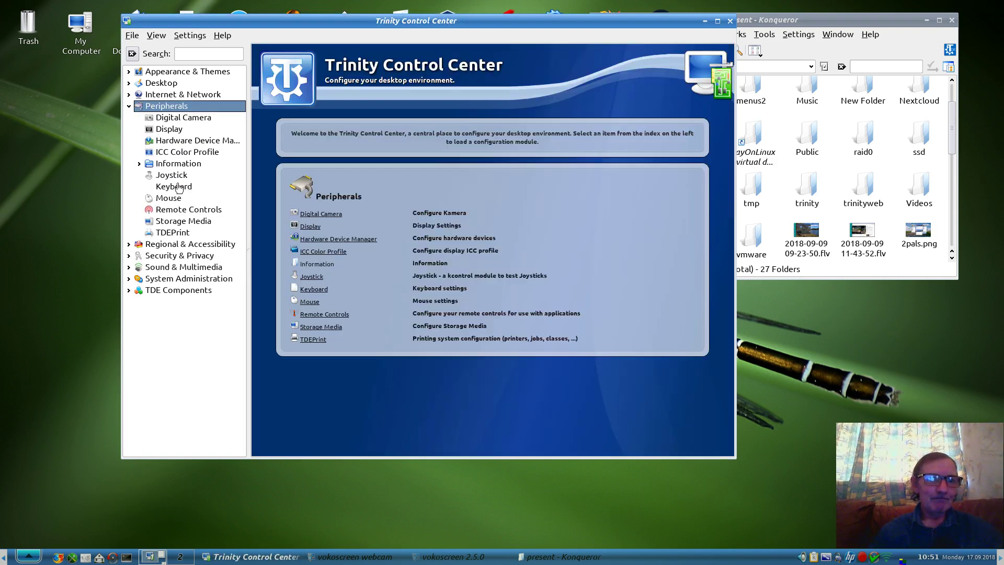
Review the keyboard settings and the mouse's general, cursor theme and advanced options, testing the double-click interval.
{"action": "left_click", "coordinate": [173, 189]}
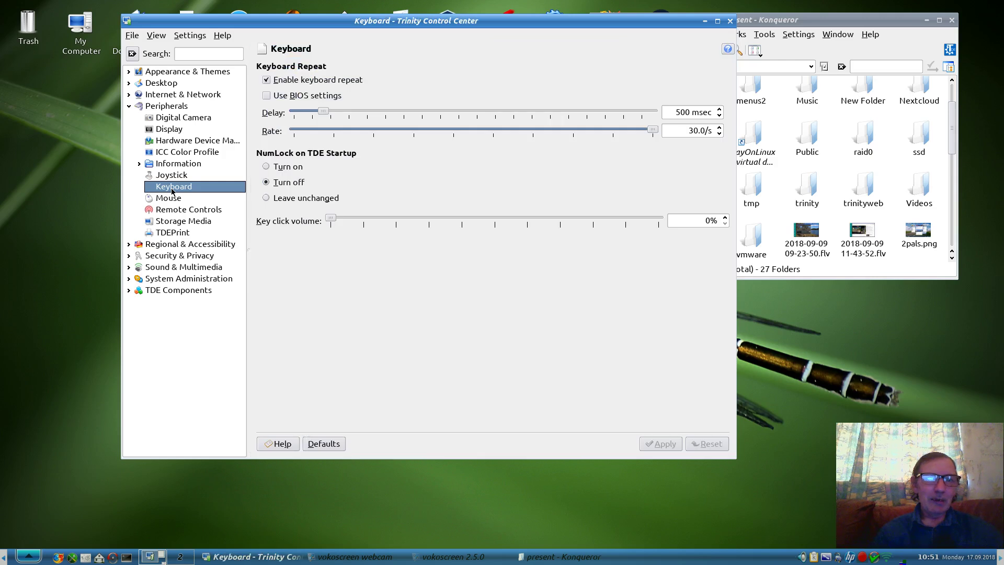
{"action": "left_click", "coordinate": [167, 198]}
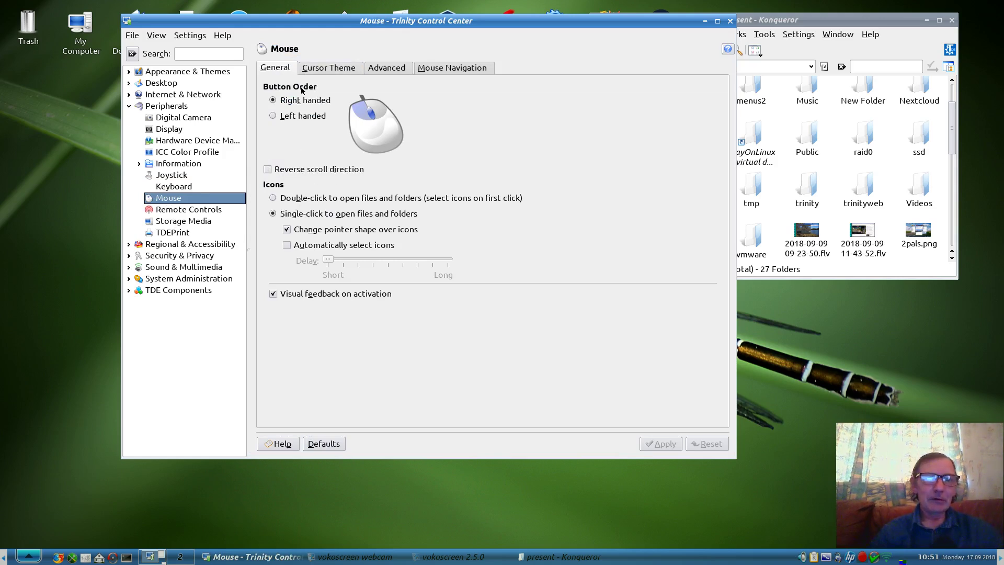
{"action": "left_click", "coordinate": [330, 68]}
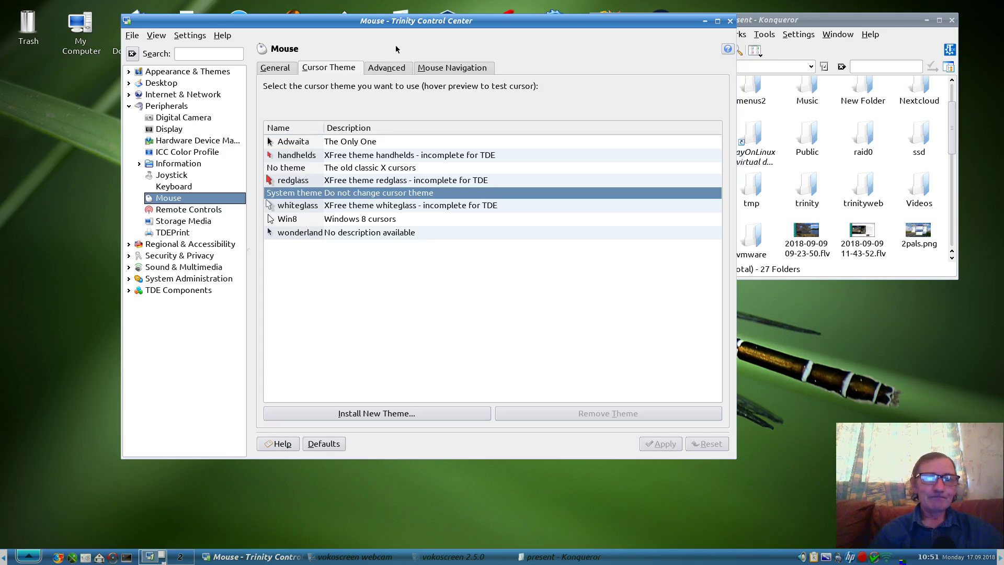
{"action": "left_click", "coordinate": [399, 71]}
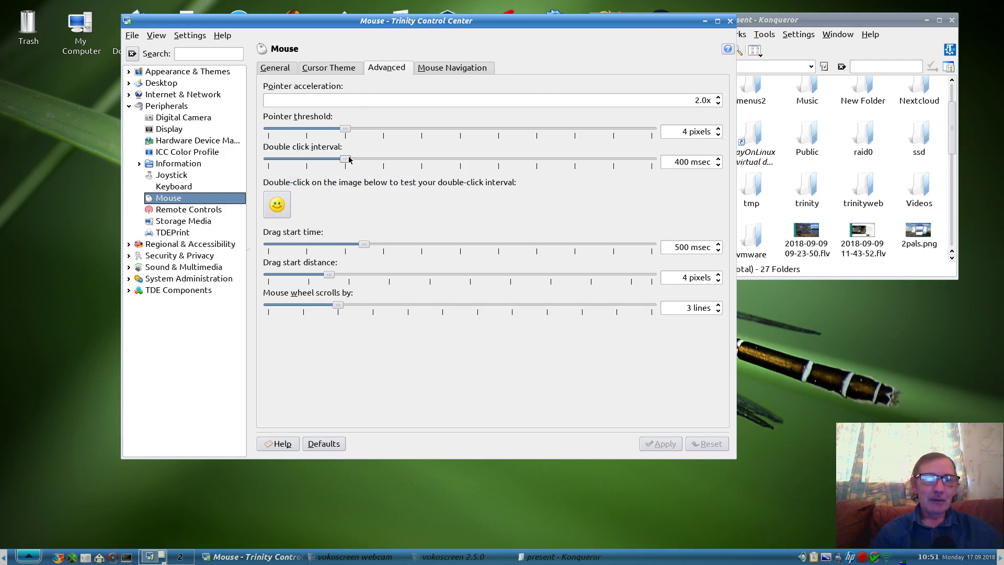
{"action": "double_click", "coordinate": [274, 214]}
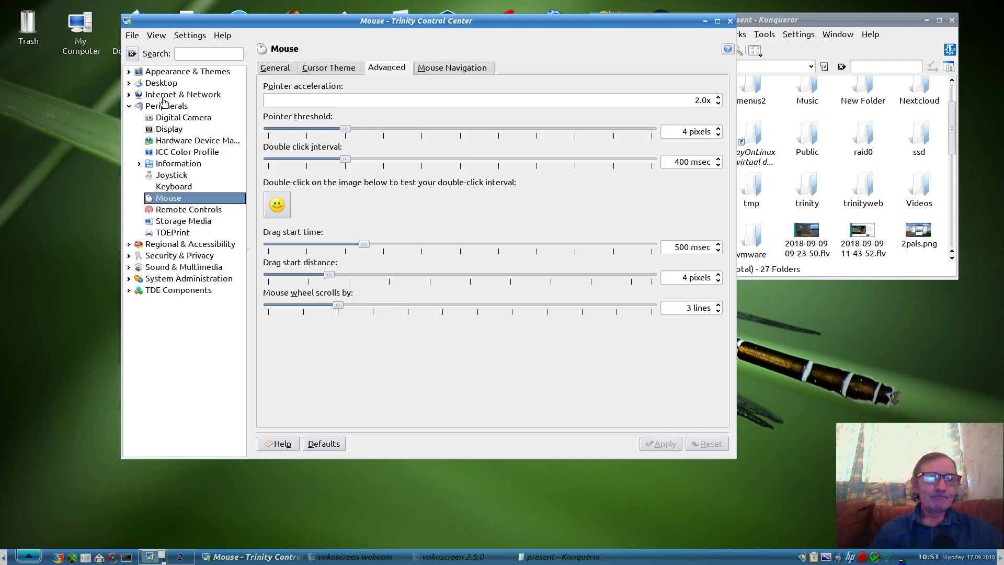
View Remote Controls without starting the infrared software, then the storage media notifications and advanced mount options, dismissing the new-medium dialog.
{"action": "left_click", "coordinate": [172, 213]}
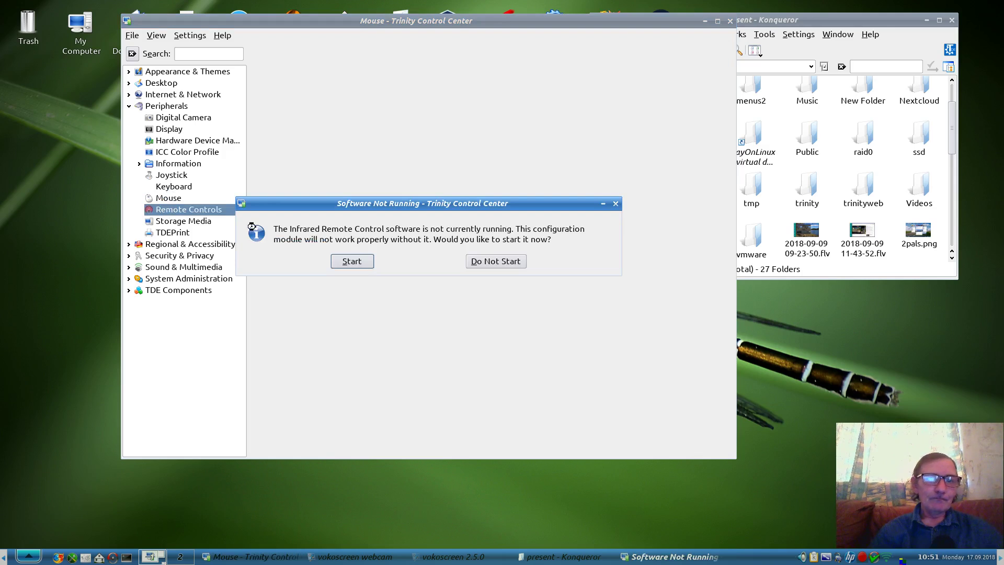
{"action": "left_click", "coordinate": [484, 261]}
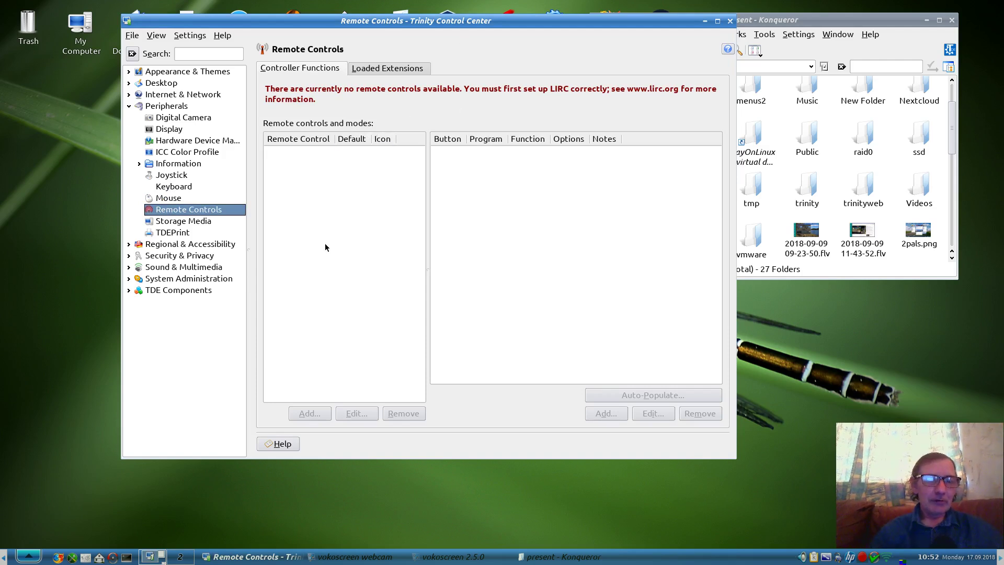
{"action": "left_click", "coordinate": [184, 221]}
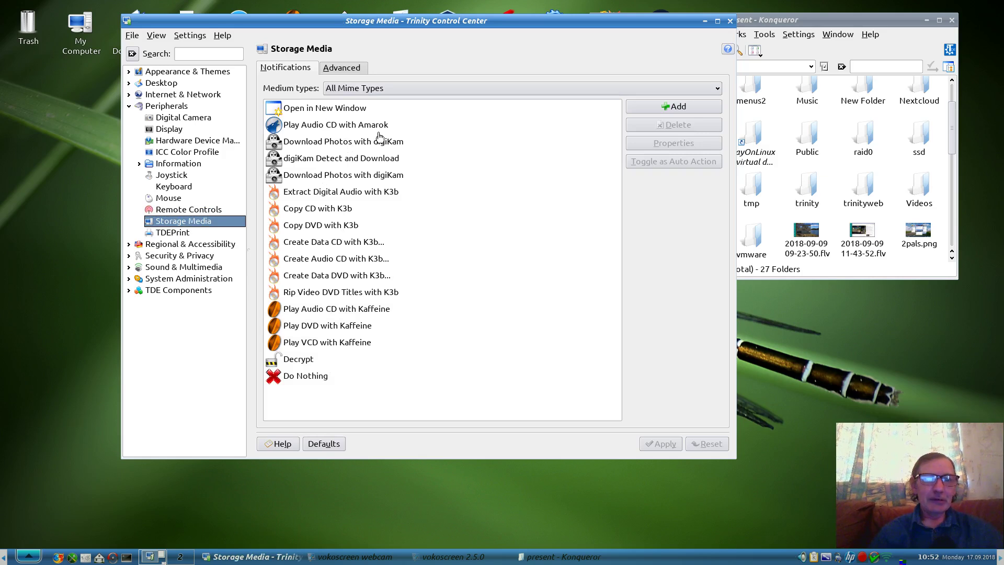
{"action": "left_click", "coordinate": [341, 68]}
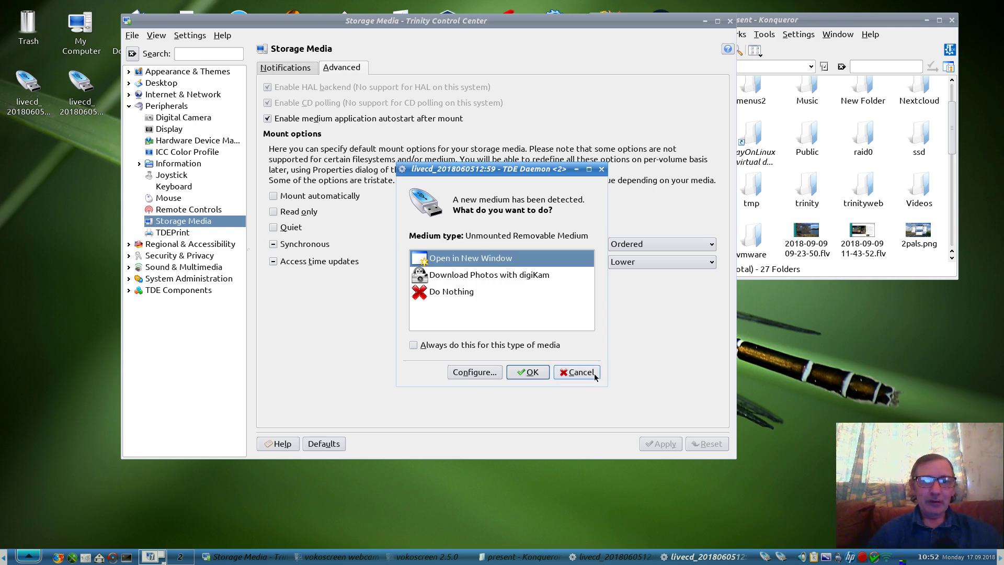
{"action": "left_click", "coordinate": [573, 375]}
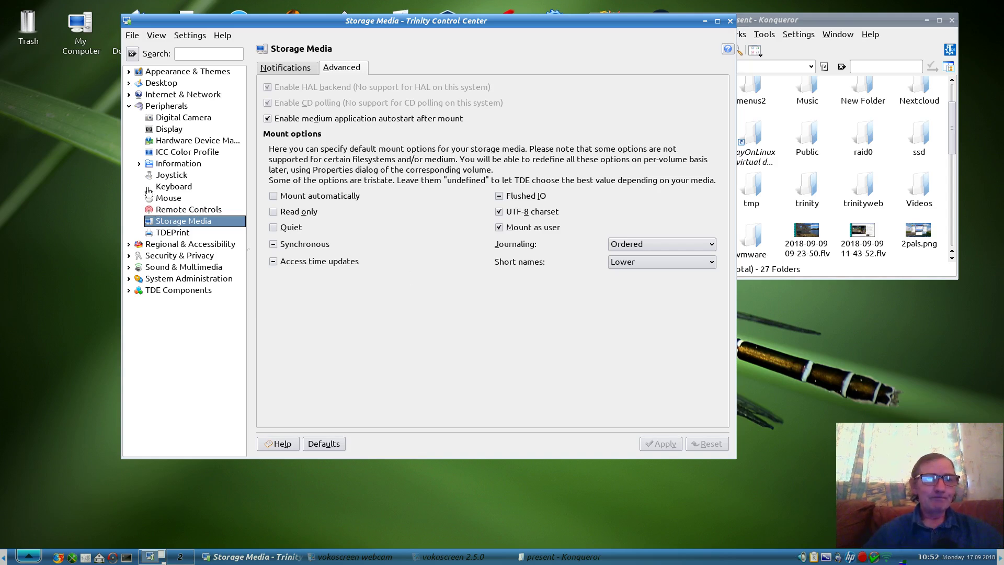
Try to set the MG2500-series printer's media size to A4 in TDEPrint.
{"action": "left_click", "coordinate": [166, 232]}
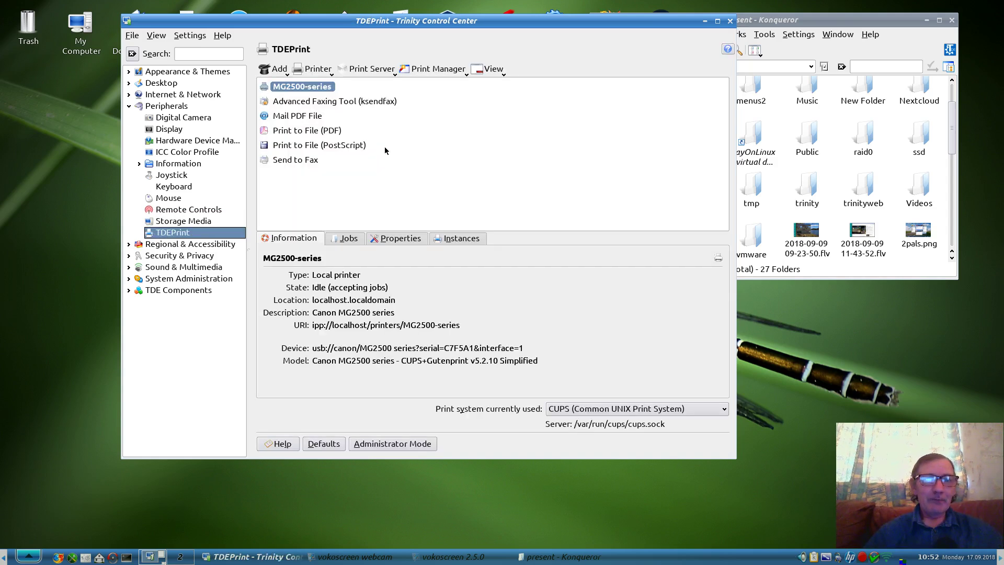
{"action": "left_click", "coordinate": [315, 68]}
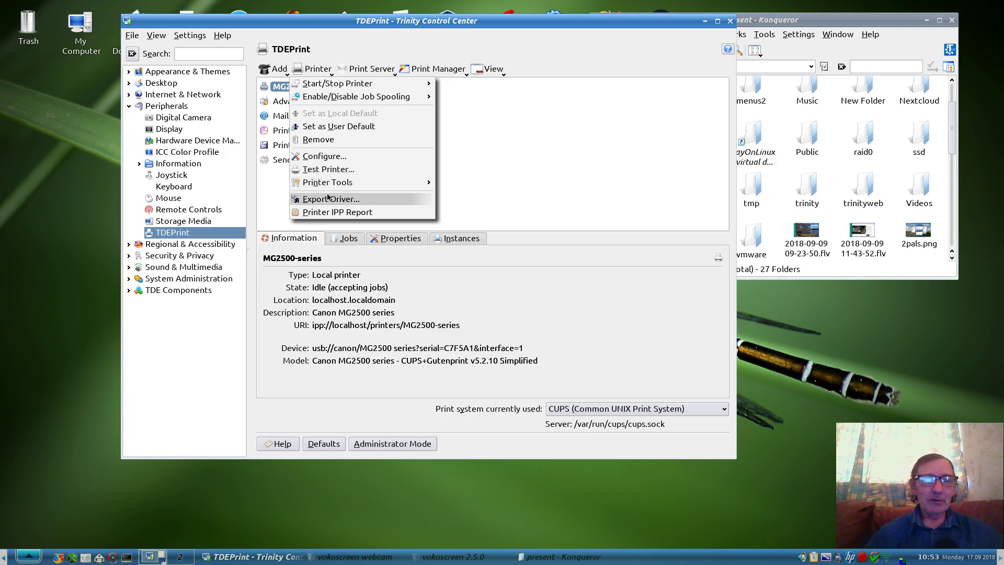
{"action": "left_click", "coordinate": [320, 156]}
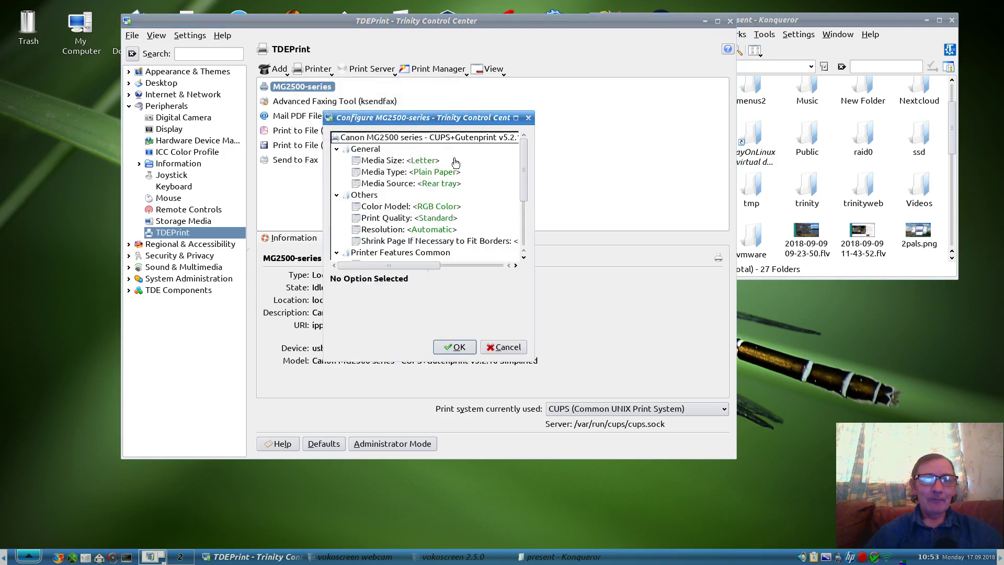
{"action": "left_click", "coordinate": [425, 166]}
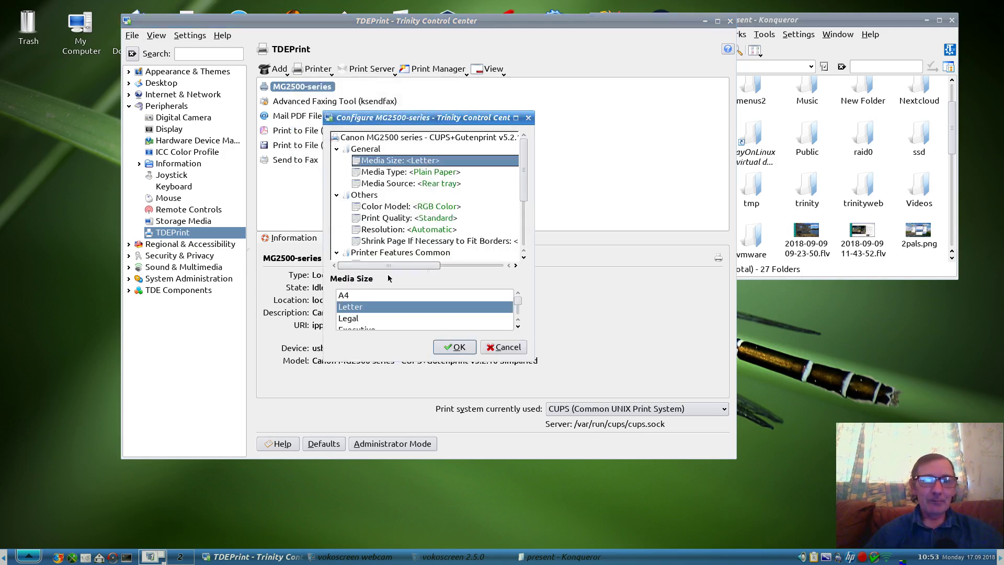
{"action": "left_click", "coordinate": [347, 296]}
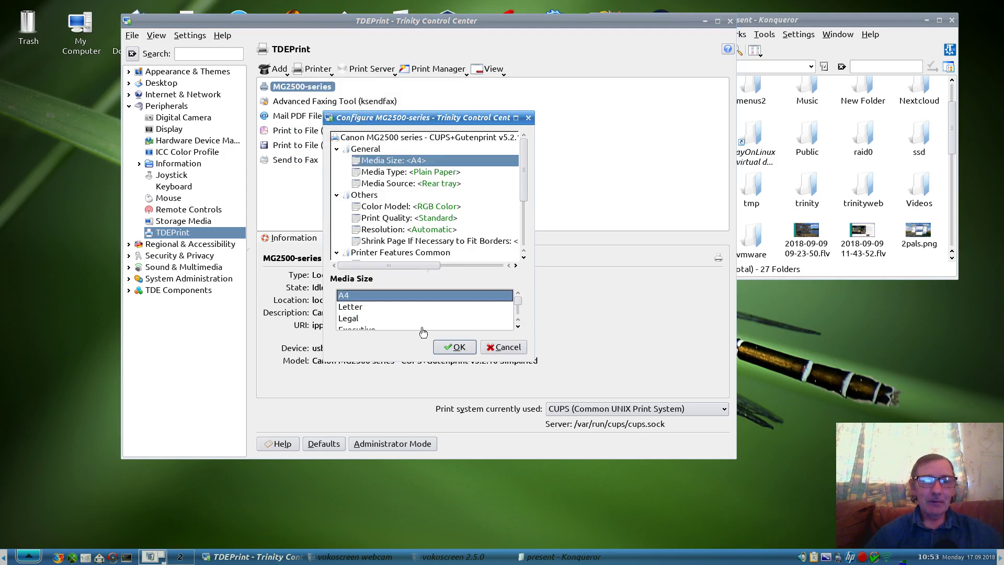
{"action": "left_click", "coordinate": [453, 347]}
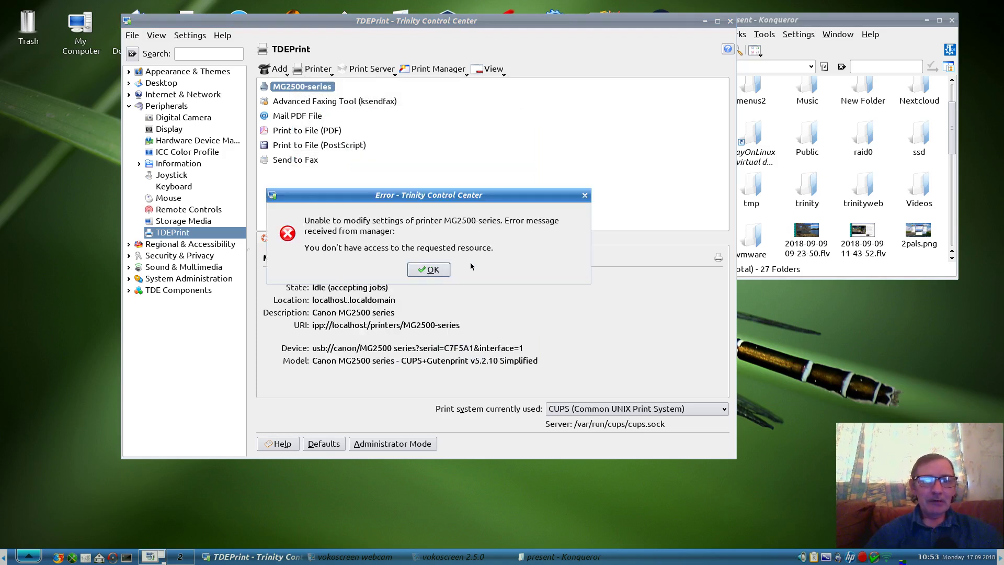
{"action": "left_click", "coordinate": [431, 269]}
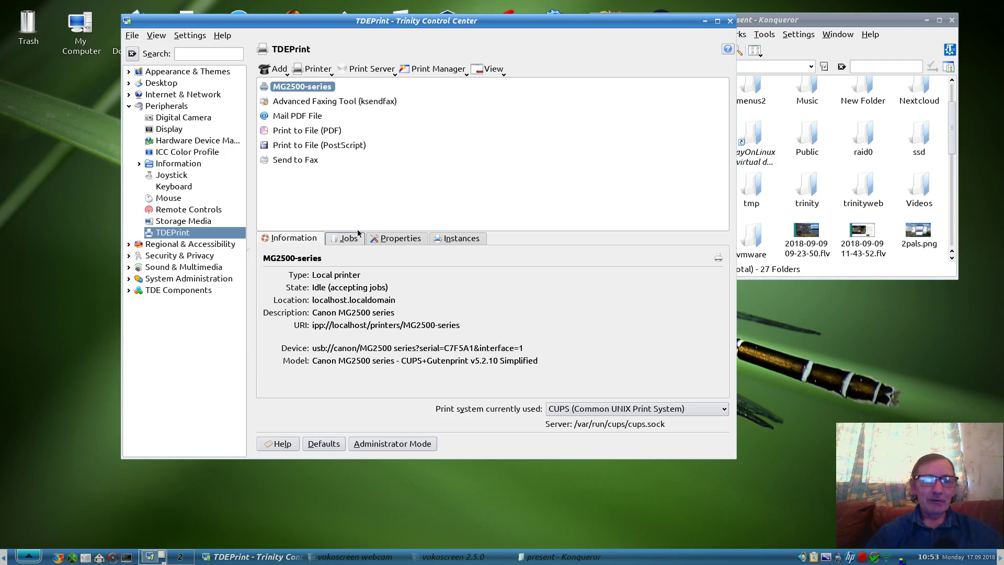
Review the MG2500-series printer's instances, properties, jobs and general information.
{"action": "left_click", "coordinate": [450, 242]}
{"action": "left_click", "coordinate": [403, 239]}
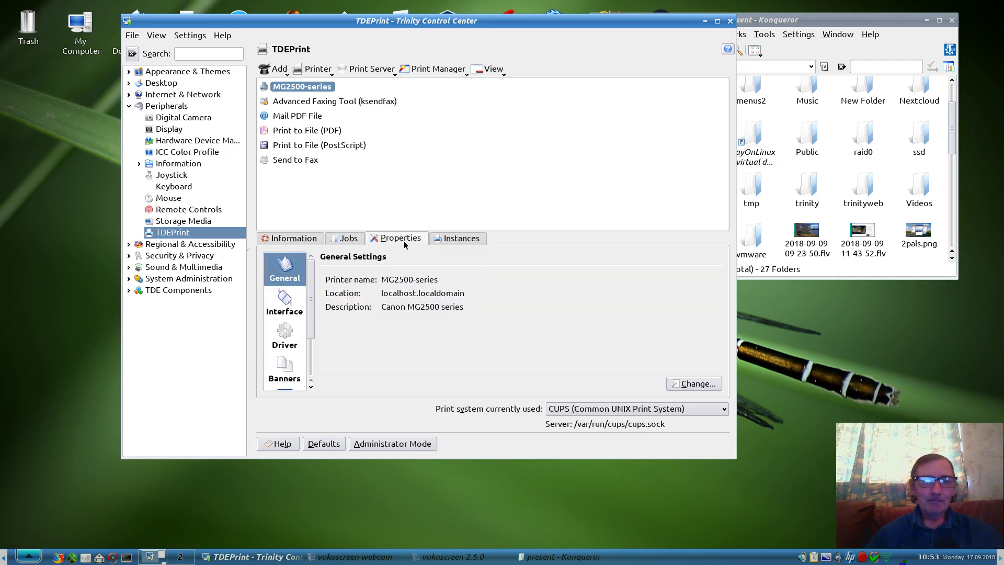
{"action": "left_click", "coordinate": [348, 239]}
{"action": "left_click", "coordinate": [296, 242]}
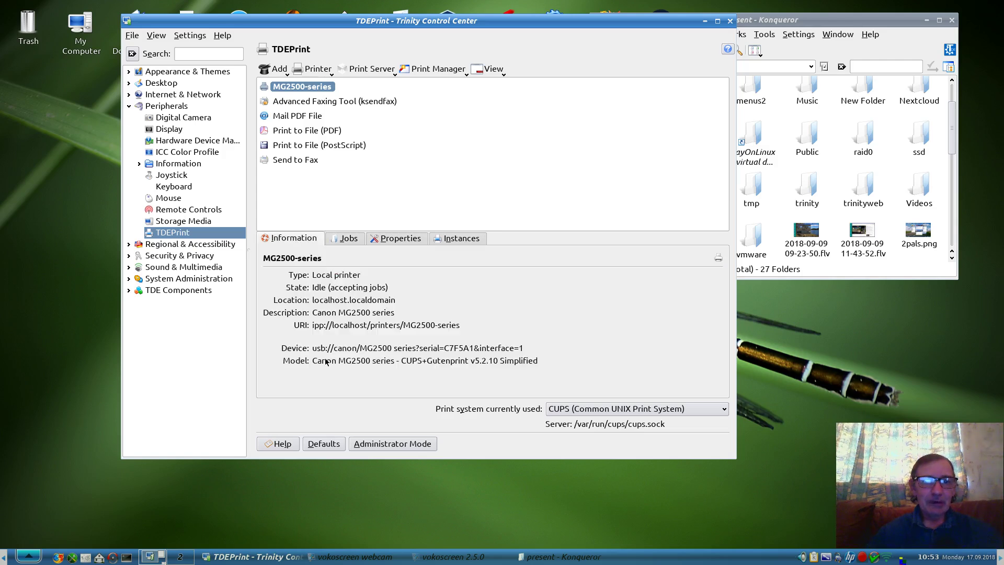
Leave the Peripherals category and view the Country/Region & Language locale settings under Regional & Accessibility.
{"action": "left_click", "coordinate": [139, 164]}
{"action": "left_click", "coordinate": [139, 164]}
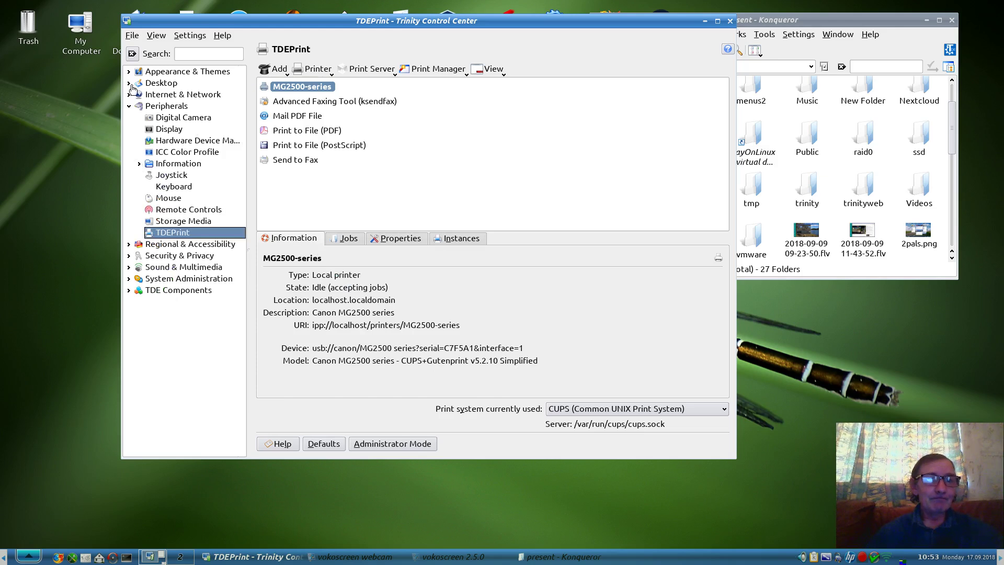
{"action": "left_click", "coordinate": [128, 106]}
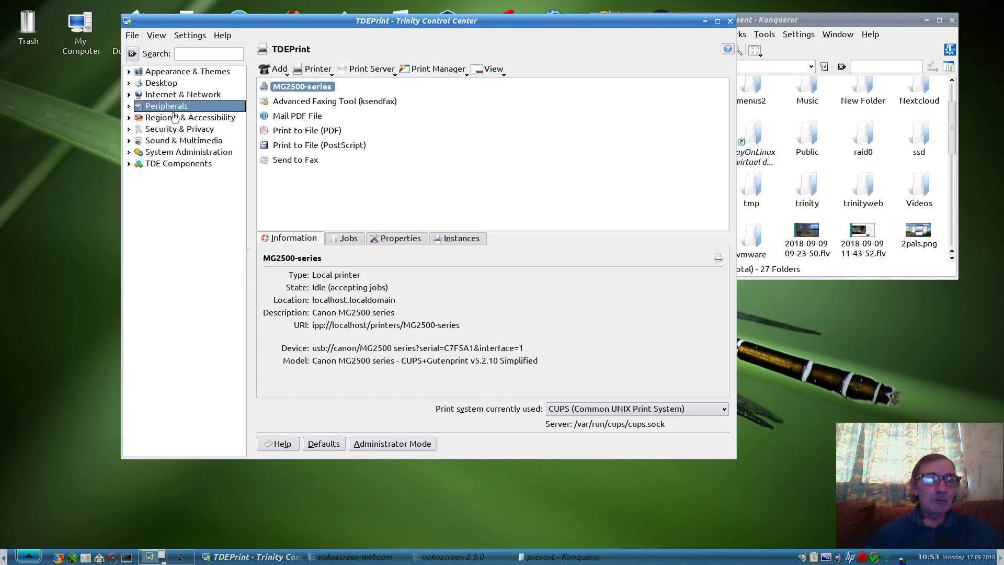
{"action": "left_click", "coordinate": [128, 118]}
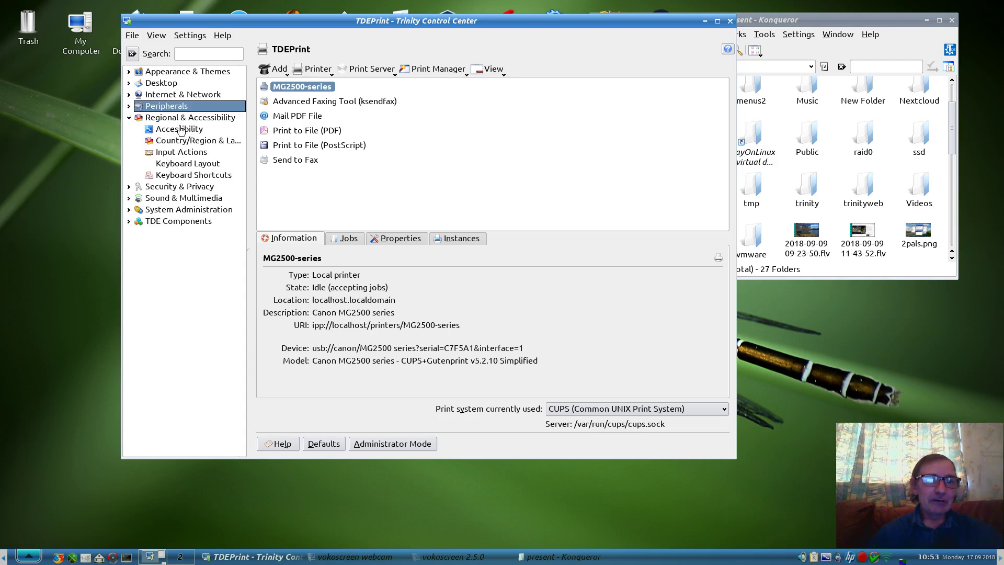
{"action": "left_click", "coordinate": [174, 140]}
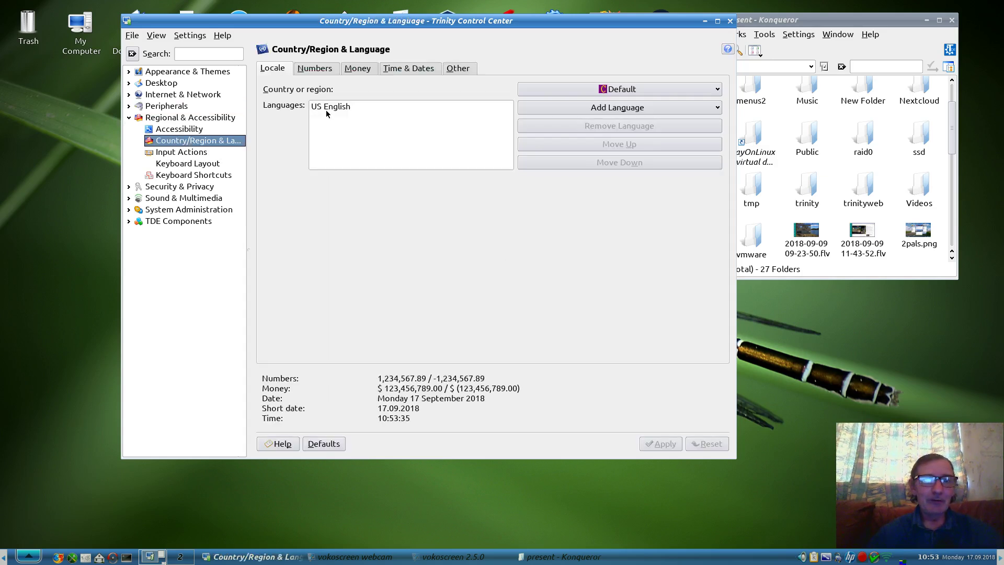
Try United Kingdom as the country or region and check the languages available to add, discarding the changes on leaving for Input Actions.
{"action": "left_click", "coordinate": [325, 110]}
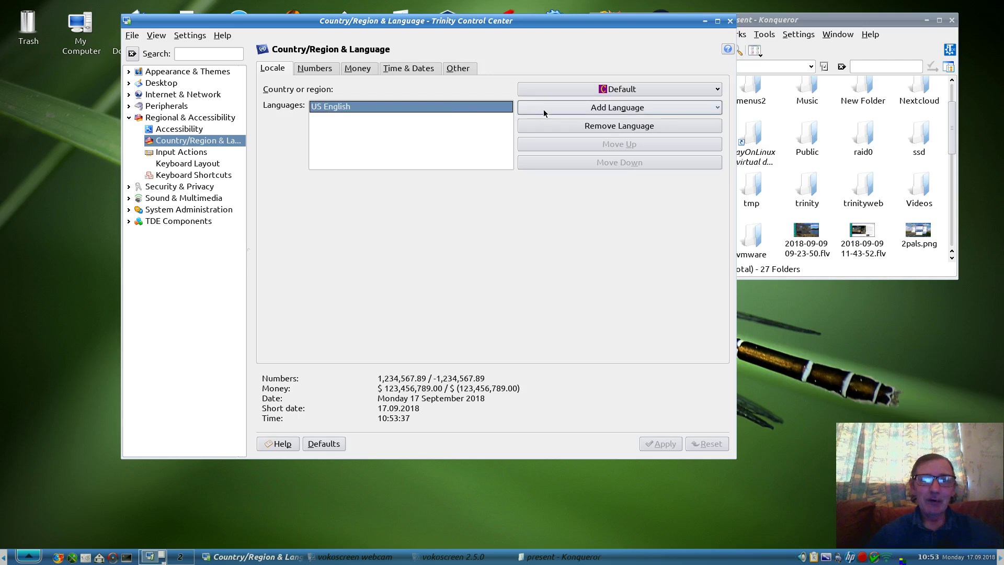
{"action": "left_click", "coordinate": [624, 85]}
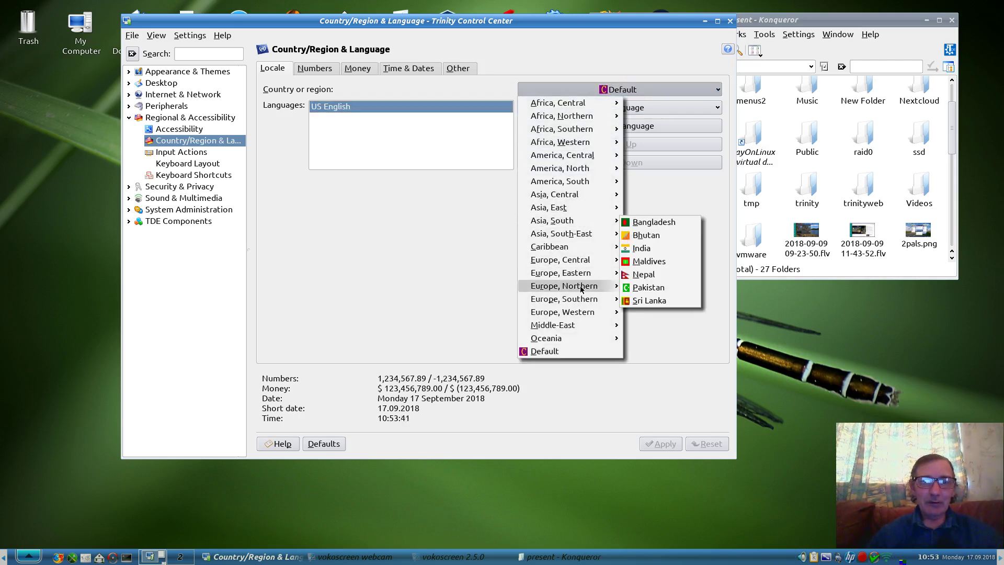
{"action": "mouse_move", "coordinate": [581, 302]}
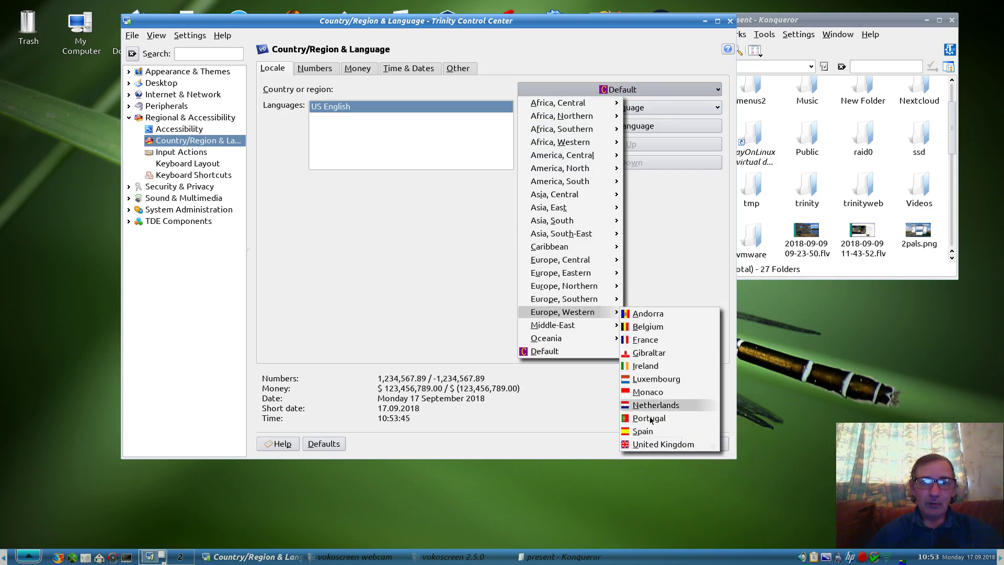
{"action": "left_click", "coordinate": [649, 445]}
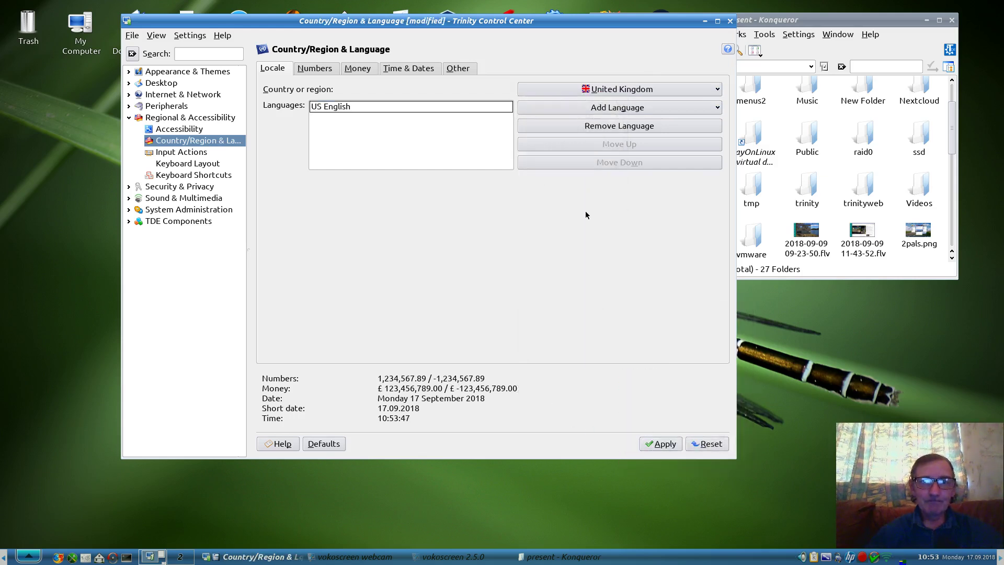
{"action": "left_click", "coordinate": [592, 111]}
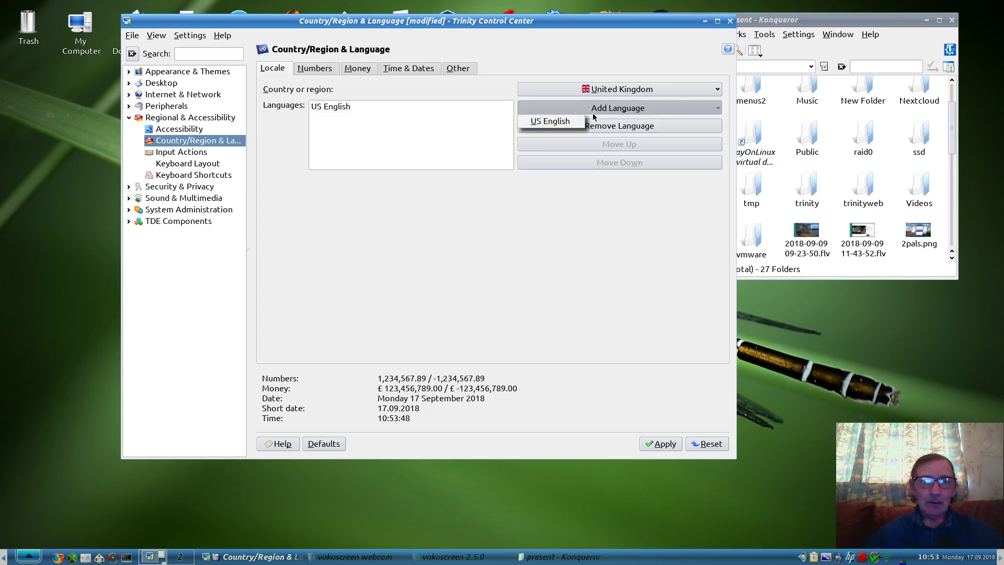
{"action": "left_click", "coordinate": [555, 129]}
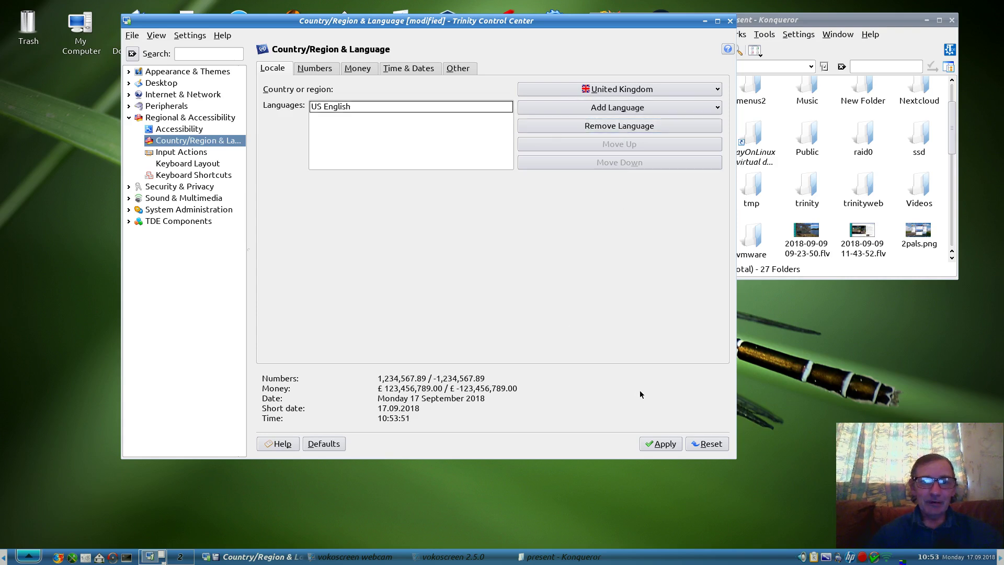
{"action": "left_click", "coordinate": [167, 153]}
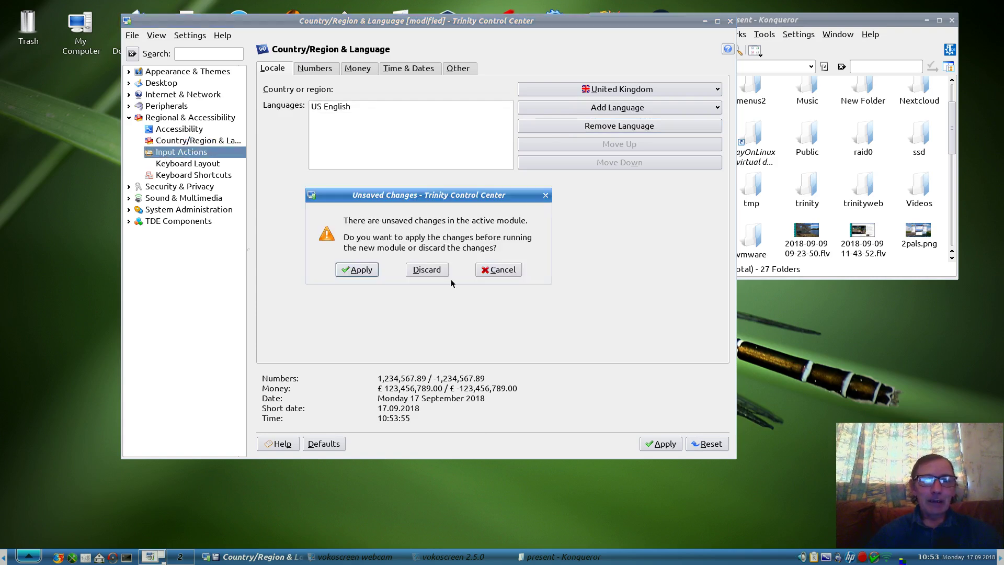
{"action": "left_click", "coordinate": [425, 270]}
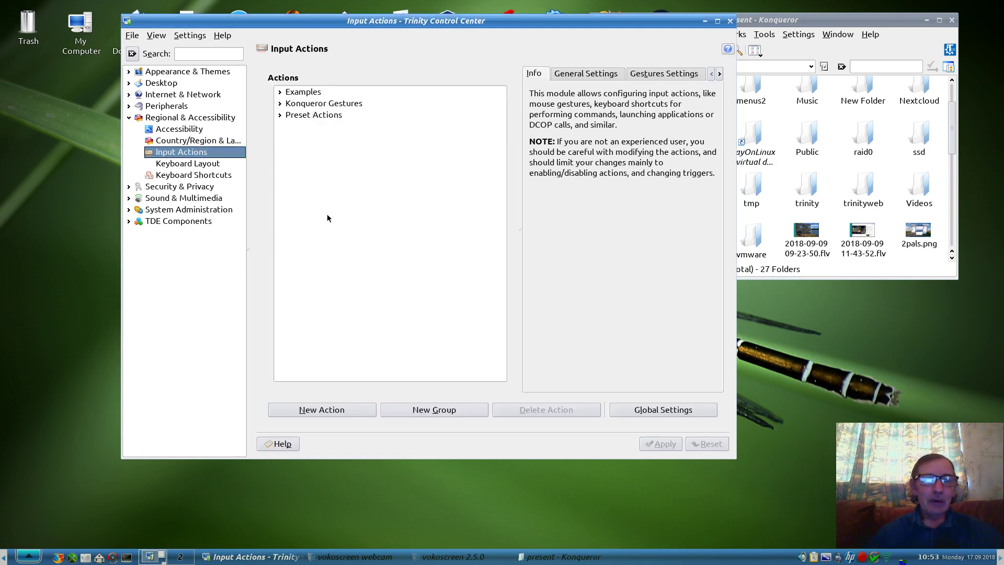
Review the example input actions and the Keyboard Layout module's layout, switching and Xkb options.
{"action": "left_click", "coordinate": [281, 92]}
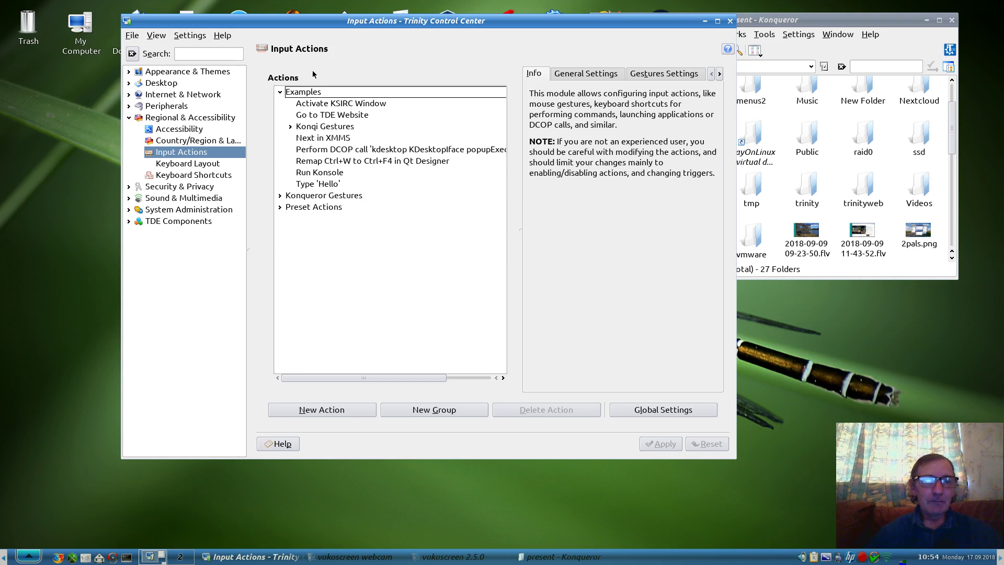
{"action": "left_click", "coordinate": [154, 153]}
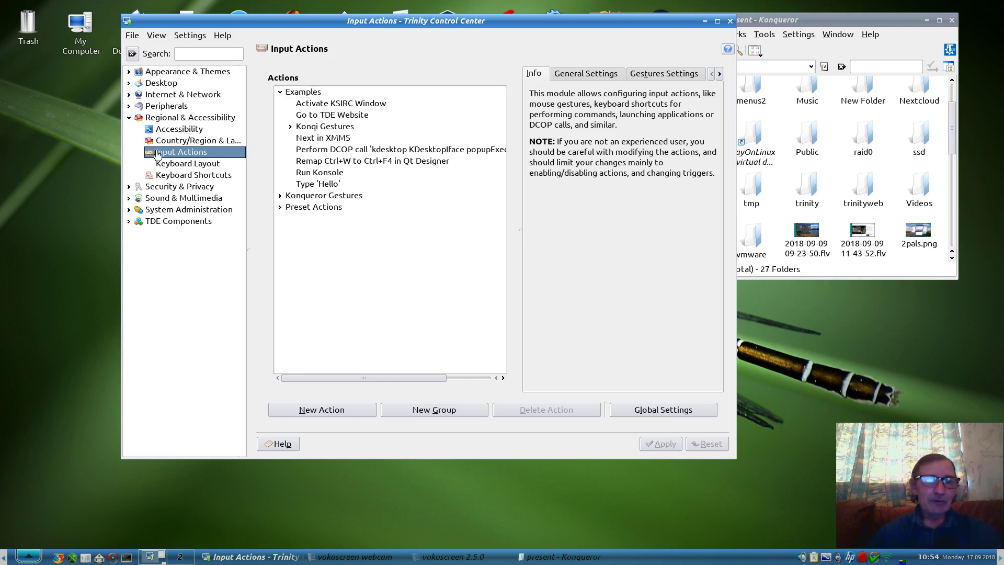
{"action": "left_click", "coordinate": [171, 165]}
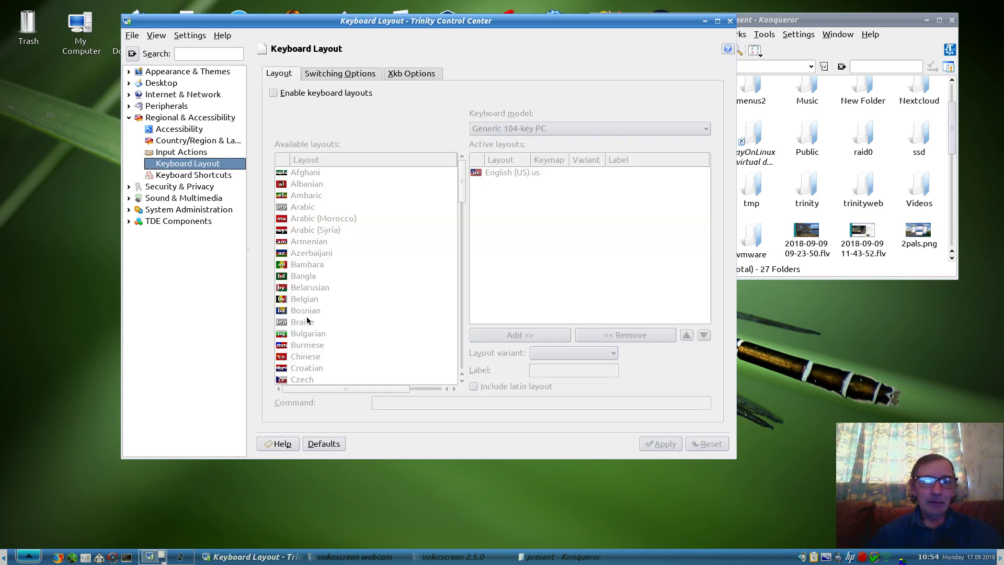
{"action": "left_click", "coordinate": [340, 74]}
{"action": "left_click", "coordinate": [407, 74]}
{"action": "left_click", "coordinate": [284, 77]}
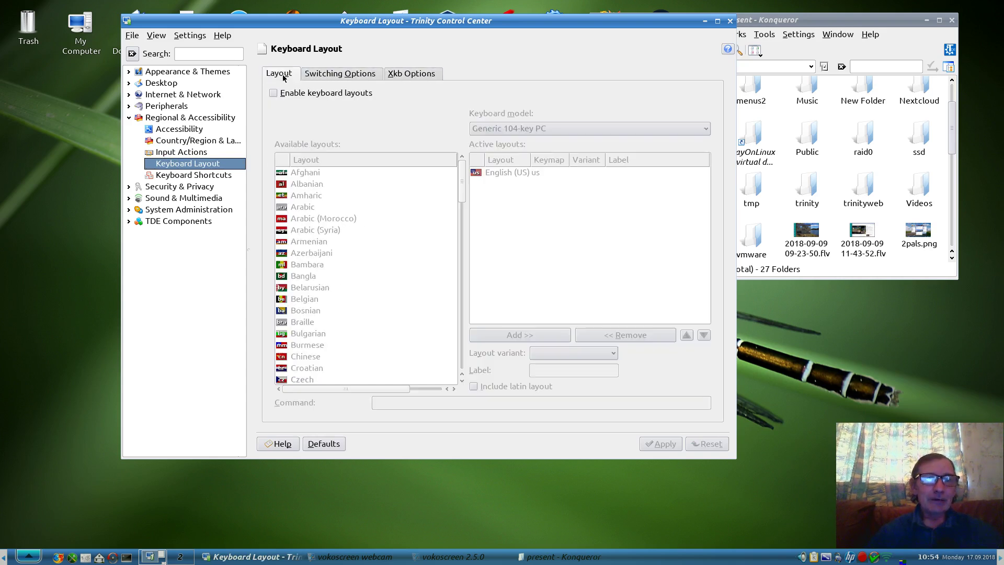
Leave the Regional & Accessibility category and view the Security & Privacy overview and its modules.
{"action": "left_click", "coordinate": [129, 117]}
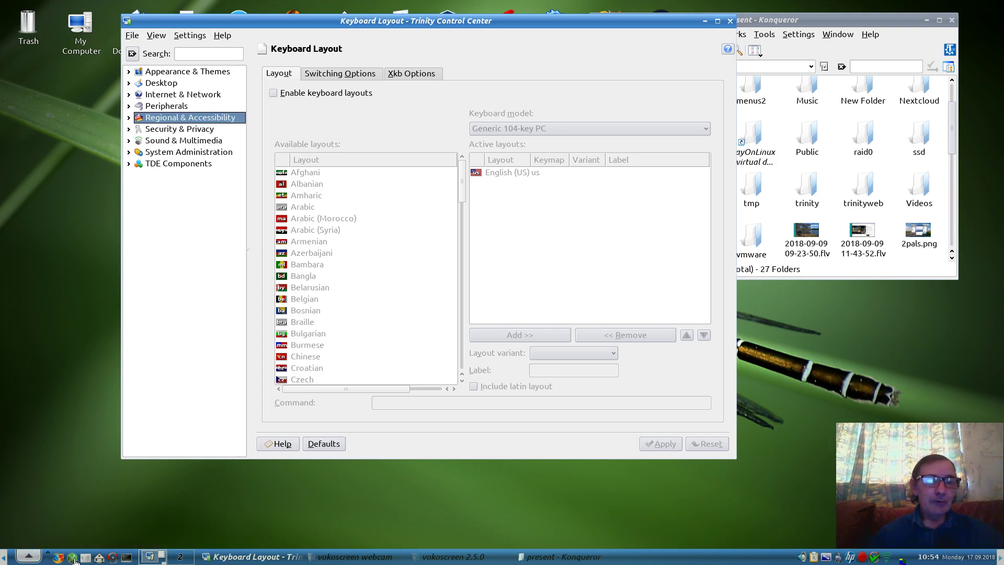
{"action": "left_click", "coordinate": [129, 129]}
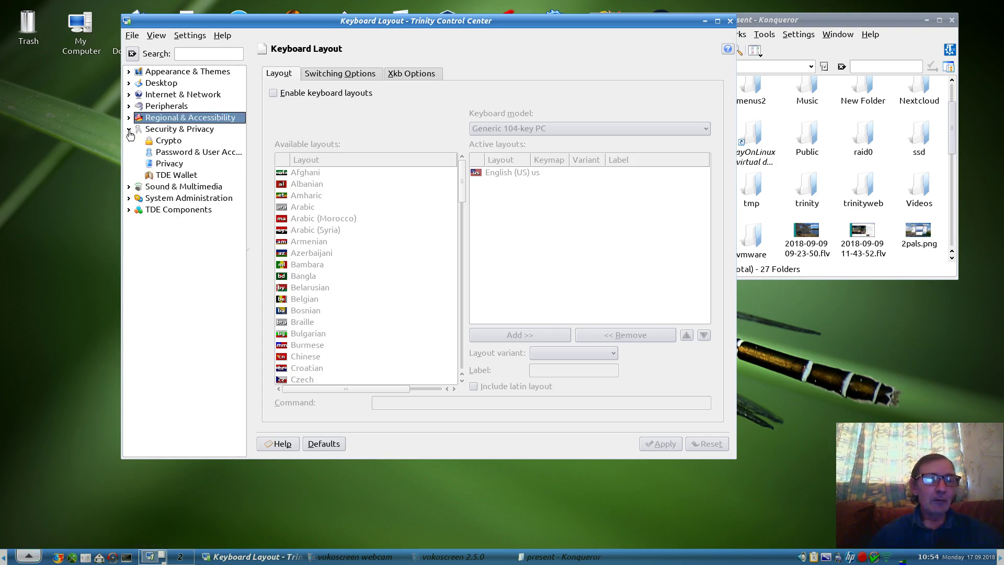
{"action": "left_click", "coordinate": [188, 131]}
{"action": "left_click", "coordinate": [129, 130]}
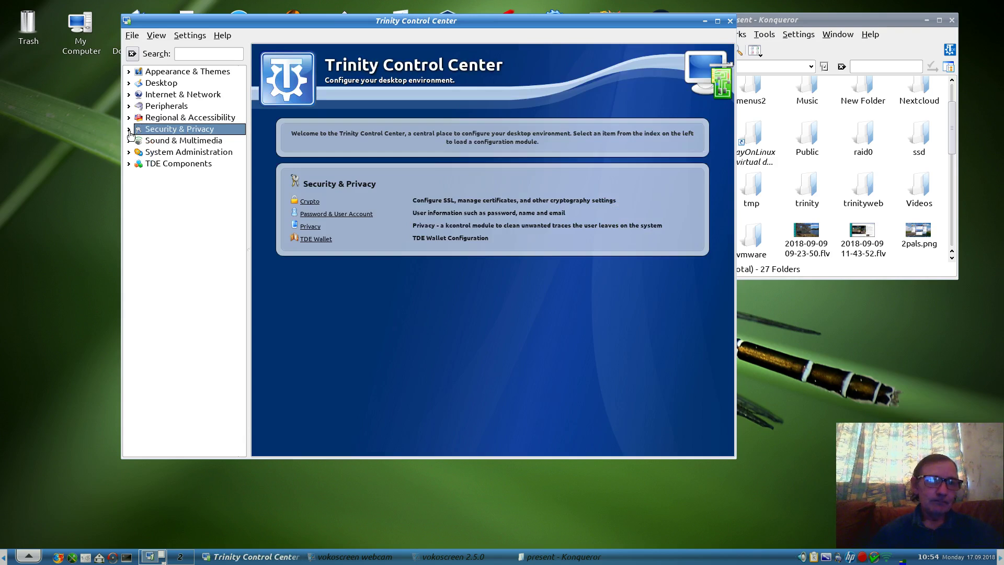
{"action": "left_click", "coordinate": [129, 130]}
Review the Crypto module's SSL ciphers, OpenSSL, personal certificates, authentication, peer SSL certificates and SSL signers settings.
{"action": "left_click", "coordinate": [159, 141]}
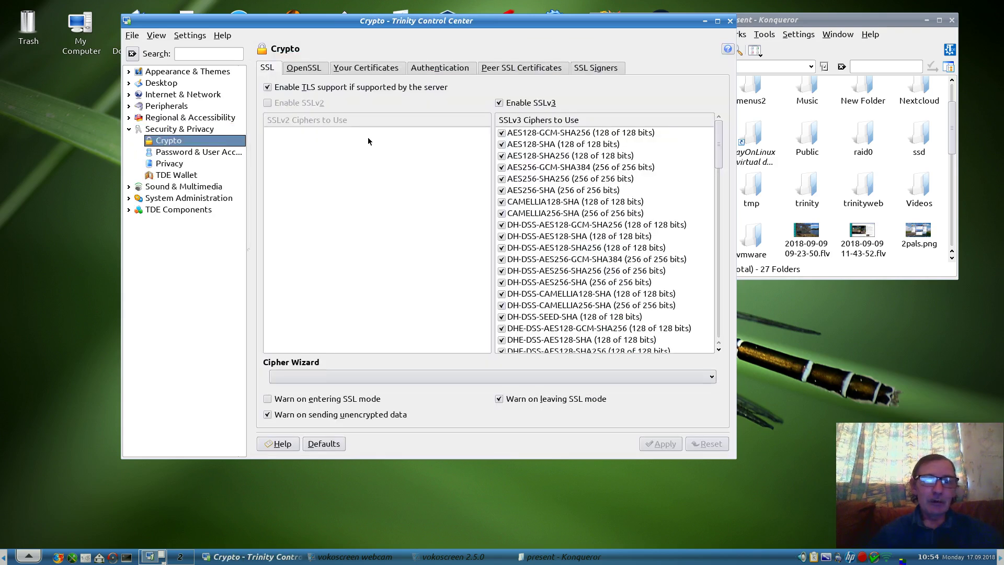
{"action": "scroll", "coordinate": [544, 238], "scroll_direction": "down", "scroll_amount": 1}
{"action": "scroll", "coordinate": [541, 239], "scroll_direction": "down", "scroll_amount": 20}
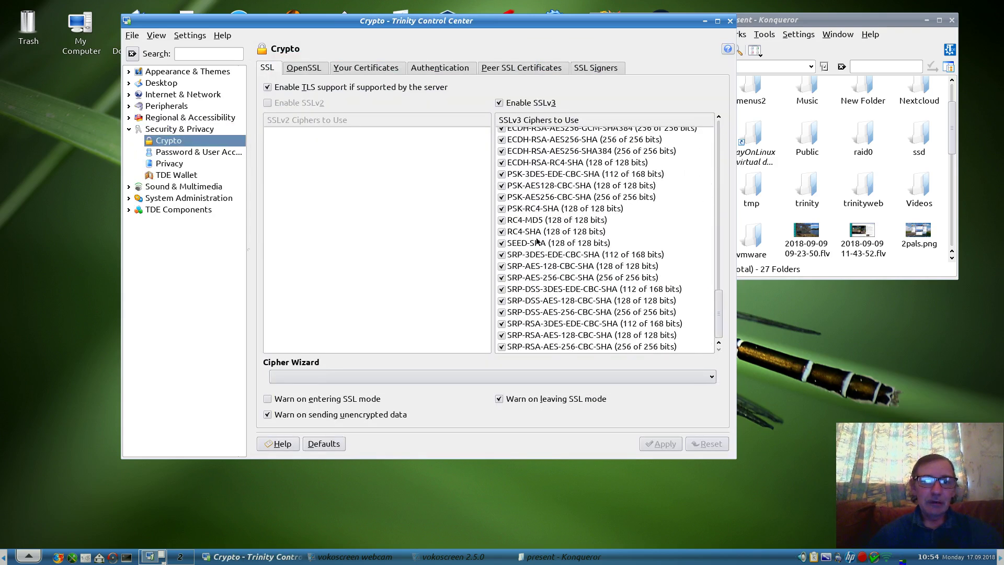
{"action": "scroll", "coordinate": [537, 241], "scroll_direction": "up", "scroll_amount": 20}
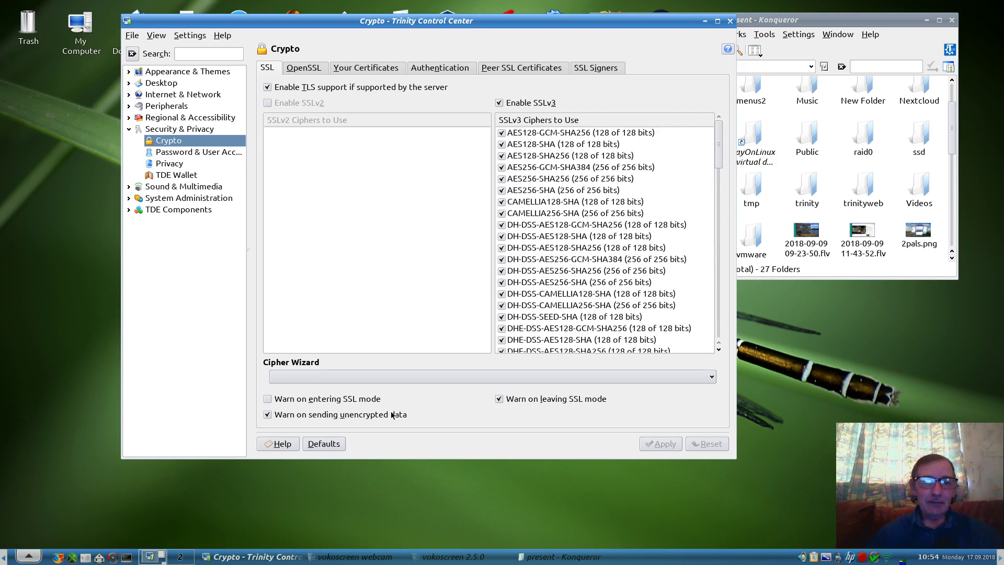
{"action": "left_click", "coordinate": [306, 68]}
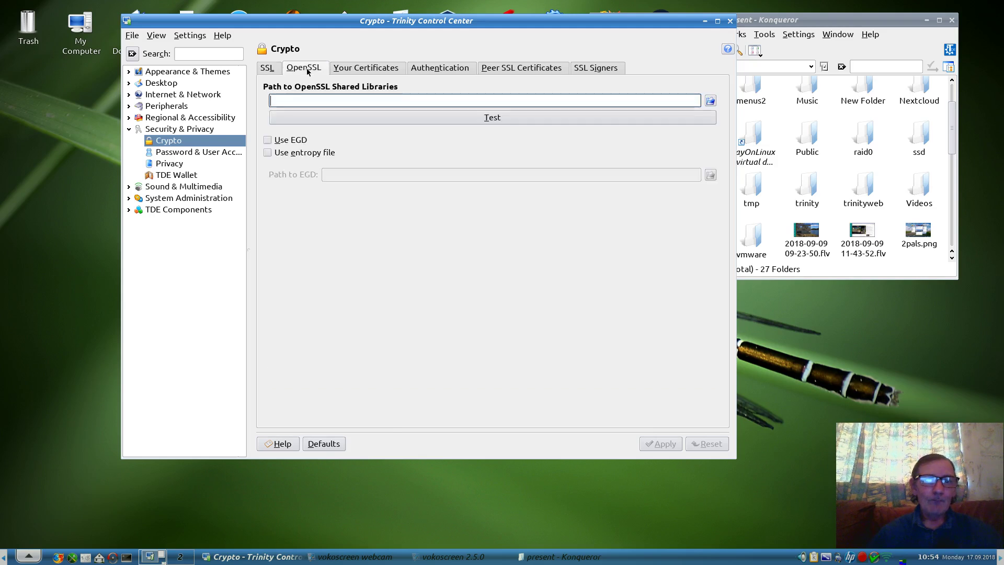
{"action": "left_click", "coordinate": [388, 69]}
{"action": "left_click", "coordinate": [455, 69]}
{"action": "left_click", "coordinate": [522, 67]}
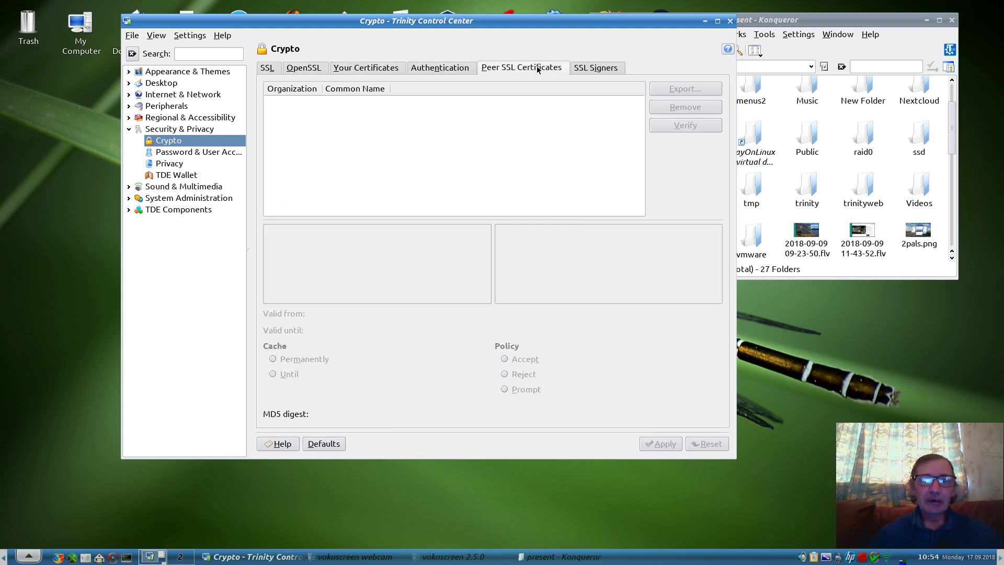
{"action": "left_click", "coordinate": [596, 68]}
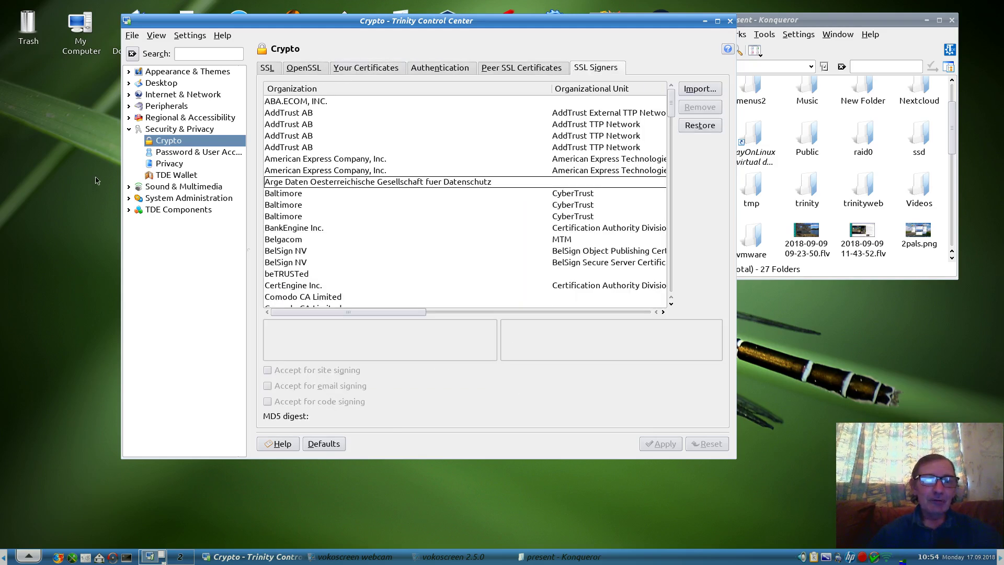
Set the user account's image to the Daemon face under Password & User Account and apply the change.
{"action": "left_click", "coordinate": [164, 151]}
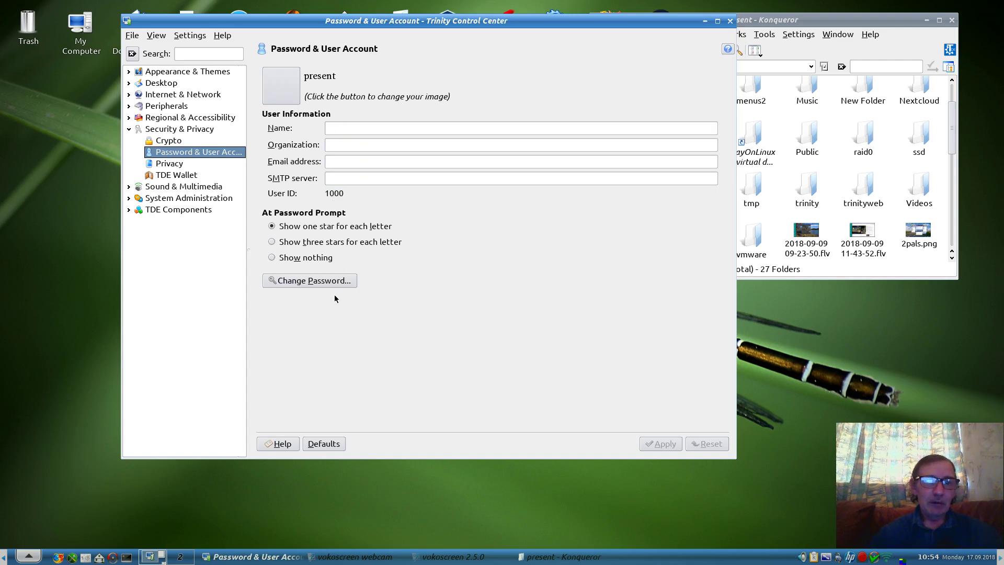
{"action": "left_click", "coordinate": [284, 93]}
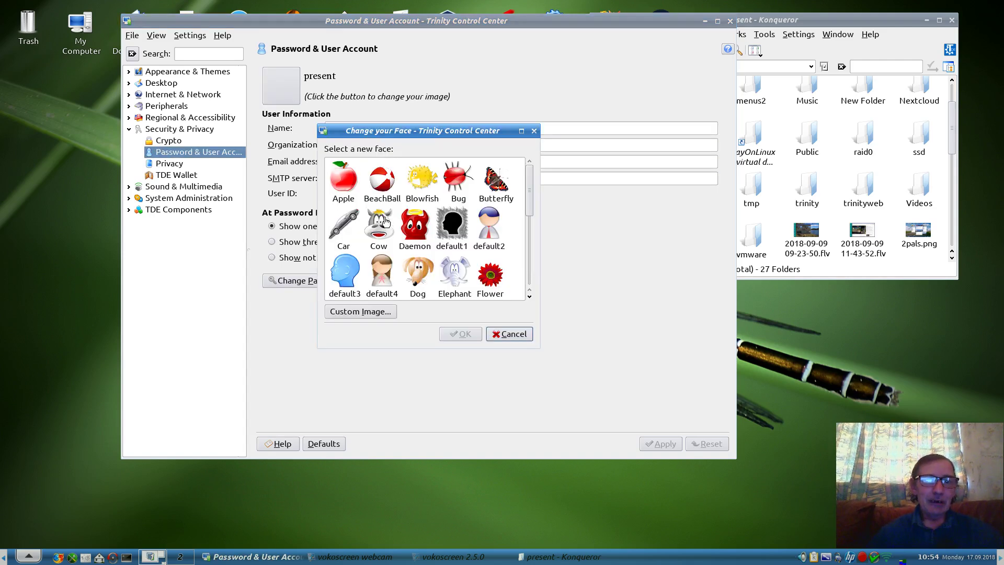
{"action": "left_click", "coordinate": [411, 236]}
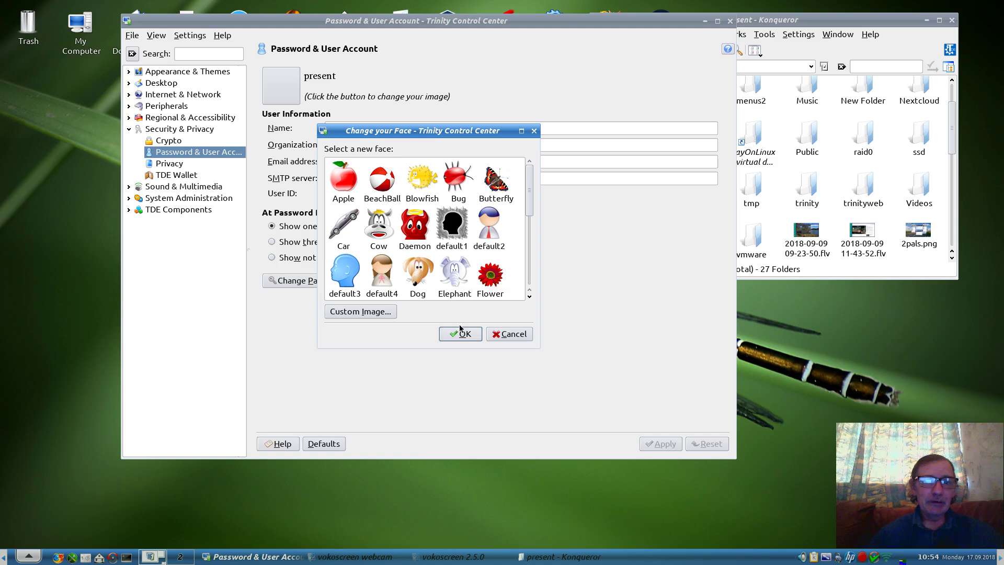
{"action": "double_click", "coordinate": [416, 222]}
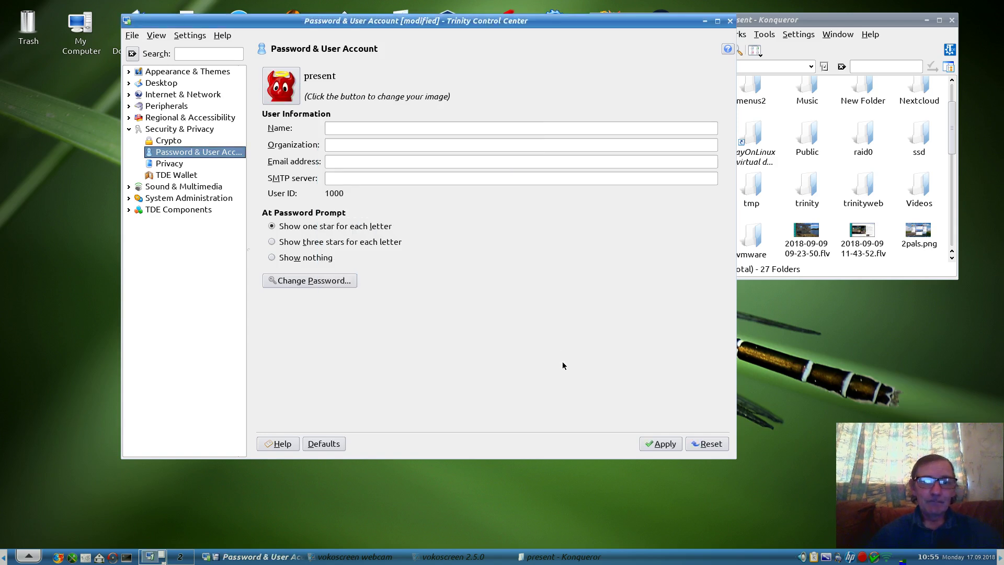
{"action": "left_click", "coordinate": [654, 444]}
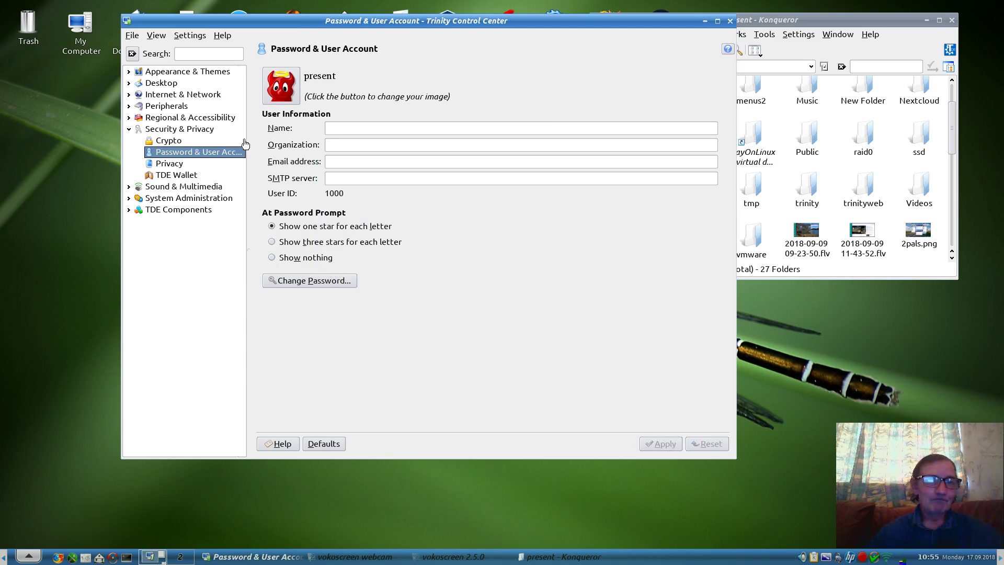
View the Privacy clean-up options and the TDE Wallet preferences and access control settings.
{"action": "left_click", "coordinate": [173, 166]}
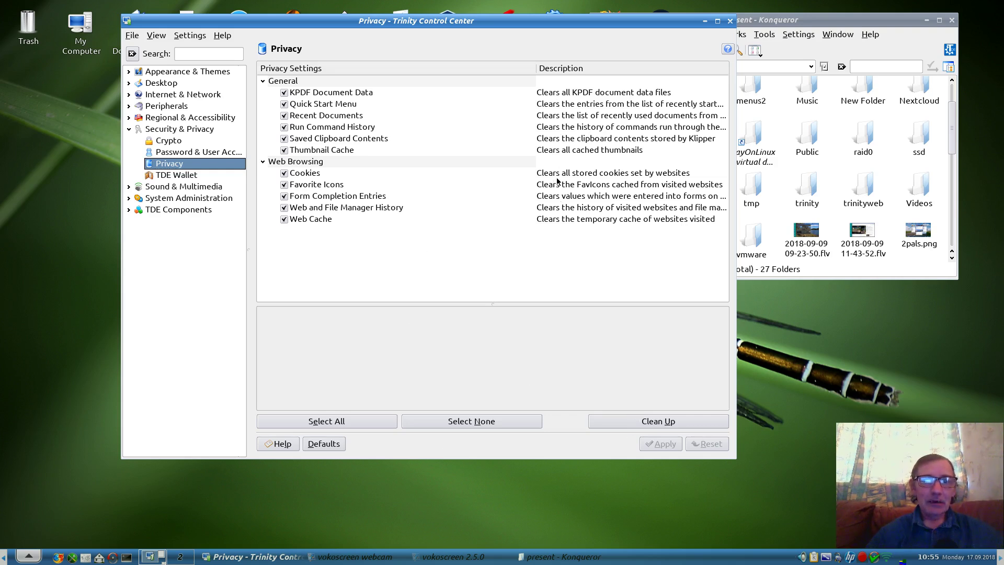
{"action": "left_click", "coordinate": [507, 251]}
{"action": "left_click", "coordinate": [171, 175]}
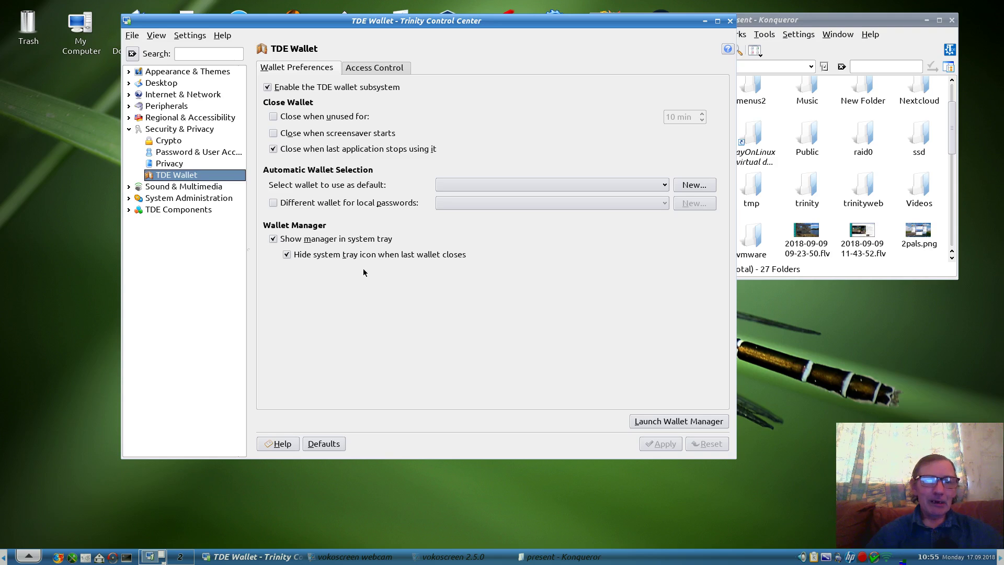
{"action": "left_click", "coordinate": [370, 68]}
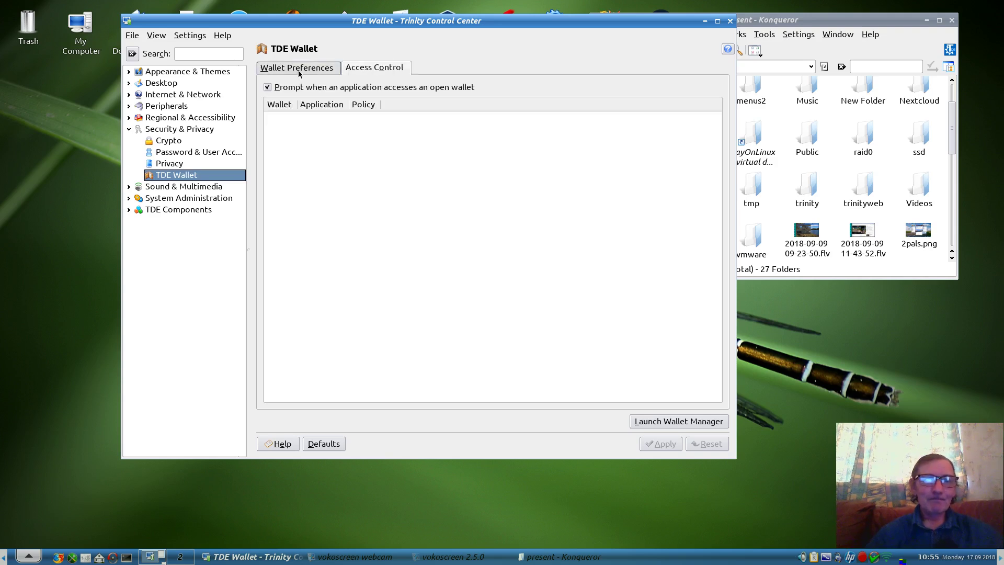
Disable the TDE wallet subsystem in the wallet preferences and apply the change.
{"action": "left_click", "coordinate": [300, 72]}
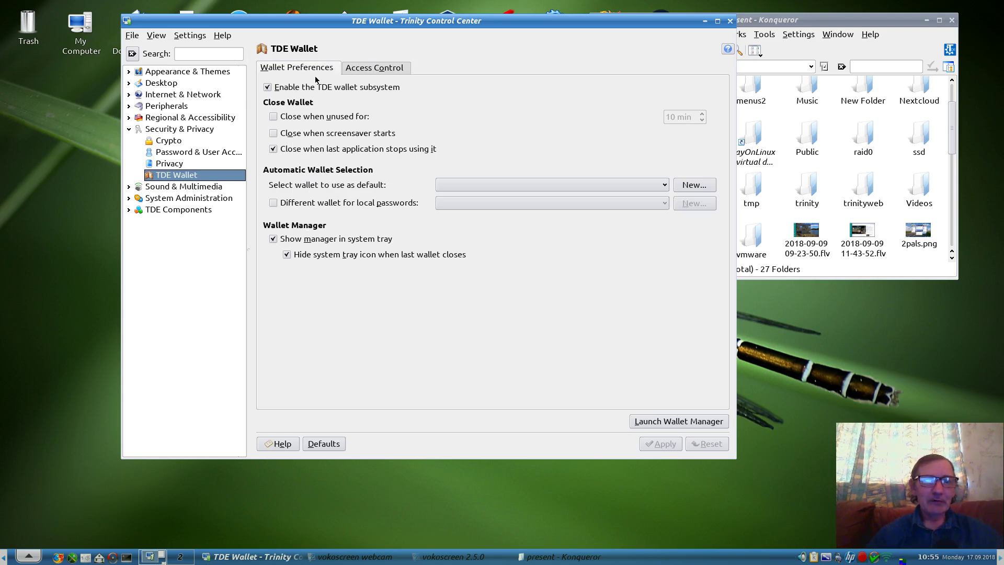
{"action": "left_click", "coordinate": [267, 87]}
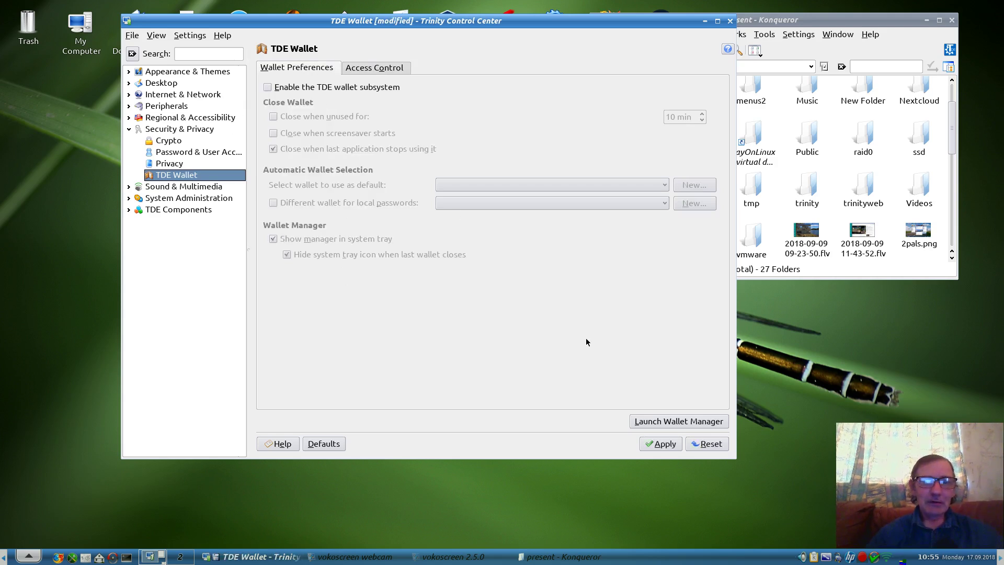
{"action": "left_click", "coordinate": [657, 443]}
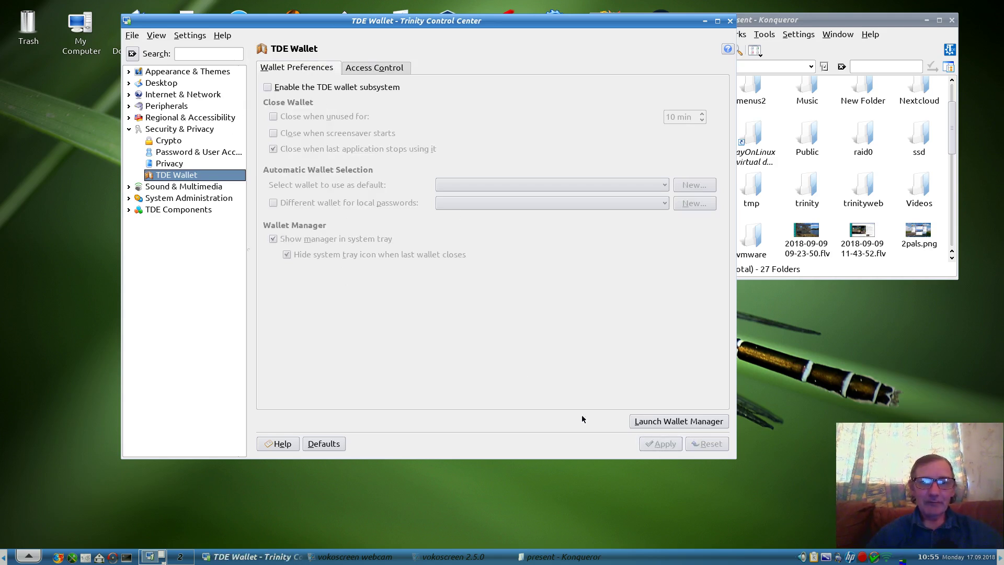
Review the Audio CDs general, naming, MP3 encoder and Ogg Vorbis encoder settings under Sound & Multimedia.
{"action": "left_click", "coordinate": [129, 129]}
{"action": "left_click", "coordinate": [129, 141]}
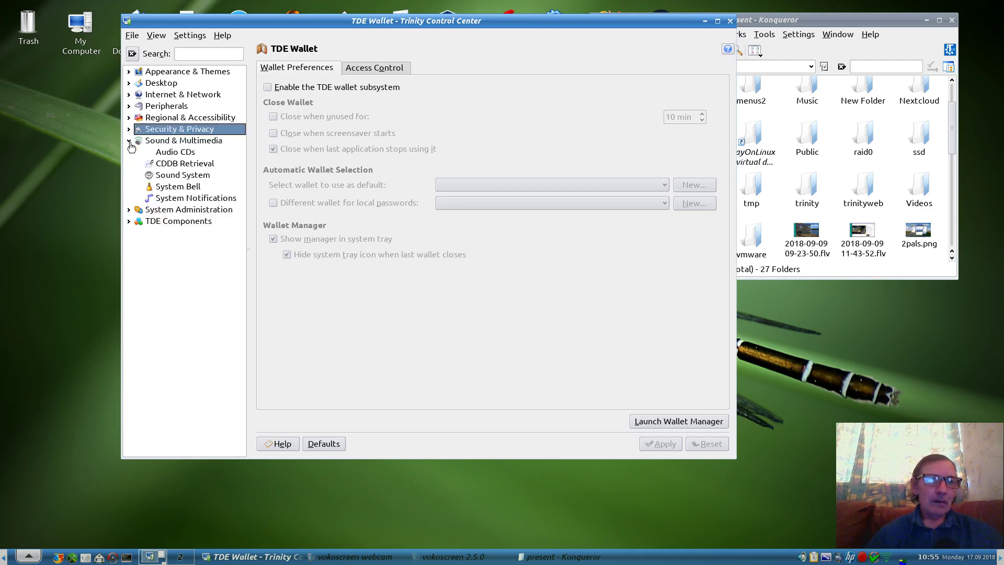
{"action": "left_click", "coordinate": [188, 156]}
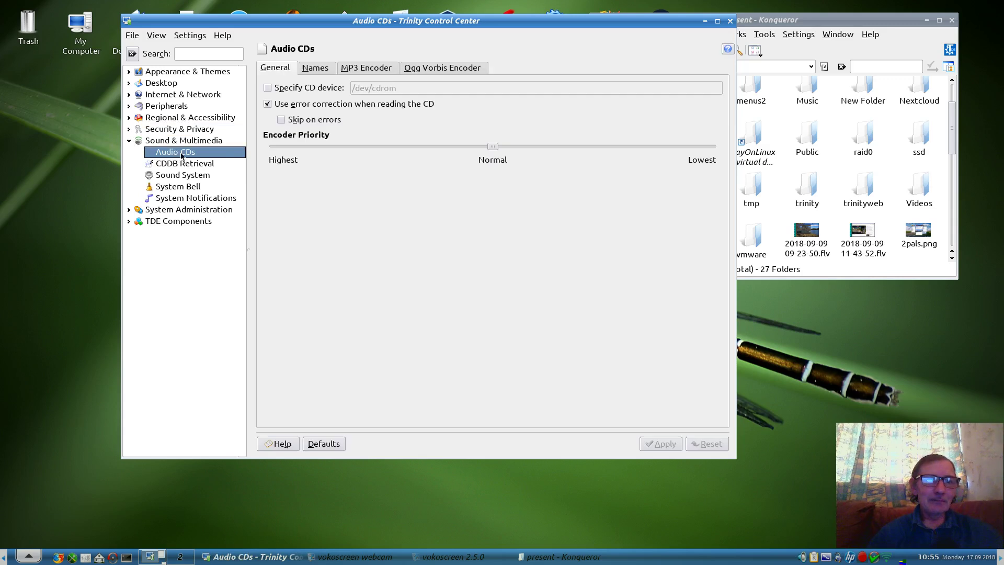
{"action": "left_click", "coordinate": [323, 69]}
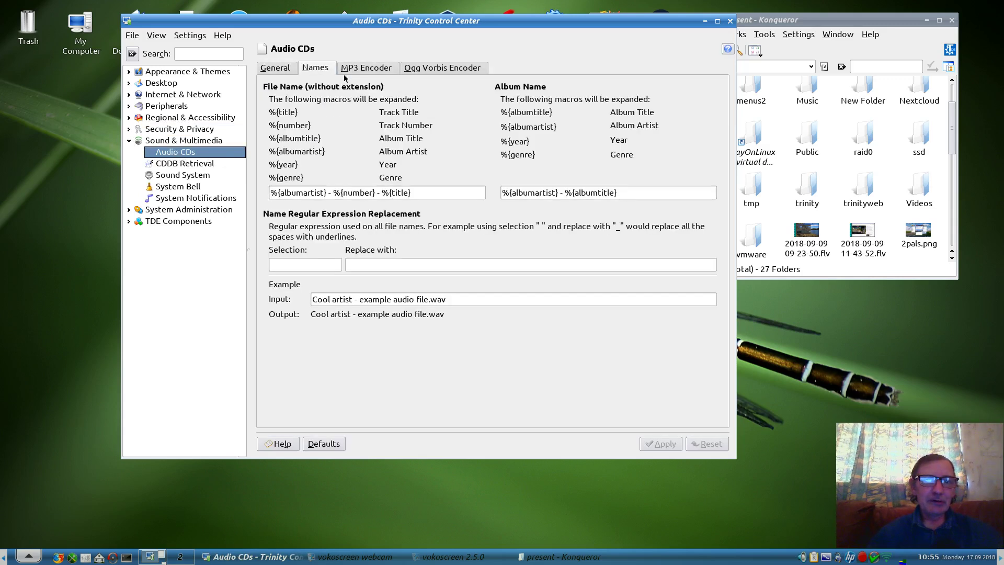
{"action": "left_click", "coordinate": [355, 74]}
{"action": "left_click", "coordinate": [316, 69]}
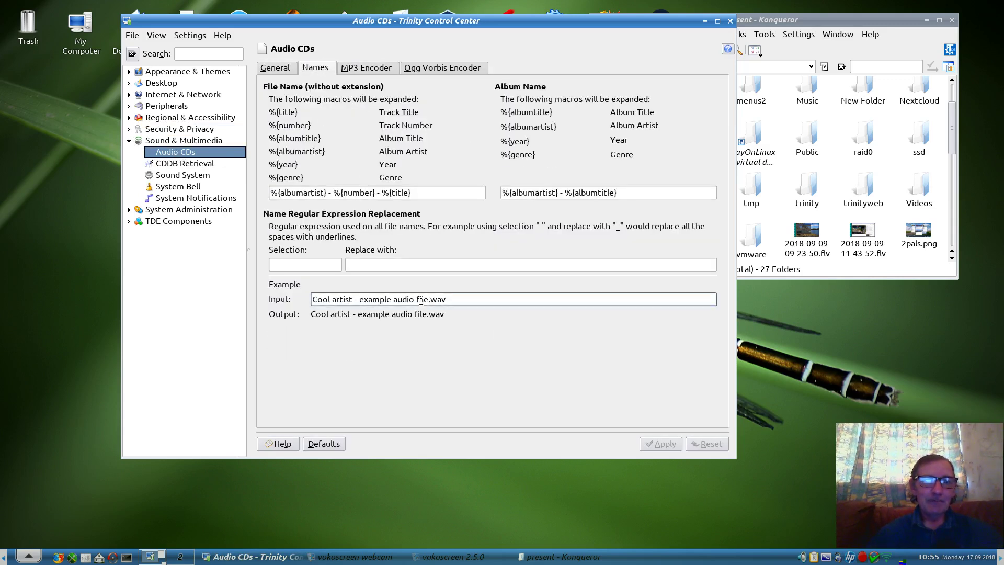
{"action": "left_click", "coordinate": [363, 70]}
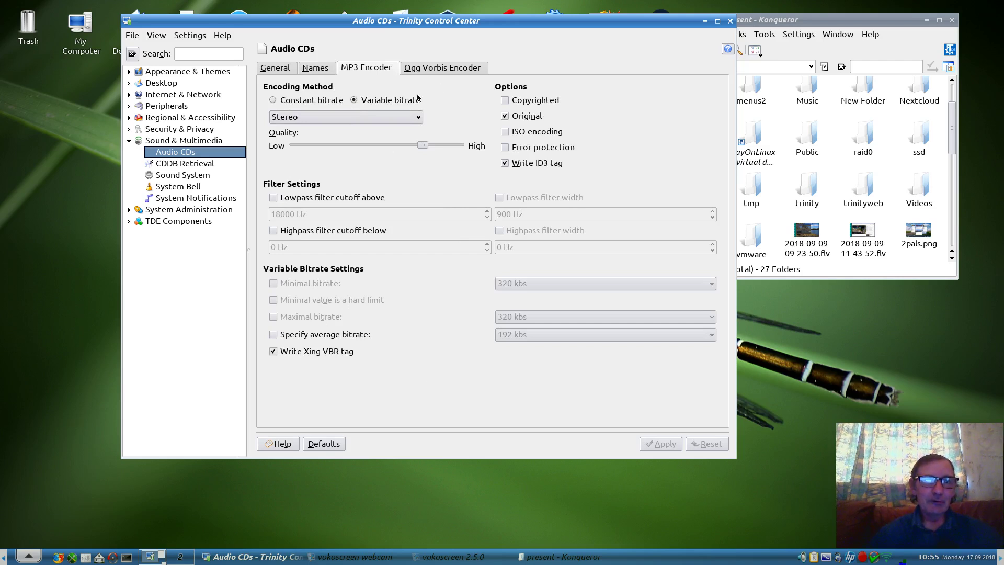
{"action": "left_click", "coordinate": [442, 63]}
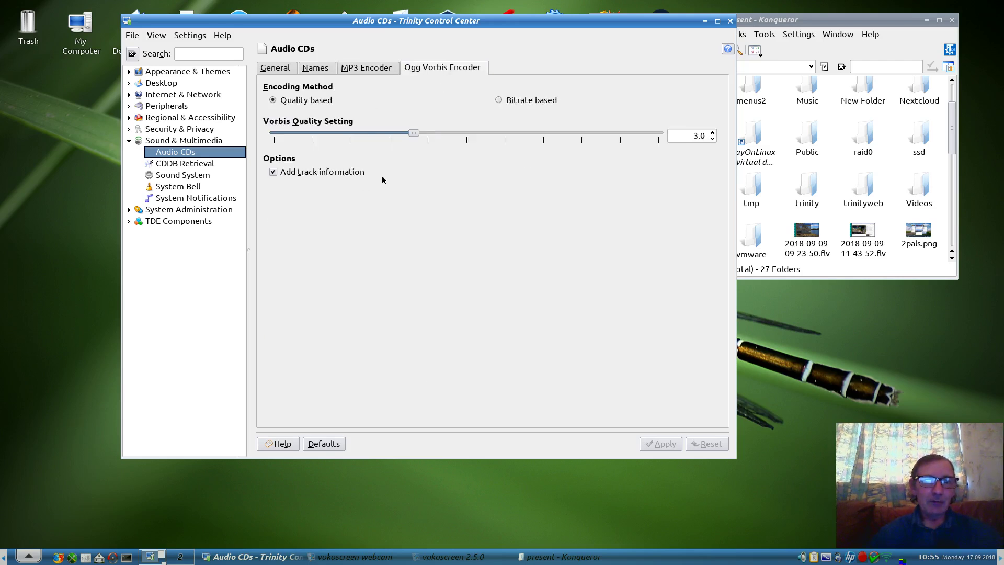
{"action": "left_click", "coordinate": [378, 69]}
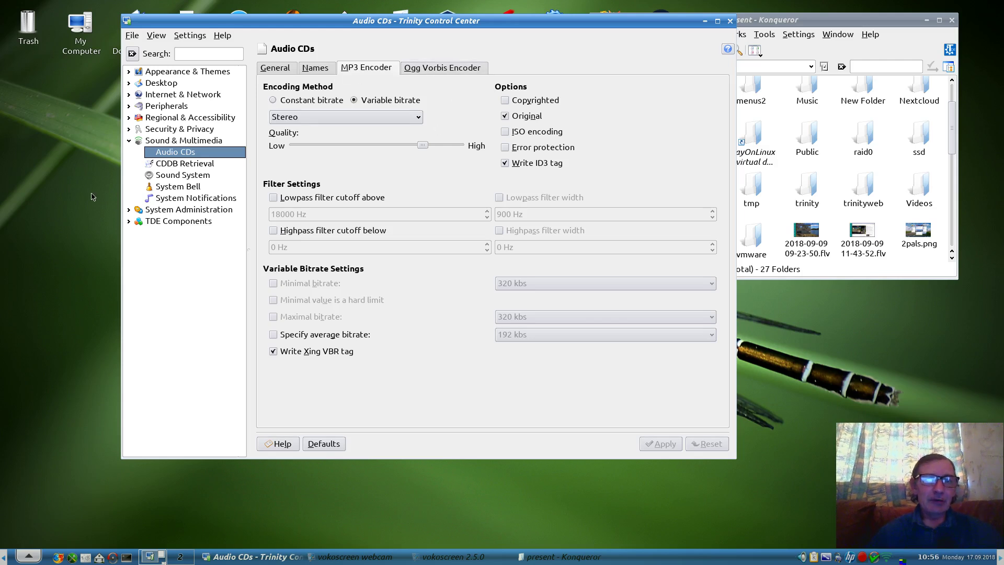
View the CDDB Retrieval lookup and submit settings, discarding the unsaved changes when switching to the Sound System module.
{"action": "left_click", "coordinate": [186, 164]}
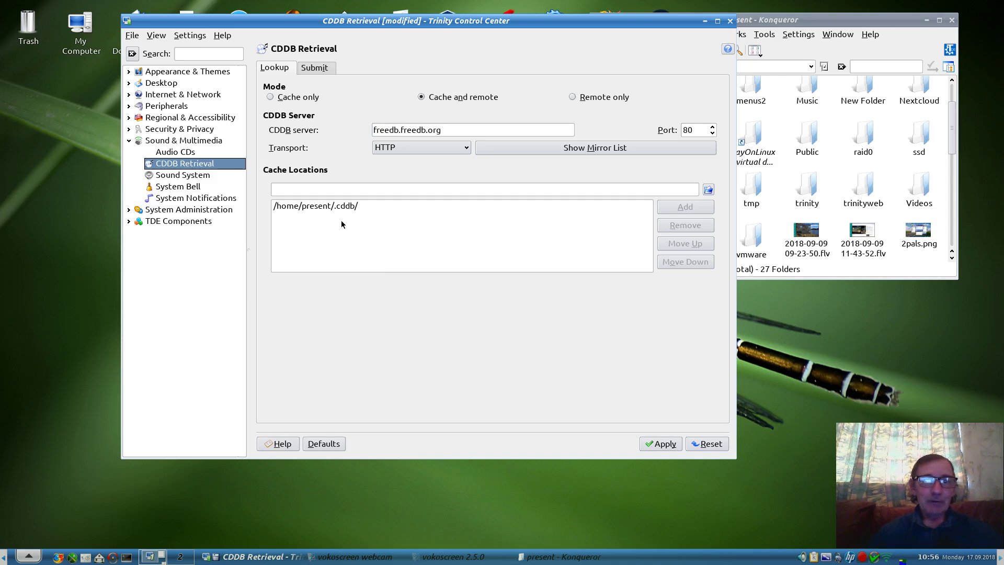
{"action": "left_click", "coordinate": [308, 70]}
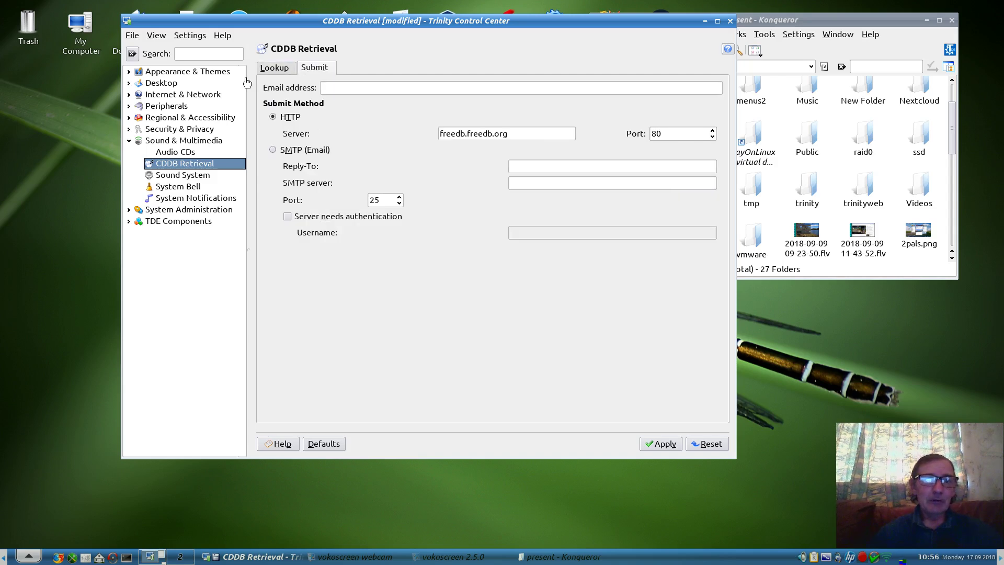
{"action": "left_click", "coordinate": [275, 67]}
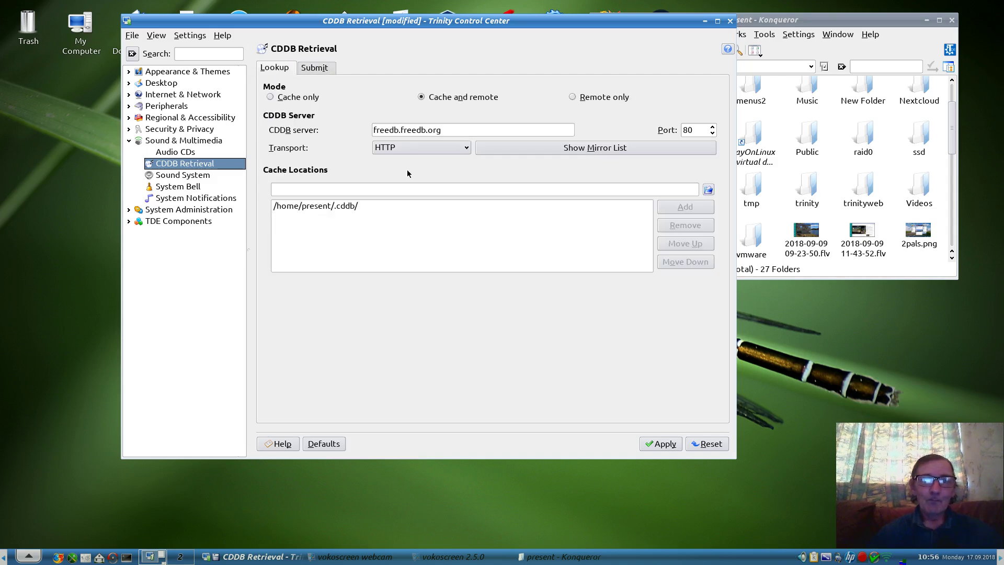
{"action": "left_click", "coordinate": [182, 178]}
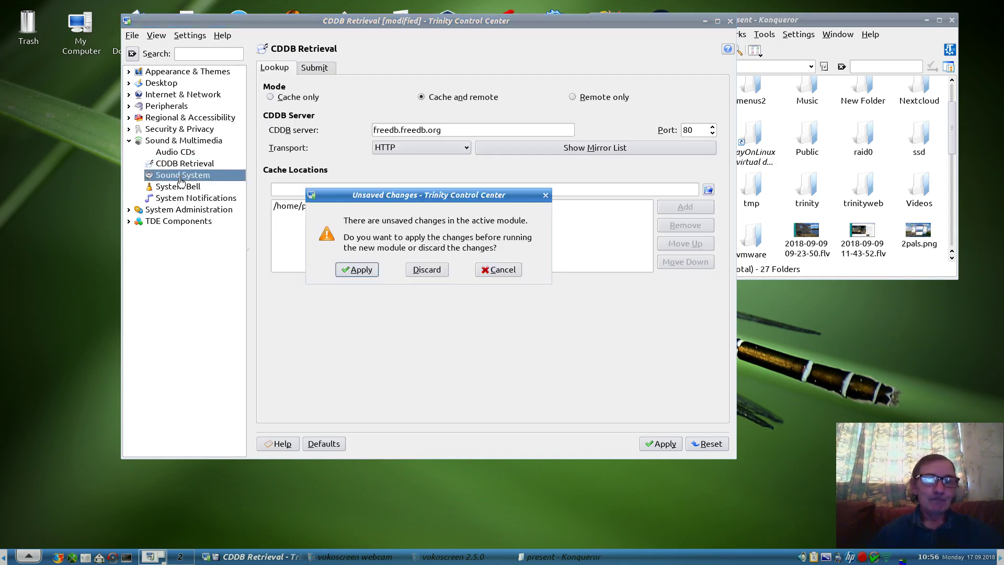
{"action": "left_click", "coordinate": [434, 267]}
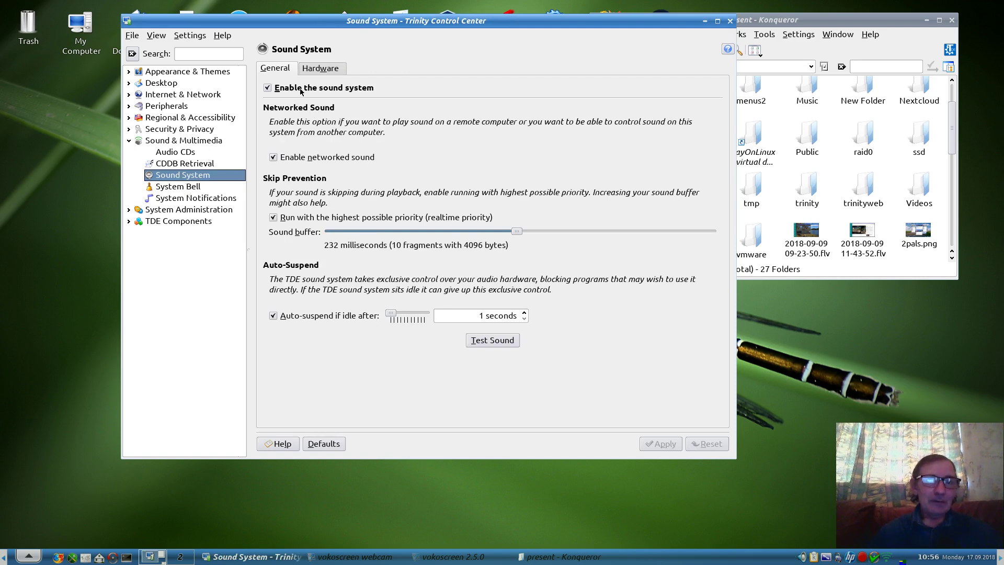
View the Sound System hardware and System Bell settings, and show The Window Manager's events in System Notifications.
{"action": "left_click", "coordinate": [318, 69]}
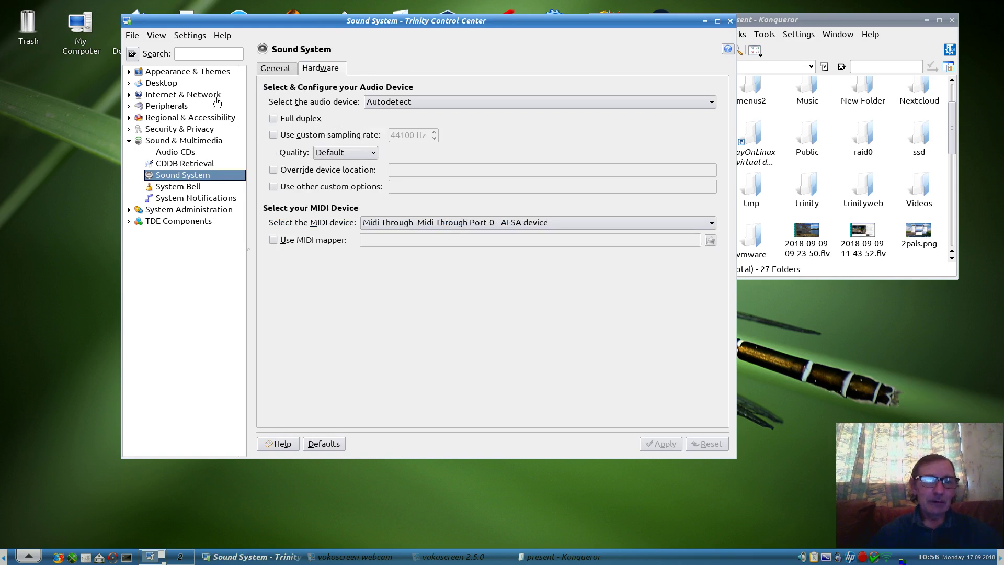
{"action": "left_click", "coordinate": [164, 188]}
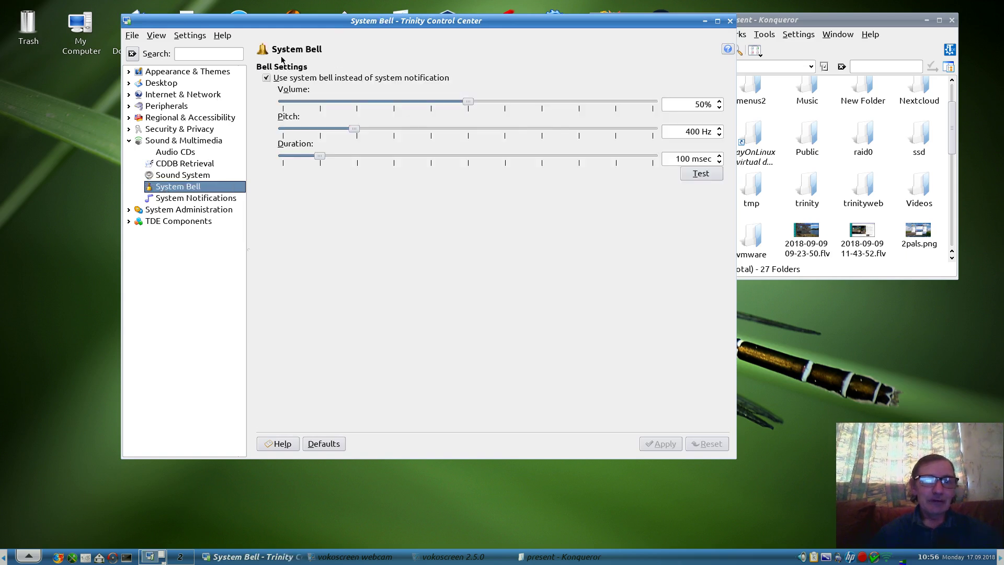
{"action": "left_click", "coordinate": [167, 198]}
{"action": "left_click", "coordinate": [340, 68]}
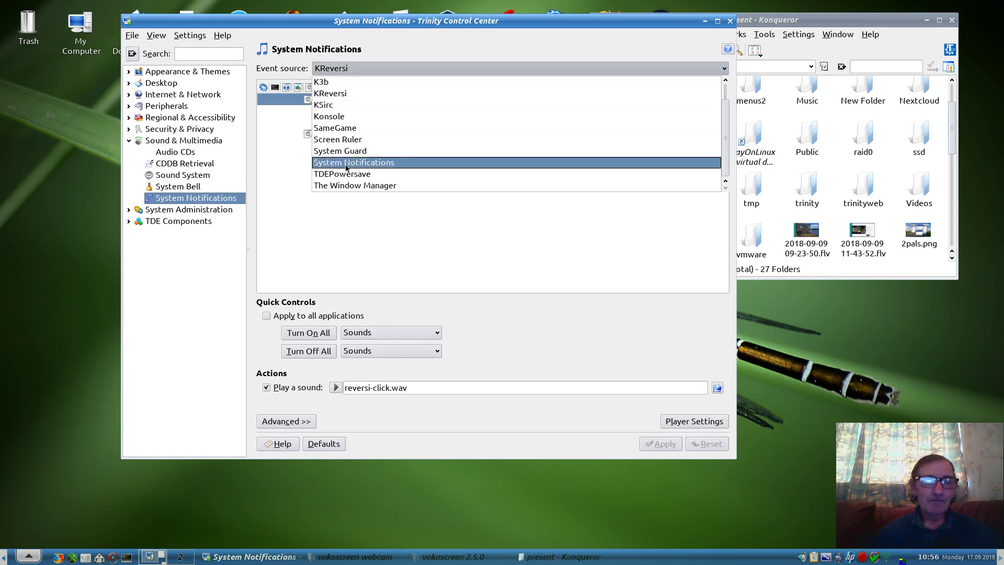
{"action": "left_click", "coordinate": [347, 186]}
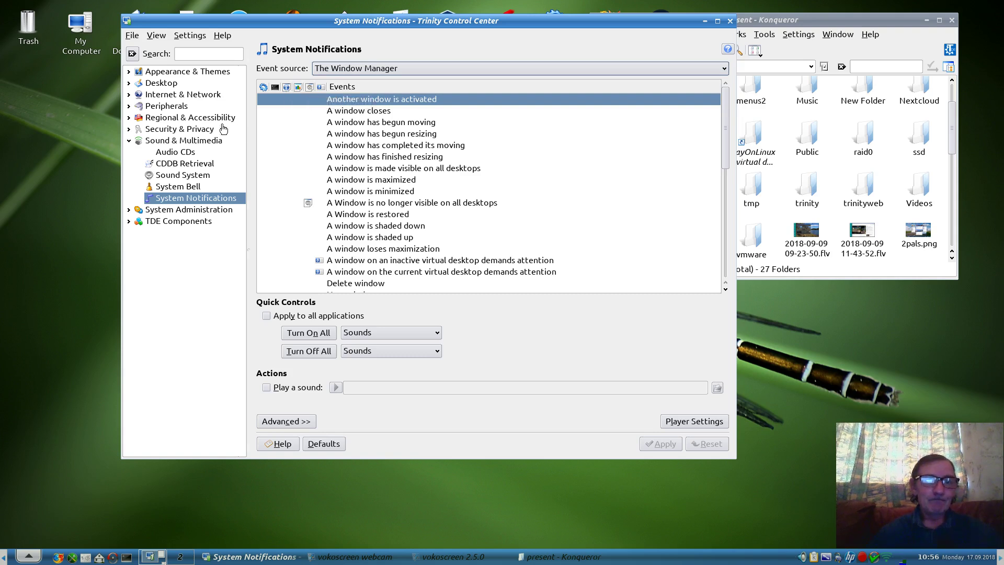
View the Date & Time, Font Installer and Image Index modules under System Administration, dismissing the Image Index error.
{"action": "left_click", "coordinate": [129, 141]}
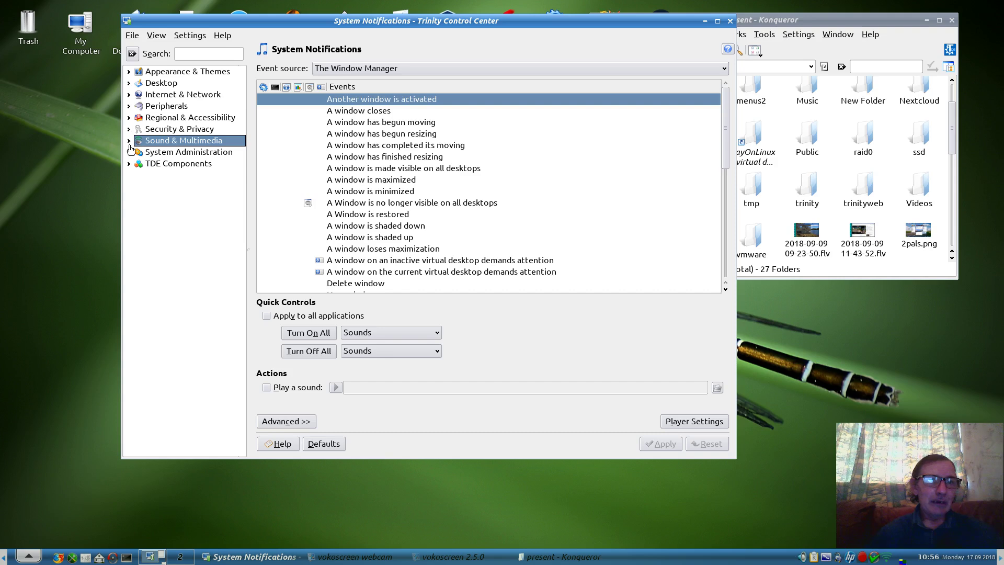
{"action": "left_click", "coordinate": [130, 152]}
{"action": "left_click", "coordinate": [175, 163]}
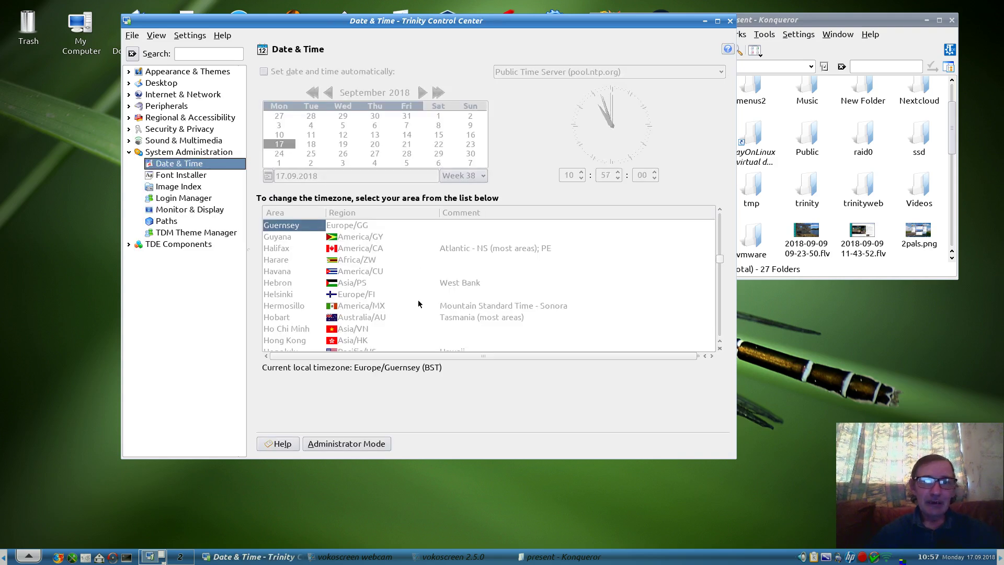
{"action": "left_click", "coordinate": [178, 178]}
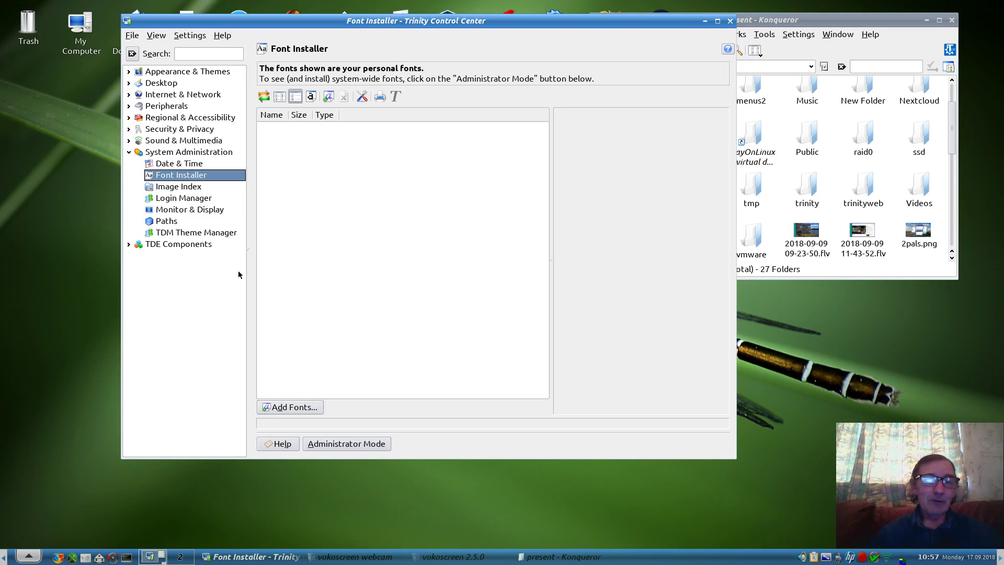
{"action": "left_click", "coordinate": [162, 187]}
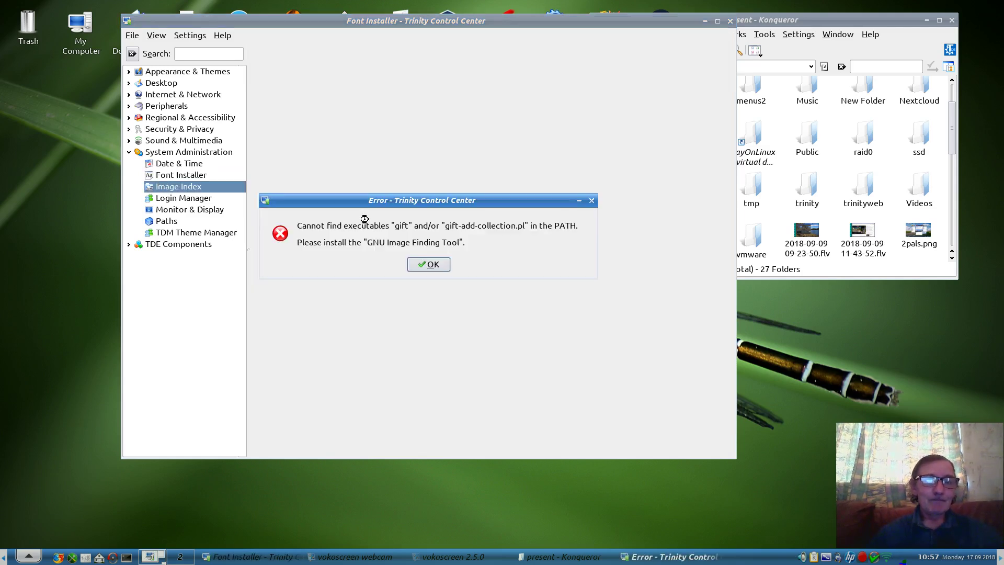
{"action": "left_click", "coordinate": [425, 264]}
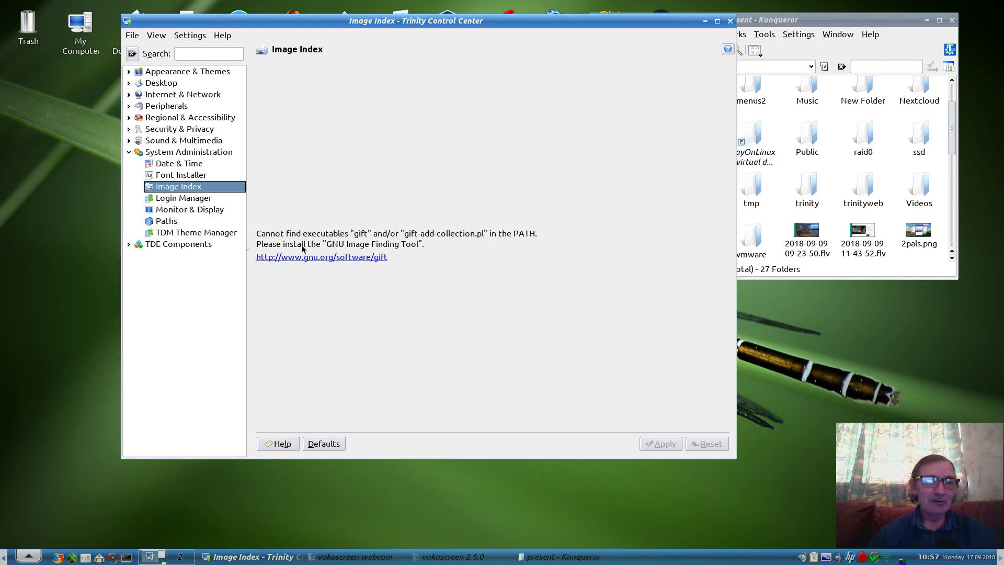
Review the Login Manager's appearance, font, background, shutdown, users and convenience settings.
{"action": "left_click", "coordinate": [201, 203]}
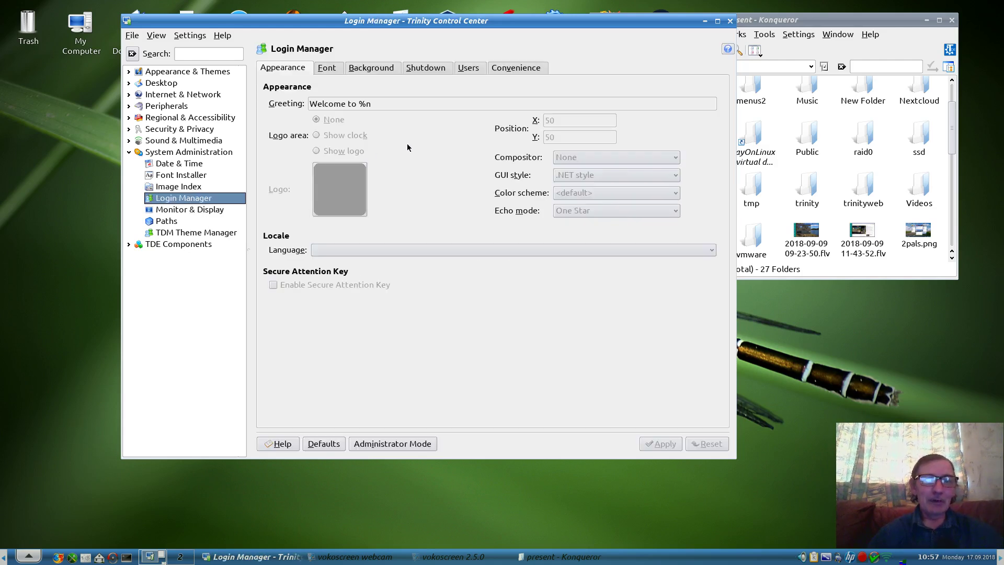
{"action": "left_click", "coordinate": [321, 71]}
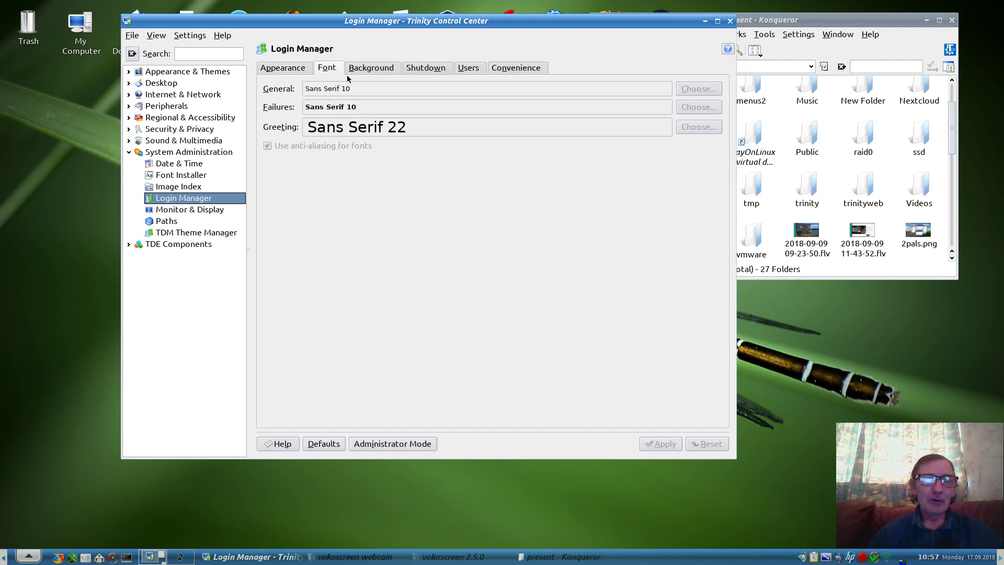
{"action": "left_click", "coordinate": [369, 72]}
{"action": "left_click", "coordinate": [413, 70]}
{"action": "left_click", "coordinate": [465, 72]}
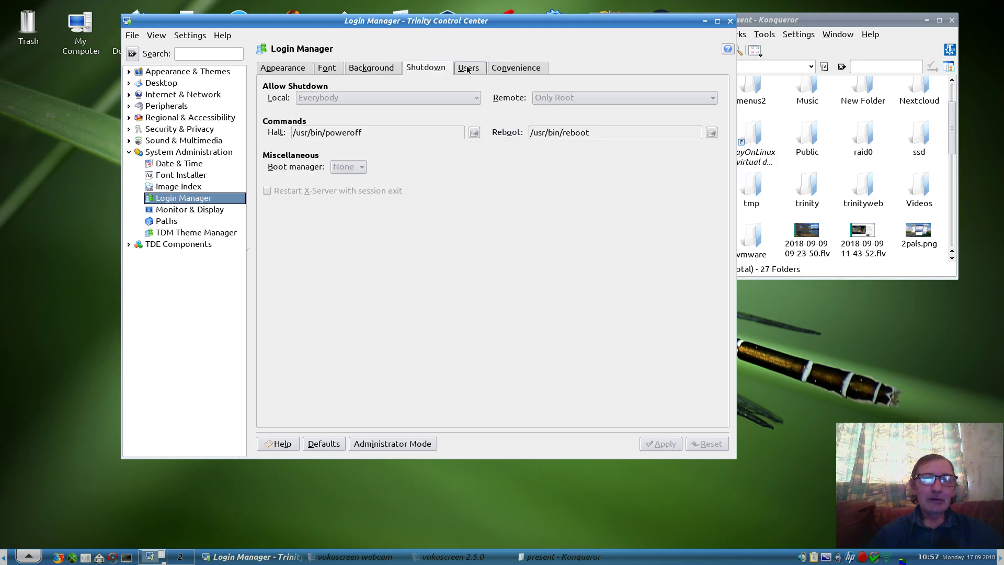
{"action": "left_click", "coordinate": [530, 73]}
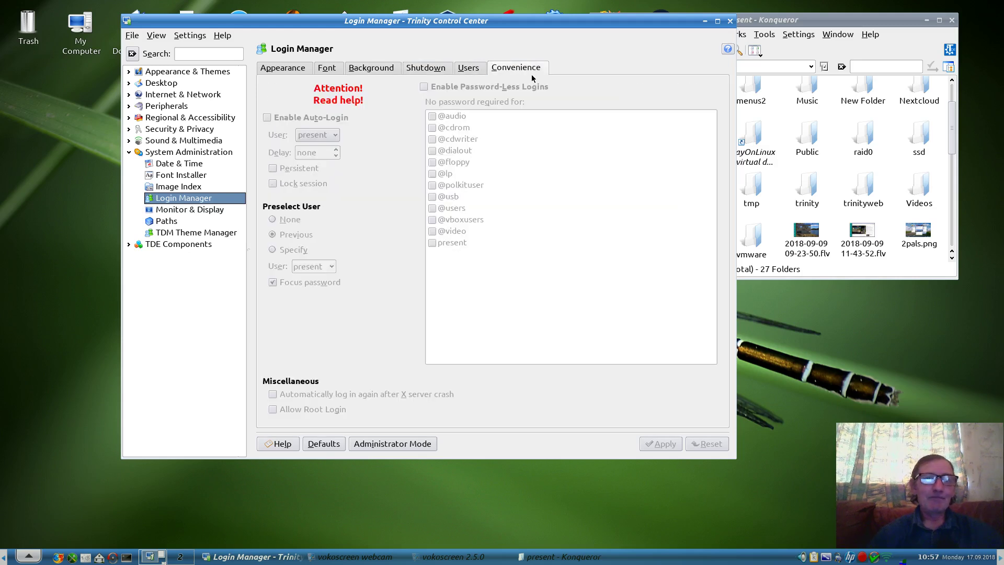
{"action": "left_click", "coordinate": [285, 75]}
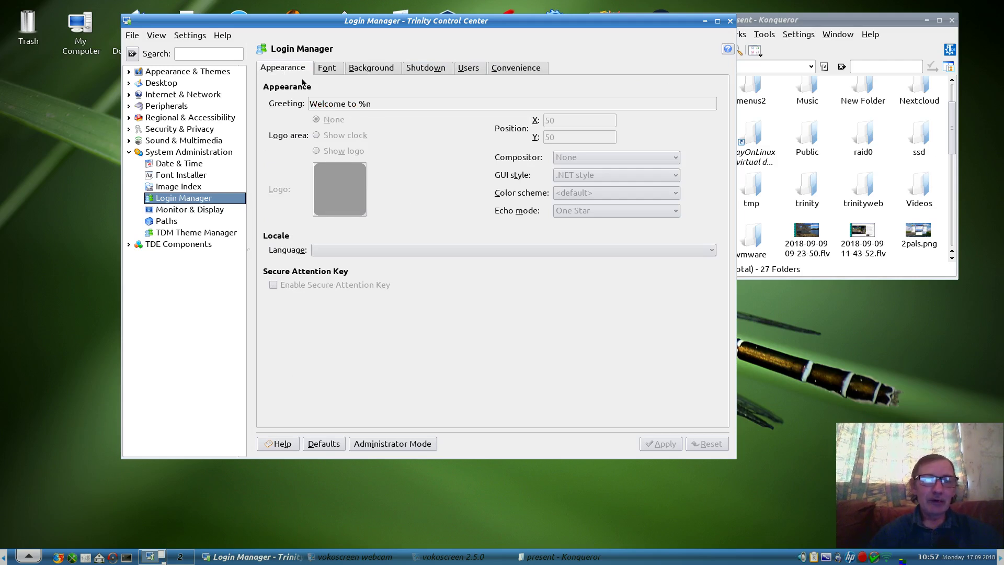
Review Monitor & Display's global, resolution and layout, brightness and gamma, power management and color profile settings.
{"action": "left_click", "coordinate": [172, 211]}
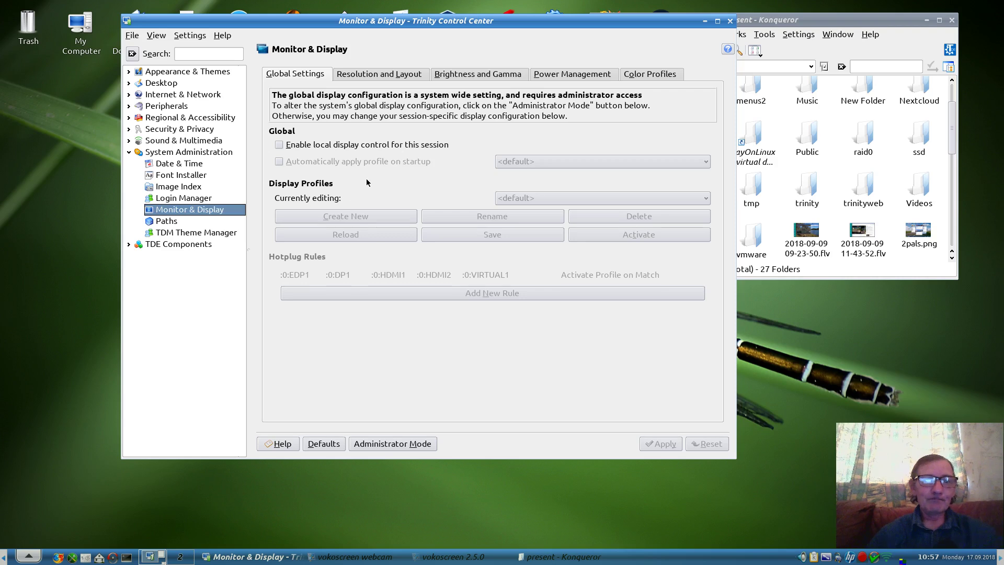
{"action": "left_click", "coordinate": [368, 75]}
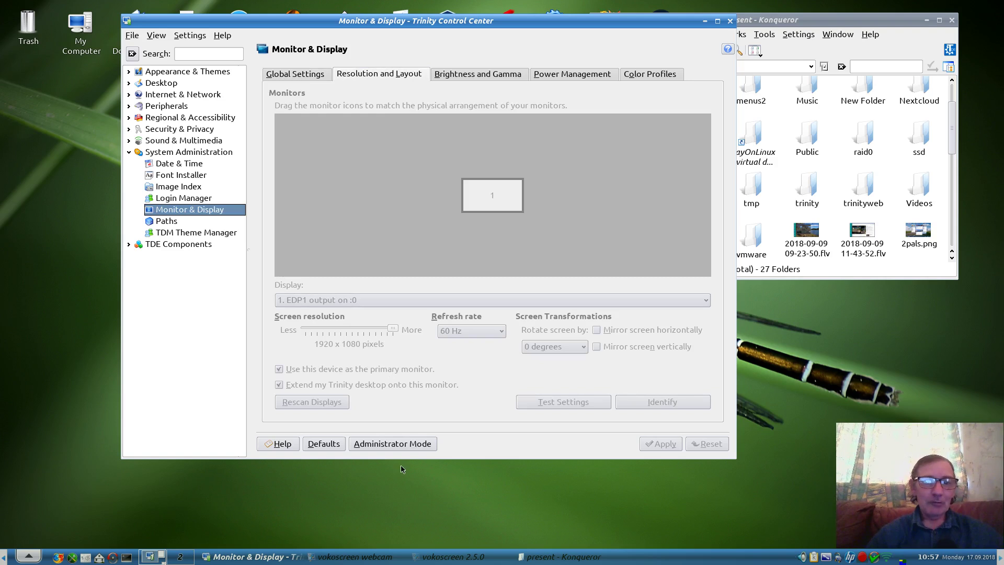
{"action": "left_click", "coordinate": [484, 78]}
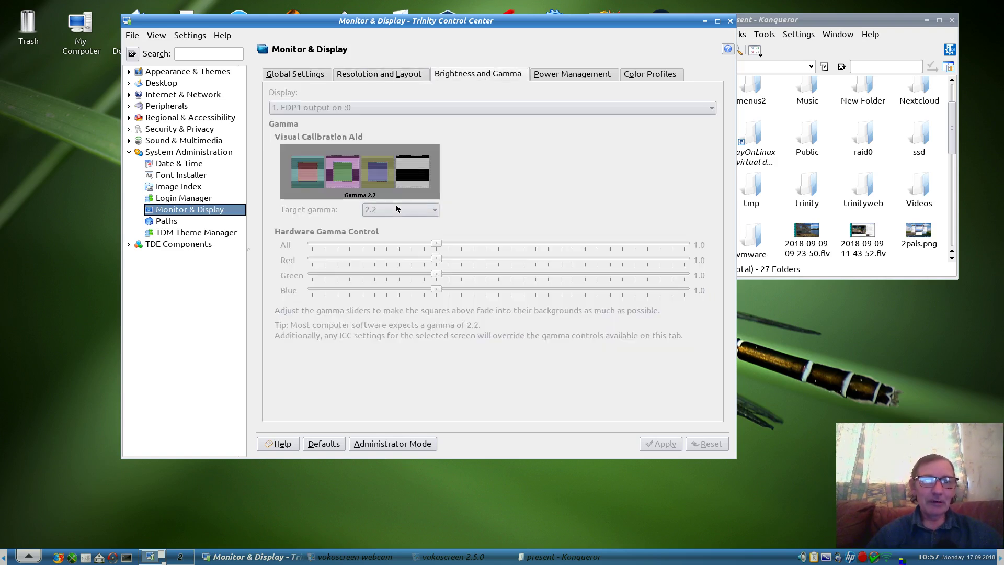
{"action": "left_click", "coordinate": [573, 74]}
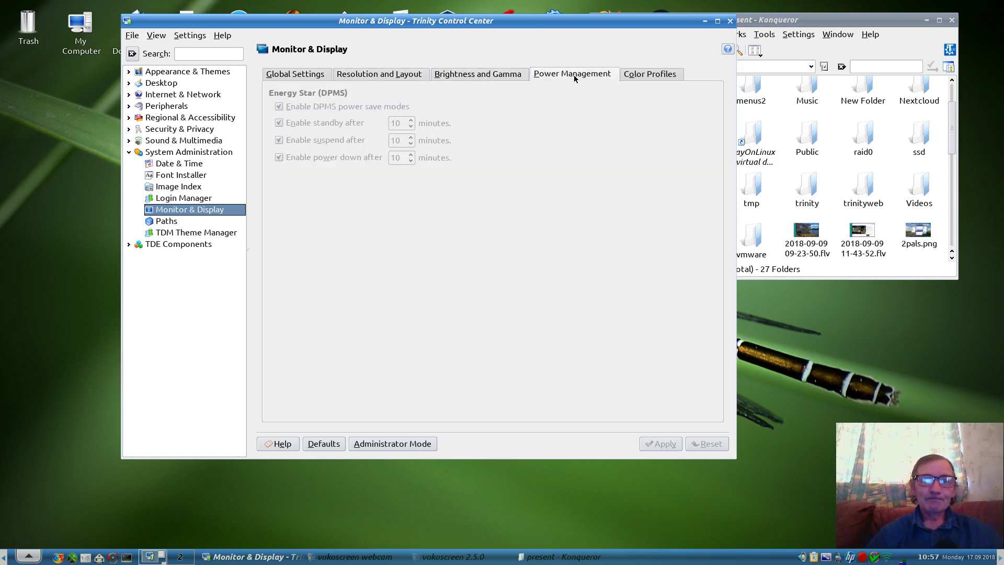
{"action": "left_click", "coordinate": [626, 77]}
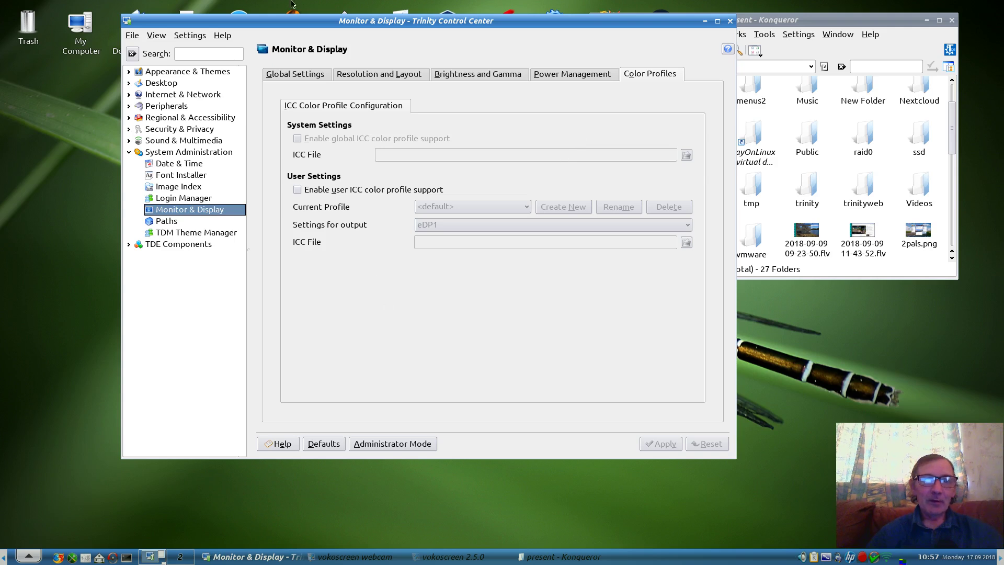
{"action": "left_click", "coordinate": [294, 75]}
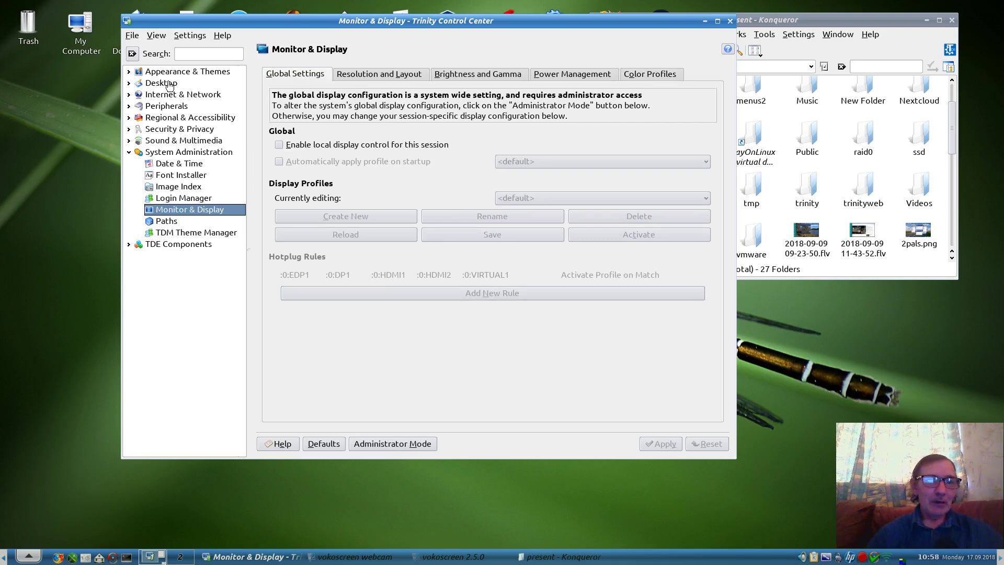
View the Paths module and preview the Minimalist, Circles and O2 Enterprise themes in the TDM Theme Manager.
{"action": "left_click", "coordinate": [162, 222]}
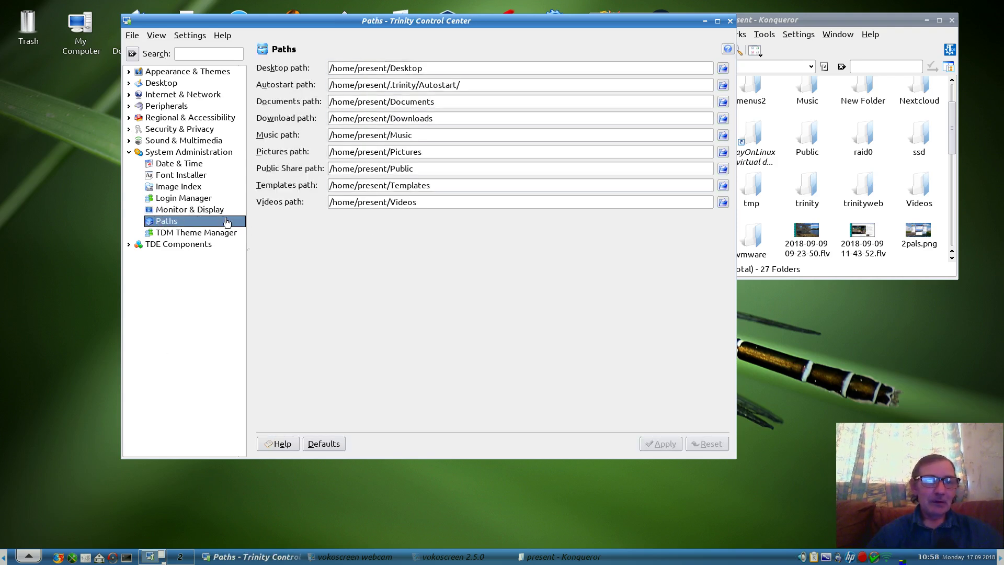
{"action": "left_click", "coordinate": [169, 233]}
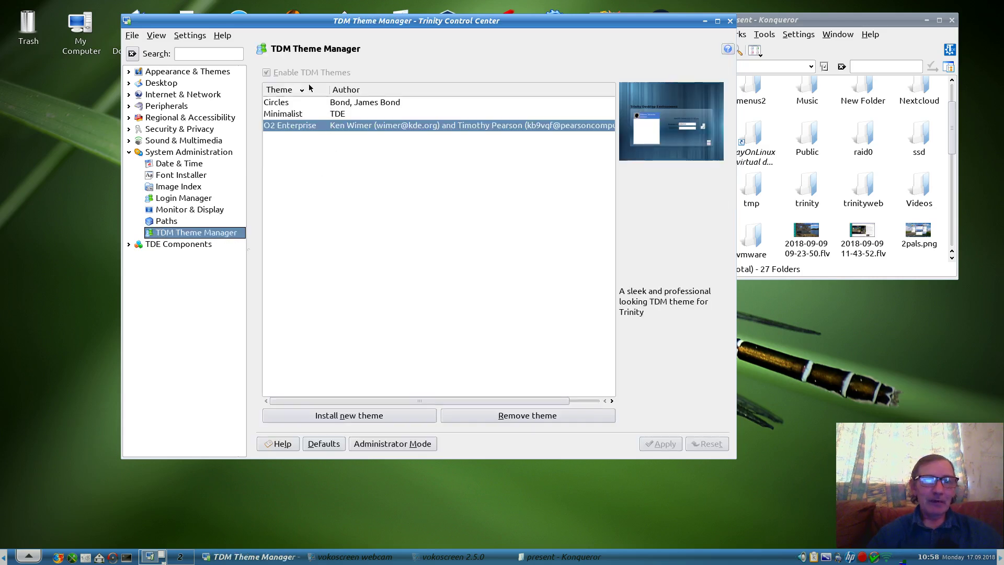
{"action": "left_click", "coordinate": [296, 114]}
{"action": "left_click", "coordinate": [295, 103]}
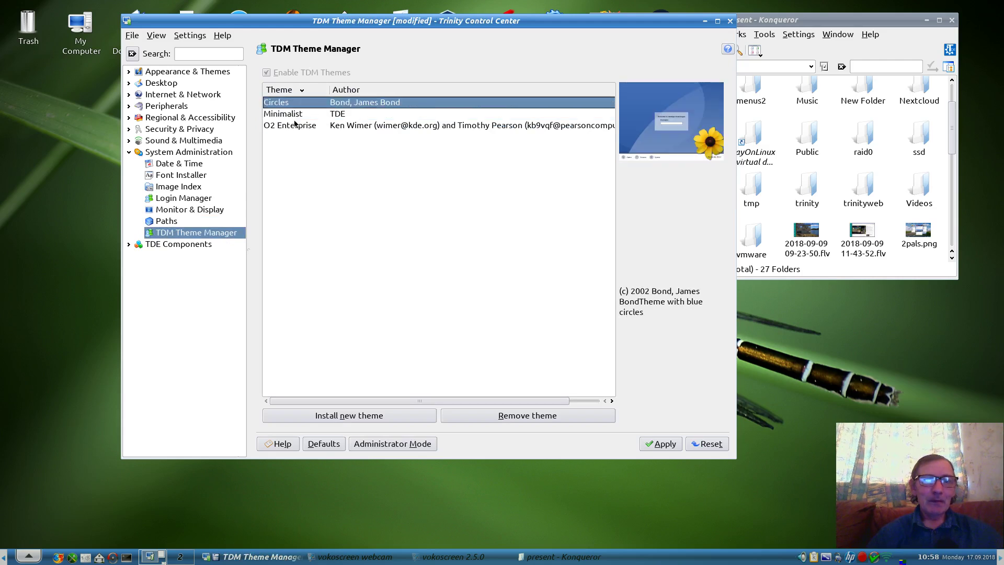
{"action": "left_click", "coordinate": [294, 127]}
{"action": "left_click", "coordinate": [306, 178]}
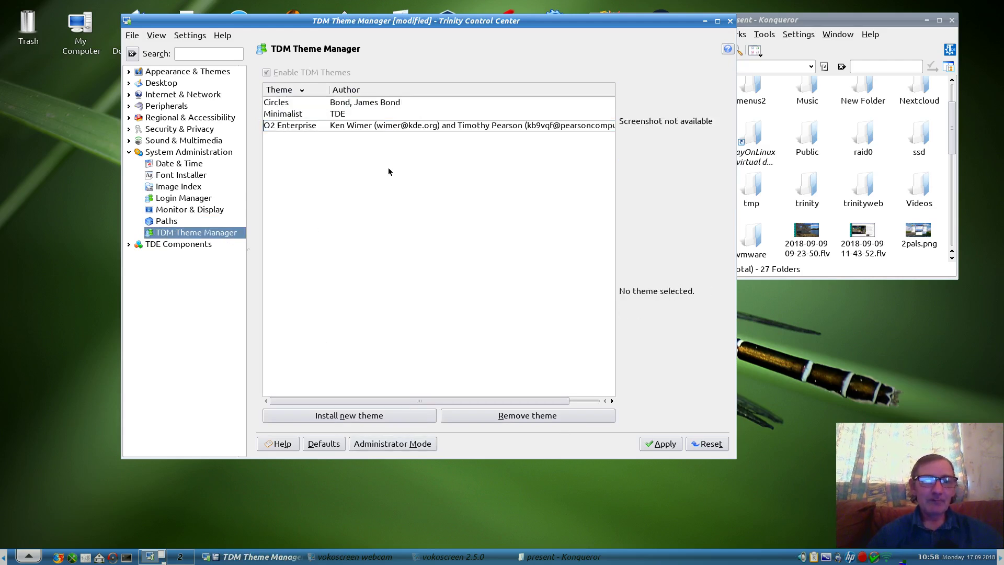
Review the Default Applications settings under TDE Components for the email client, terminal emulator and web browser.
{"action": "left_click", "coordinate": [129, 245]}
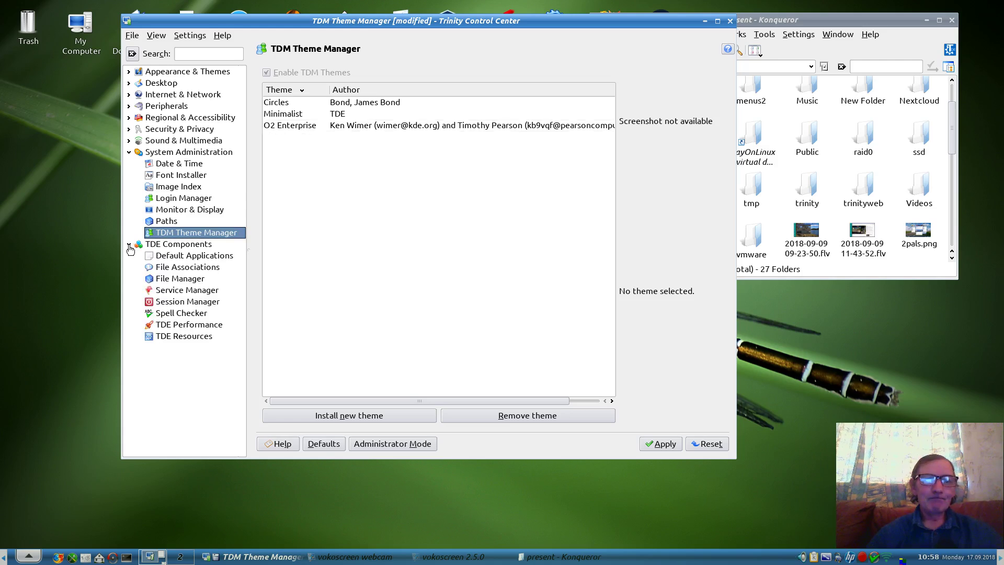
{"action": "left_click", "coordinate": [202, 260]}
{"action": "left_click", "coordinate": [435, 269]}
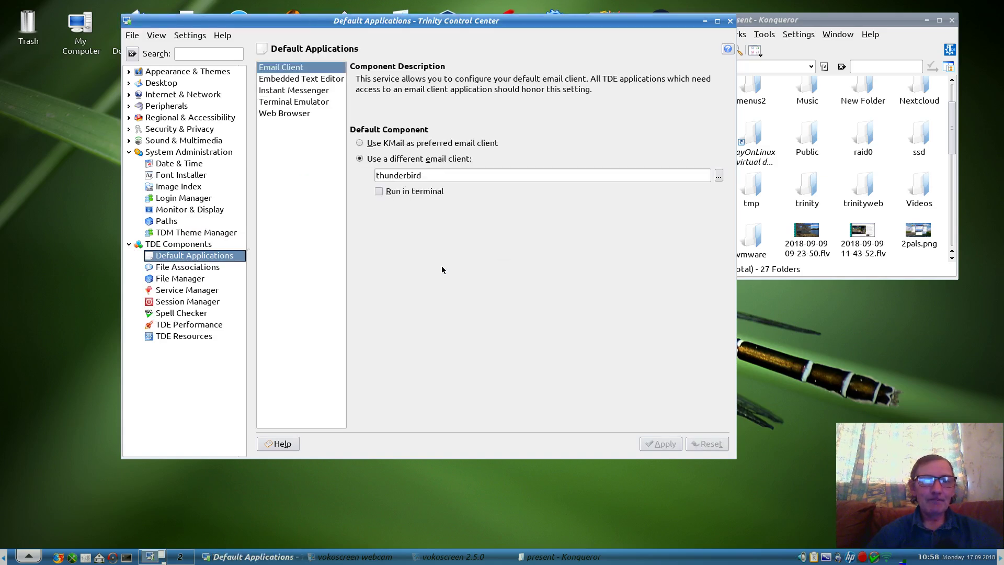
{"action": "left_click", "coordinate": [295, 104]}
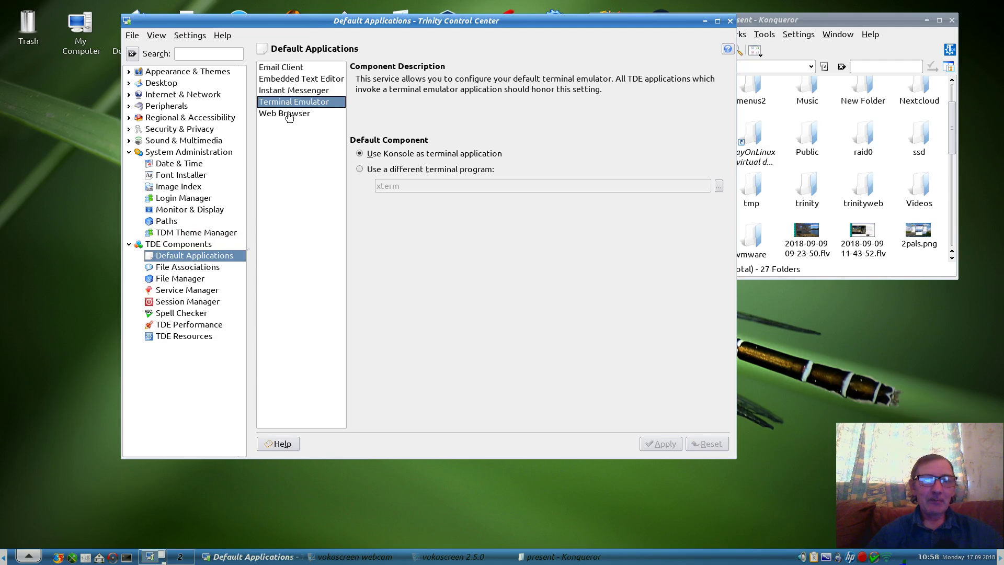
{"action": "left_click", "coordinate": [293, 113]}
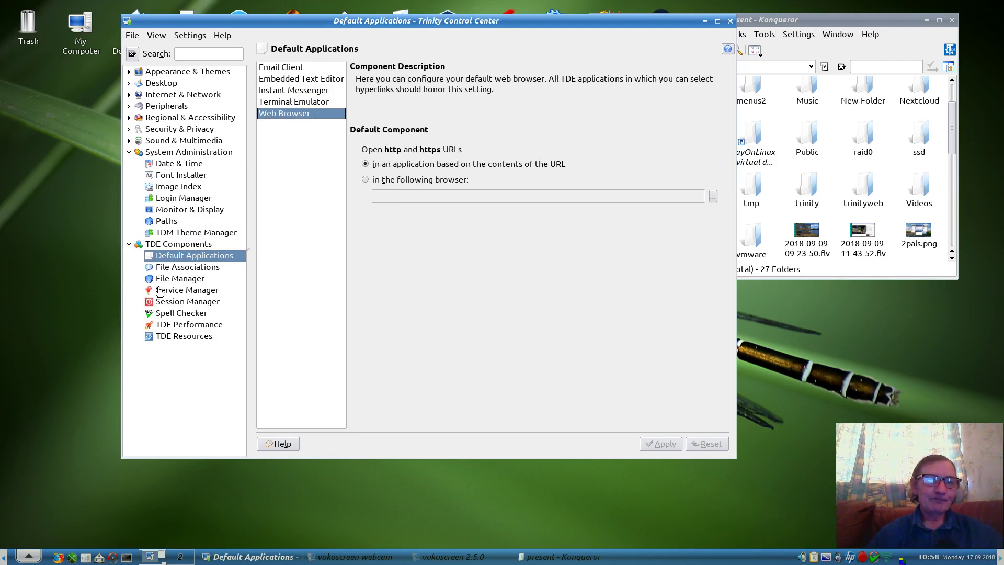
Show the File Associations module and look through the known video file types, collapsing the TDE Components category and the video group.
{"action": "left_click", "coordinate": [181, 269]}
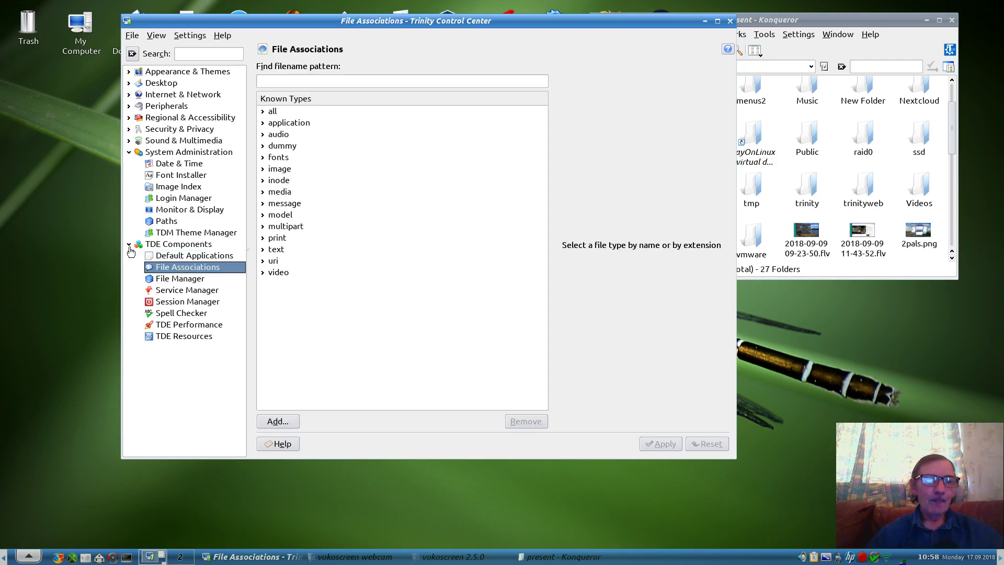
{"action": "left_click", "coordinate": [129, 244]}
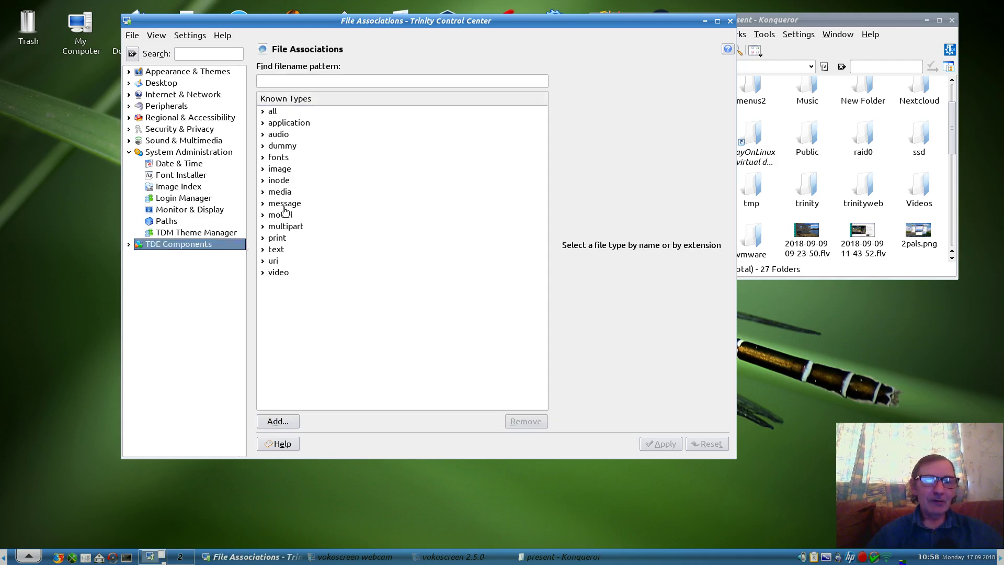
{"action": "left_click", "coordinate": [263, 272]}
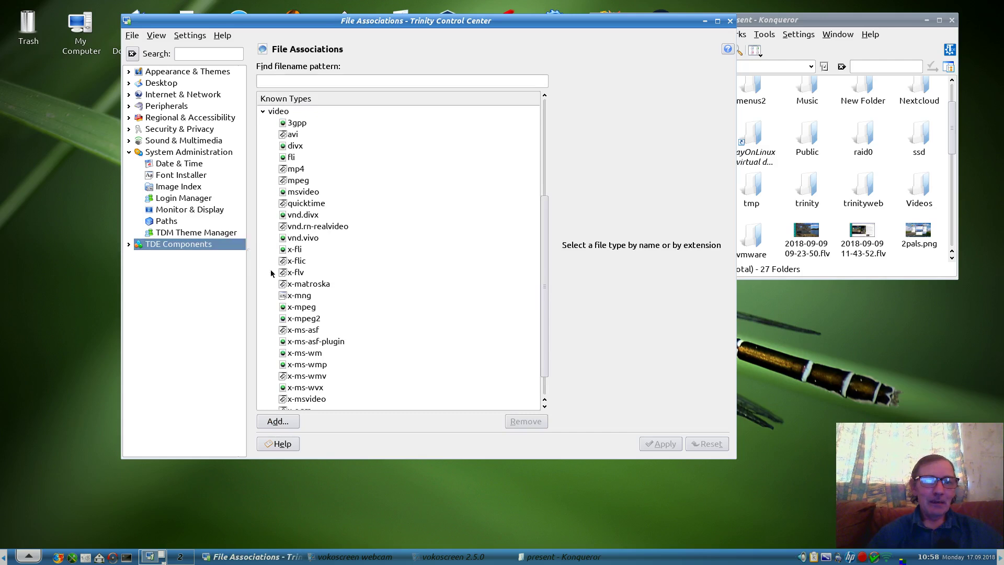
{"action": "scroll", "coordinate": [501, 302], "scroll_direction": "down", "scroll_amount": 1}
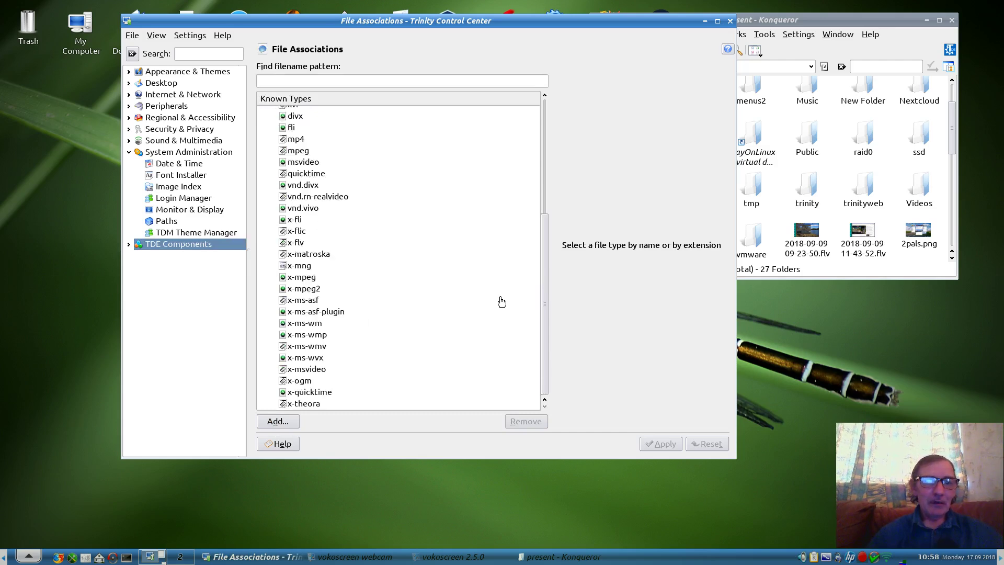
{"action": "scroll", "coordinate": [501, 302], "scroll_direction": "up", "scroll_amount": 5}
{"action": "scroll", "coordinate": [501, 302], "scroll_direction": "down", "scroll_amount": 5}
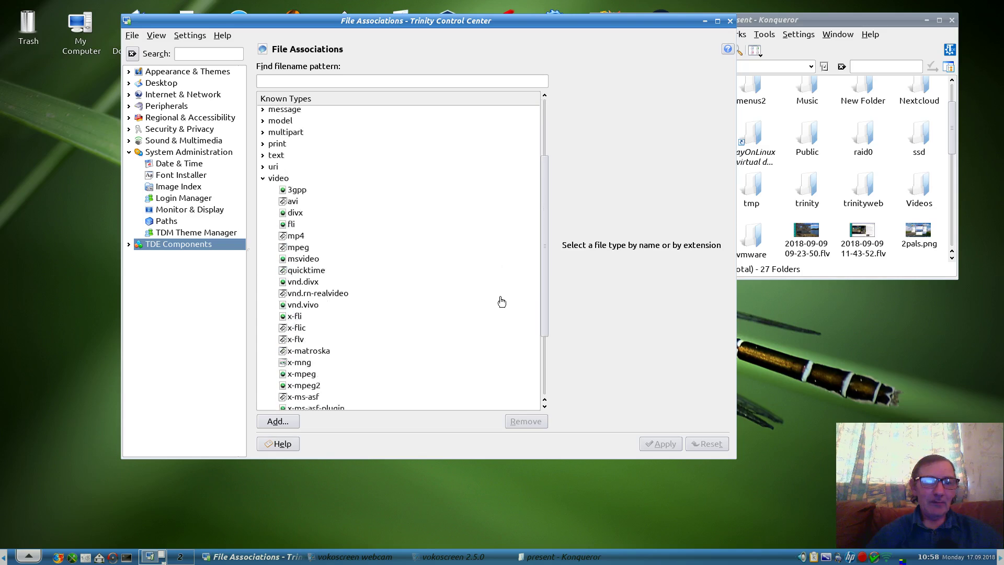
{"action": "scroll", "coordinate": [501, 302], "scroll_direction": "up", "scroll_amount": 4}
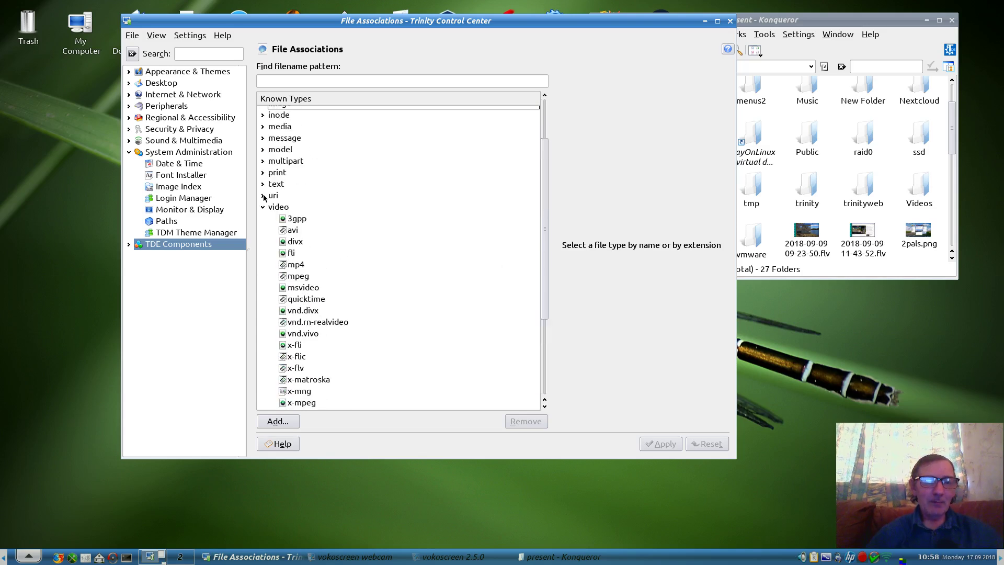
{"action": "left_click", "coordinate": [263, 206]}
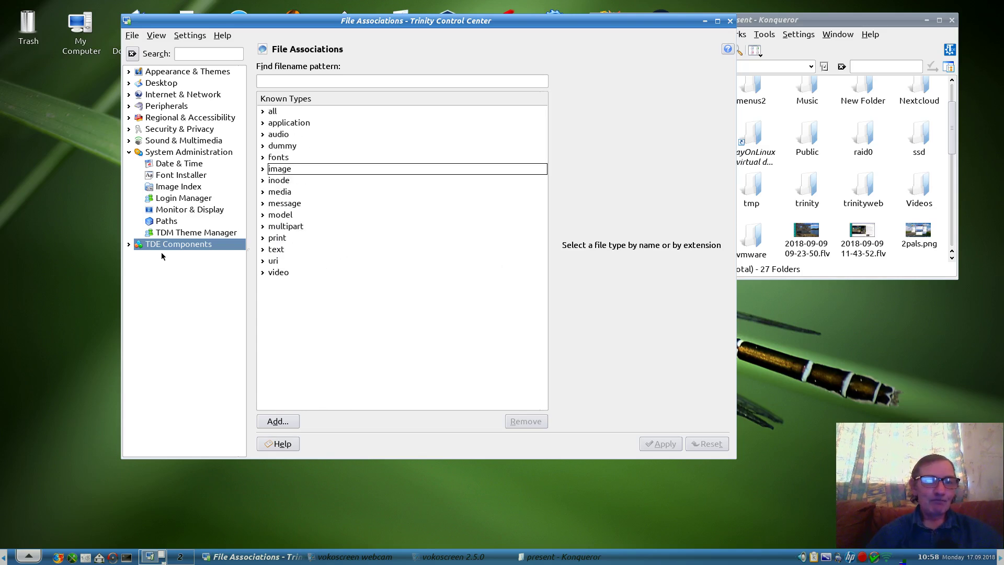
Collapse the System Administration category and close the Konqueror file manager window.
{"action": "left_click", "coordinate": [159, 246]}
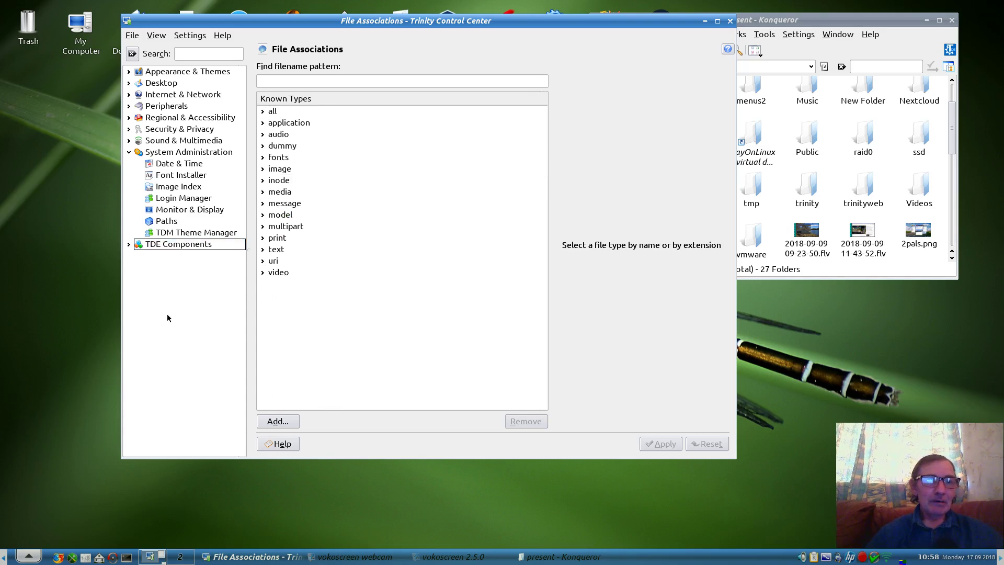
{"action": "left_click", "coordinate": [128, 152]}
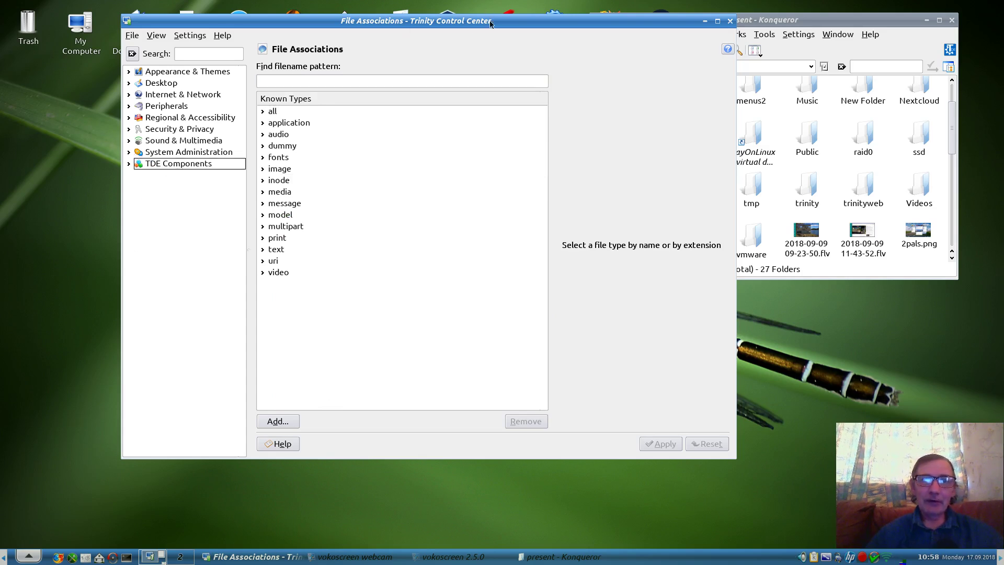
{"action": "left_click", "coordinate": [952, 20]}
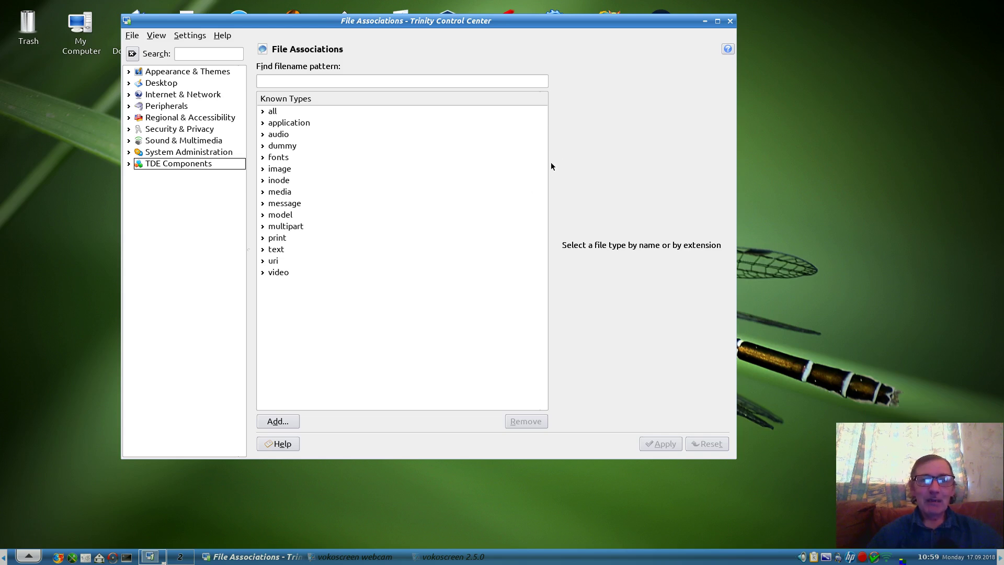
{"action": "right_click", "coordinate": [862, 559]}
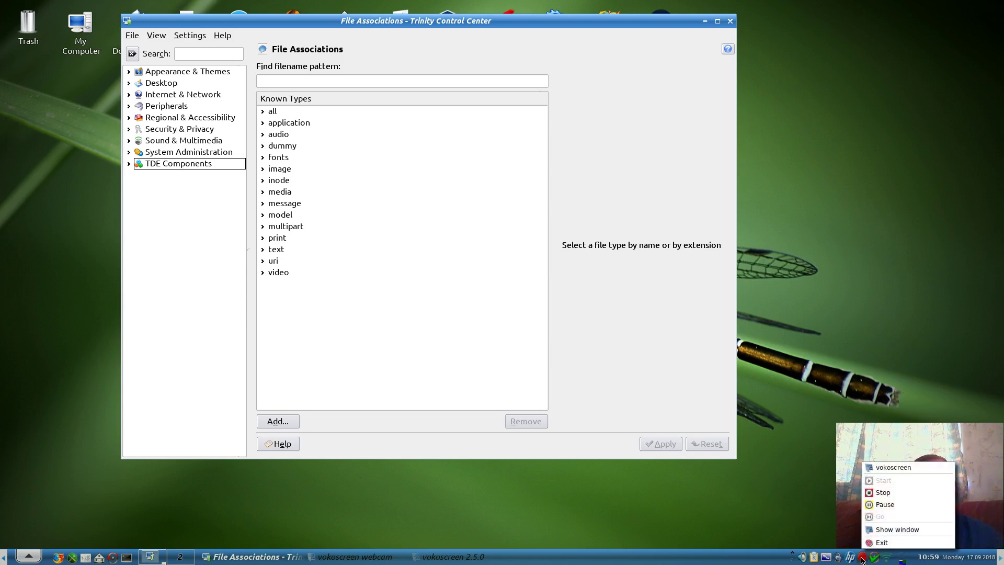